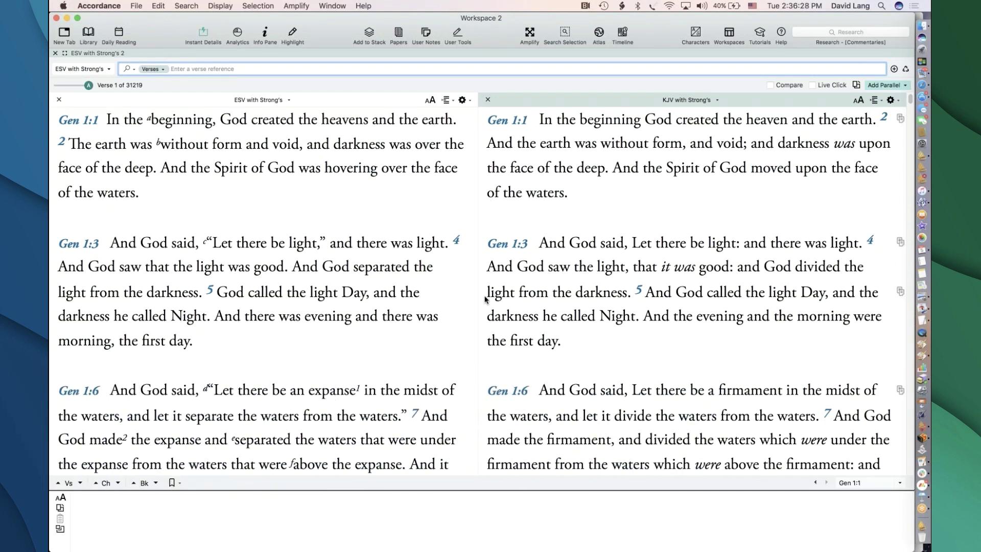
pyautogui.moveTo(623, 302)
pyautogui.moveTo(539, 193)
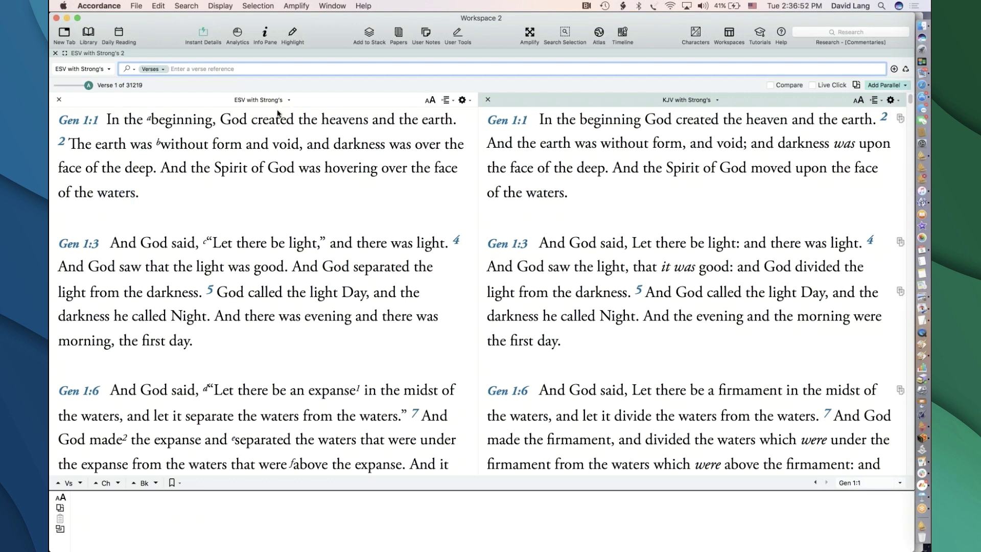
pyautogui.click(182, 100)
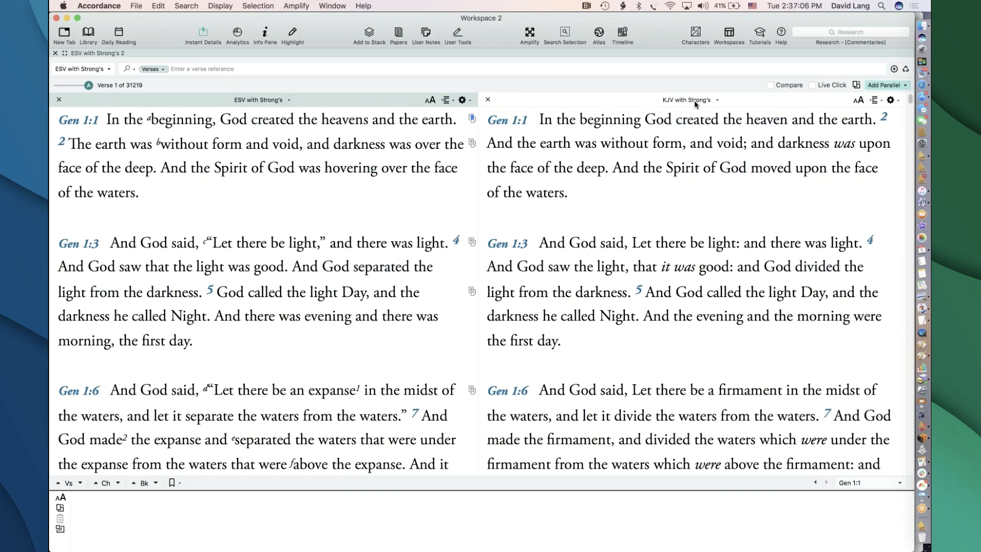
pyautogui.click(70, 68)
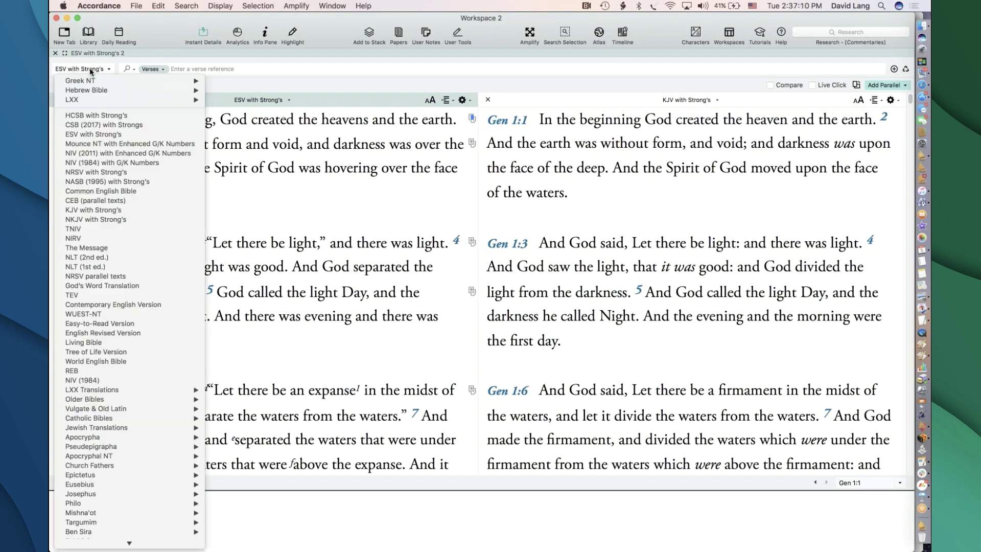
pyautogui.click(90, 68)
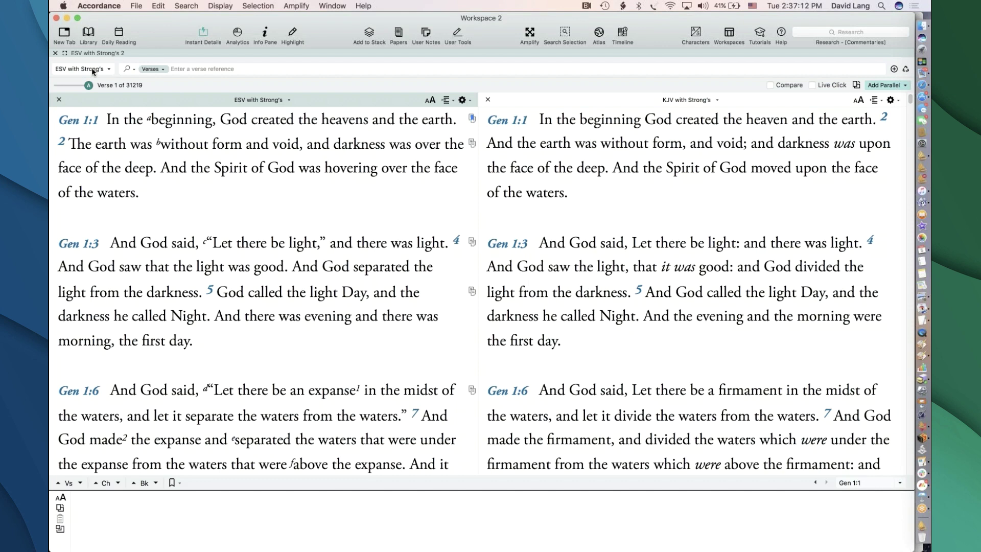
pyautogui.click(179, 5)
pyautogui.click(183, 5)
# - Switch the ESV search from verses to words and insert the TEXT command into the search entry
pyautogui.click(162, 72)
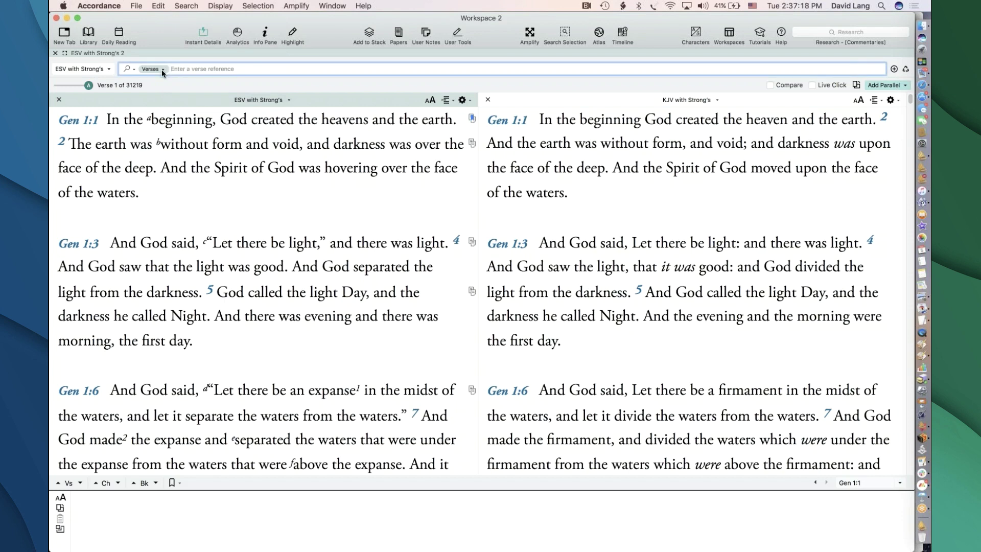
pyautogui.click(161, 61)
pyautogui.click(188, 6)
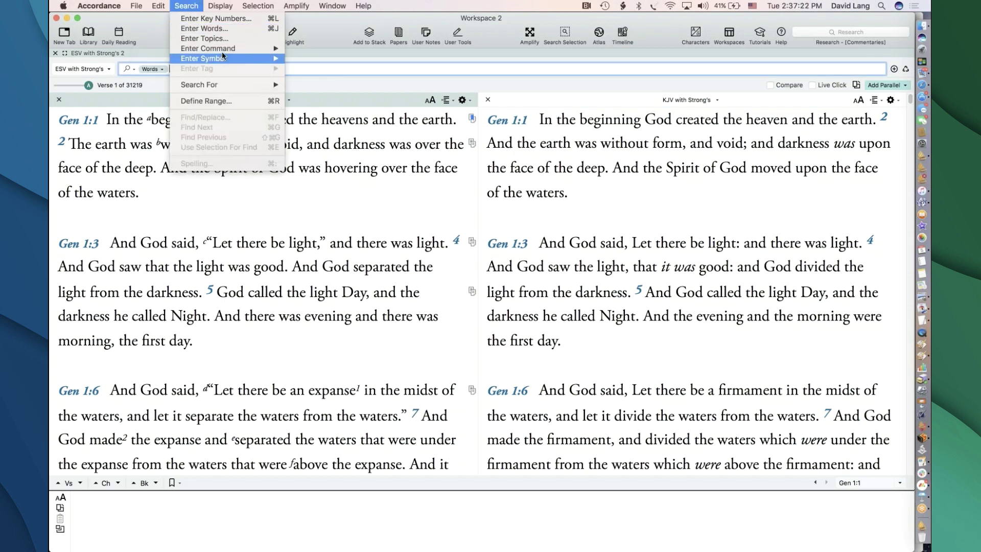
pyautogui.moveTo(240, 47)
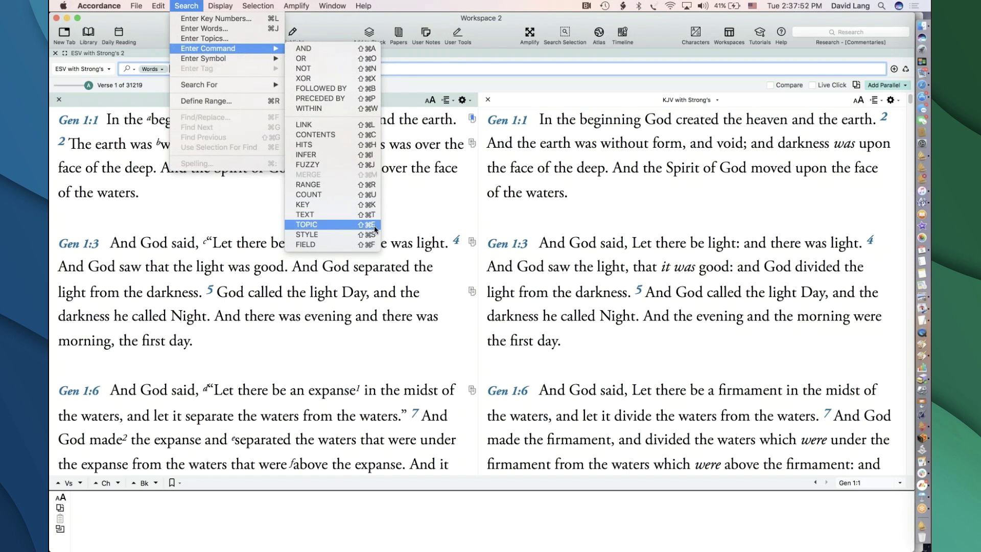
pyautogui.click(321, 212)
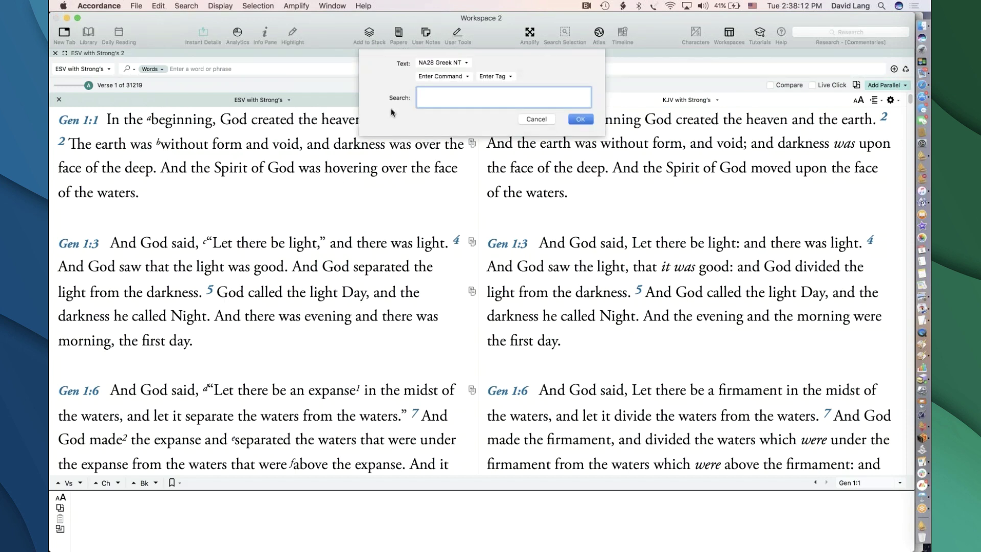
# - Set the TEXT command to look in KJV with Strong's for the word Adam
pyautogui.click(449, 63)
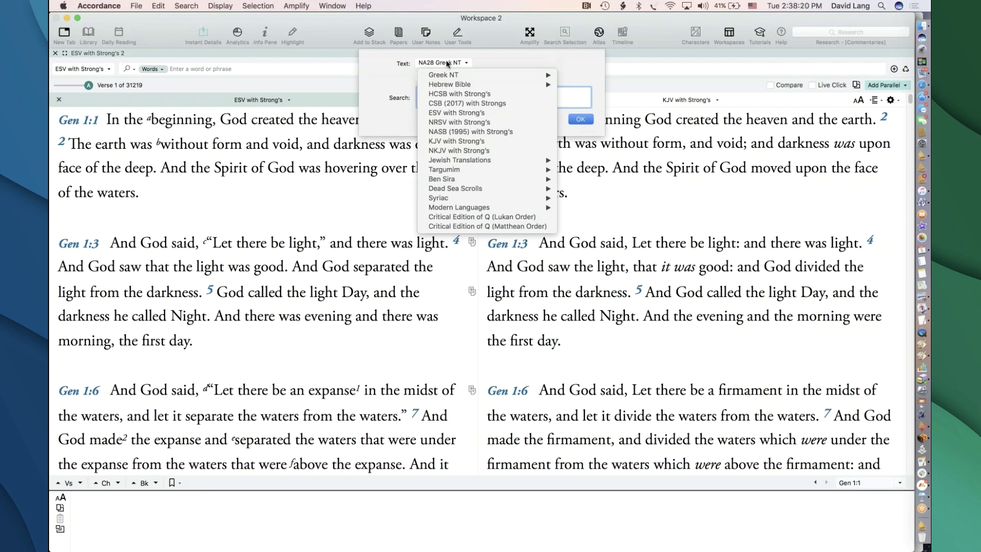
pyautogui.press('Down')
pyautogui.press('Right')
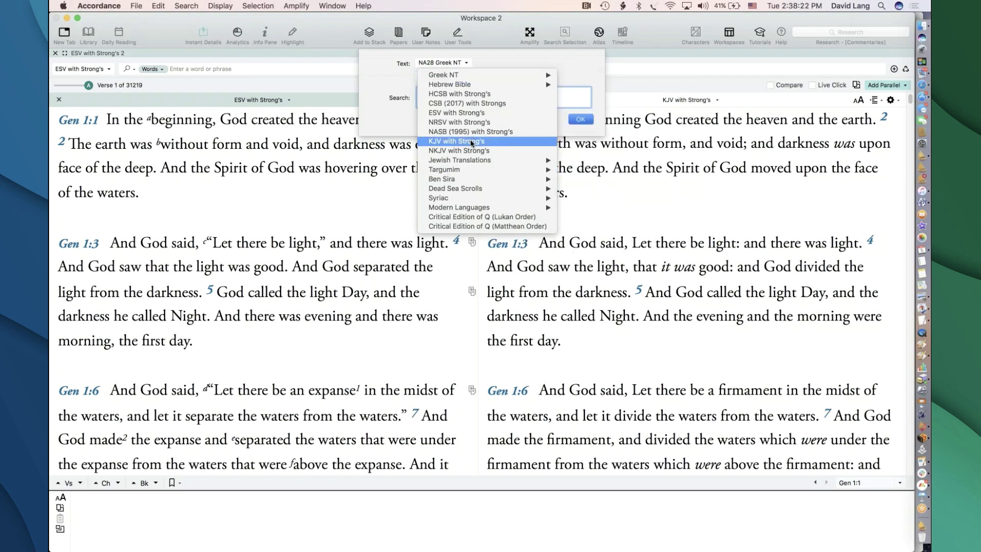
pyautogui.click(470, 140)
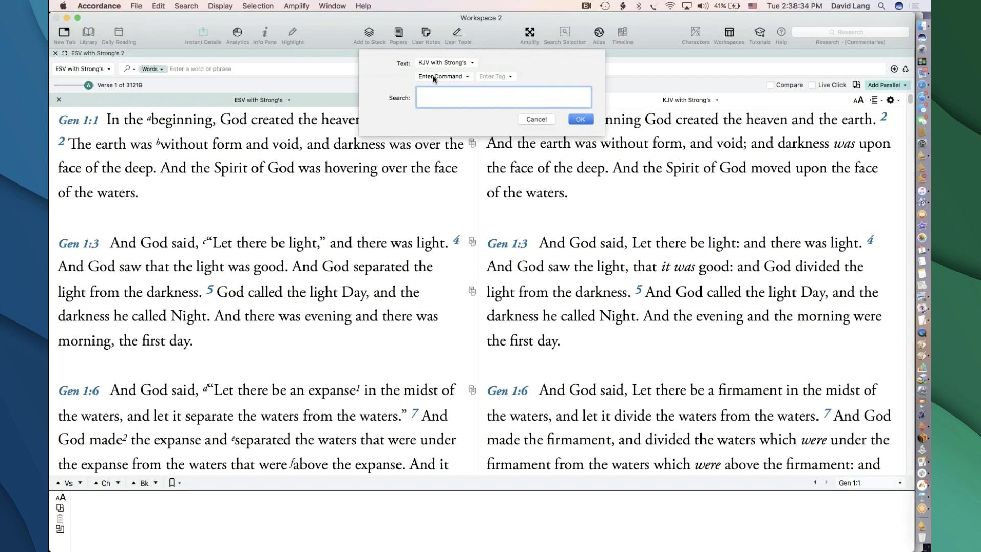
pyautogui.click(464, 79)
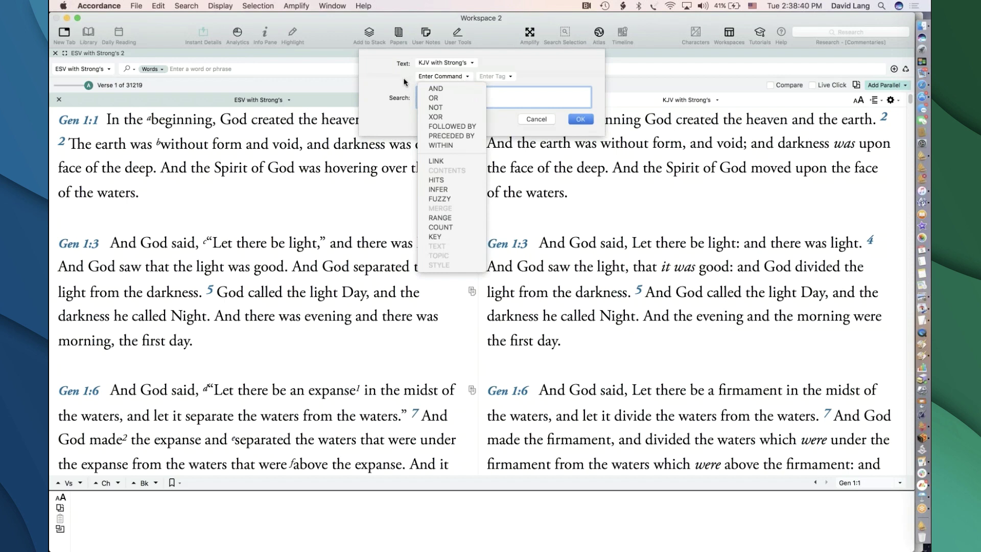
pyautogui.click(446, 84)
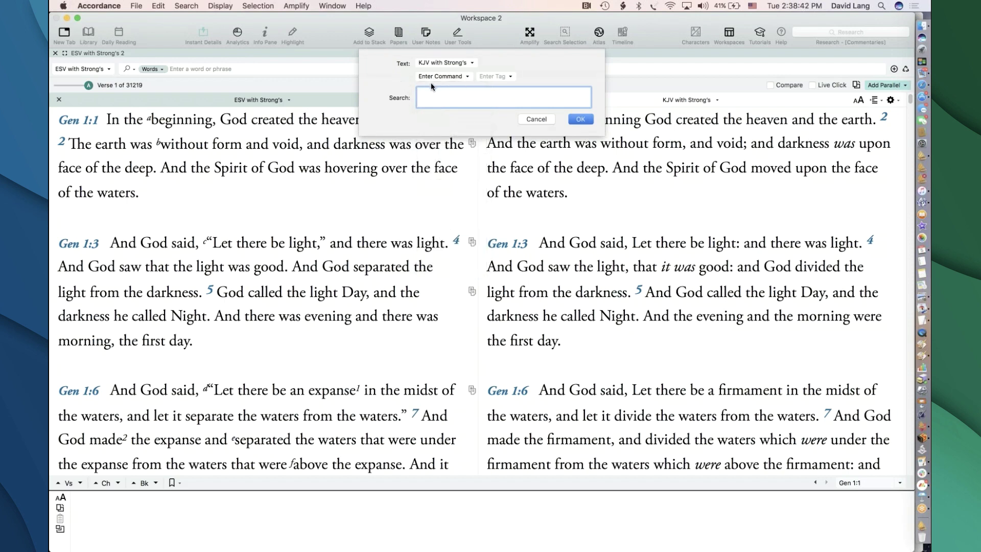
pyautogui.write('Adam')
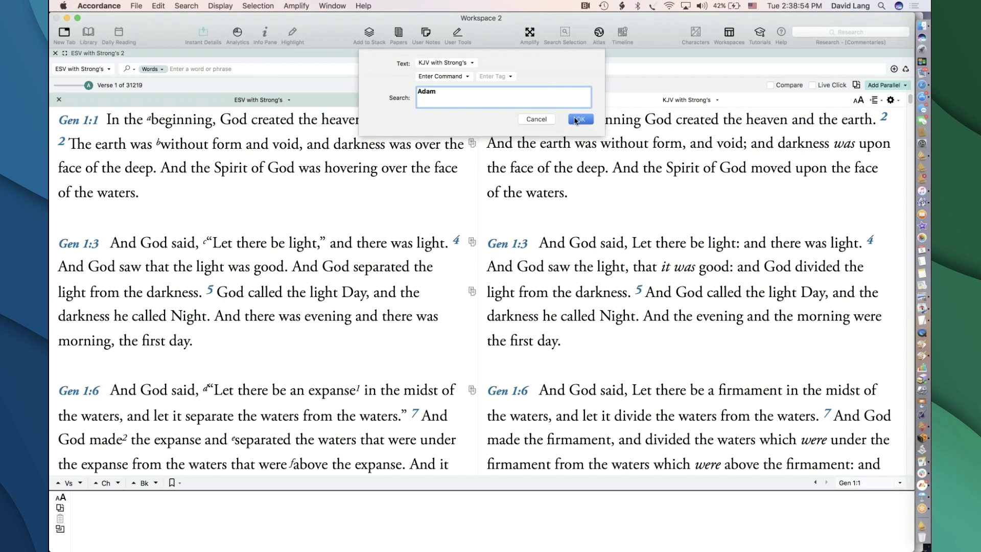
pyautogui.click(578, 119)
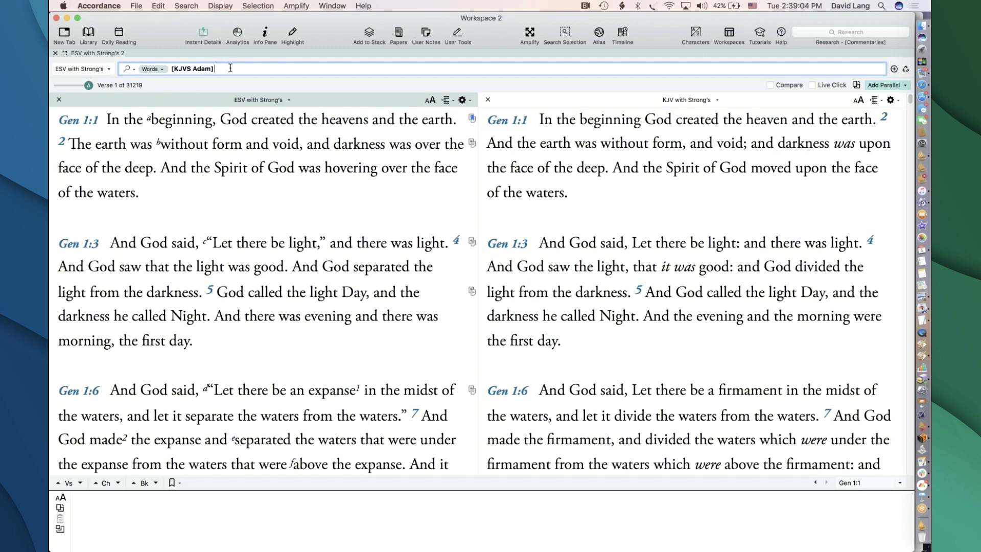
pyautogui.click(190, 6)
pyautogui.moveTo(206, 48)
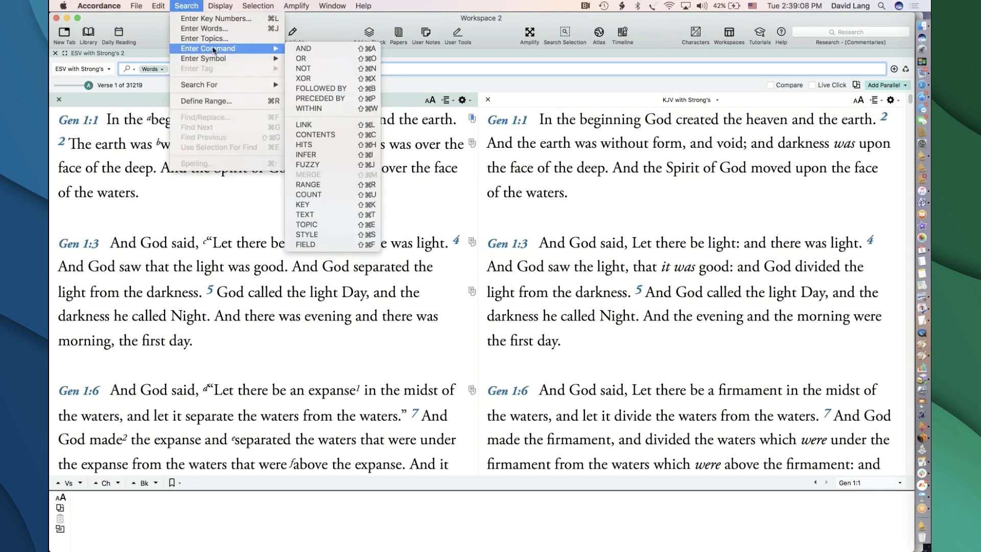
pyautogui.click(329, 165)
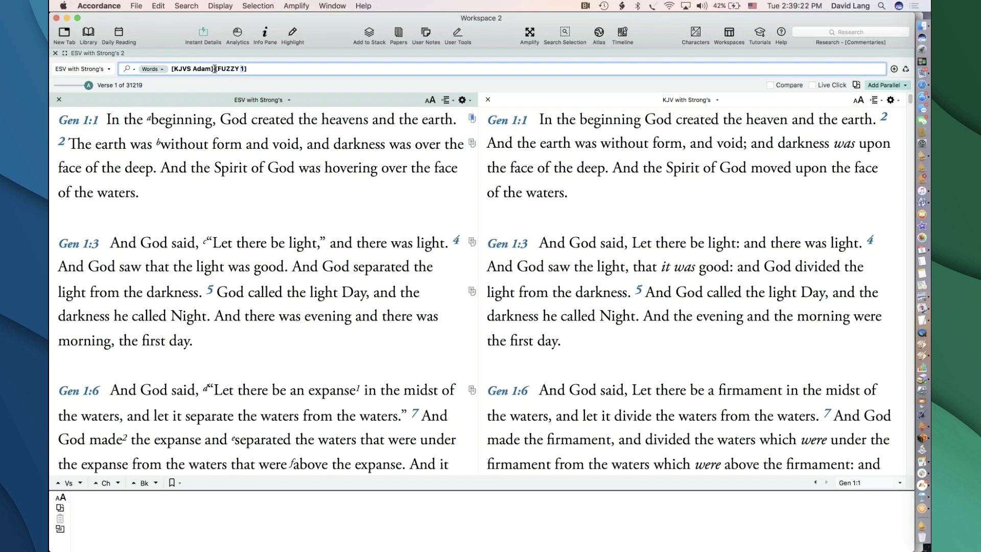
pyautogui.click(260, 70)
pyautogui.press('super+shift+a')
pyautogui.click(214, 69)
pyautogui.press('Return')
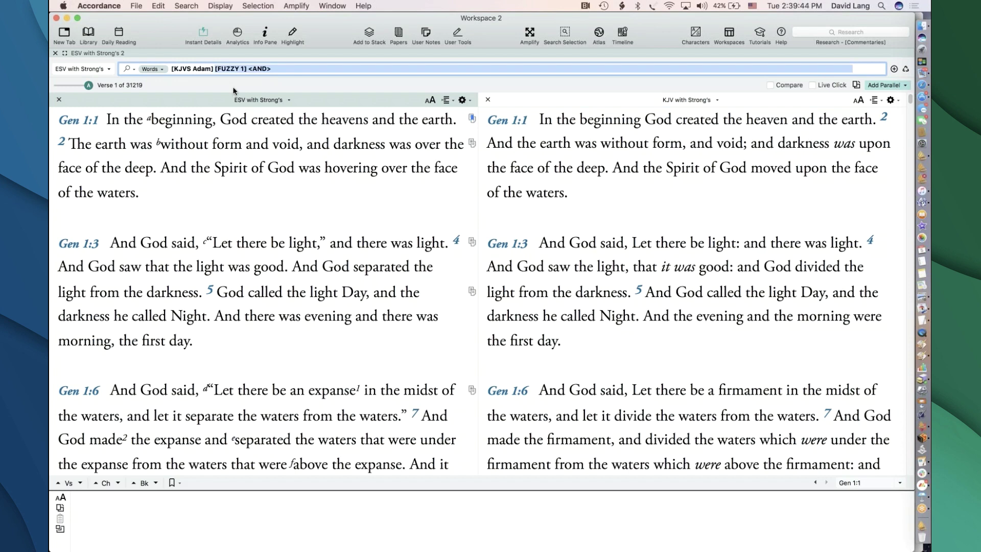
pyautogui.press('BackSpace')
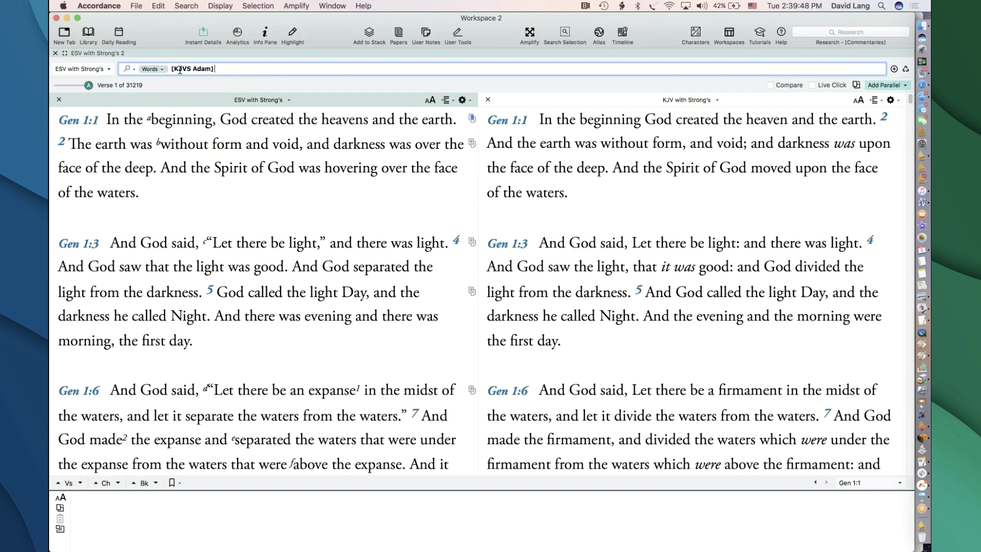
# - Run the word search [KJVS Adam] in ESV with Strong's
pyautogui.moveTo(173, 68); pyautogui.dragTo(190, 71)
pyautogui.click(199, 70)
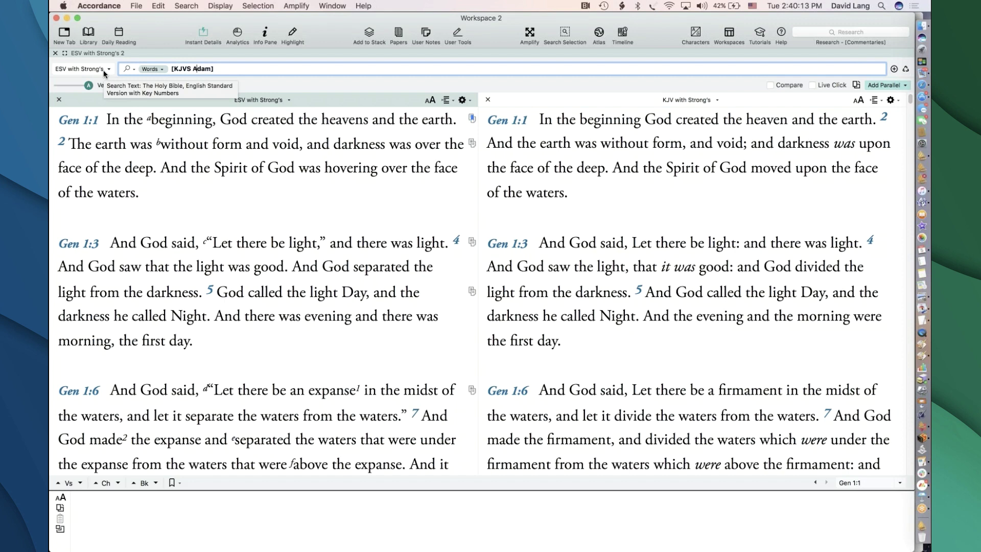
pyautogui.press('Return')
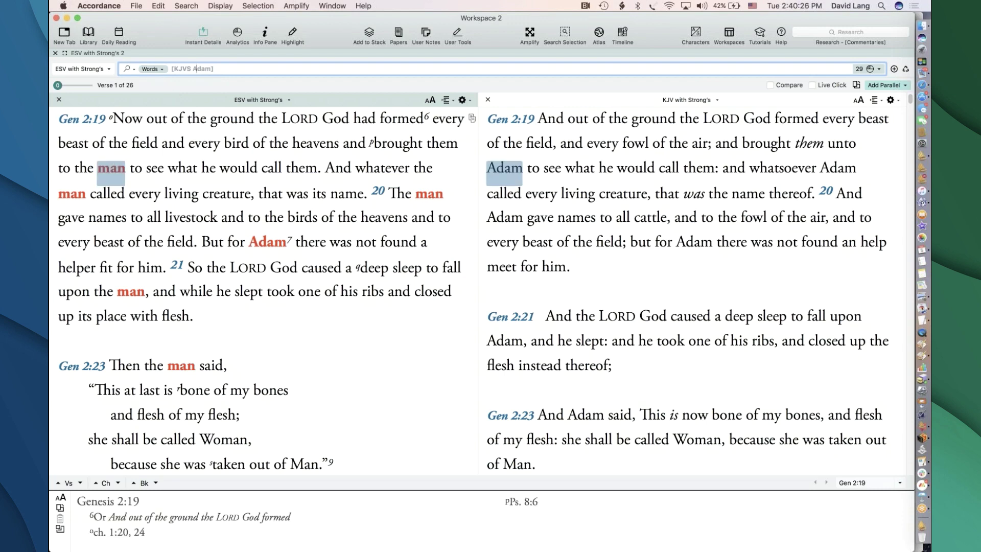
# - Examine how the highlighted ESV words from Genesis 2:19 to 3:20 correspond to Adam in the parallel KJV text
pyautogui.moveTo(110, 170)
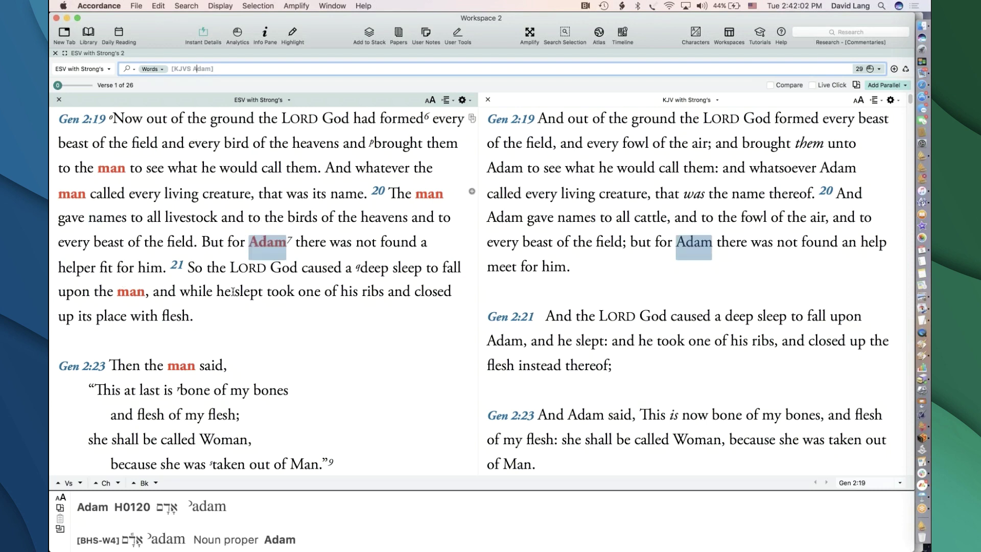
pyautogui.click(331, 325)
pyautogui.scroll(-3, 332, 323)
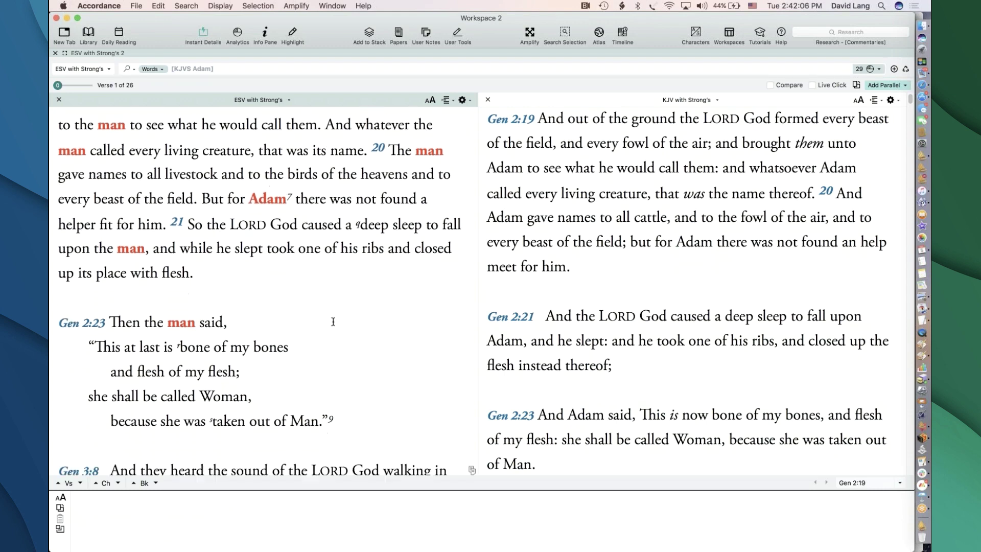
pyautogui.scroll(-2, 333, 321)
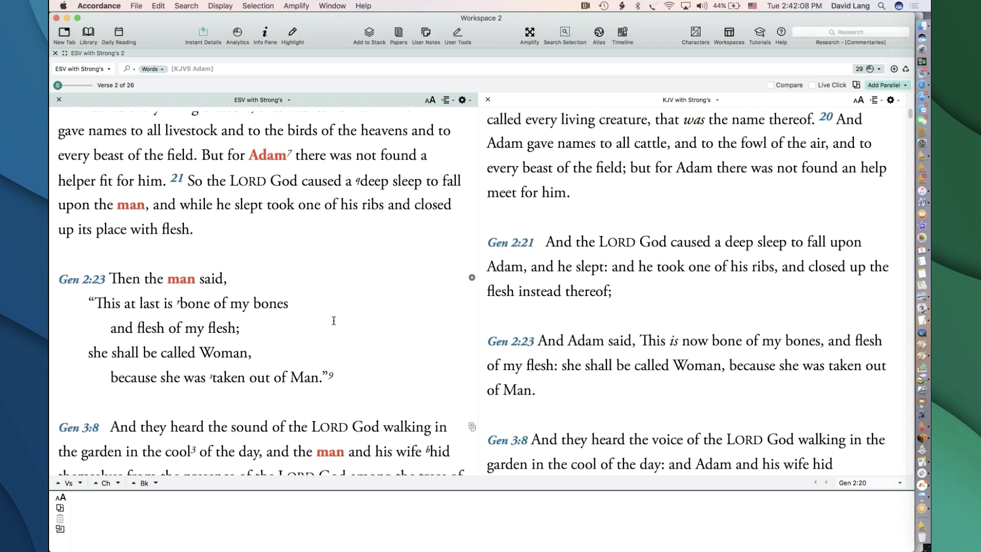
pyautogui.scroll(-5, 349, 349)
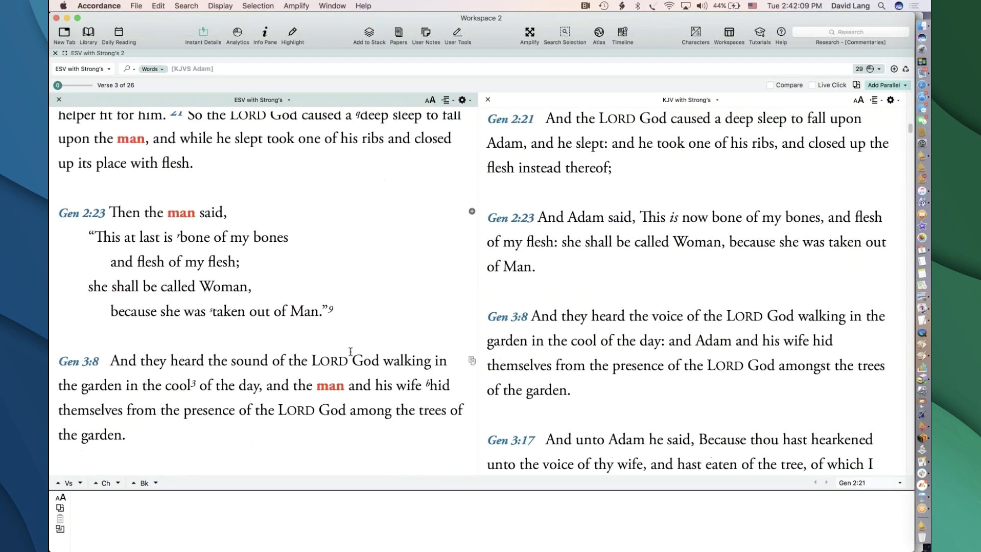
pyautogui.scroll(-6, 350, 352)
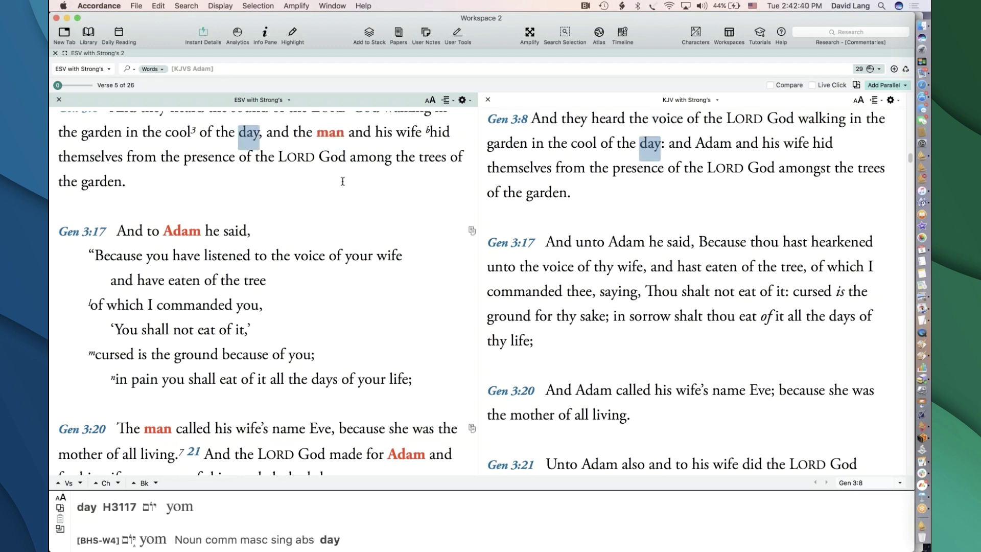
pyautogui.scroll(10, 343, 182)
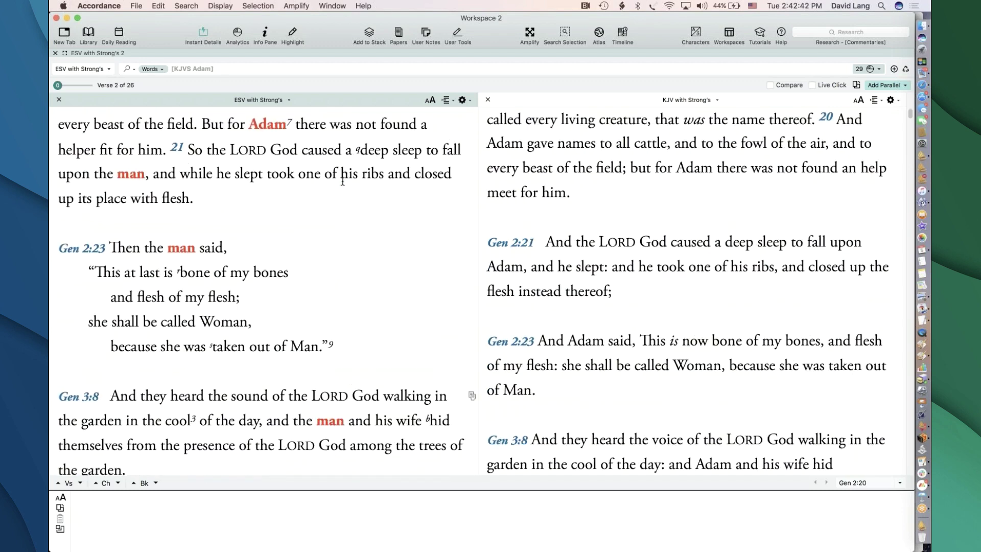
pyautogui.scroll(5, 342, 181)
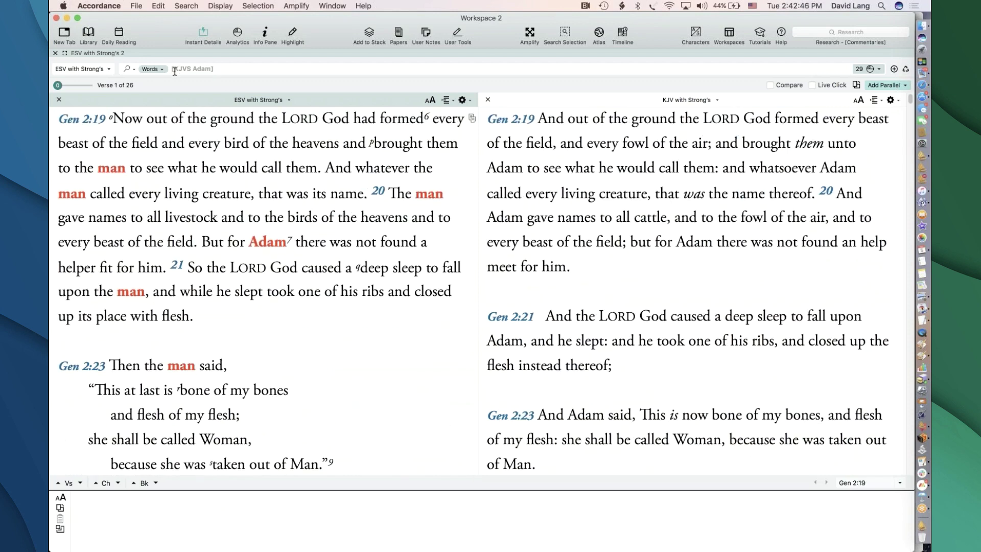
pyautogui.click(221, 69)
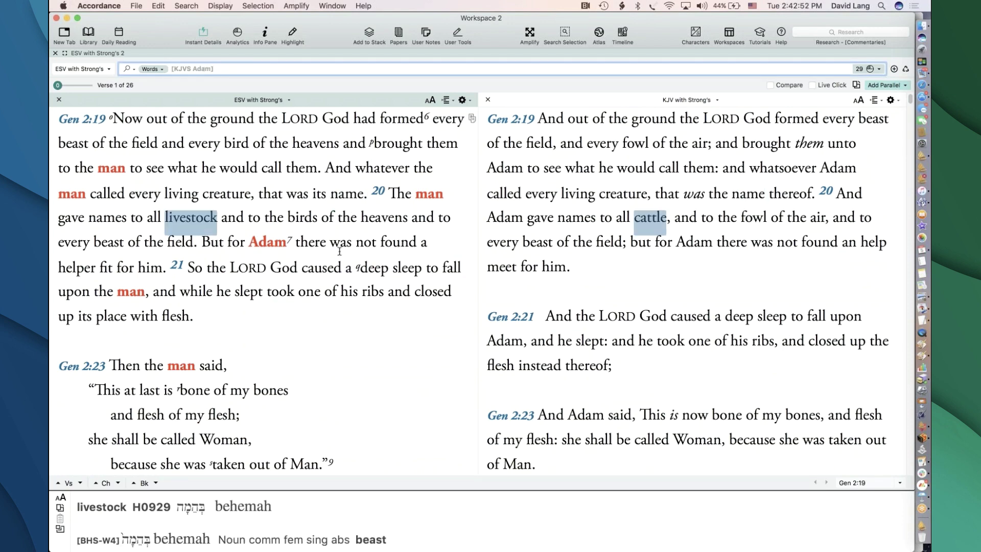
pyautogui.moveTo(208, 205)
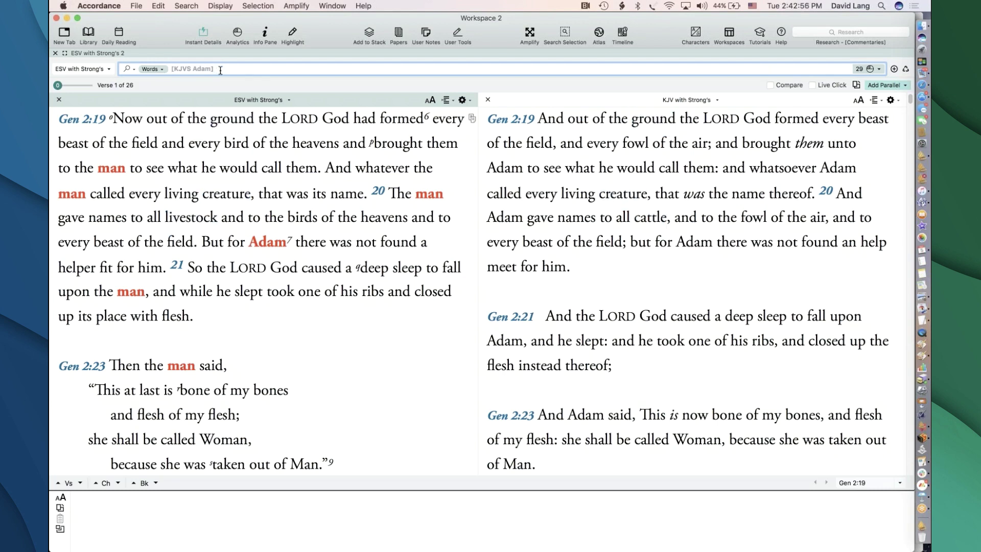
pyautogui.click(221, 70)
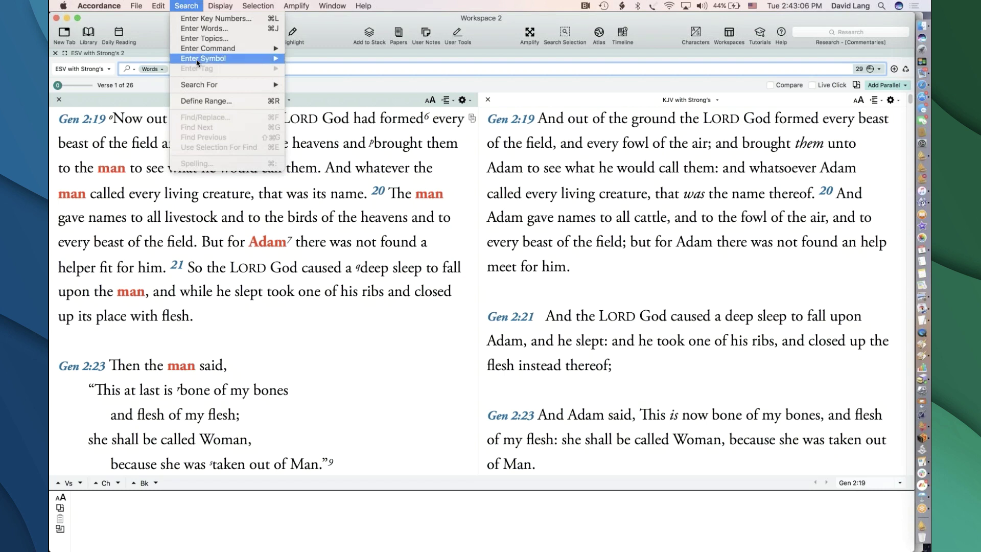
pyautogui.moveTo(198, 61)
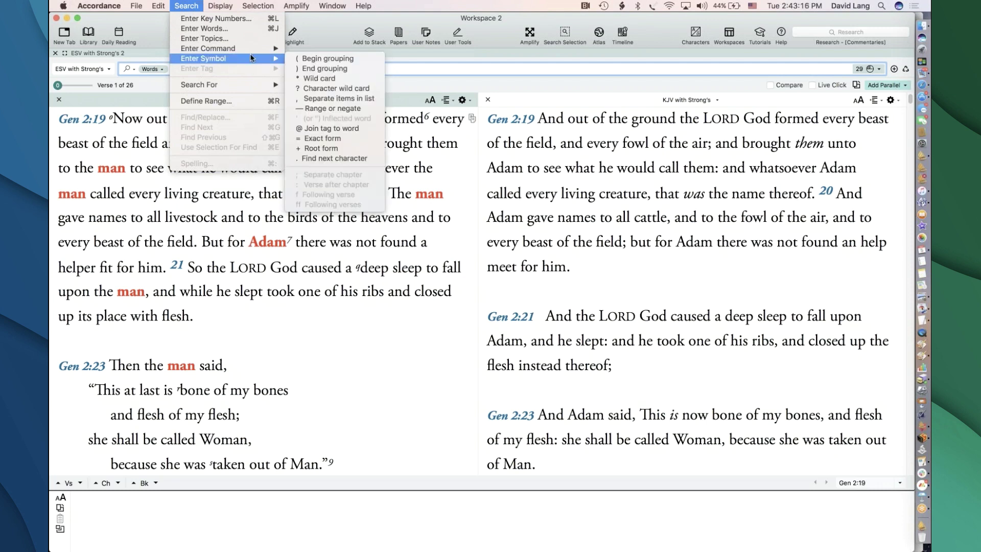
pyautogui.click(332, 130)
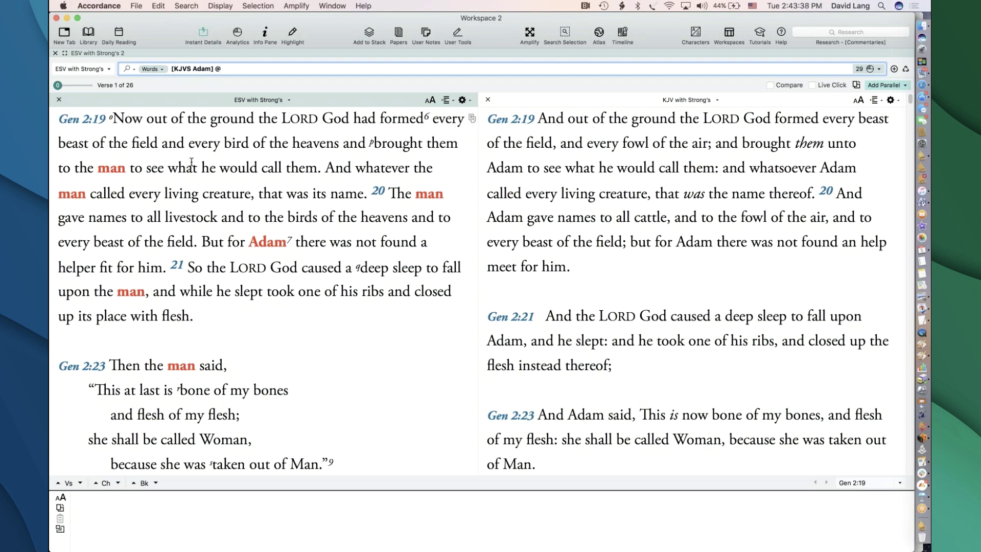
pyautogui.write('Adam')
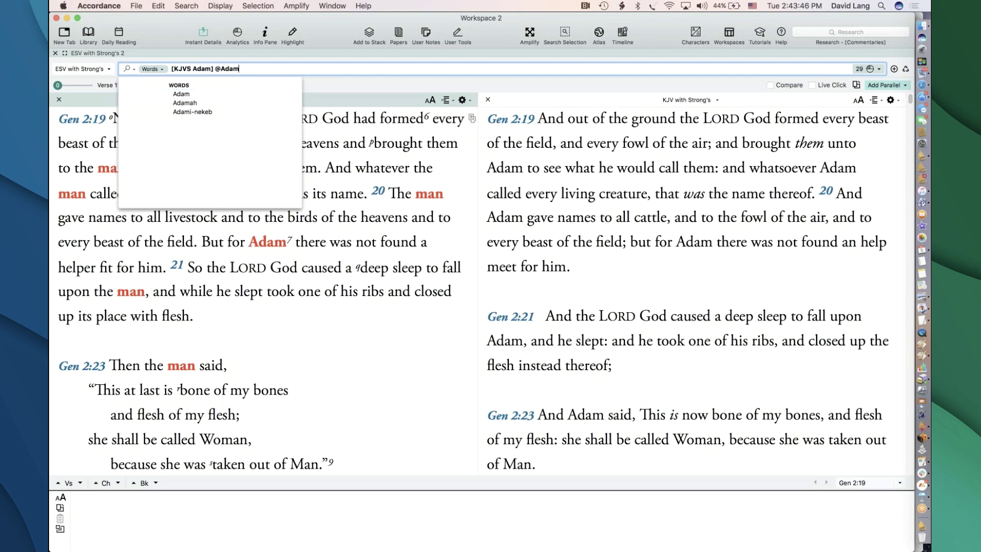
pyautogui.press('Return')
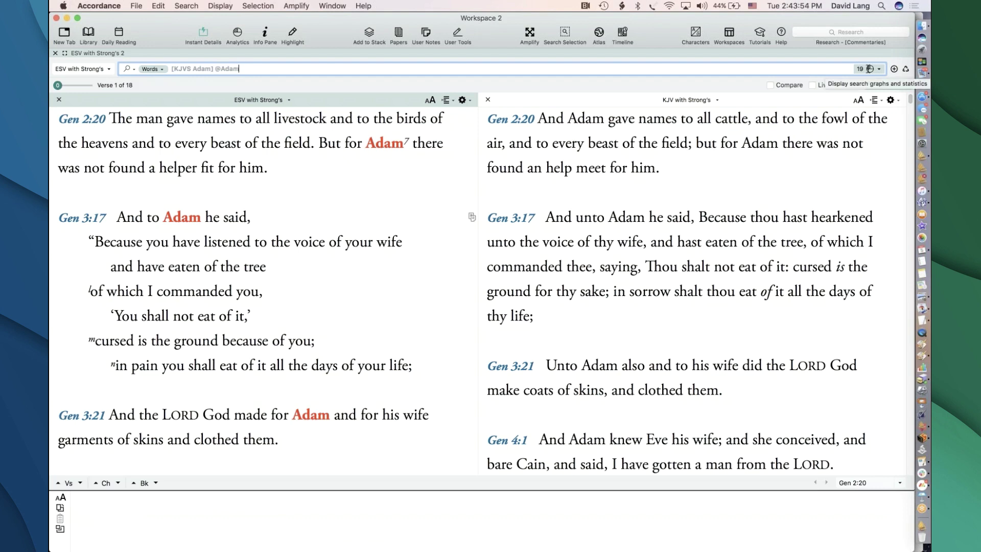
pyautogui.moveTo(869, 68)
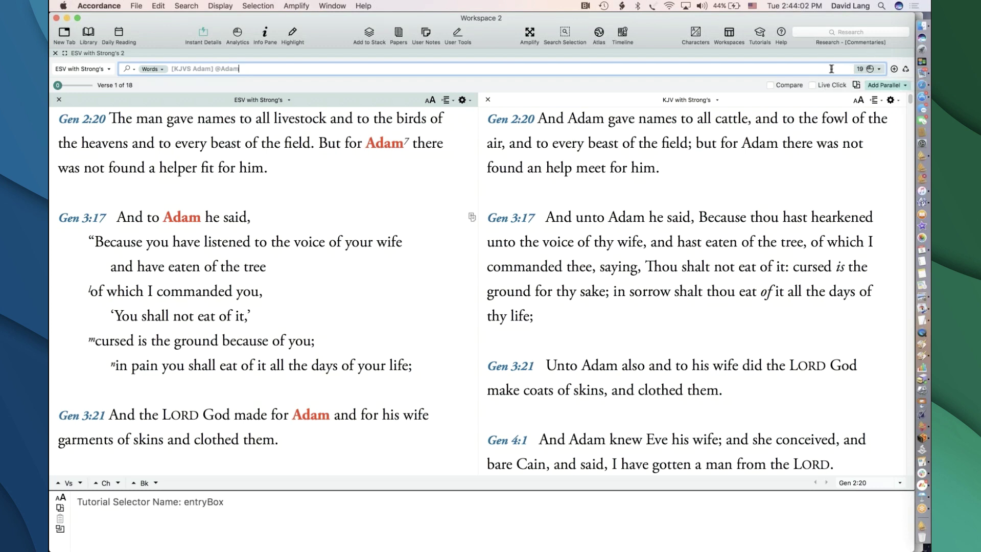
pyautogui.click(880, 70)
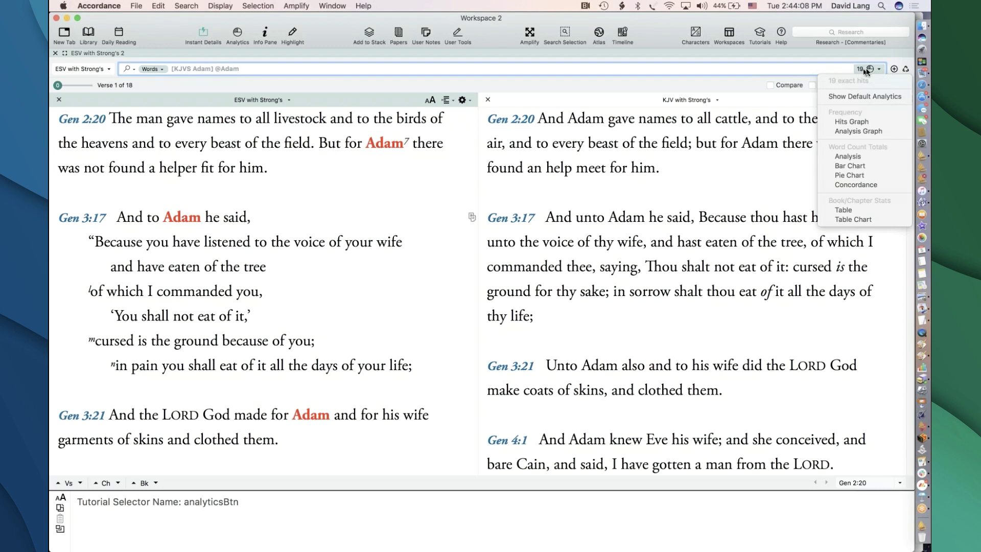
pyautogui.click(833, 70)
pyautogui.moveTo(604, 118)
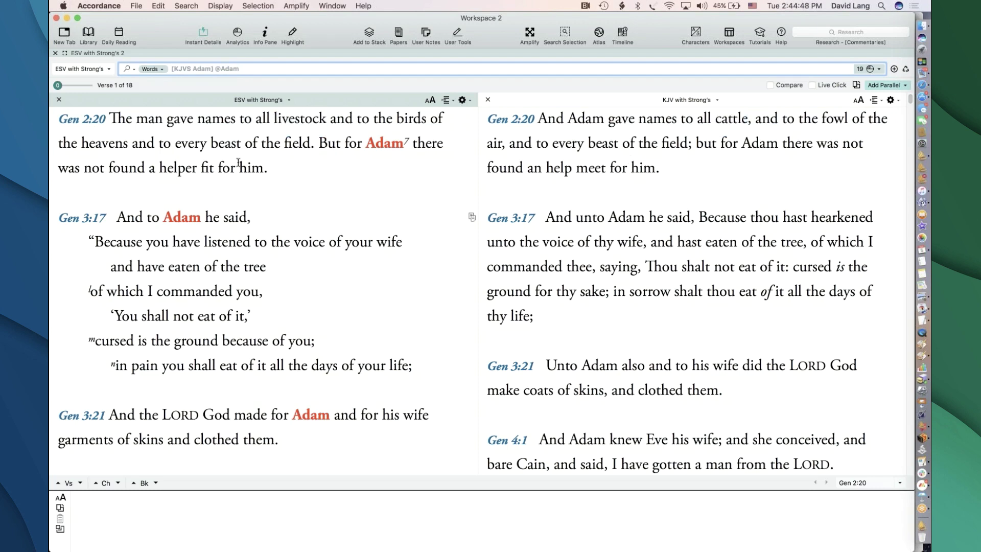
# - Negate the joined word so the search reads [KJVS Adam] @-Adam, and run it in ESV with Strong's
pyautogui.click(220, 68)
pyautogui.write('-')
pyautogui.press('Return')
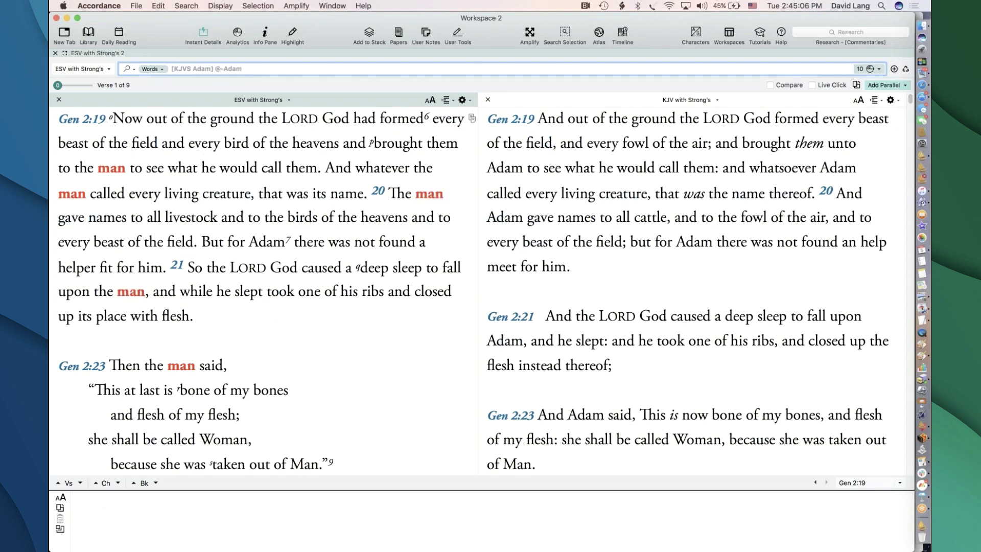
# - Display the word count Analysis of the [KJVS Adam] @-Adam results with enlarged text, and close it after reading
pyautogui.click(879, 69)
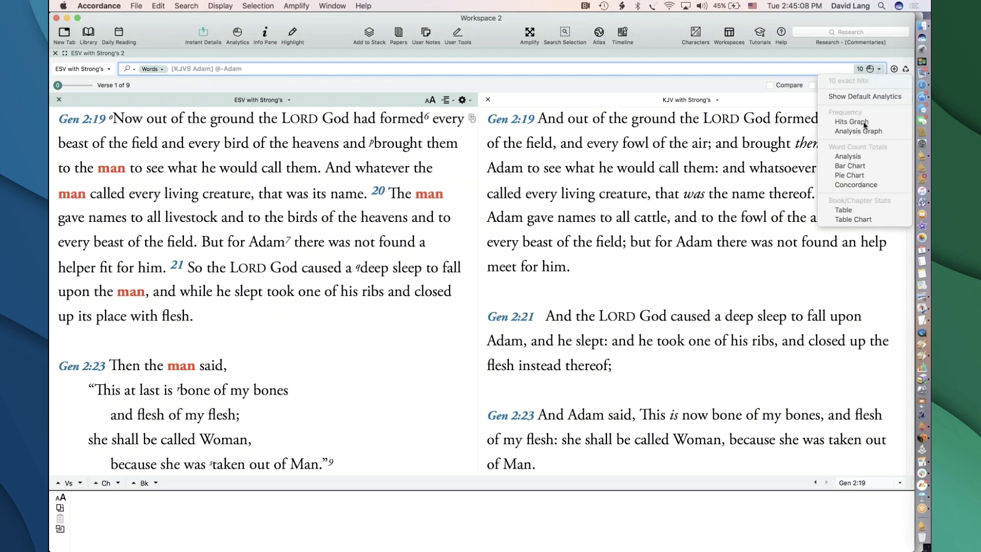
pyautogui.click(851, 158)
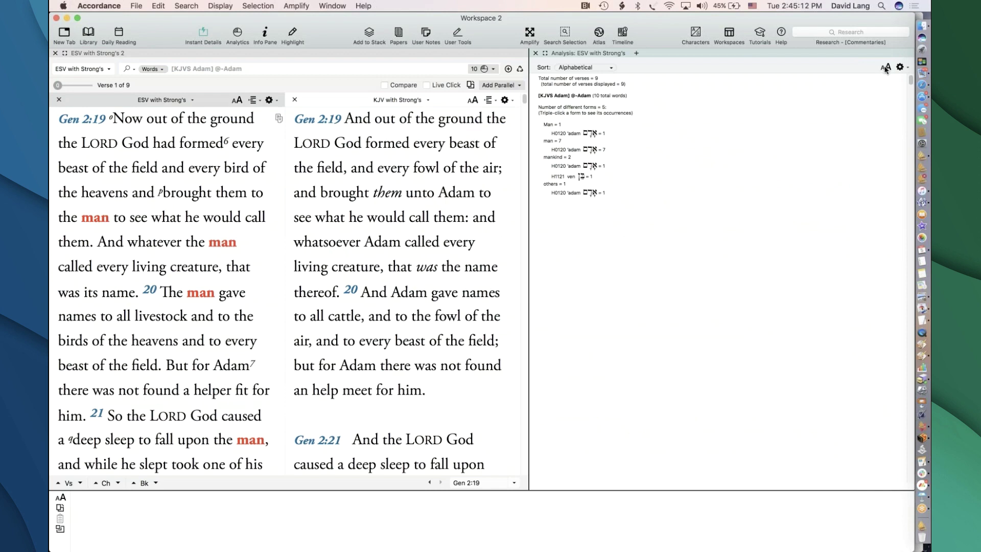
pyautogui.click(888, 69)
pyautogui.click(887, 69)
pyautogui.click(888, 69)
pyautogui.click(887, 69)
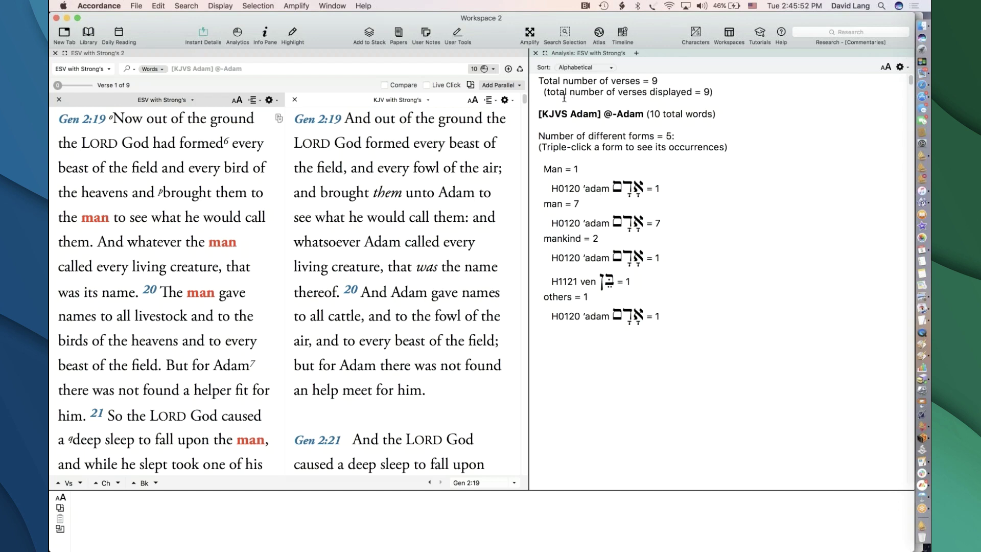
pyautogui.click(536, 53)
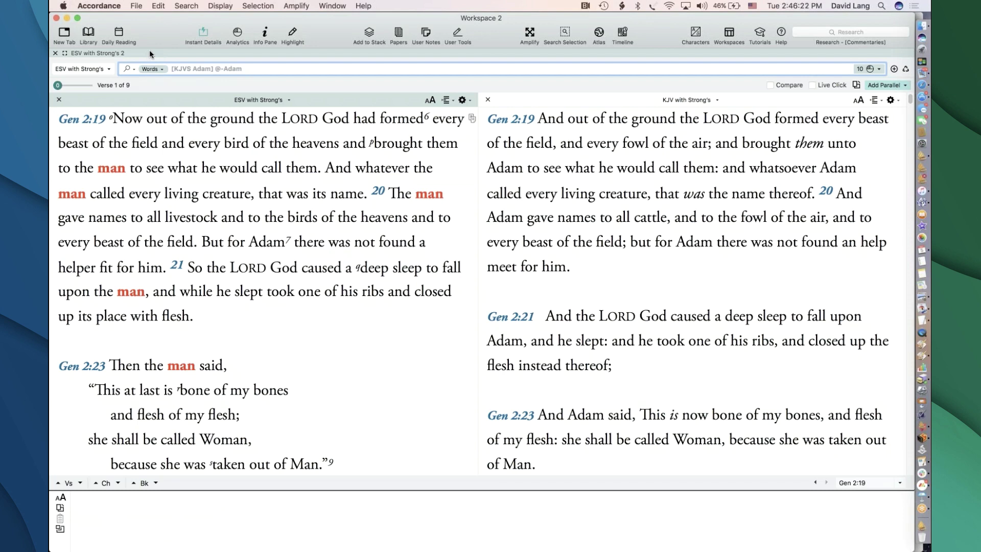
# - Duplicate the ESV search tab and try to run [ESVS Adam] @-Adam in the copy
pyautogui.press('super+n')
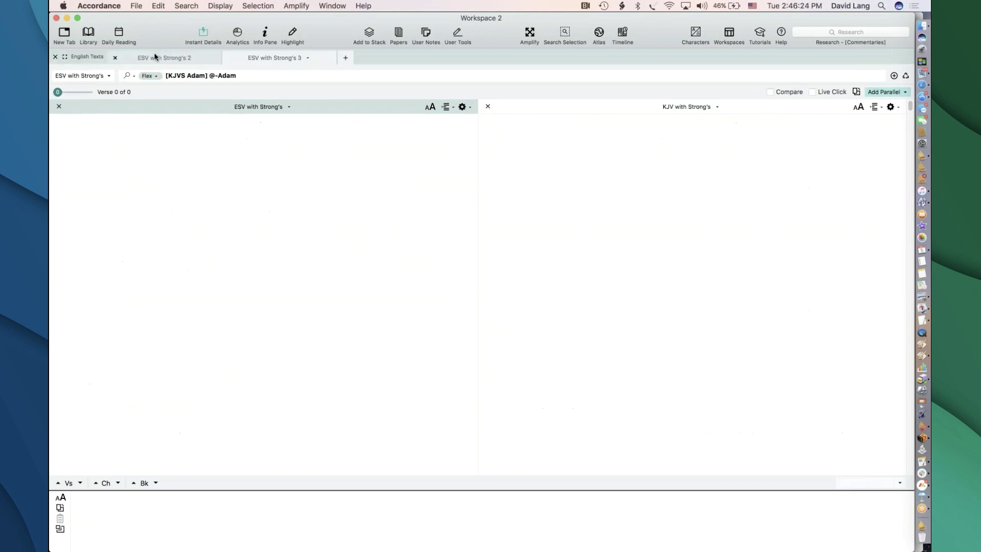
pyautogui.click(186, 57)
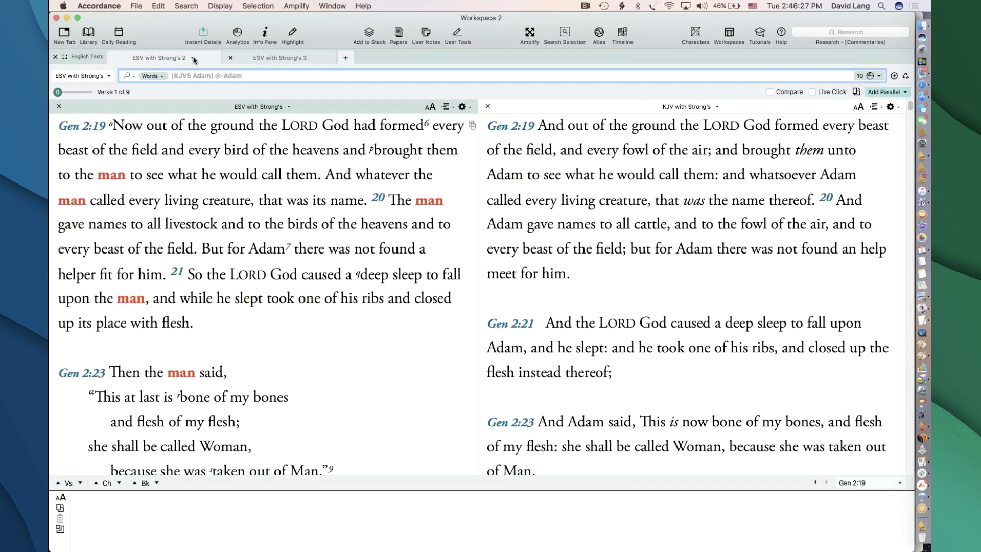
pyautogui.click(292, 62)
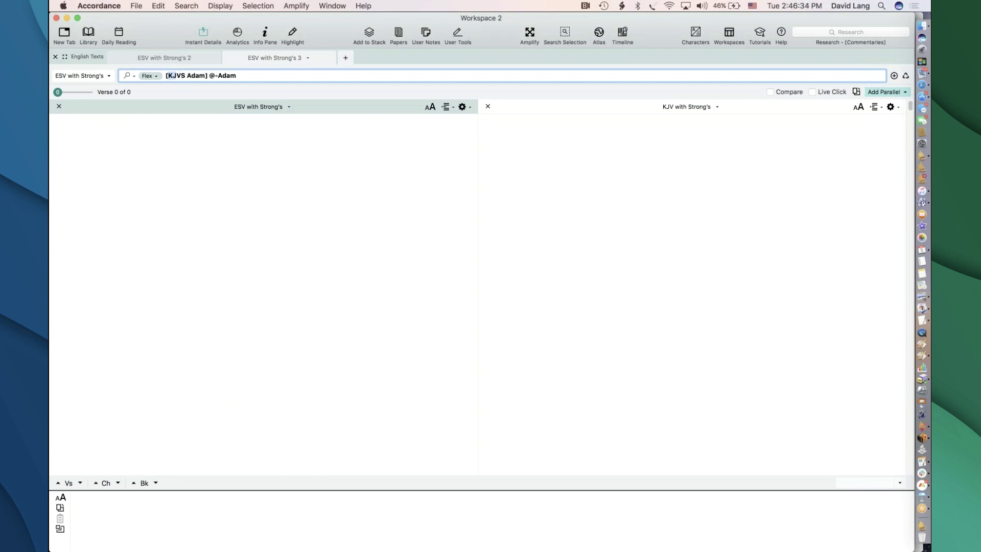
pyautogui.write('ES')
pyautogui.press('Return')
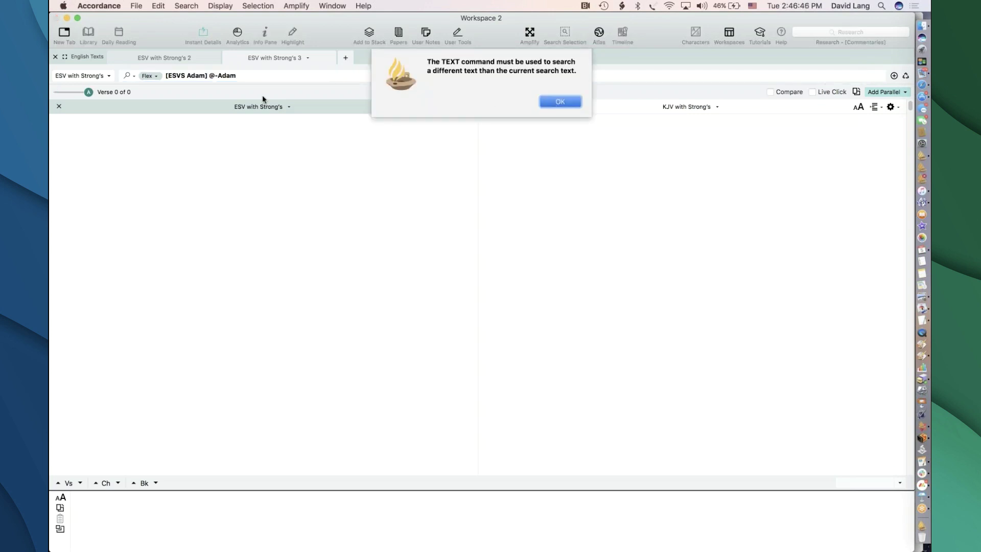
pyautogui.press('Return')
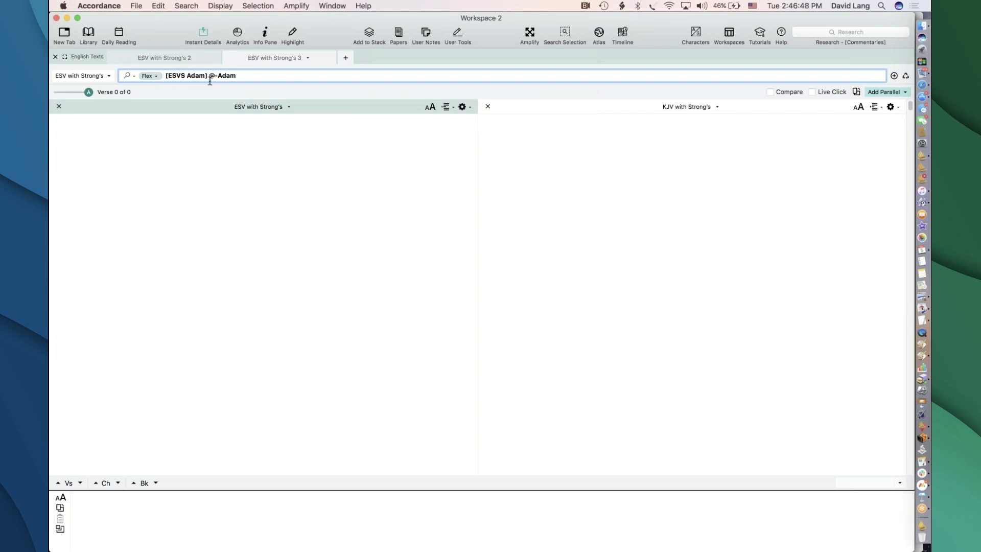
# - Remove @-Adam from the duplicate tab's search and try to run [ESVS Adam] alone
pyautogui.moveTo(209, 76); pyautogui.dragTo(218, 109)
pyautogui.press('BackSpace')
pyautogui.press('Return')
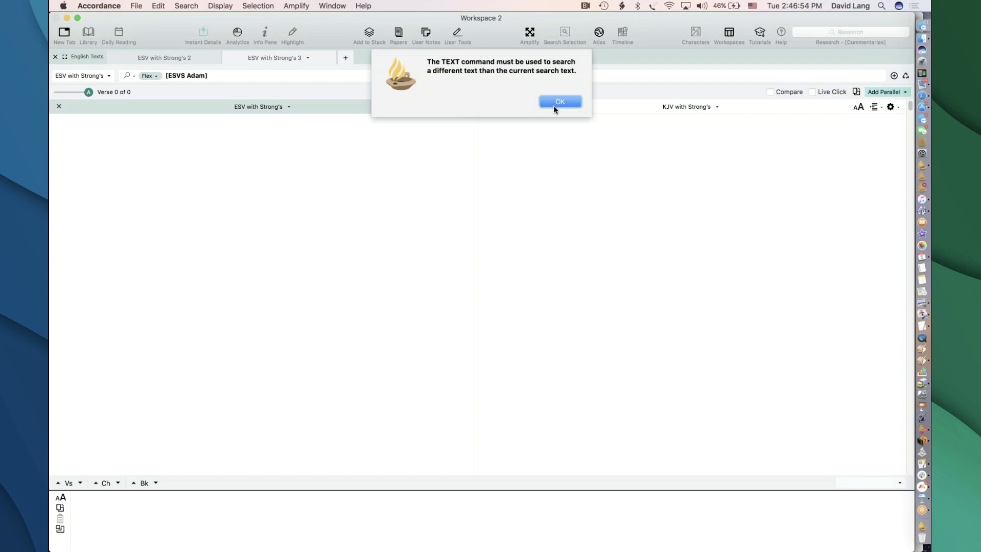
pyautogui.click(553, 105)
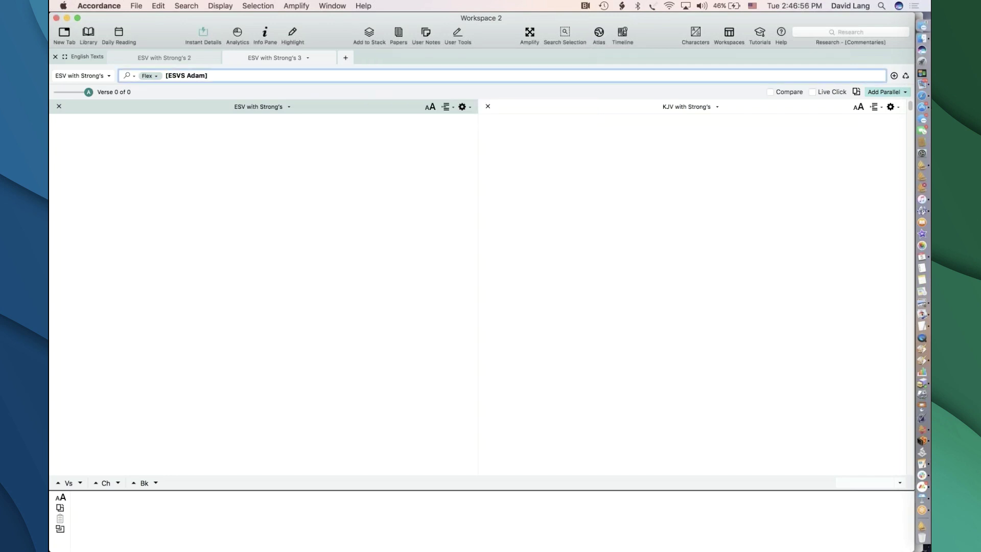
# - Run [ESVS Adam] with KJV with Strong's as the search text, and place that tab in its own pane beside the ESV search
pyautogui.click(66, 75)
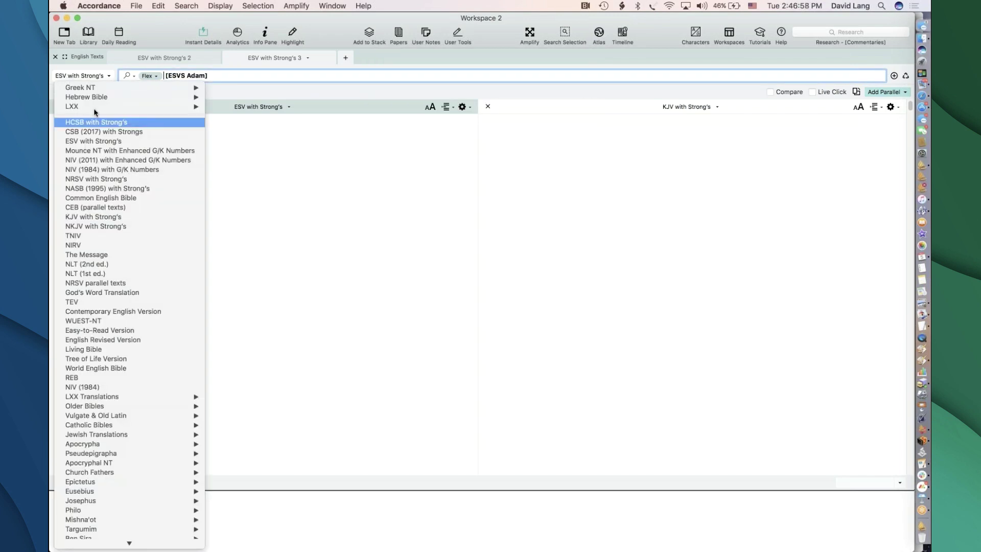
pyautogui.click(95, 219)
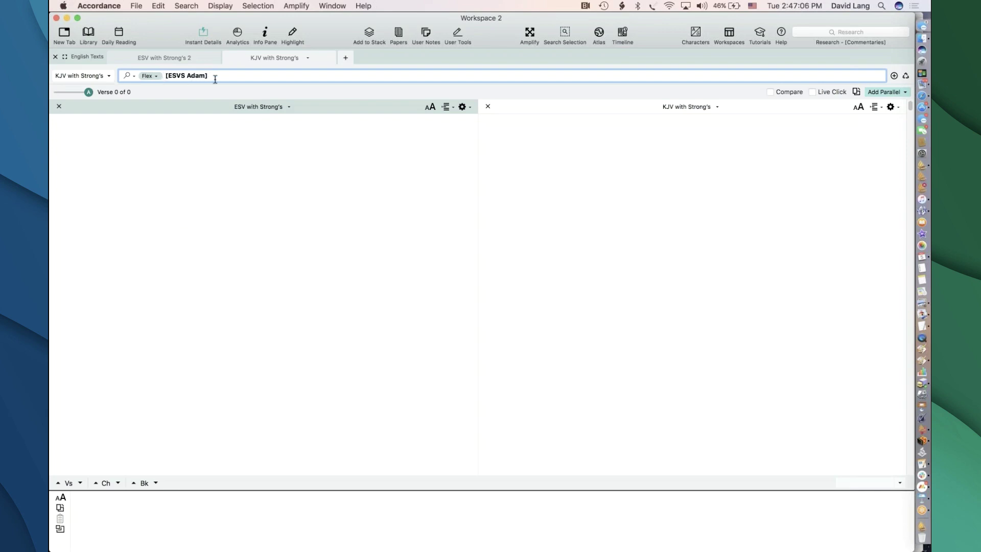
pyautogui.press('Return')
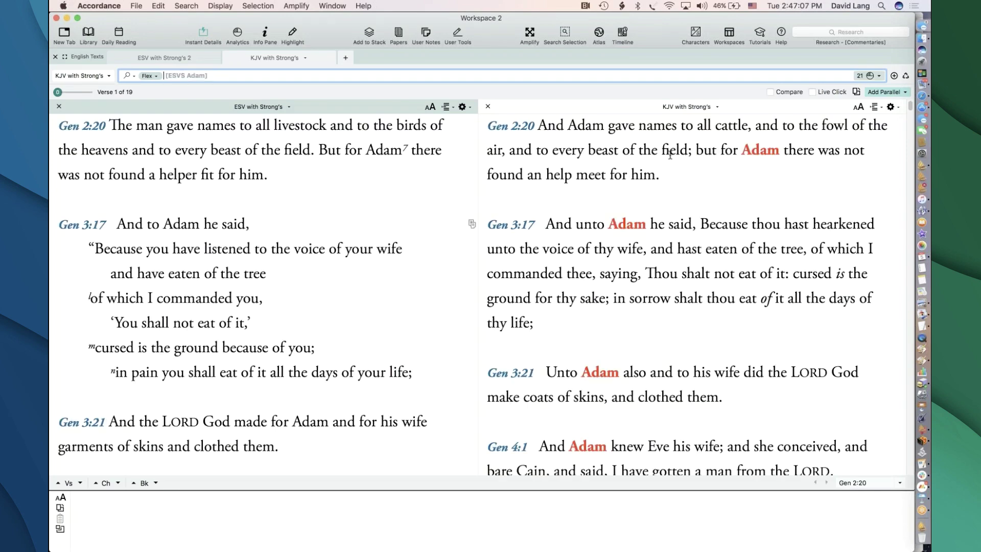
pyautogui.moveTo(274, 58); pyautogui.dragTo(857, 261)
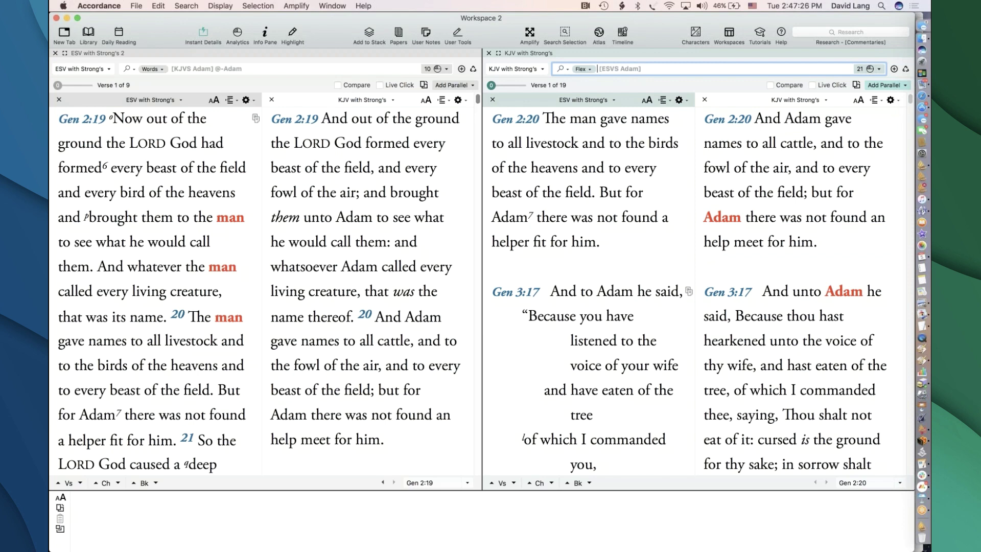
# - Rerun the ESV search as [KJVS Adam] without the joined word, and close the KJV search pane after comparing
pyautogui.click(226, 83)
pyautogui.press('BackSpace')
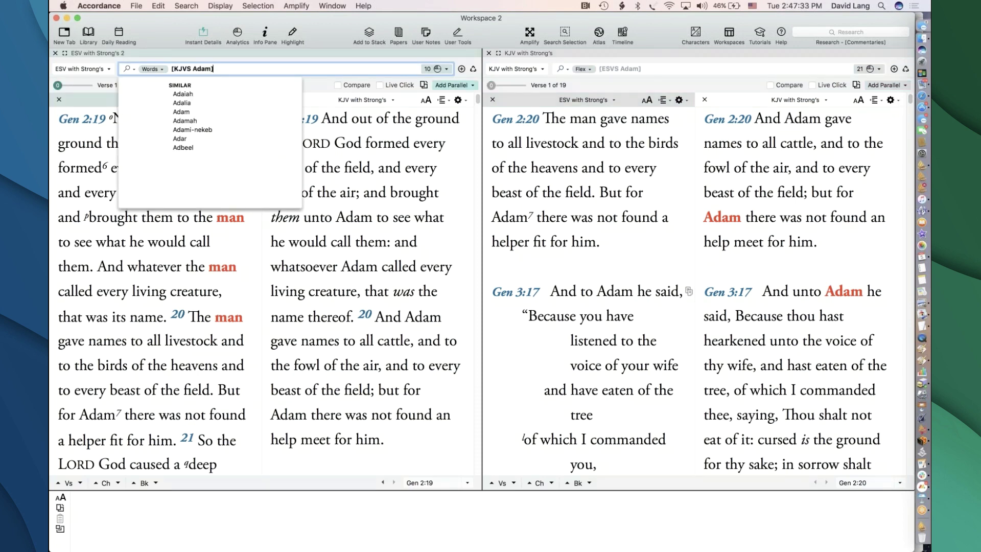
pyautogui.press('Return')
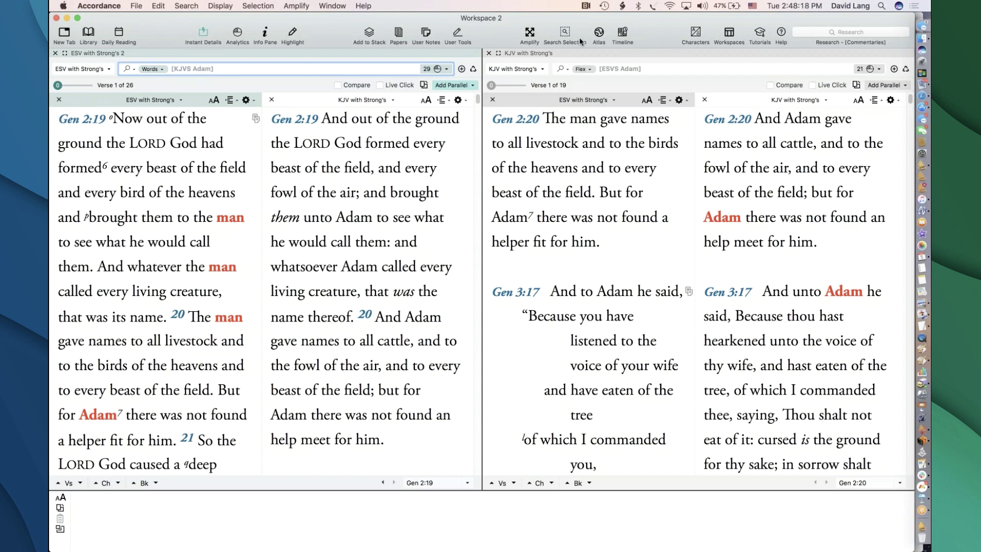
pyautogui.click(488, 53)
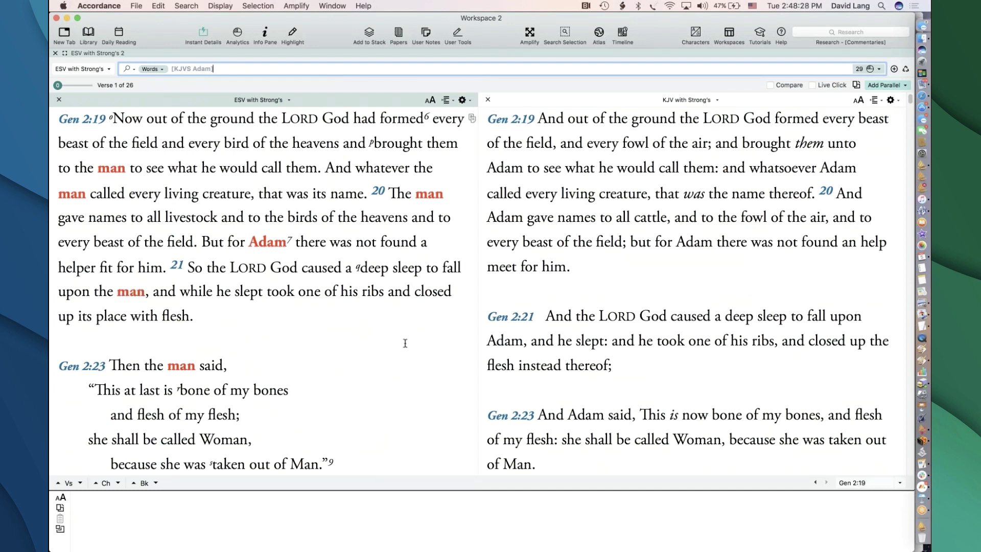
# - Switch to System Preferences and enlarge the cursor size in the Accessibility display settings, closing the window when done
pyautogui.moveTo(759, 145)
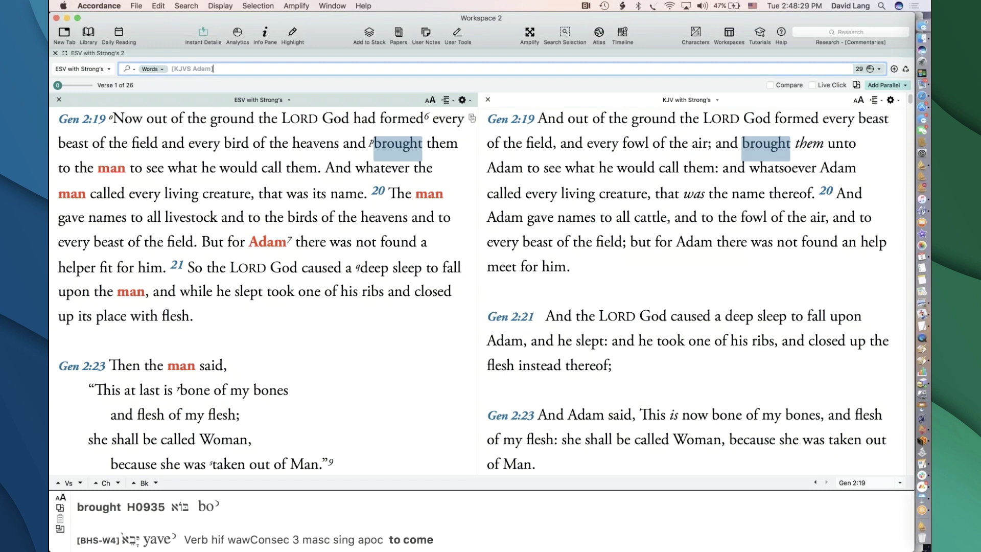
pyautogui.click(922, 155)
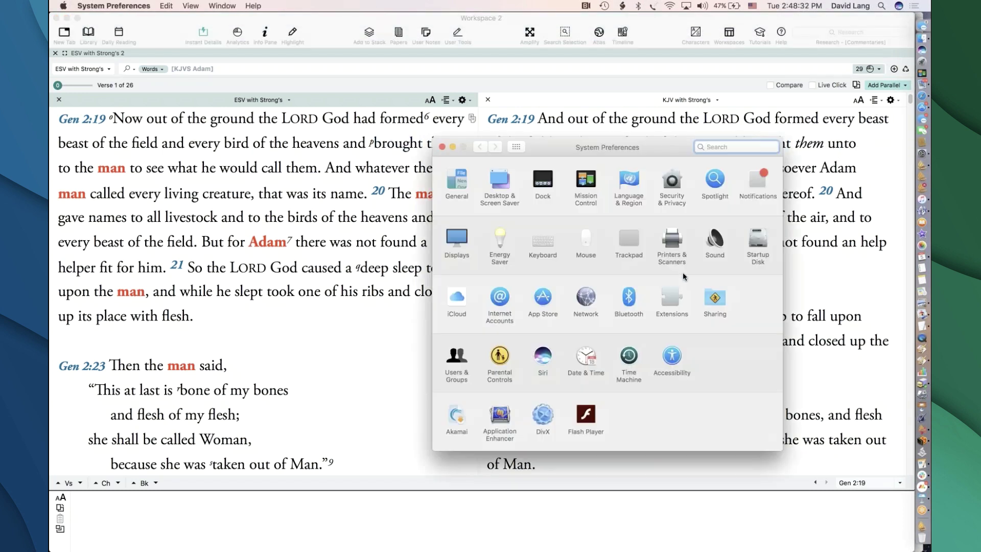
pyautogui.click(672, 355)
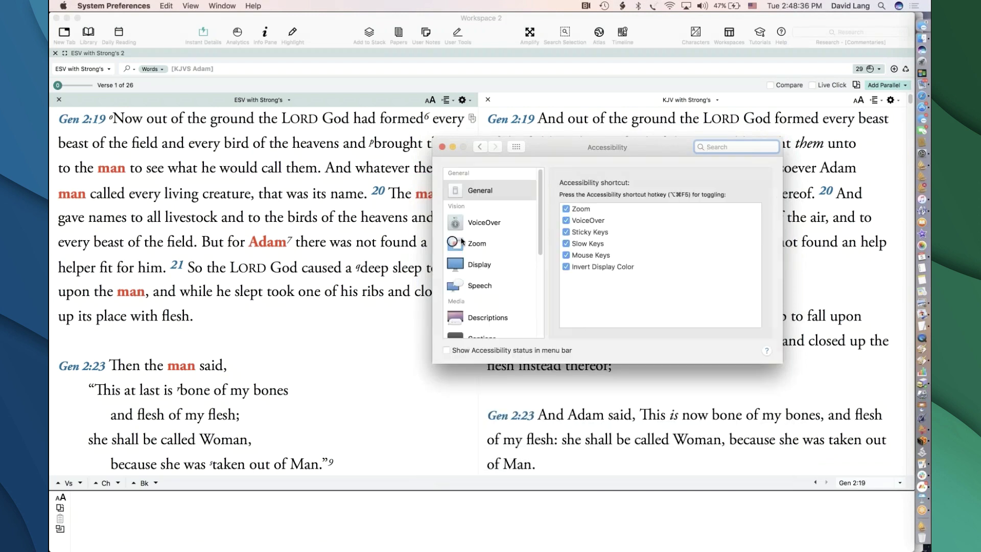
pyautogui.click(479, 265)
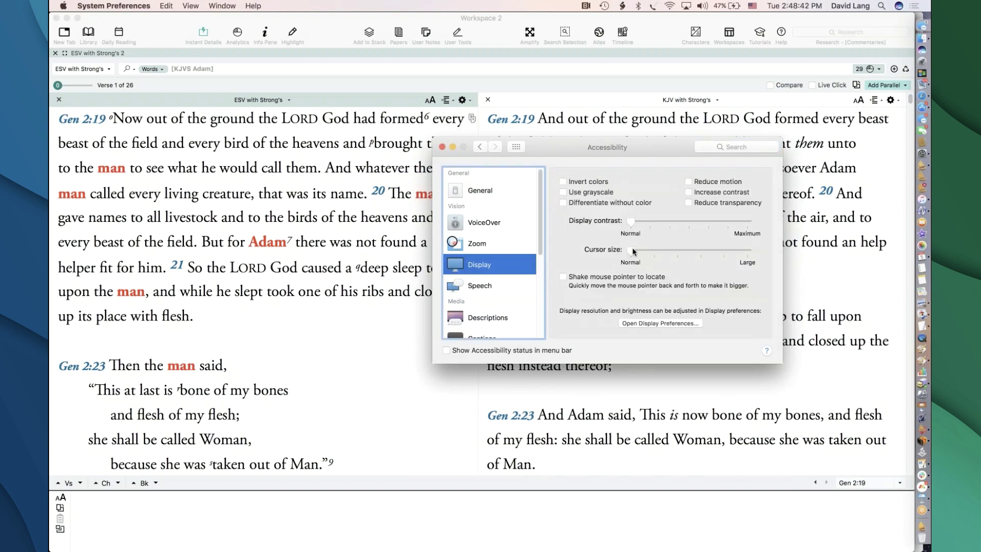
pyautogui.moveTo(631, 250); pyautogui.dragTo(656, 250)
pyautogui.click(442, 147)
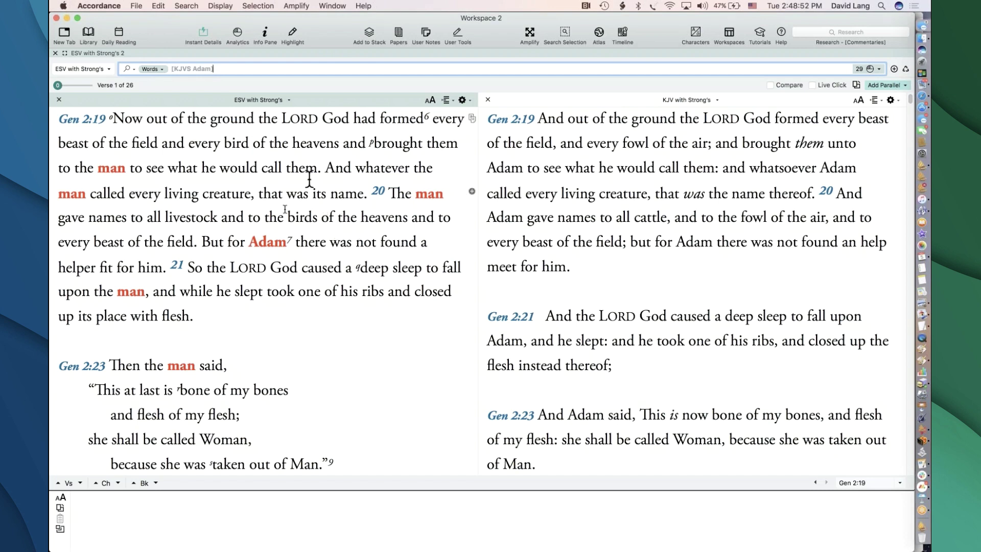
# - Replace Adam with atone* in the TEXT command and run [KJVS atone*] in ESV with Strong's
pyautogui.moveTo(272, 241)
pyautogui.moveTo(266, 197)
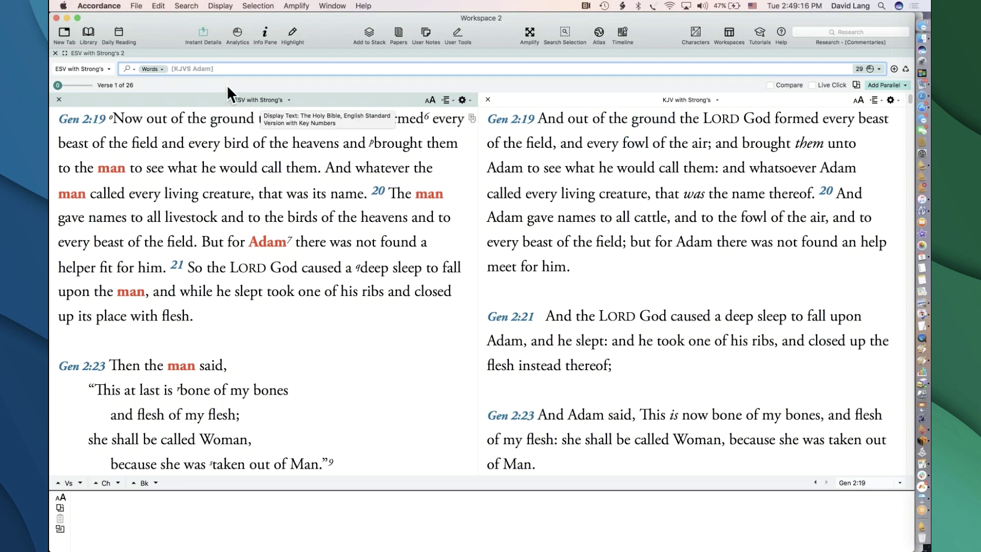
pyautogui.doubleClick(201, 70)
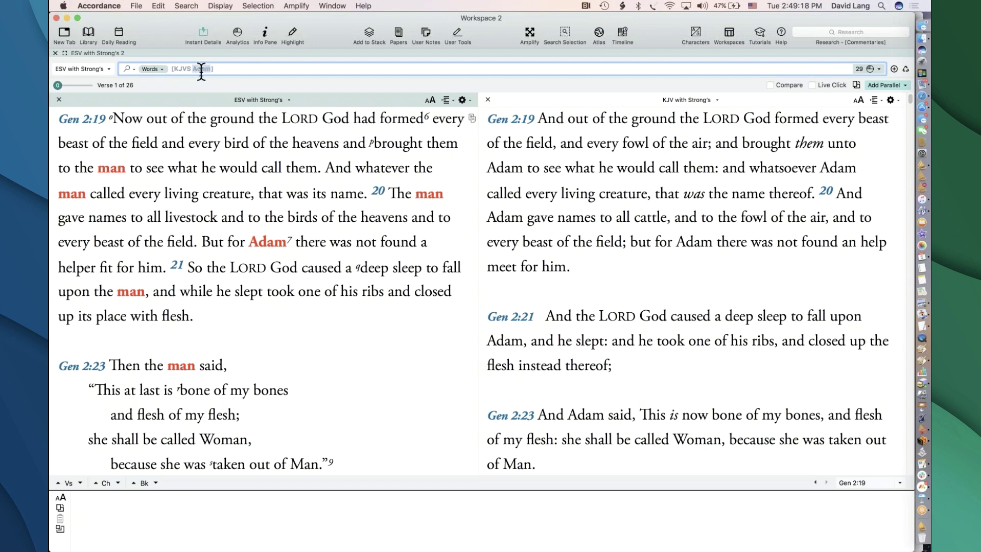
pyautogui.write('ato')
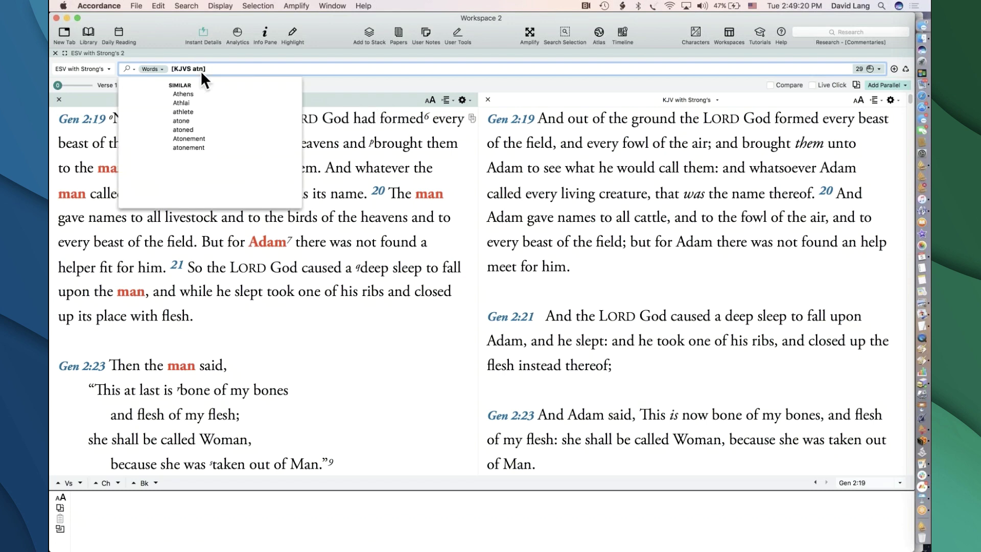
pyautogui.write('n')
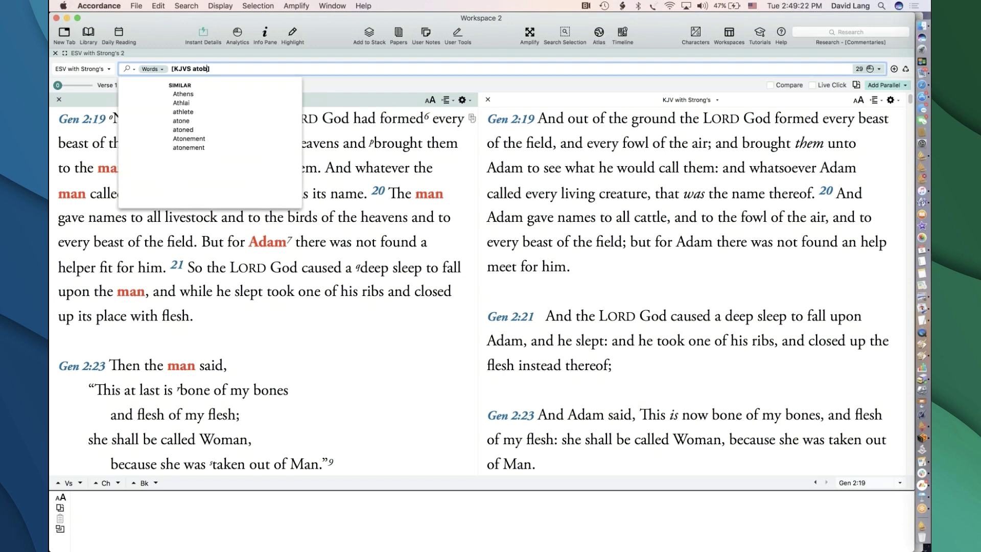
pyautogui.write('e')
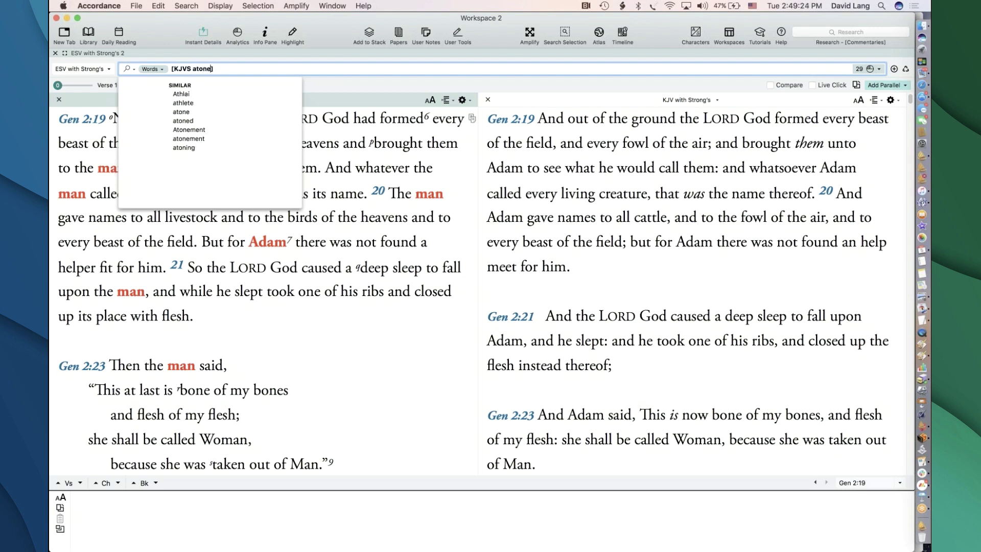
pyautogui.write('*')
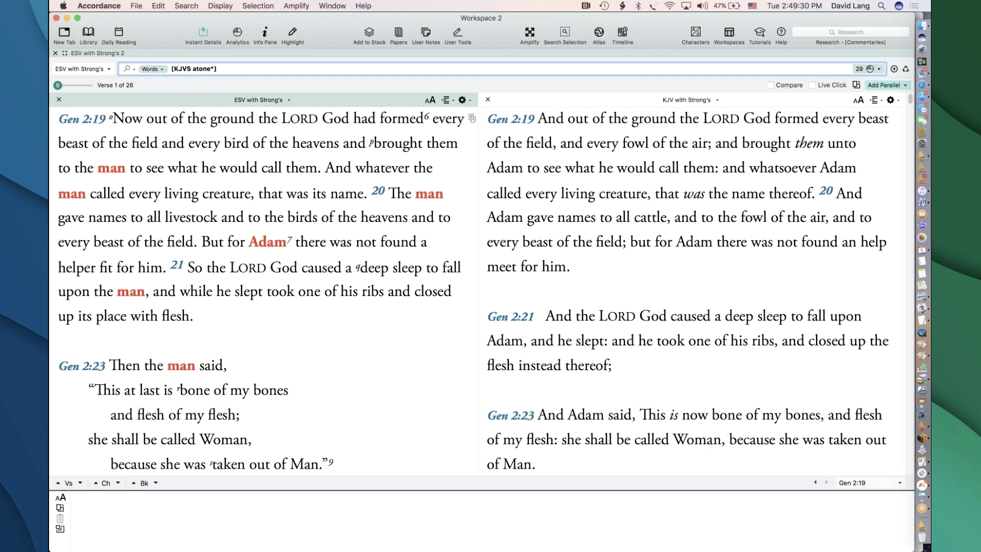
pyautogui.press('Return')
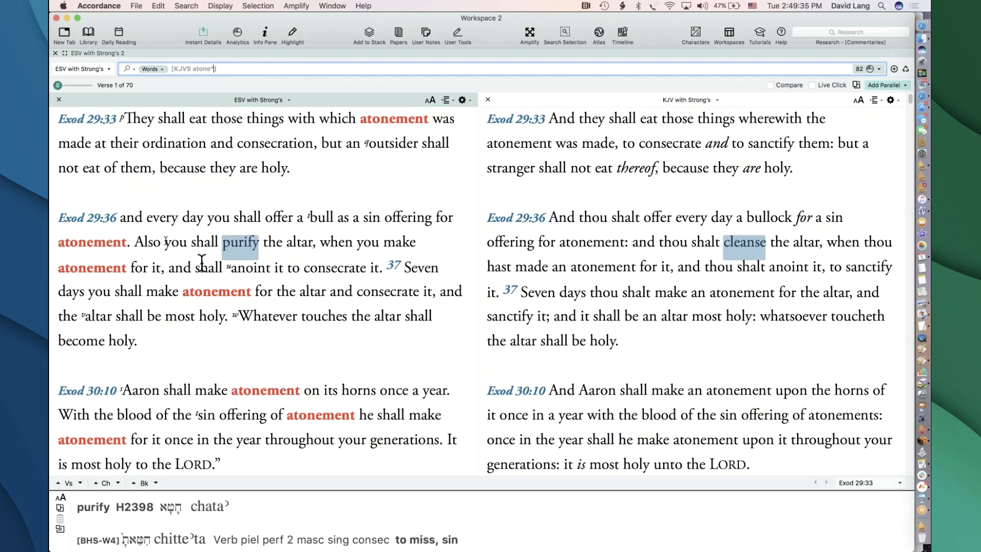
pyautogui.moveTo(209, 302)
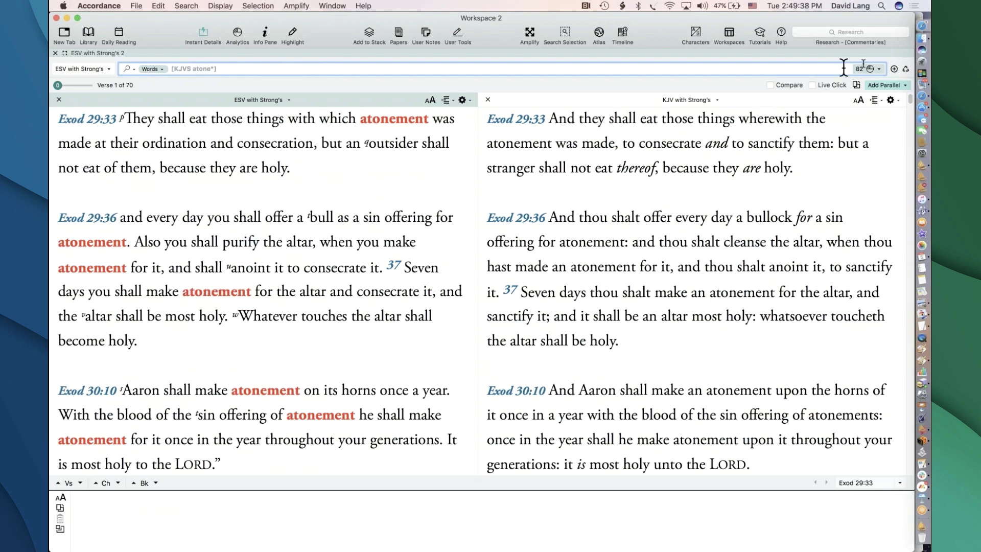
# - Show the word count Analysis for the [KJVS atone*] search and enlarge the analysis text
pyautogui.click(878, 67)
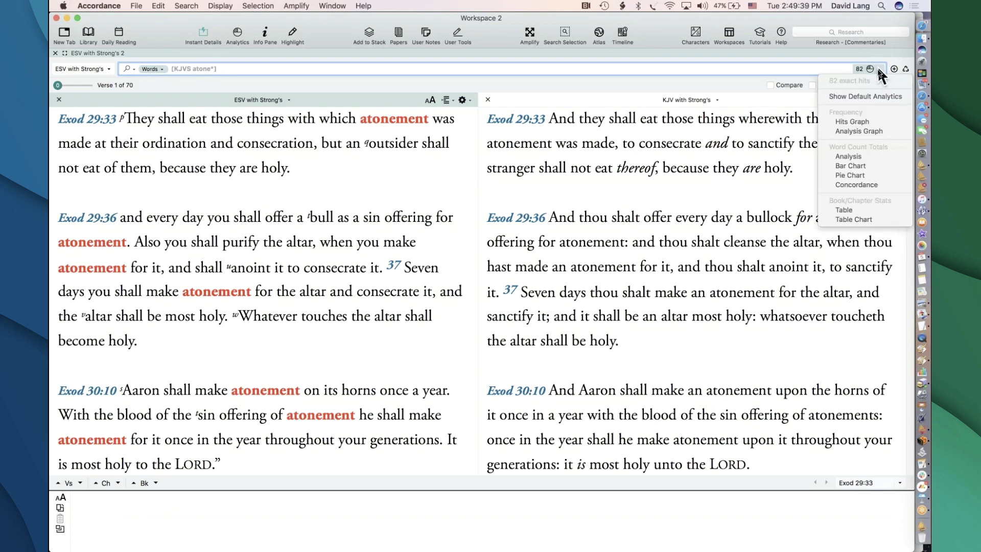
pyautogui.click(863, 159)
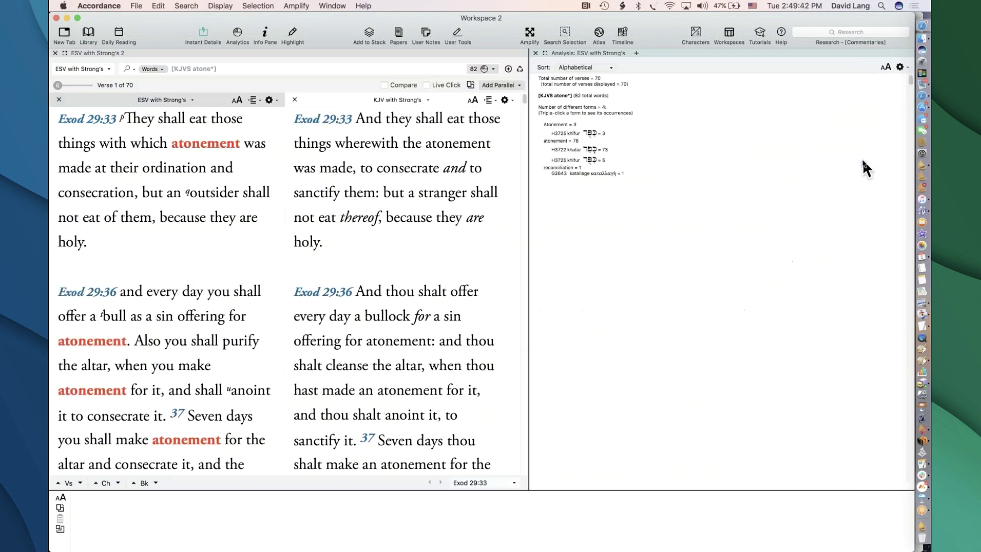
pyautogui.click(889, 66)
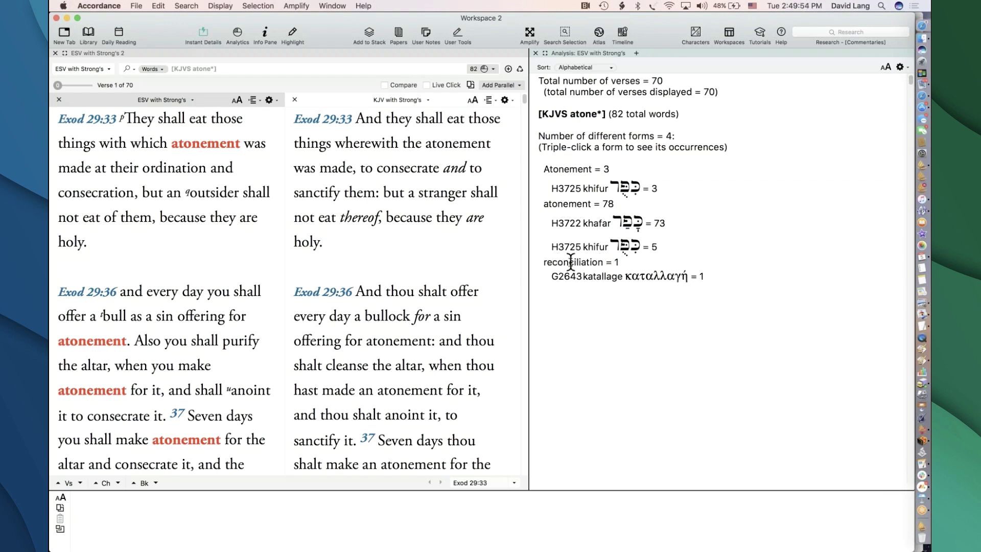
pyautogui.click(232, 66)
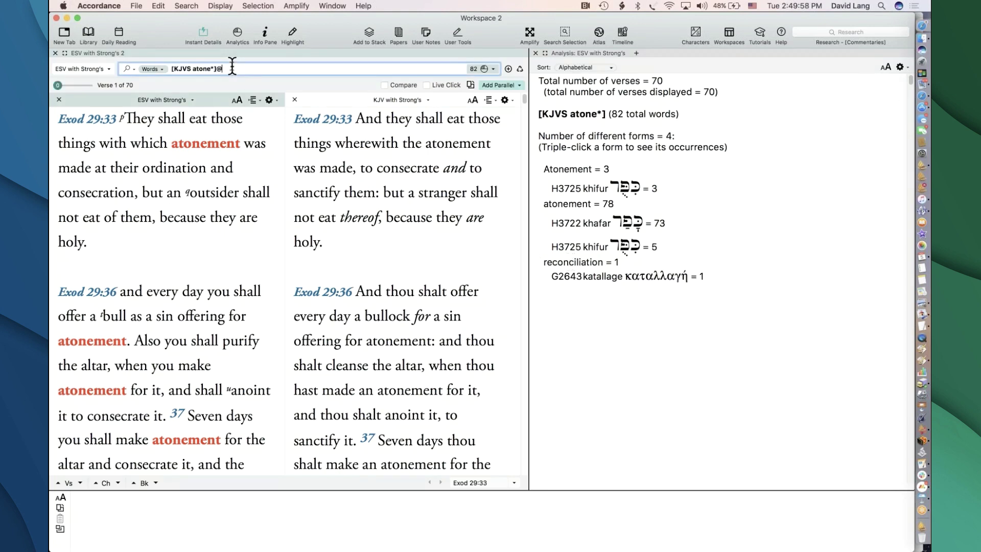
pyautogui.write('@reconcil')
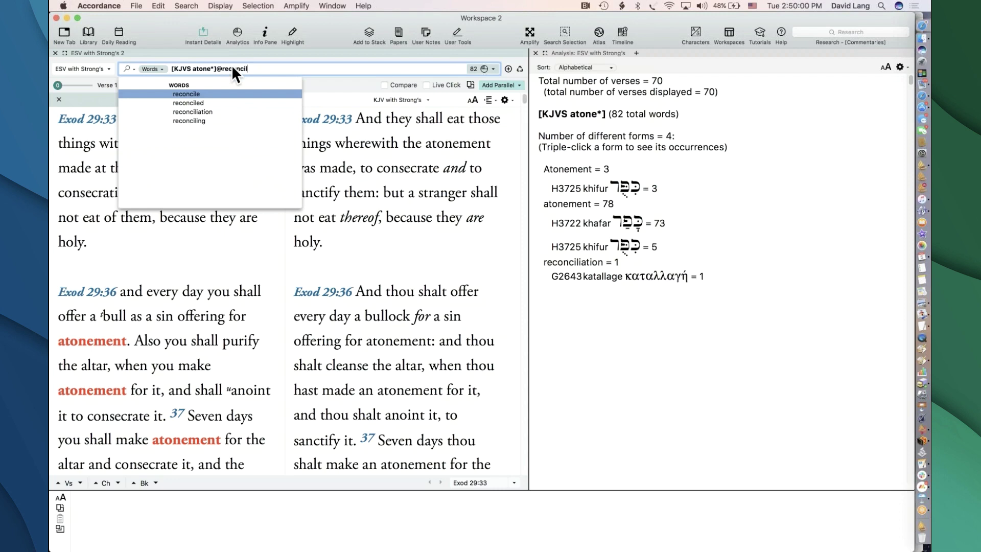
pyautogui.write('*')
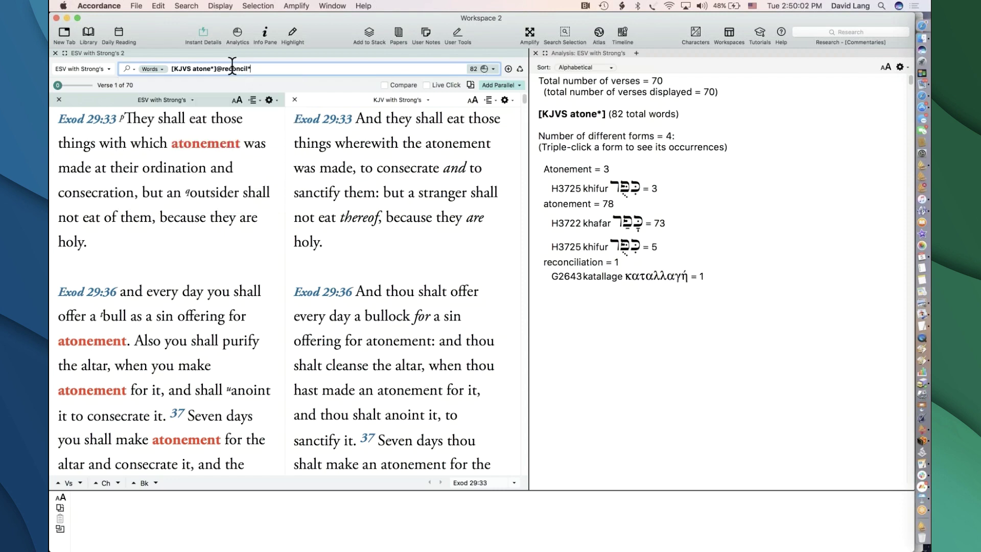
pyautogui.press('Return')
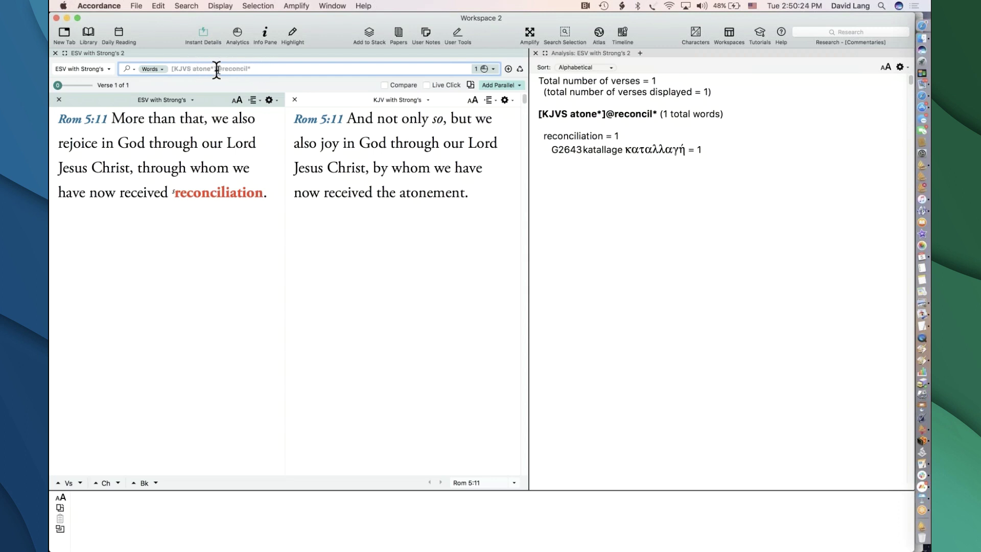
pyautogui.moveTo(215, 68); pyautogui.dragTo(231, 100)
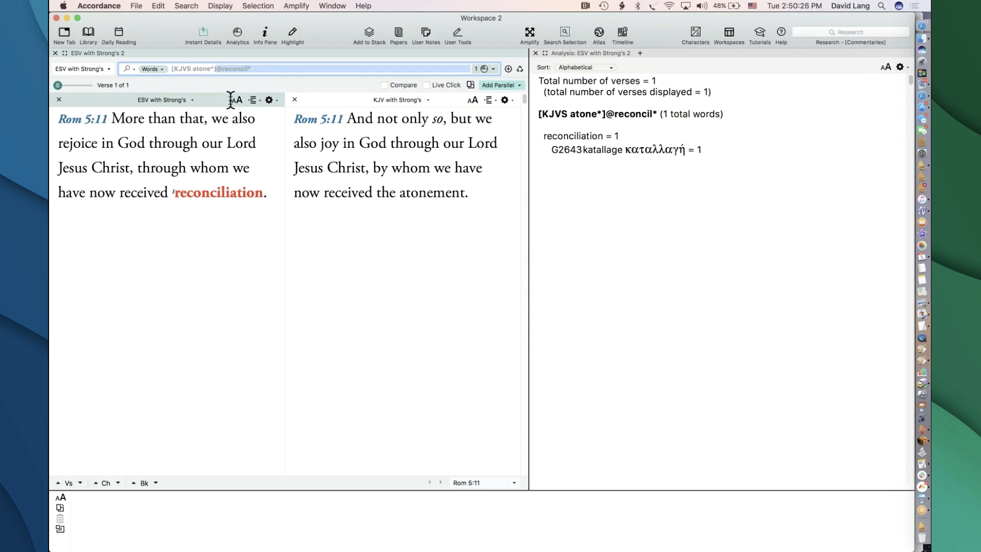
pyautogui.press('BackSpace')
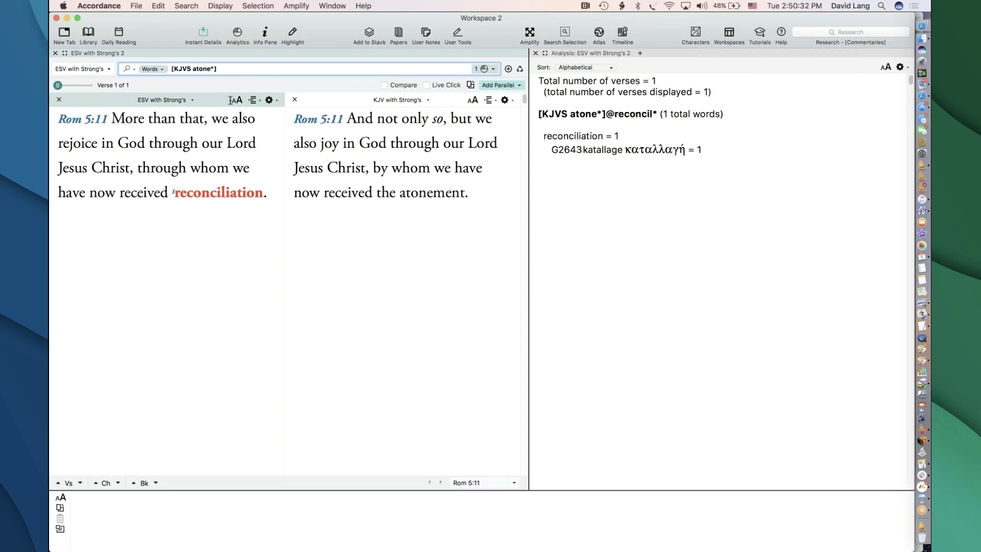
pyautogui.press('Return')
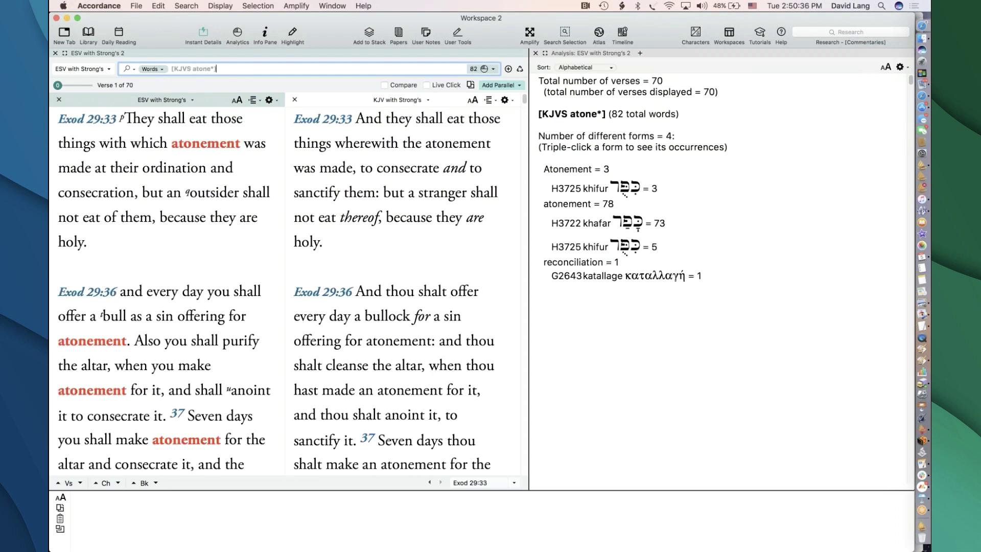
pyautogui.press('super+shift+n')
pyautogui.write('day')
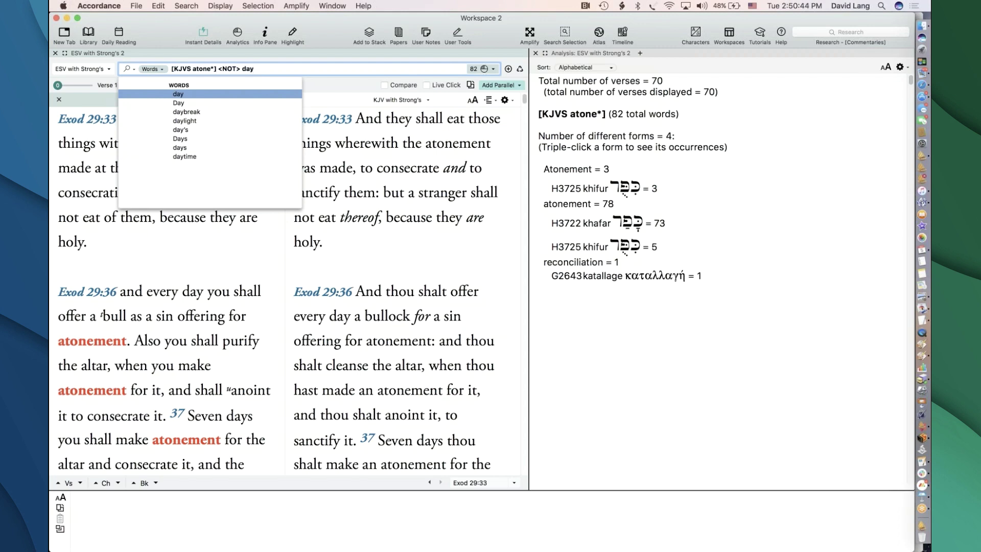
pyautogui.press('Return')
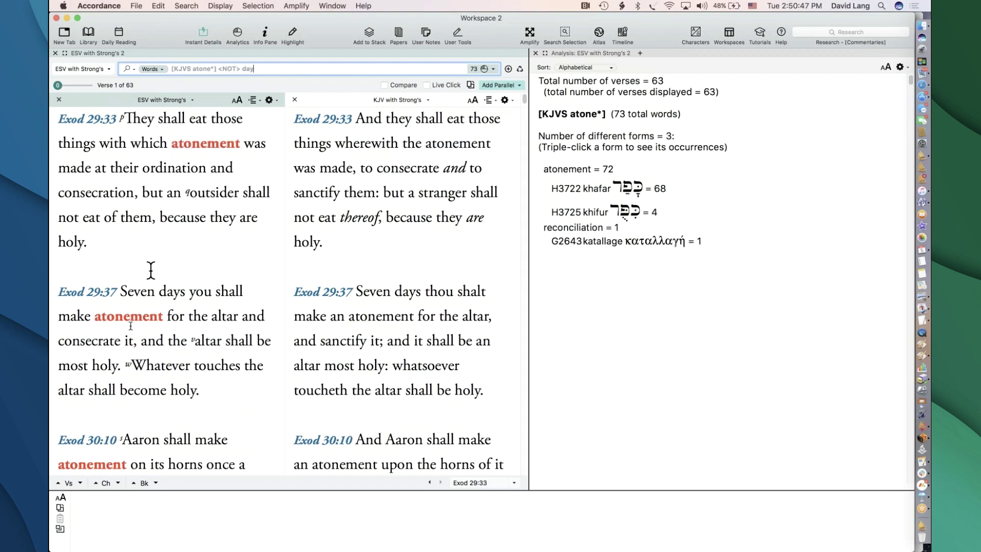
# - Move the exclusion inside the brackets, run [KJVS atone* <NOT> day], and compare the ESV and KJV verses it finds
pyautogui.moveTo(210, 149)
pyautogui.moveTo(217, 68); pyautogui.dragTo(262, 73)
pyautogui.press('BackSpace')
pyautogui.press('super+z')
pyautogui.press('Return')
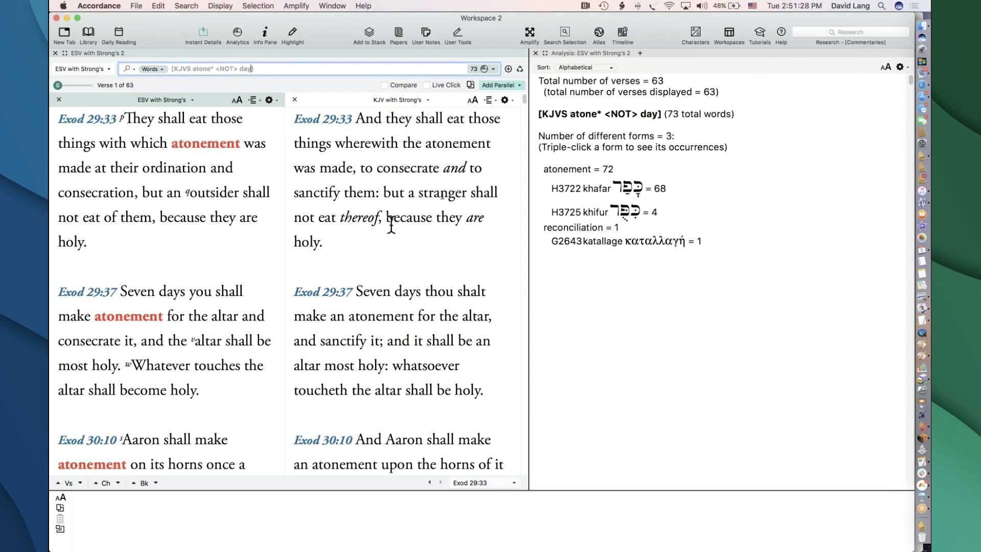
pyautogui.moveTo(401, 161)
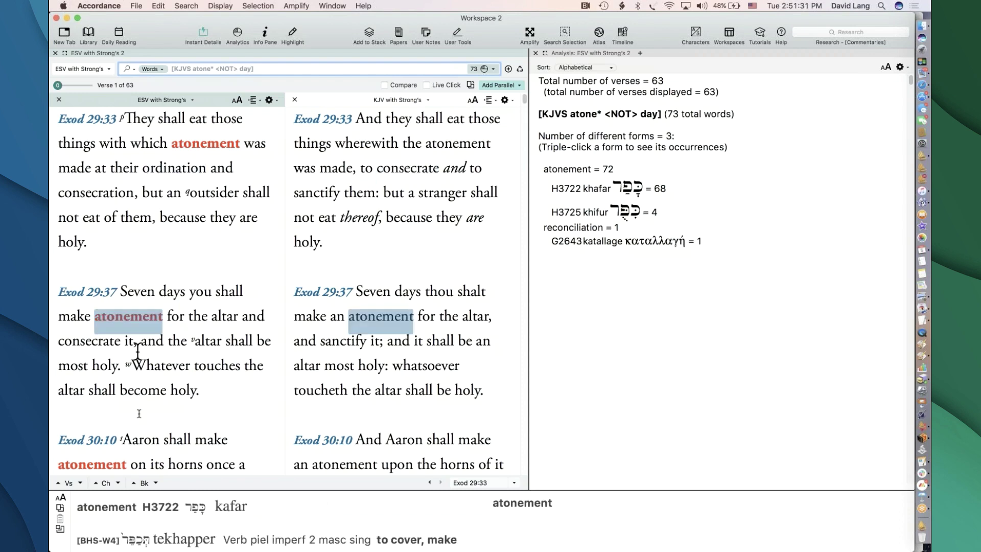
pyautogui.moveTo(162, 163)
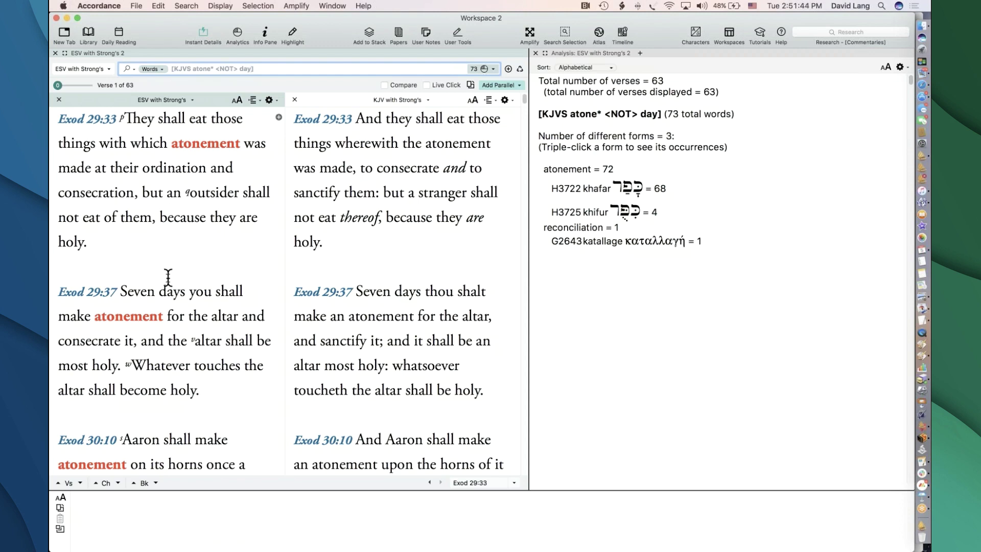
pyautogui.moveTo(322, 220)
# - Replace the search with the verse reference 2sam 11 and display that chapter in both translations
pyautogui.moveTo(171, 69); pyautogui.dragTo(178, 91)
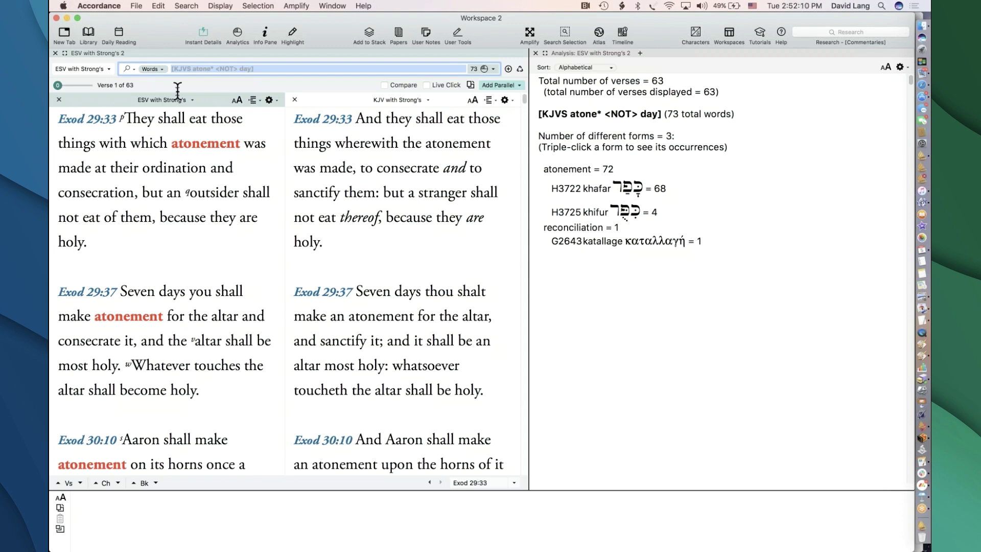
pyautogui.write('2sam 11')
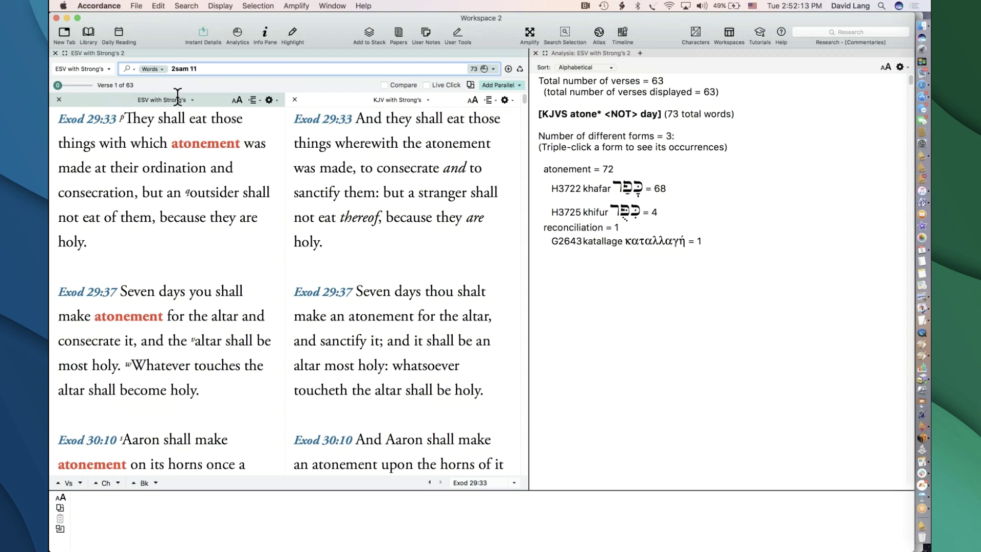
pyautogui.press('Return')
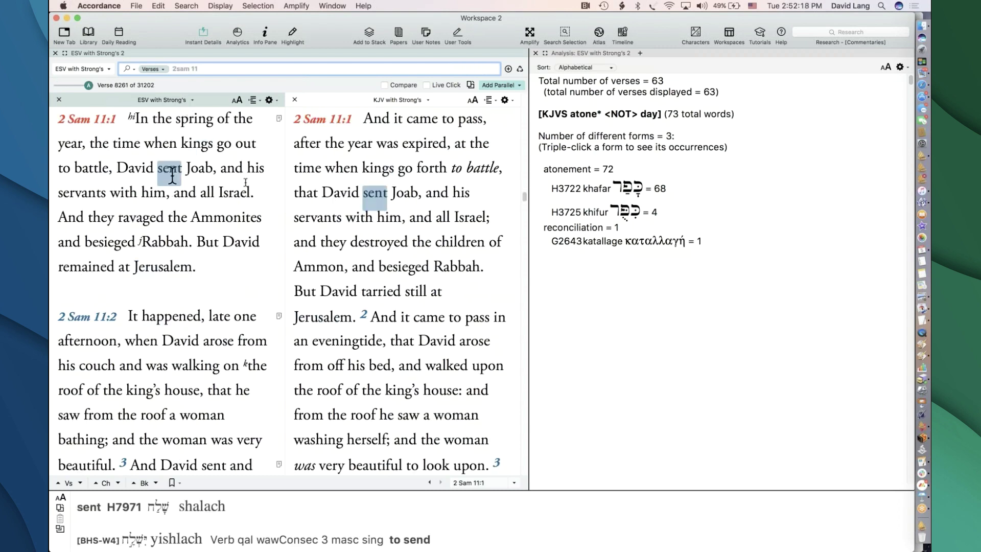
# - Switch from Tutorial Highlights to the highlight file that marks repeated words in 2 Samuel 11, and close the Highlight palette
pyautogui.click(292, 34)
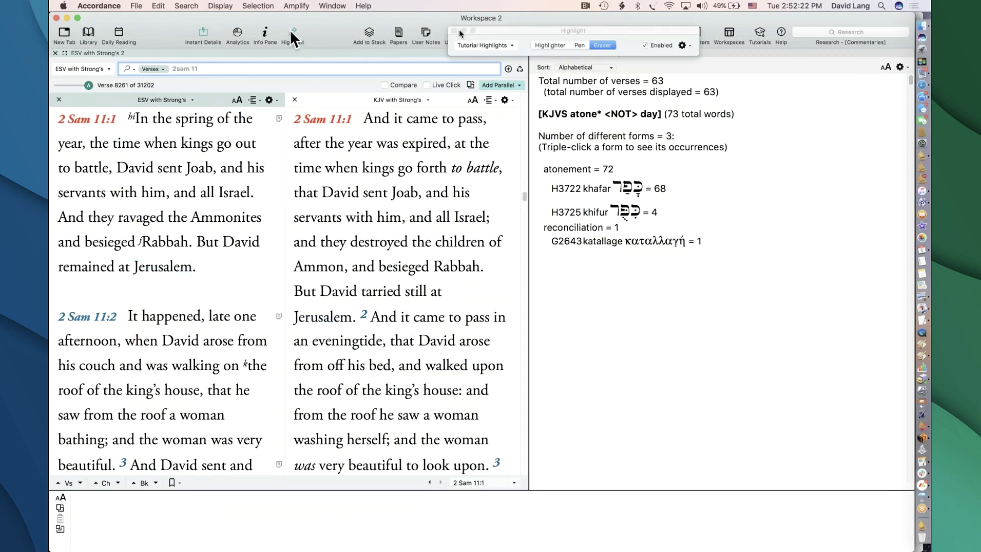
pyautogui.click(489, 45)
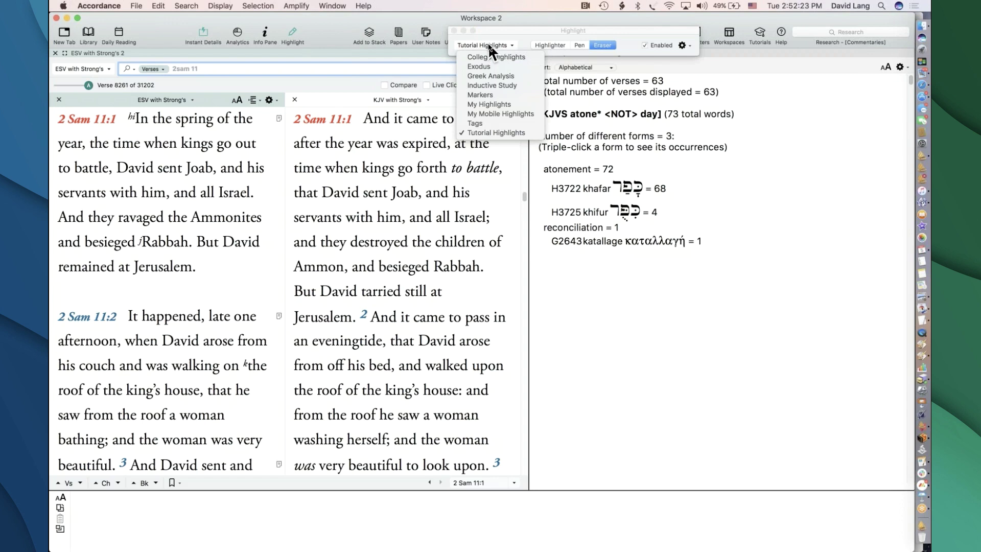
pyautogui.click(492, 92)
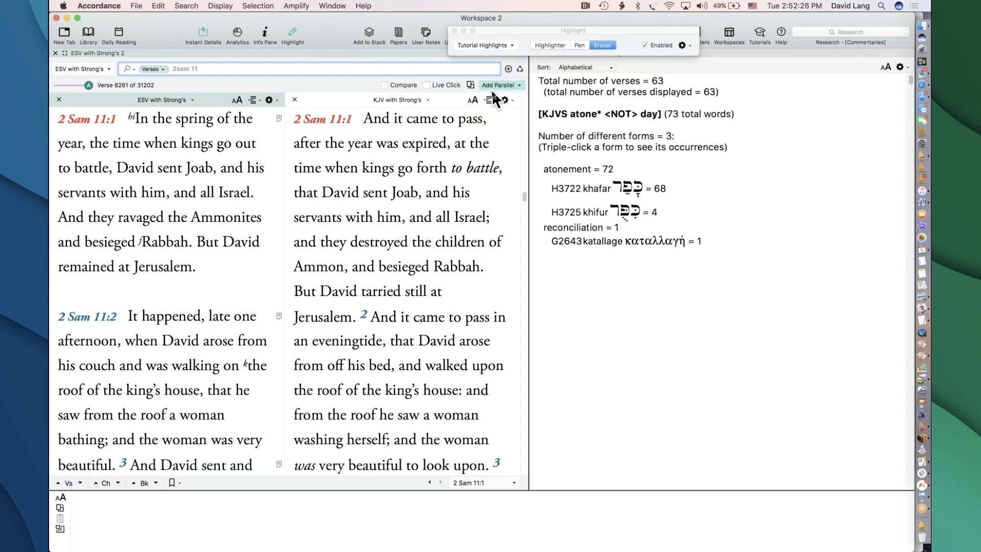
pyautogui.click(454, 31)
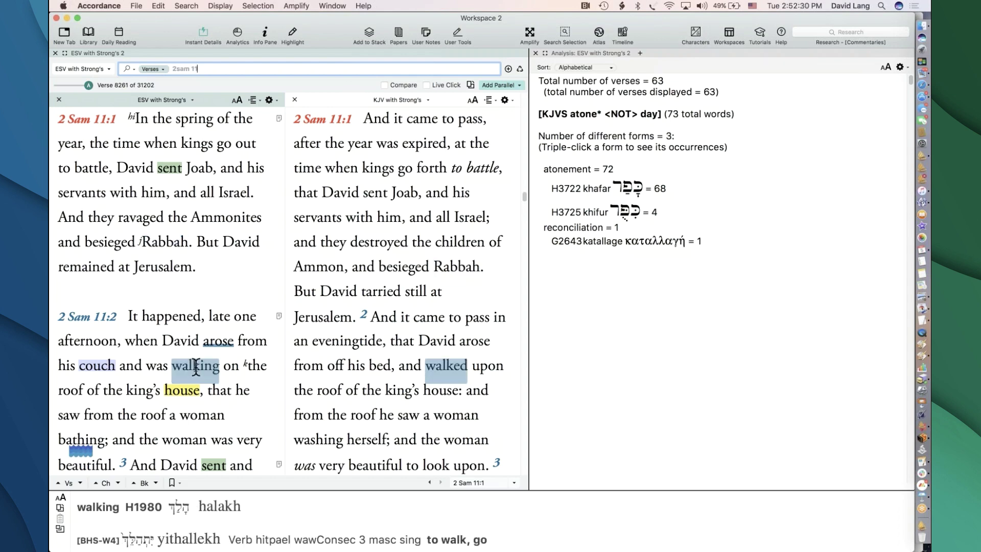
# - Read through 2 Samuel 11:1–9 in the ESV, examining the highlighted occurrences of words such as sent and house
pyautogui.scroll(-5, 194, 365)
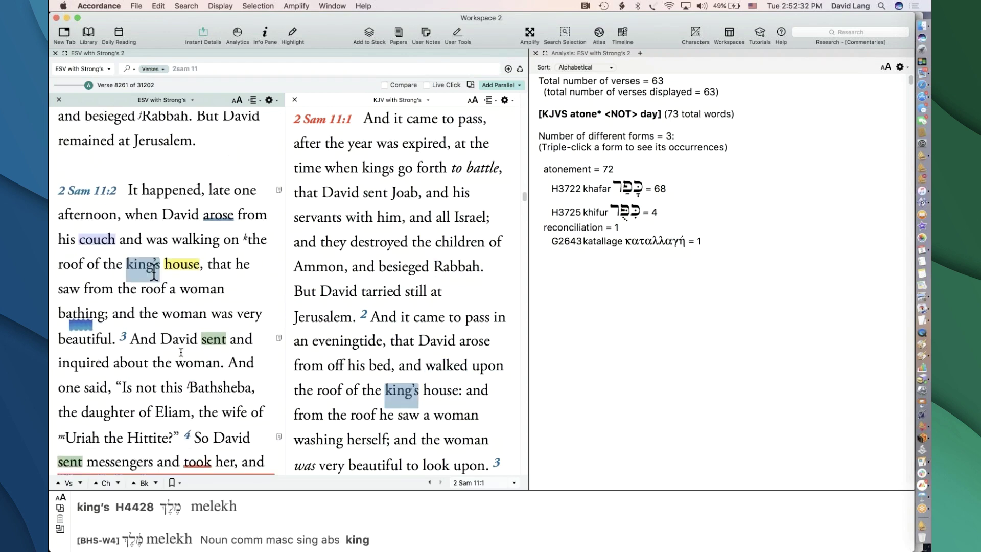
pyautogui.scroll(-3, 184, 358)
pyautogui.scroll(-3, 182, 352)
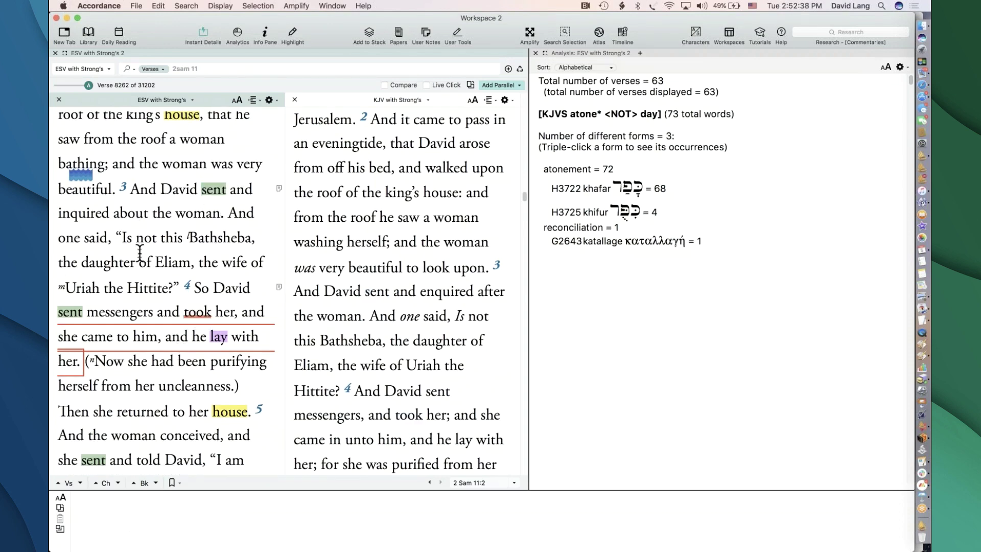
pyautogui.moveTo(217, 188)
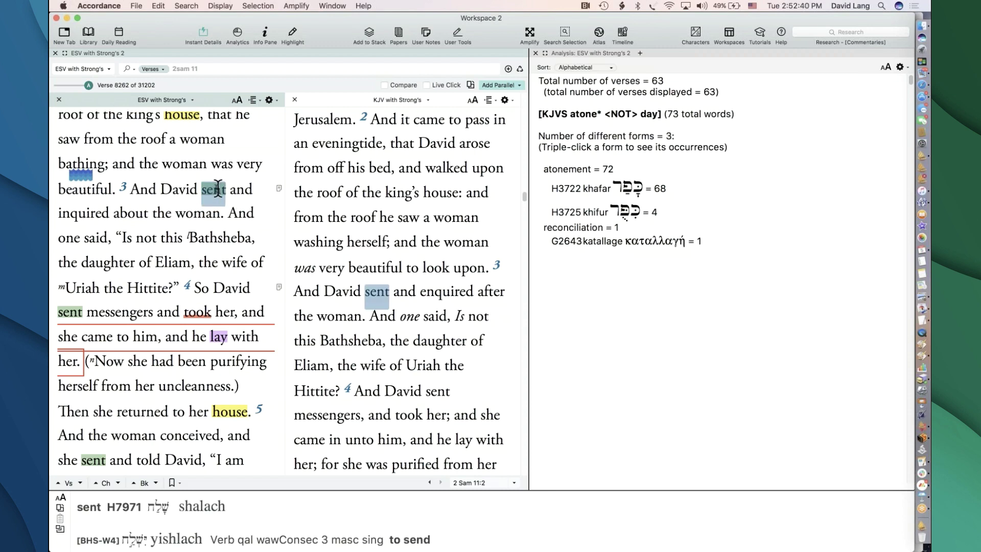
pyautogui.moveTo(90, 310)
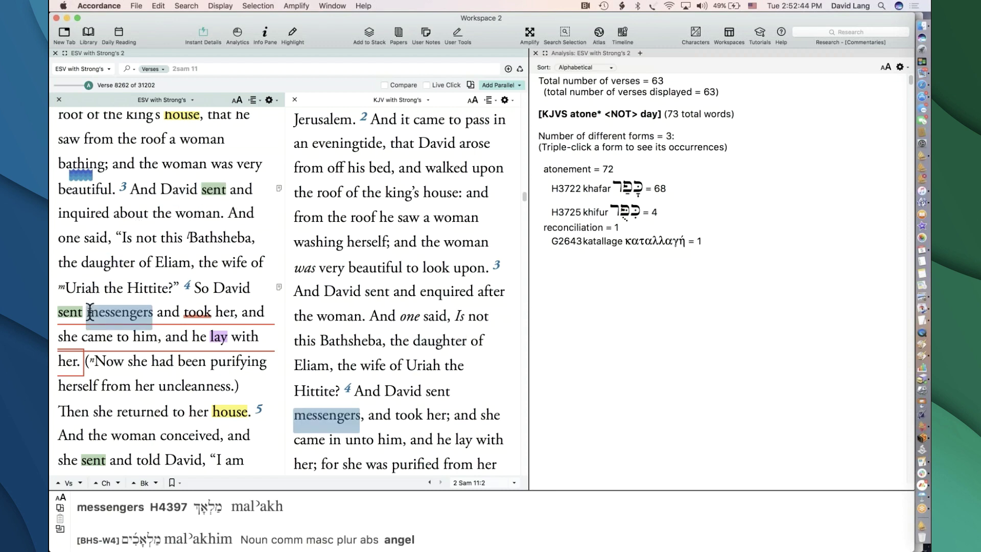
pyautogui.moveTo(227, 418)
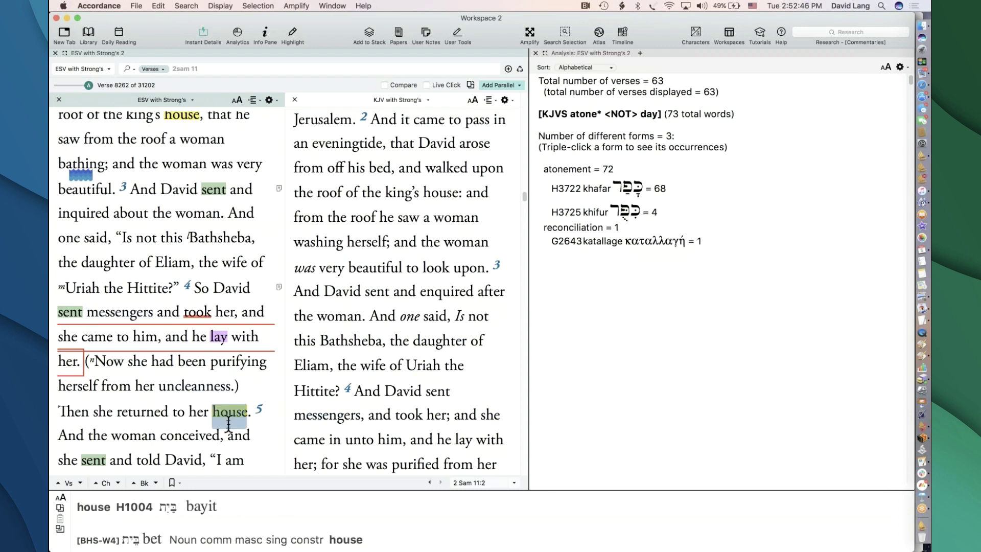
pyautogui.moveTo(199, 428)
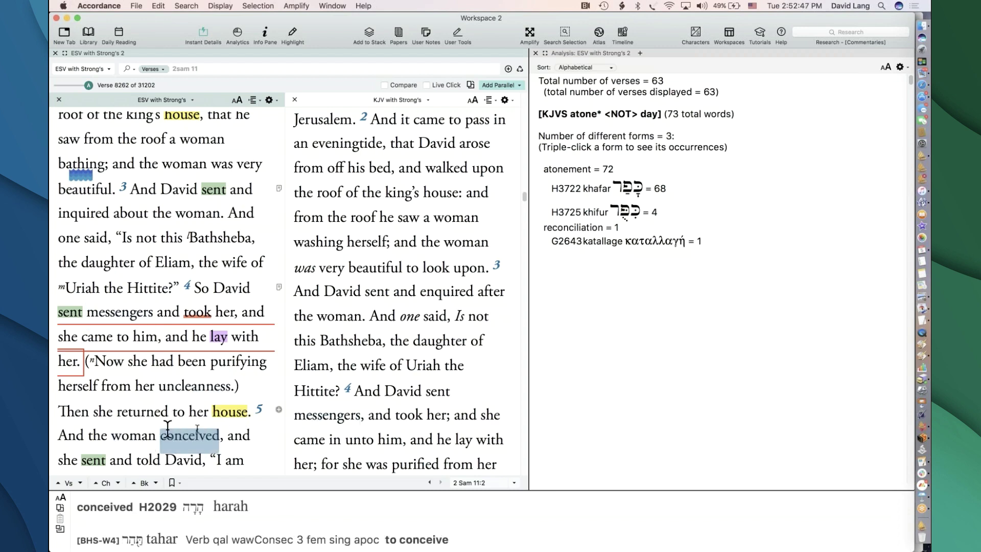
pyautogui.scroll(-5, 199, 429)
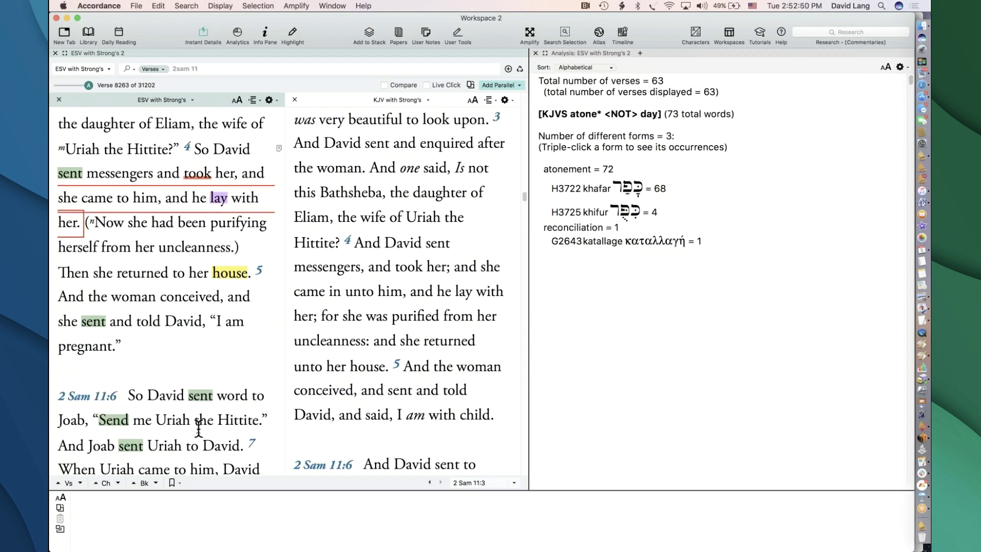
pyautogui.scroll(-3, 198, 428)
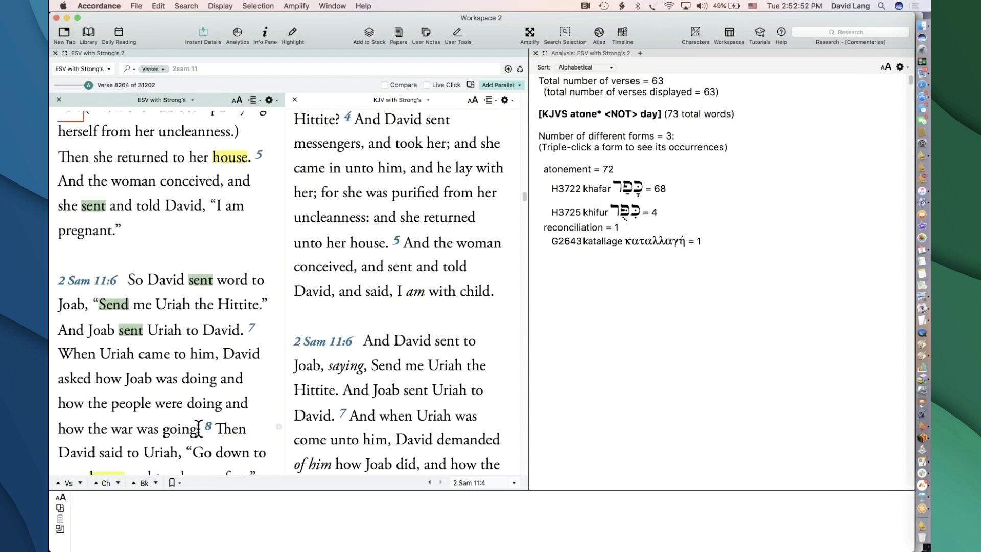
pyautogui.scroll(-2, 198, 428)
pyautogui.scroll(-3, 198, 429)
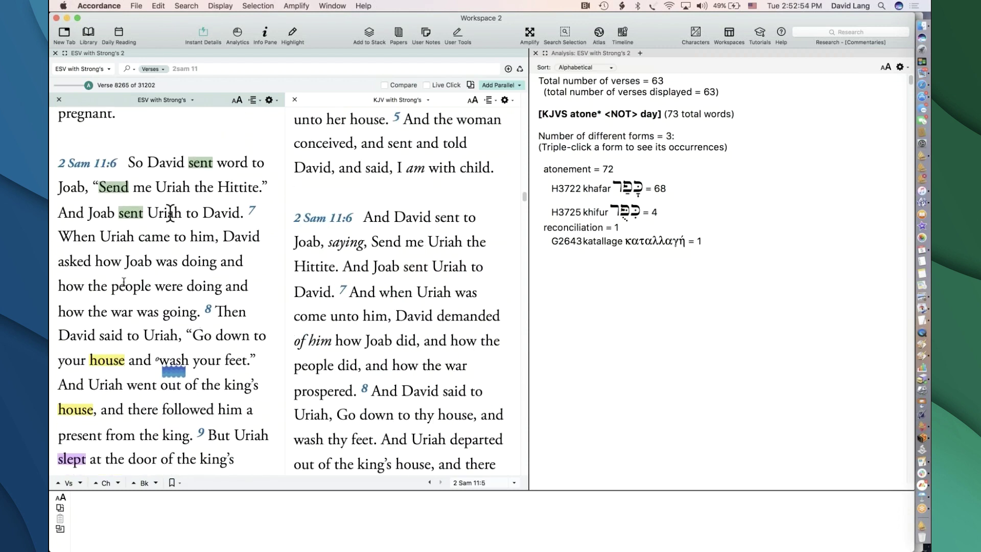
pyautogui.moveTo(138, 263)
pyautogui.moveTo(197, 168)
pyautogui.moveTo(115, 195)
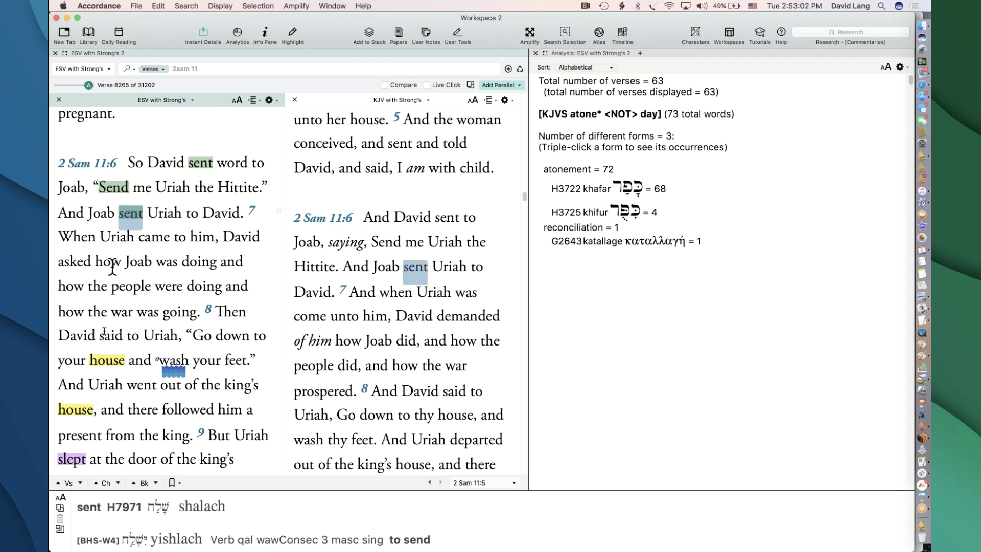
pyautogui.moveTo(104, 330)
pyautogui.moveTo(107, 353)
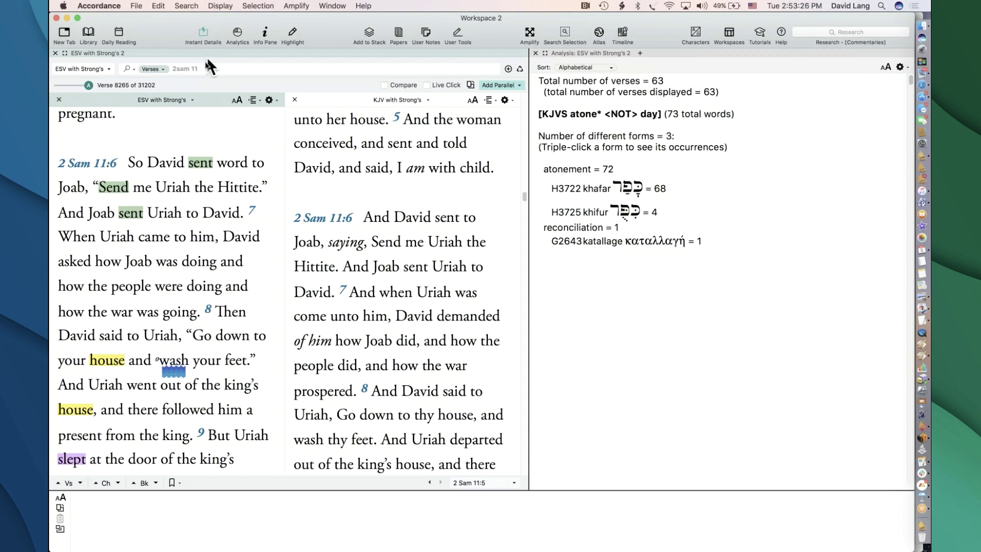
# - Add a range criterion to the 2sam 11 search and limit it to 2Samuel 11-12
pyautogui.click(188, 69)
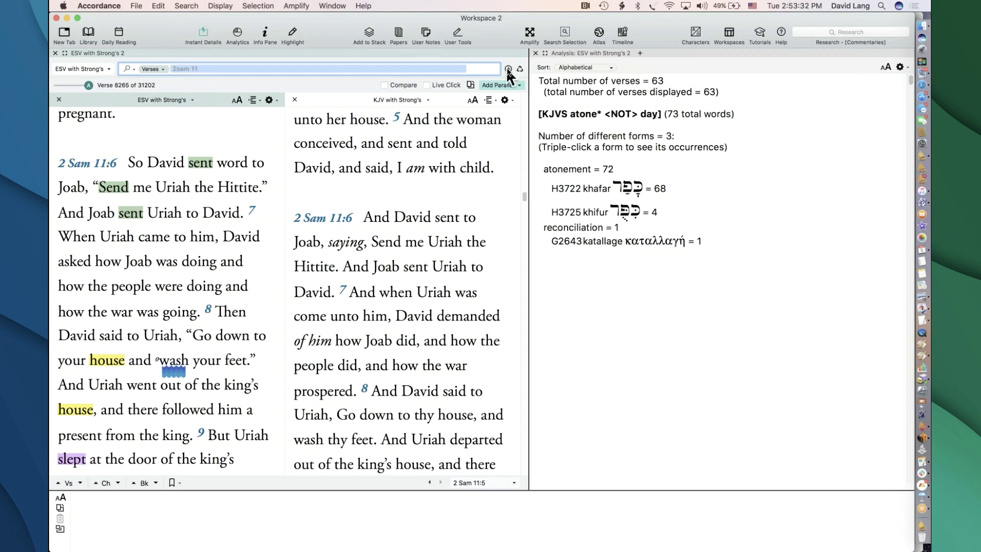
pyautogui.click(508, 69)
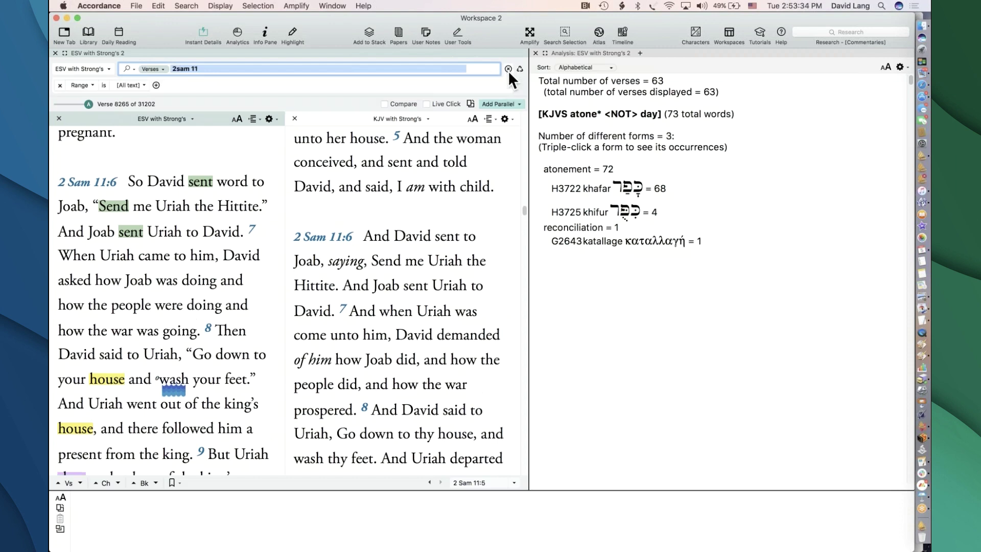
pyautogui.click(136, 84)
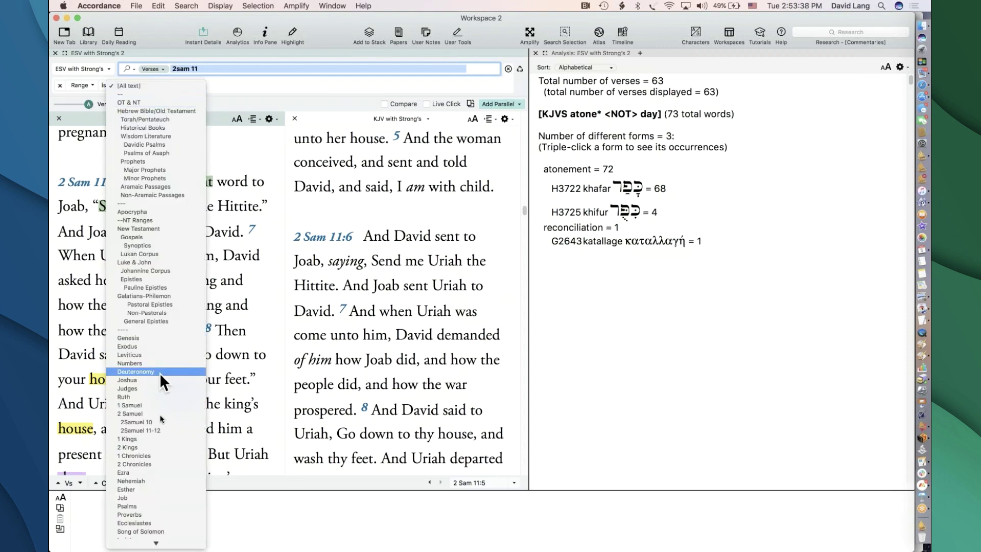
pyautogui.click(164, 431)
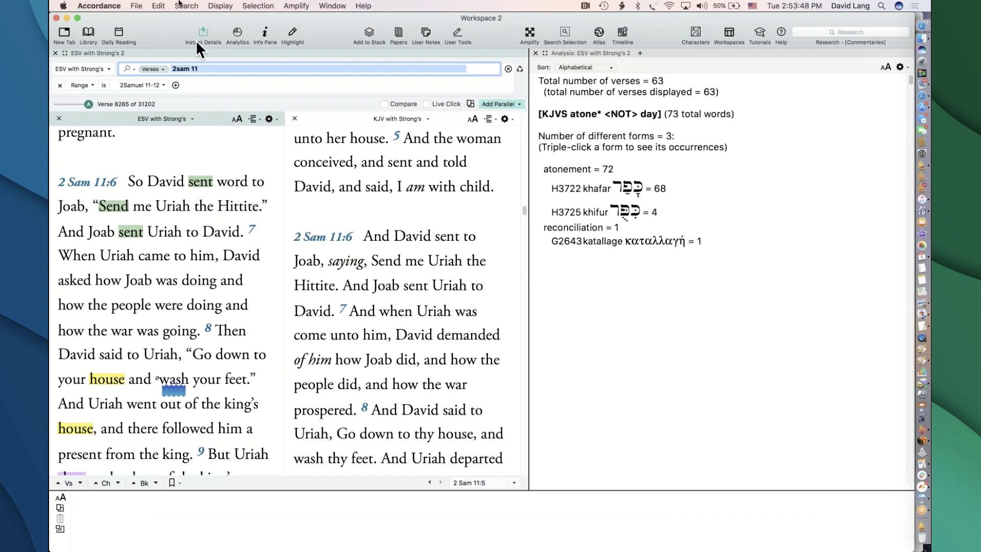
# - Build a TEXT command search on Hebrew Bible (Biblia Hebraica) Tagged for the word מלך and run it in the ESV
pyautogui.click(185, 6)
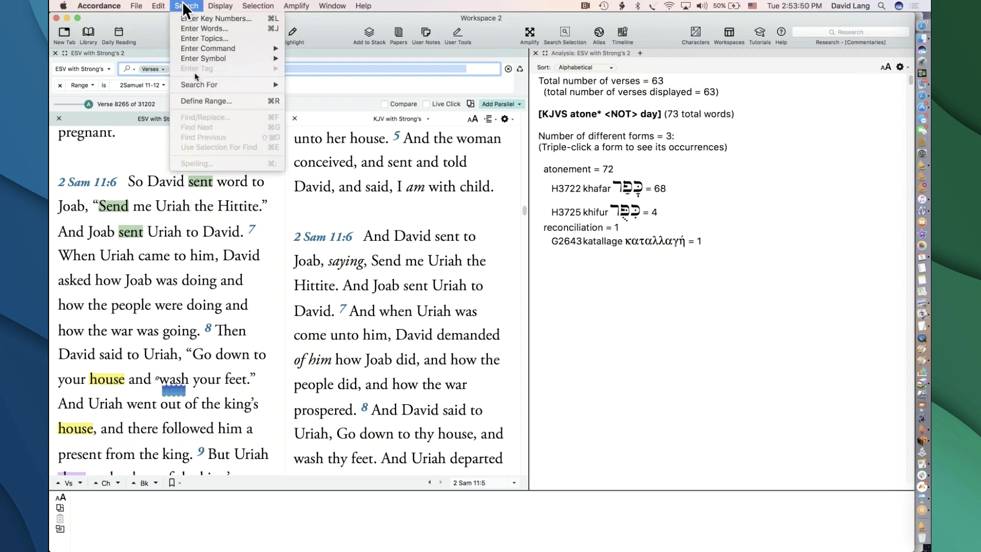
pyautogui.moveTo(210, 46)
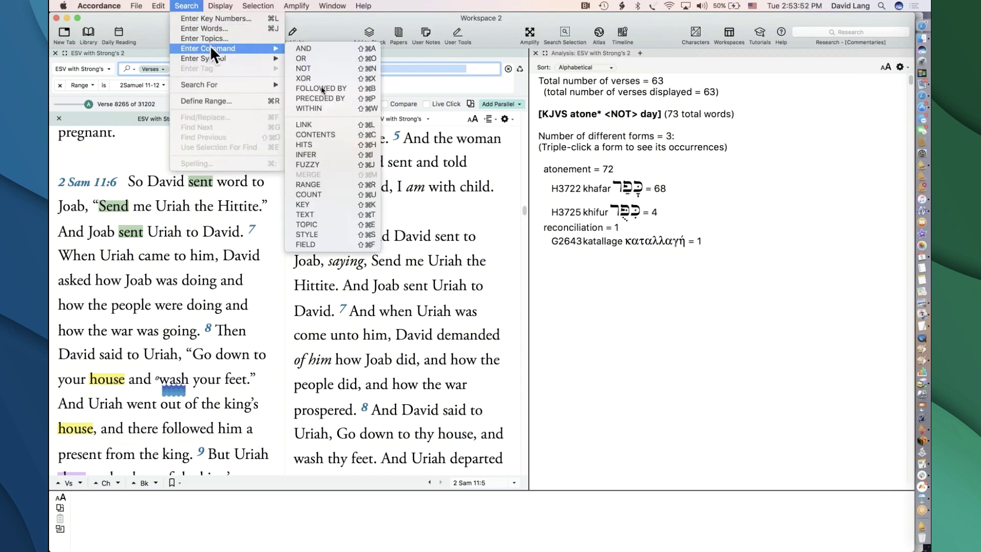
pyautogui.click(329, 213)
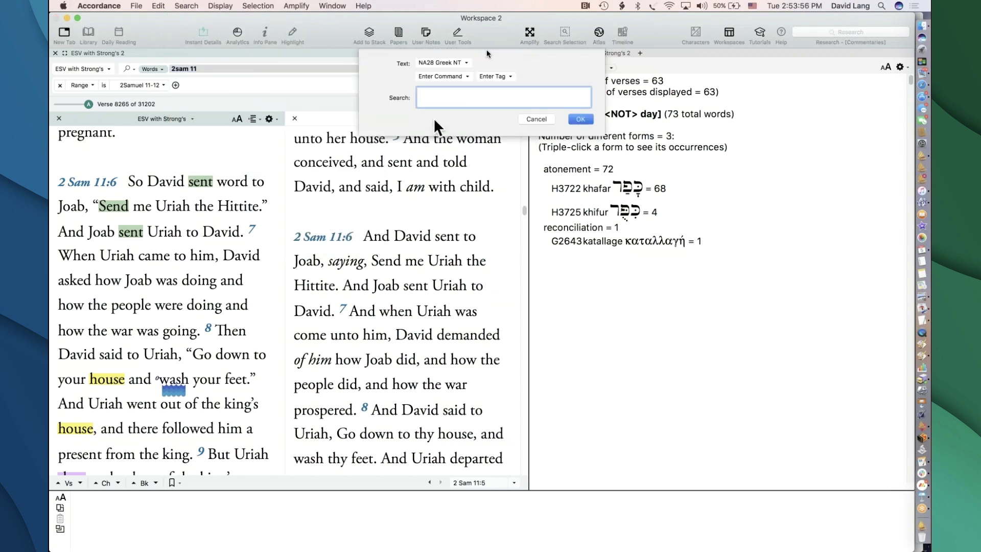
pyautogui.click(445, 62)
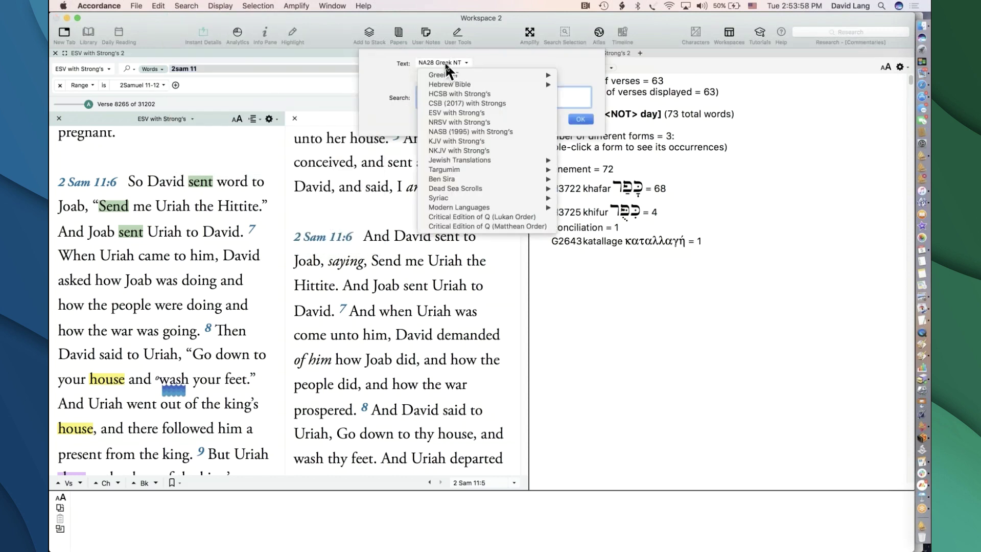
pyautogui.moveTo(447, 85)
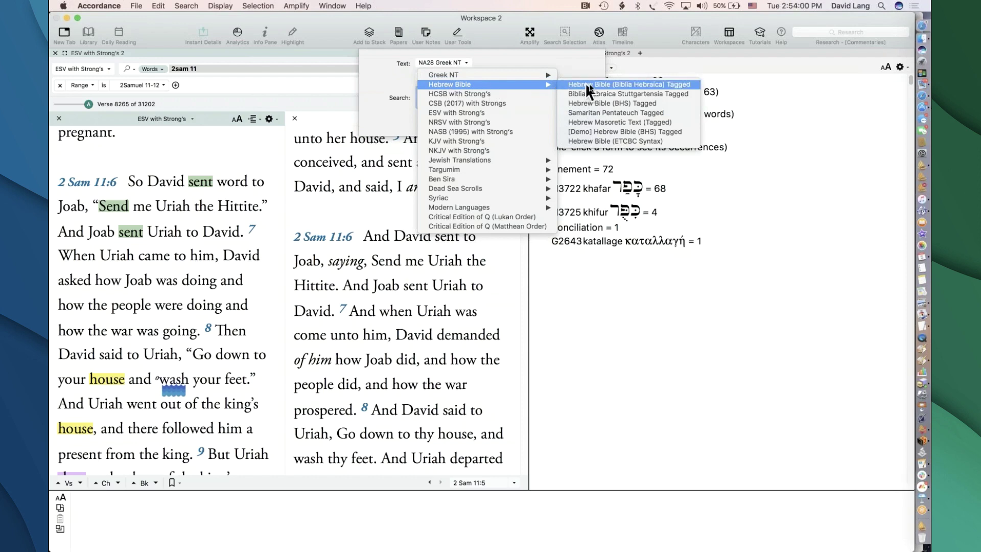
pyautogui.click(590, 84)
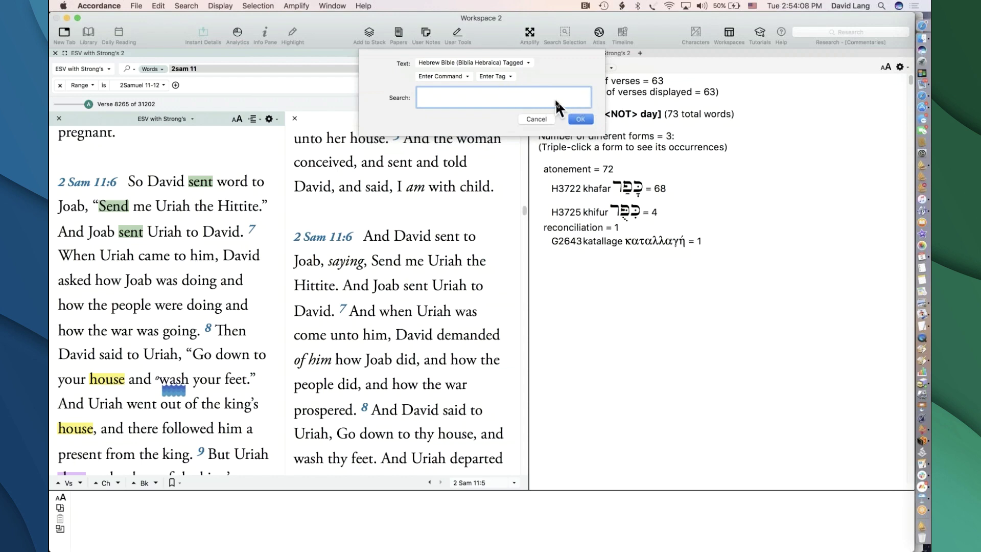
pyautogui.write('כ')
pyautogui.write('לח')
pyautogui.press('Return')
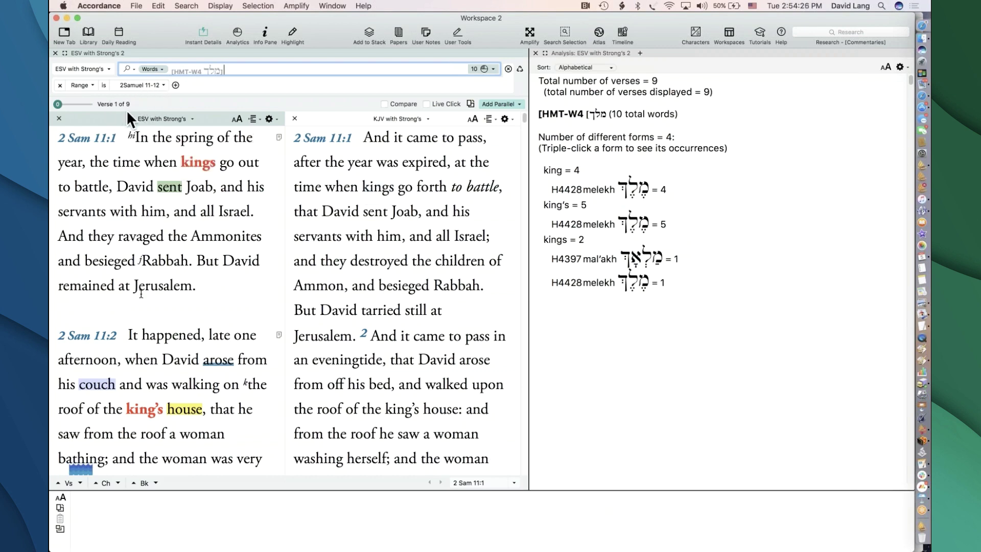
# - Mark every hit of the מלך search in the ESV with the Crown symbol and check the marked verses
pyautogui.moveTo(149, 413)
pyautogui.moveTo(201, 164)
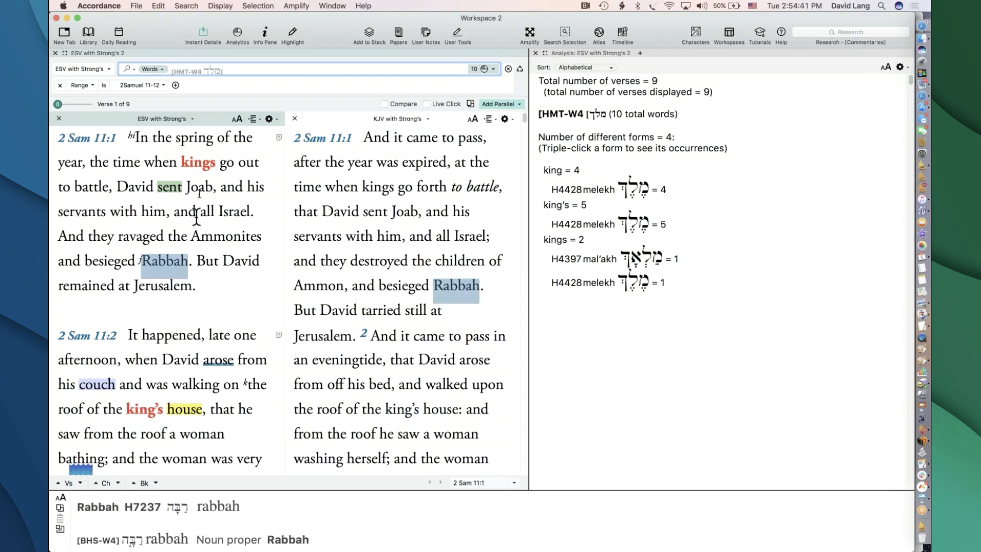
pyautogui.click(294, 35)
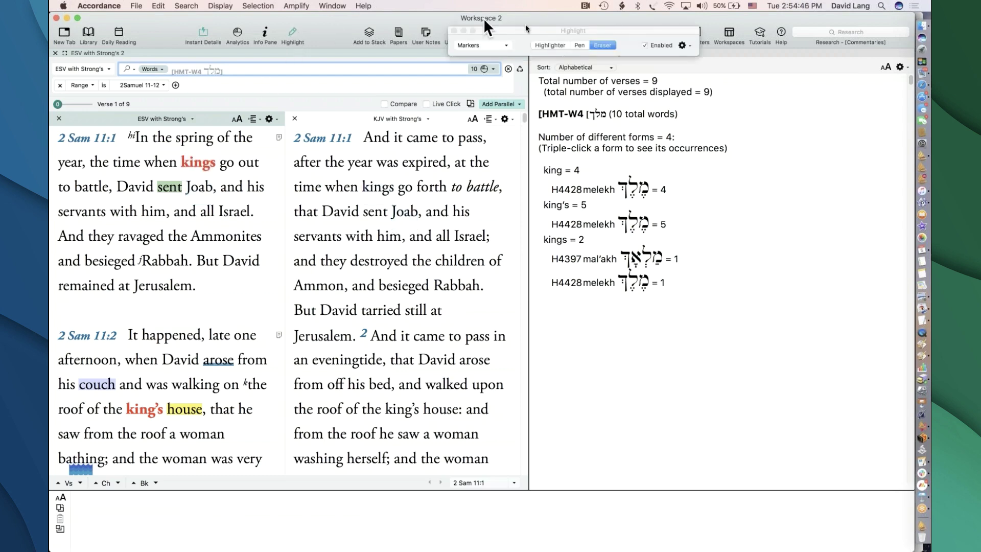
pyautogui.click(551, 45)
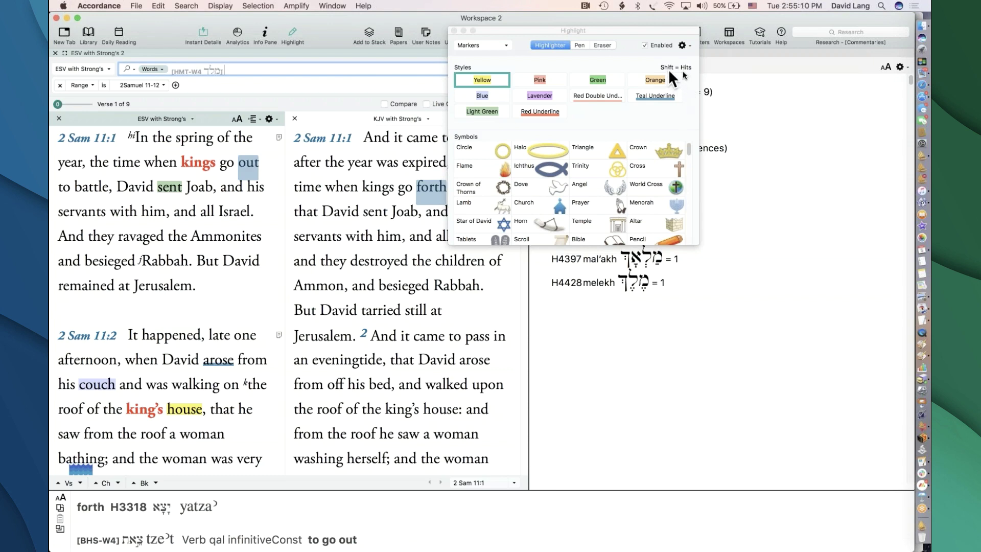
pyautogui.keyDown('shift'); pyautogui.click(665, 151); pyautogui.keyUp('shift')
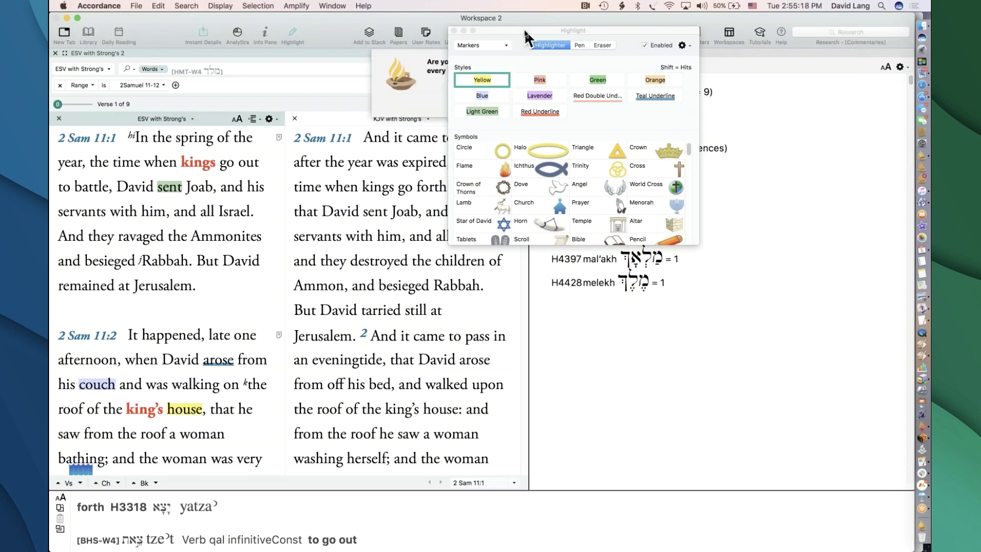
pyautogui.moveTo(529, 36); pyautogui.dragTo(685, 128)
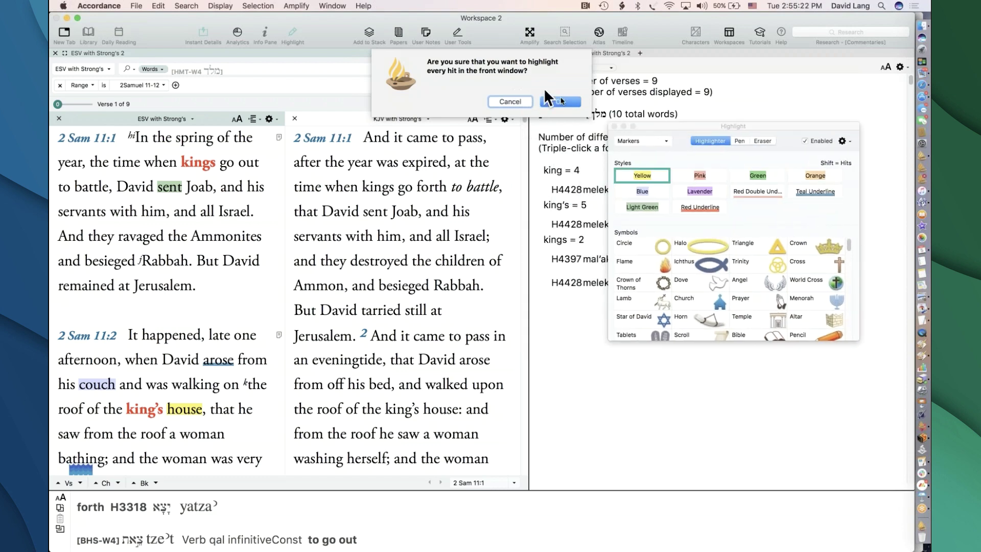
pyautogui.click(550, 100)
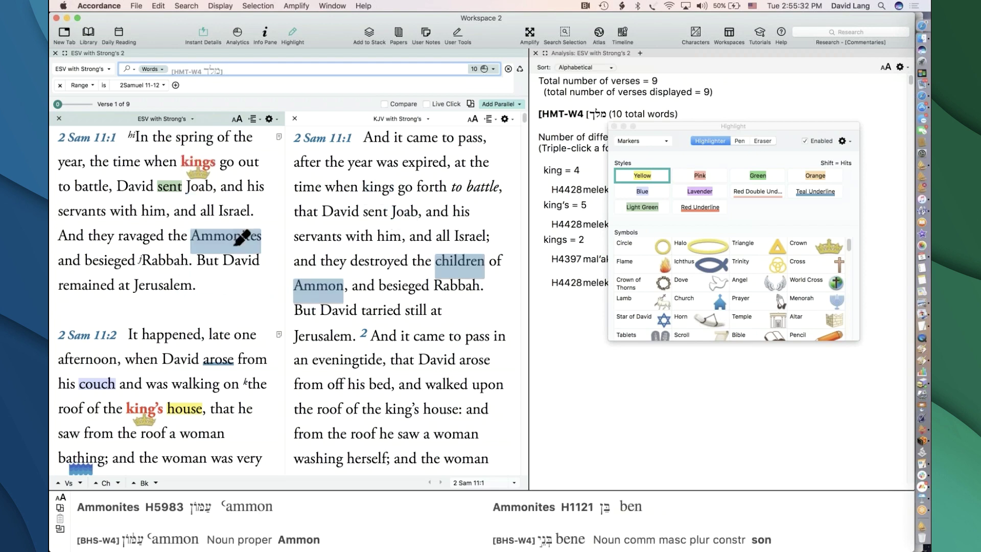
pyautogui.scroll(-5, 242, 238)
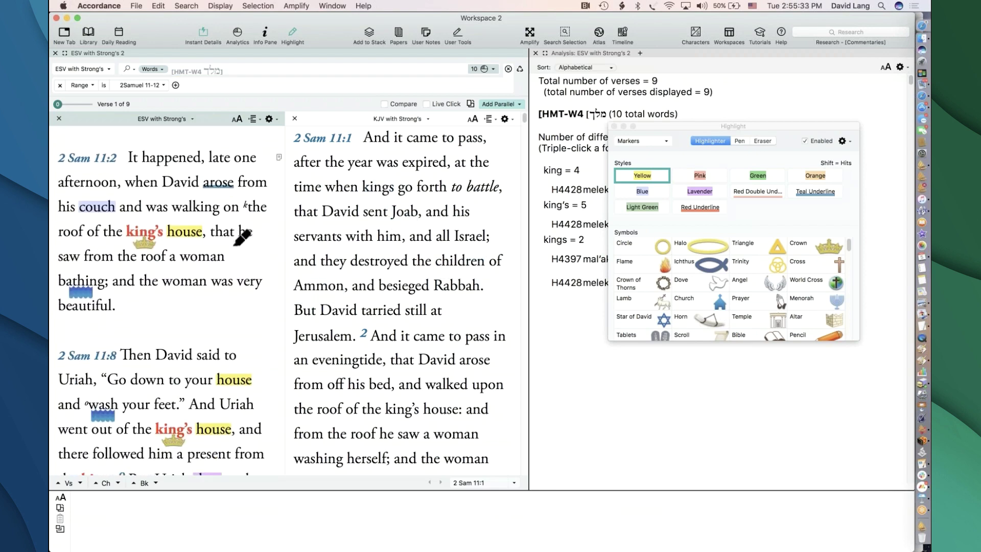
pyautogui.scroll(-4, 242, 237)
pyautogui.scroll(-4, 242, 237)
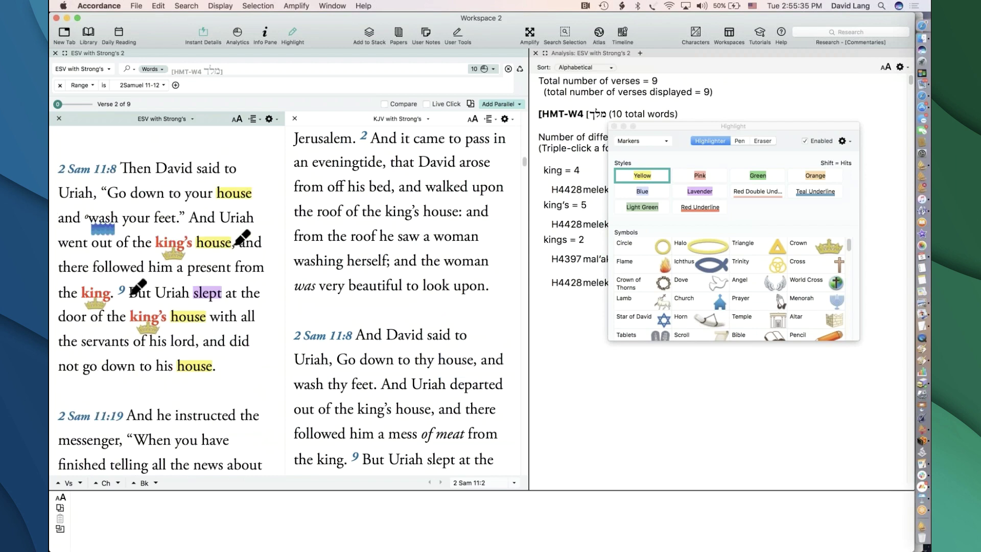
pyautogui.scroll(-2, 153, 399)
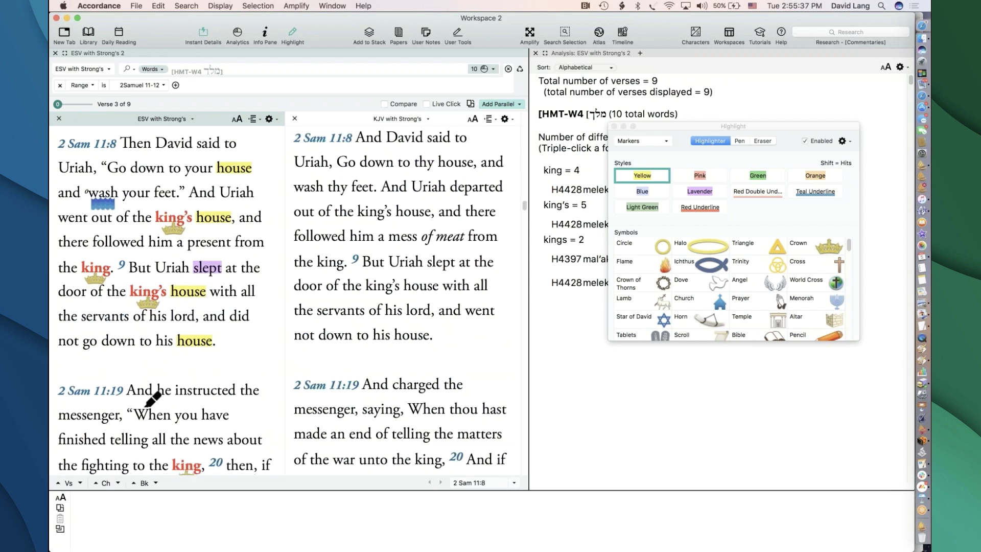
# - Replace the search with the reference 2sam 11 and read the marked-up chapter through verse 4
pyautogui.click(234, 69)
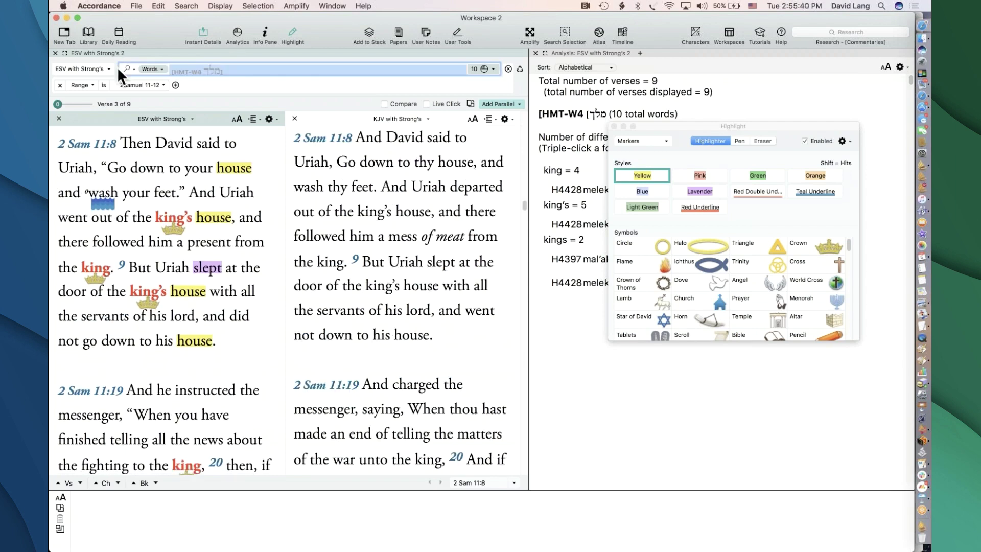
pyautogui.press('BackSpace')
pyautogui.write('2sam 11')
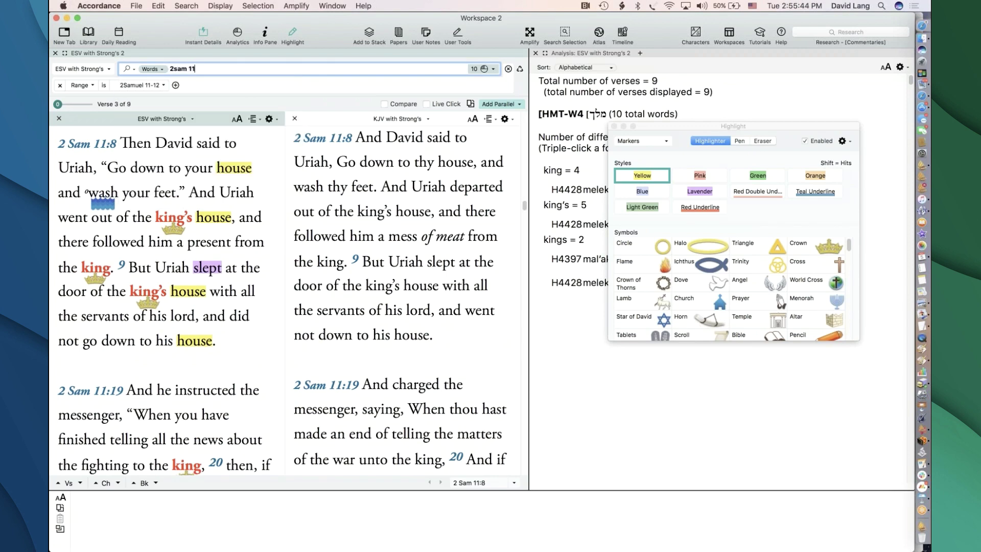
pyautogui.press('Return')
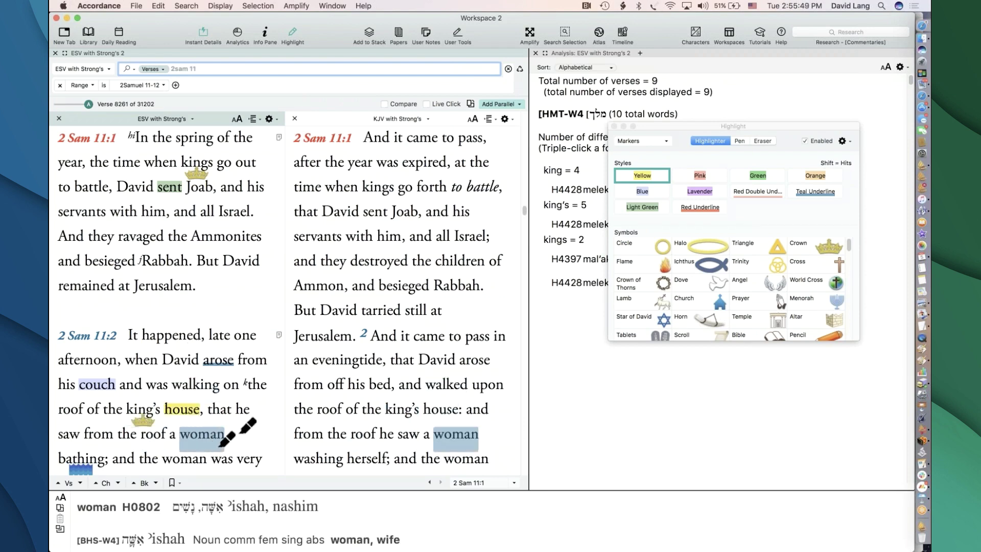
pyautogui.scroll(-5, 245, 428)
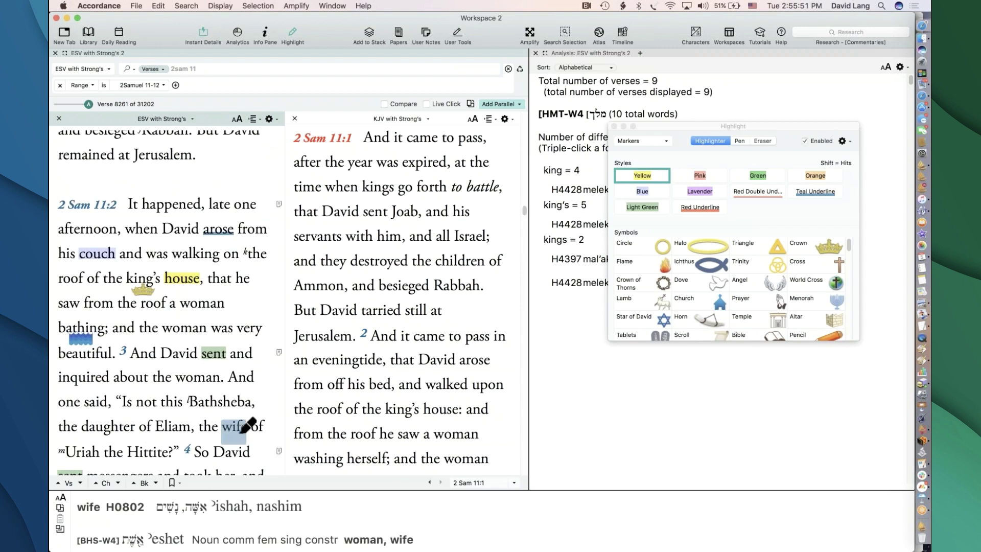
pyautogui.scroll(-5, 251, 440)
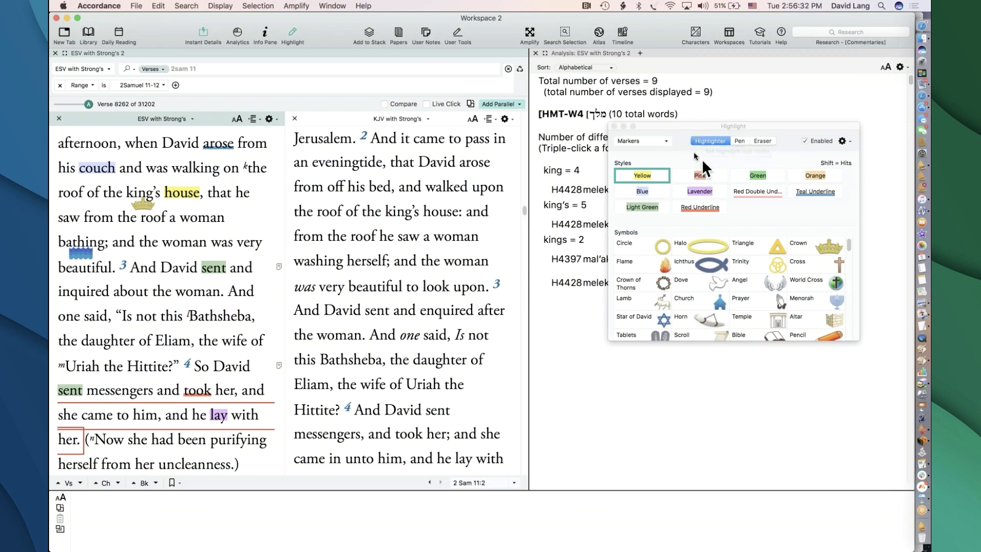
# - View the Pen drawing options, close the Highlight palette, and remove the 2Samuel 11-12 range criterion
pyautogui.click(740, 142)
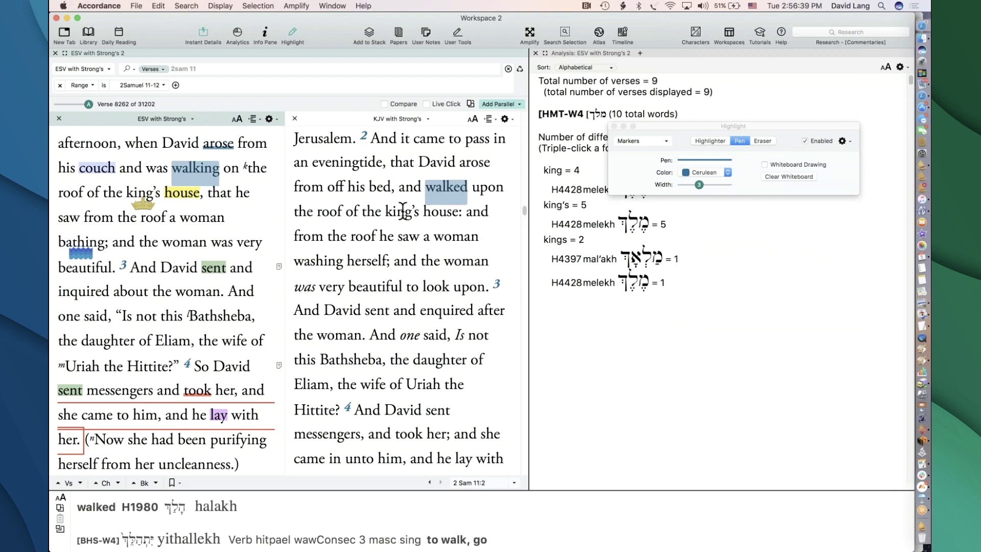
pyautogui.click(614, 126)
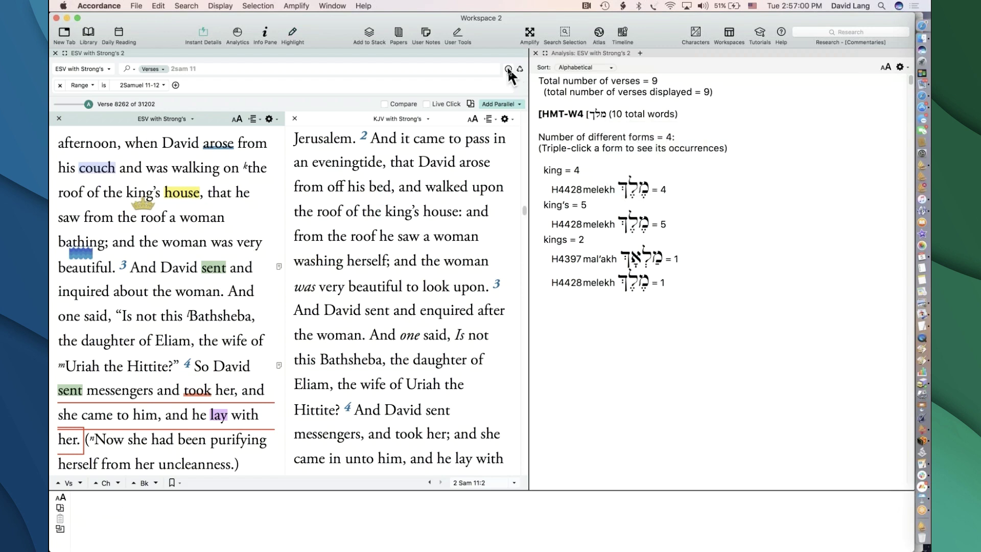
pyautogui.click(508, 68)
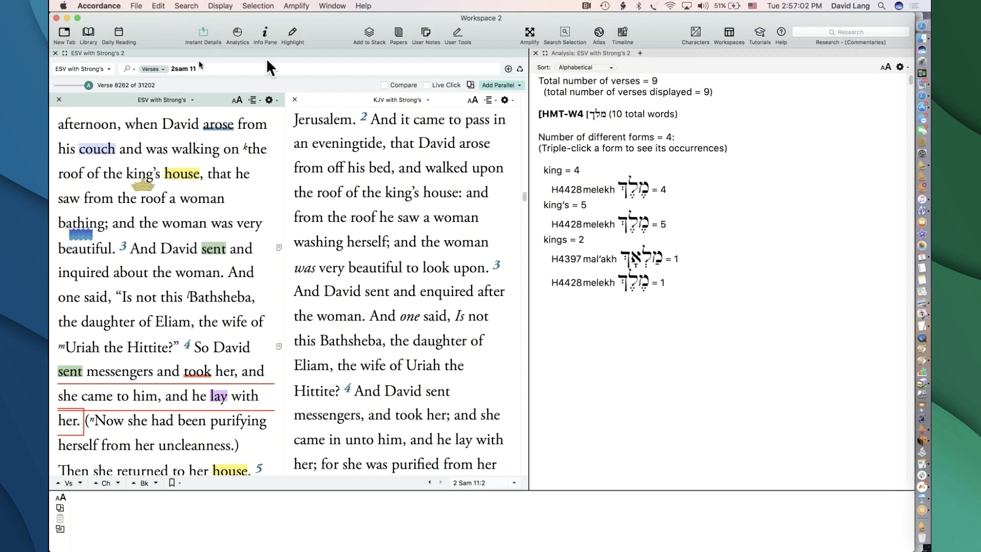
# - Replace the ESV search with a TEXT command on NA28 Greek NT containing a verb tag with optative mood
pyautogui.click(143, 65)
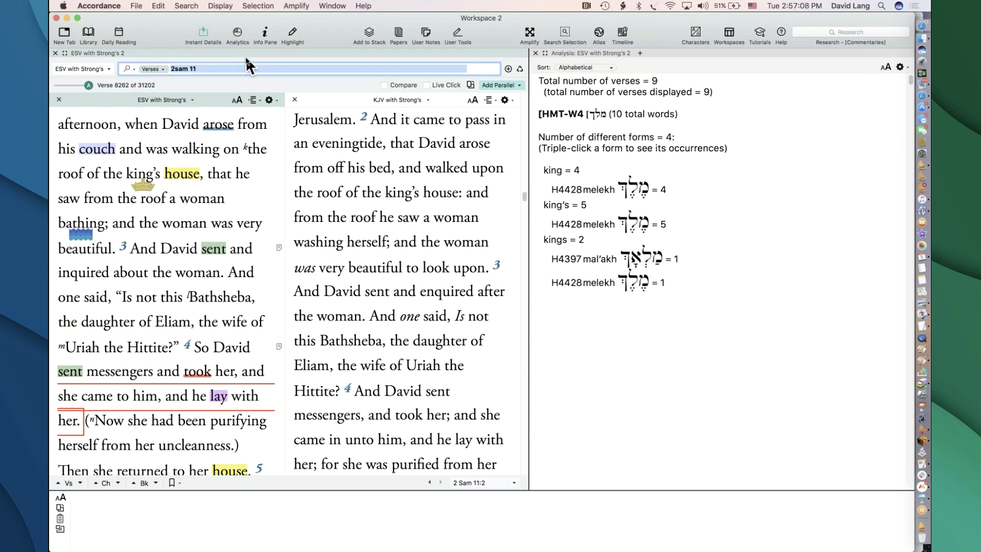
pyautogui.press('super+f')
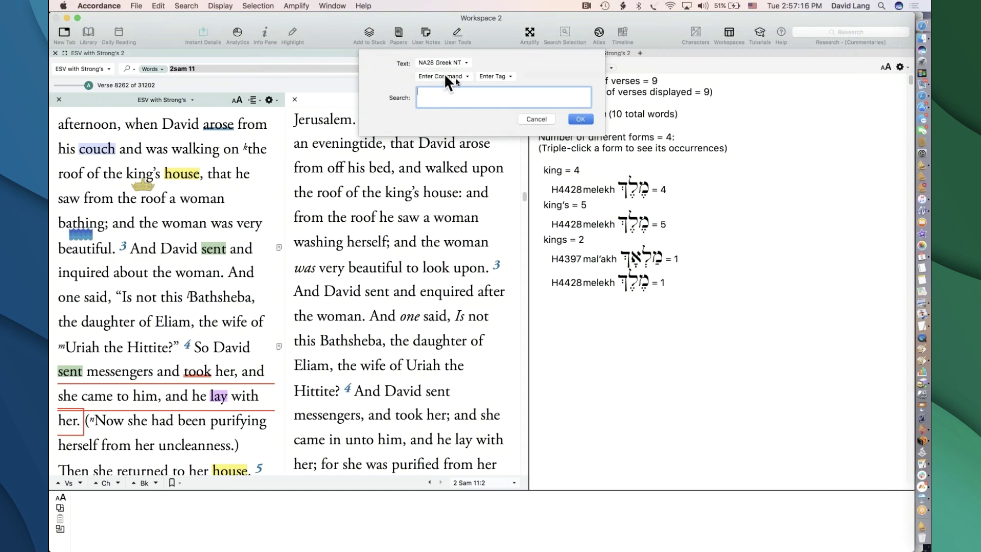
pyautogui.click(509, 77)
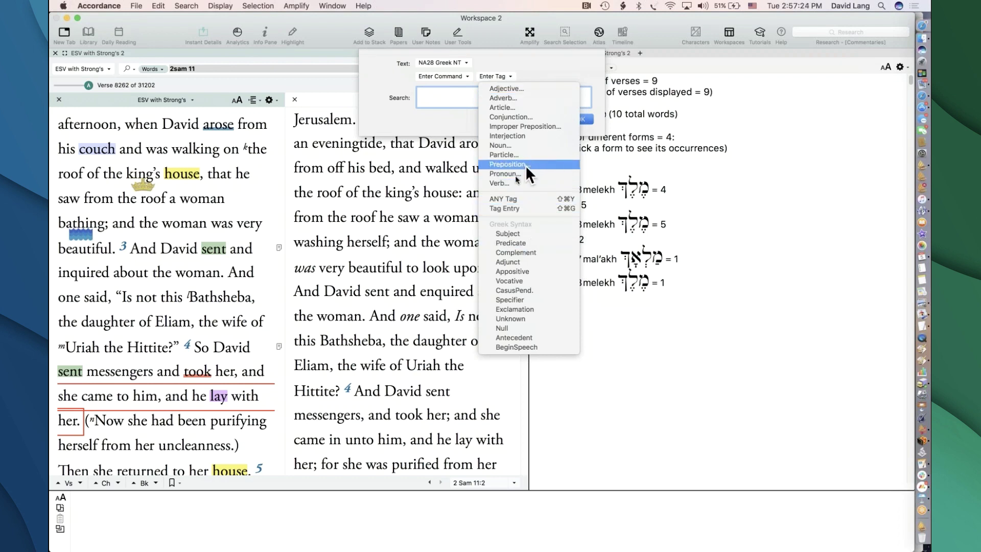
pyautogui.click(510, 181)
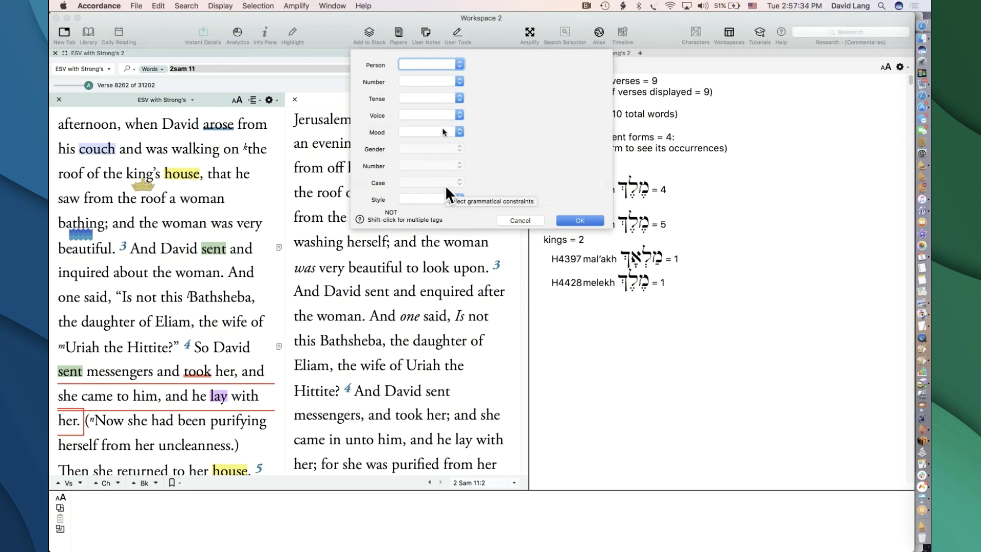
pyautogui.click(429, 130)
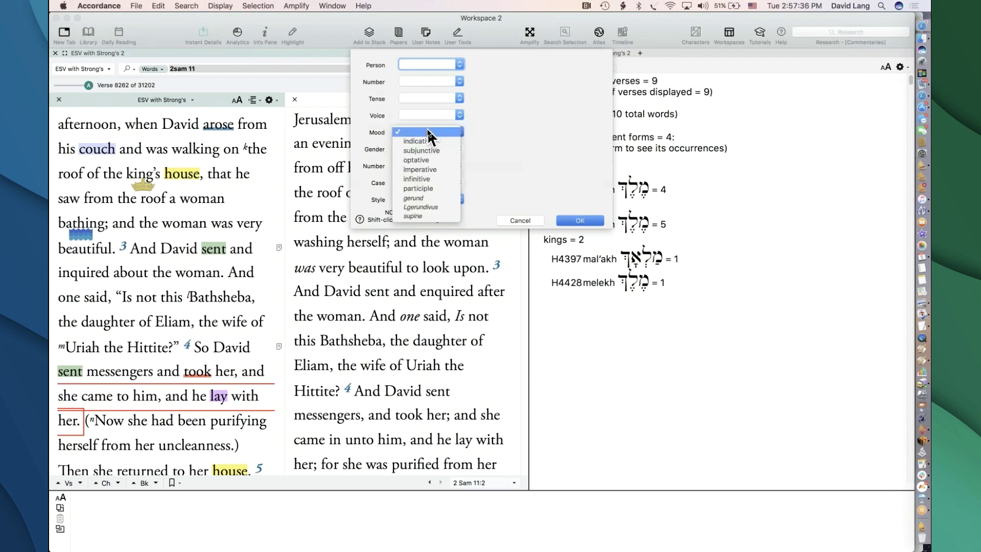
pyautogui.click(432, 160)
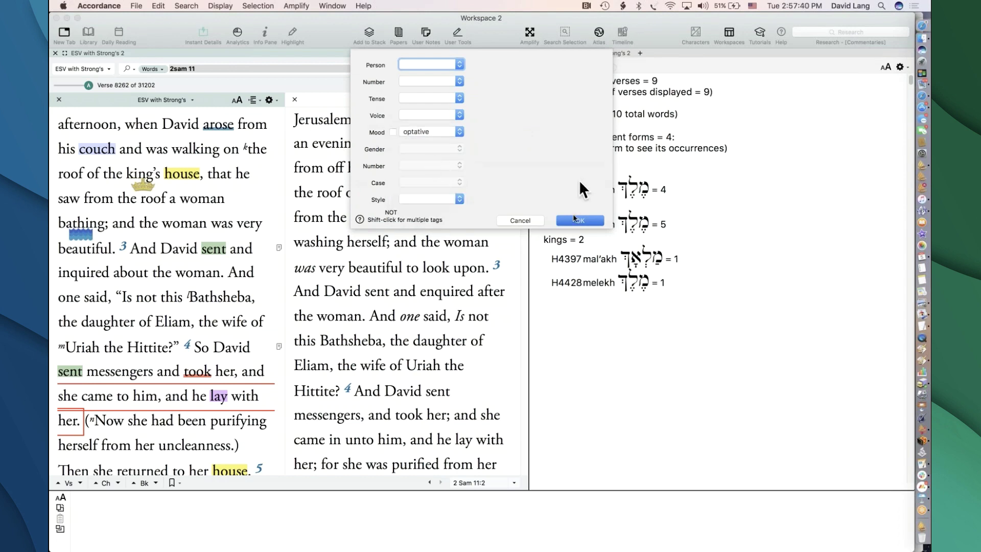
pyautogui.click(568, 220)
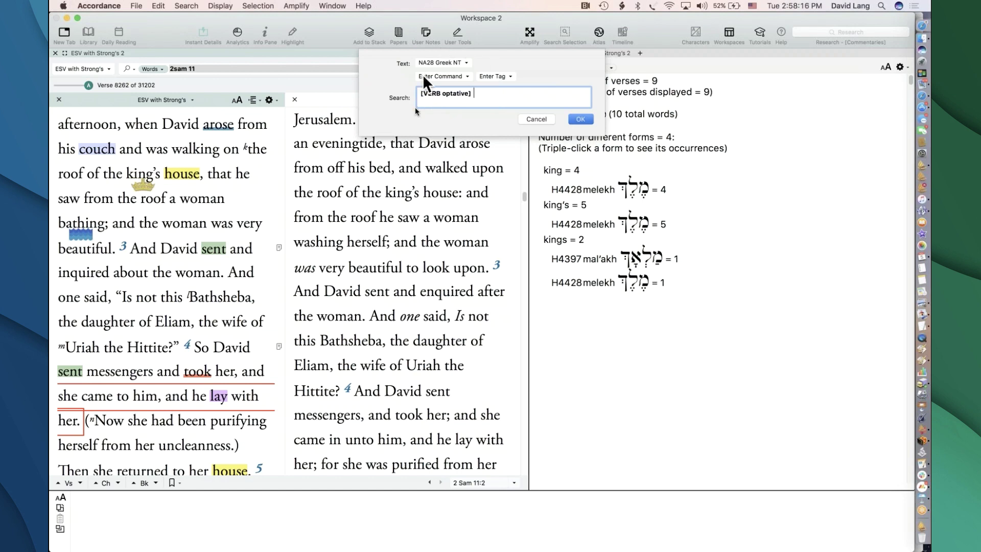
pyautogui.click(576, 117)
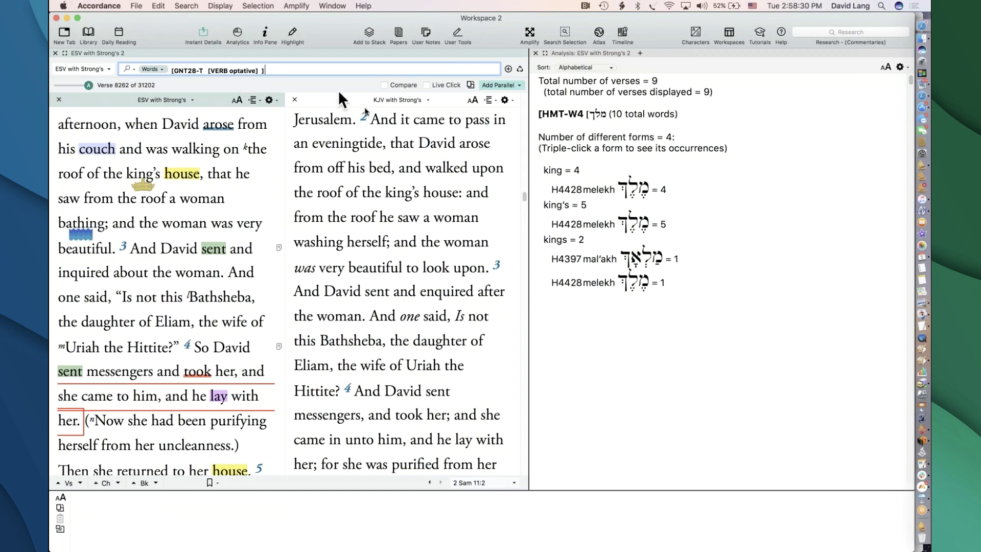
# - Switch the parallel KJV pane to NA28 Greek NT and run the optative search
pyautogui.click(412, 98)
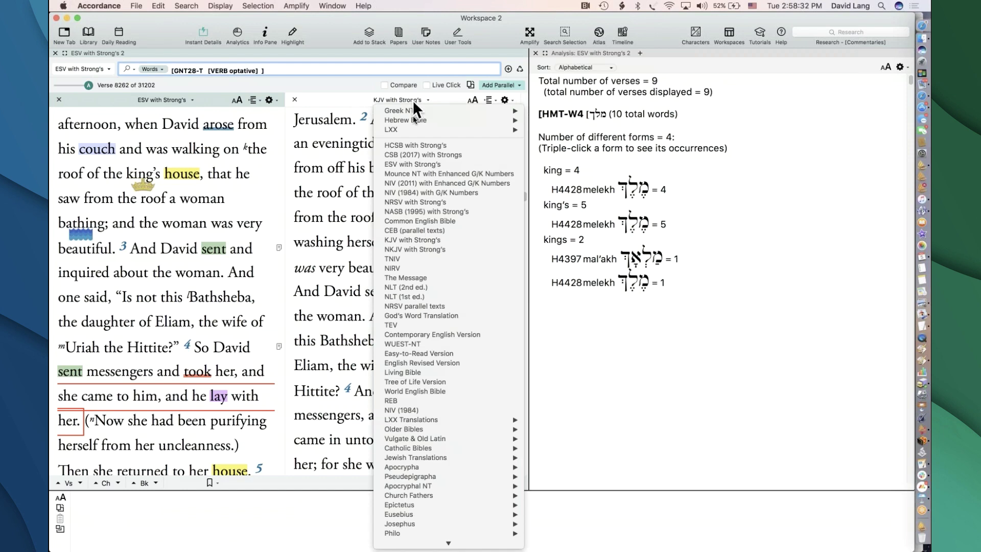
pyautogui.moveTo(418, 118)
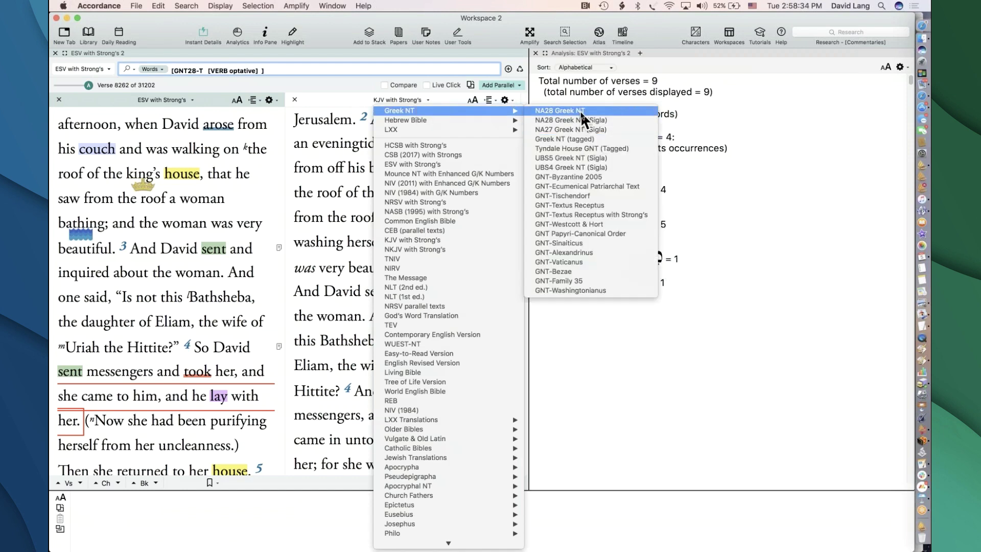
pyautogui.click(567, 111)
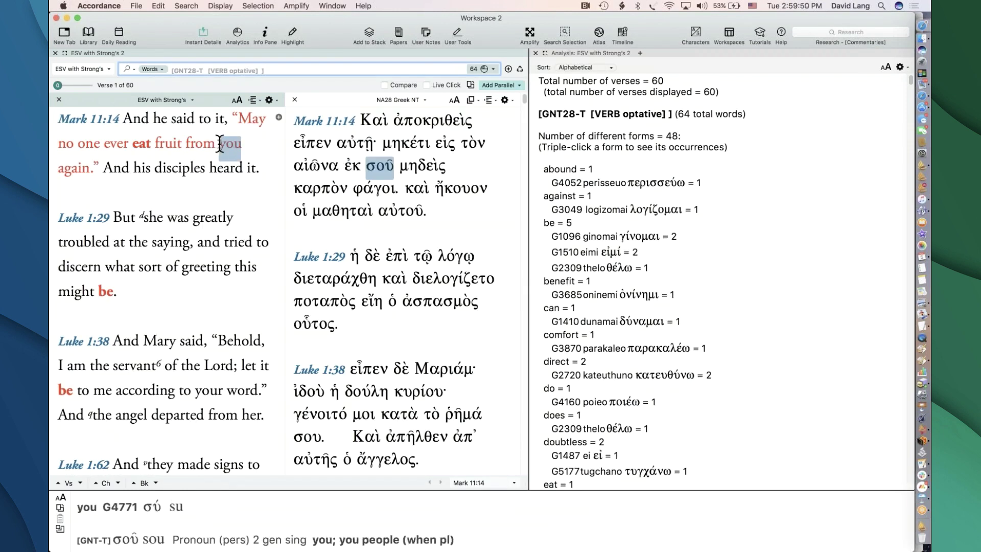
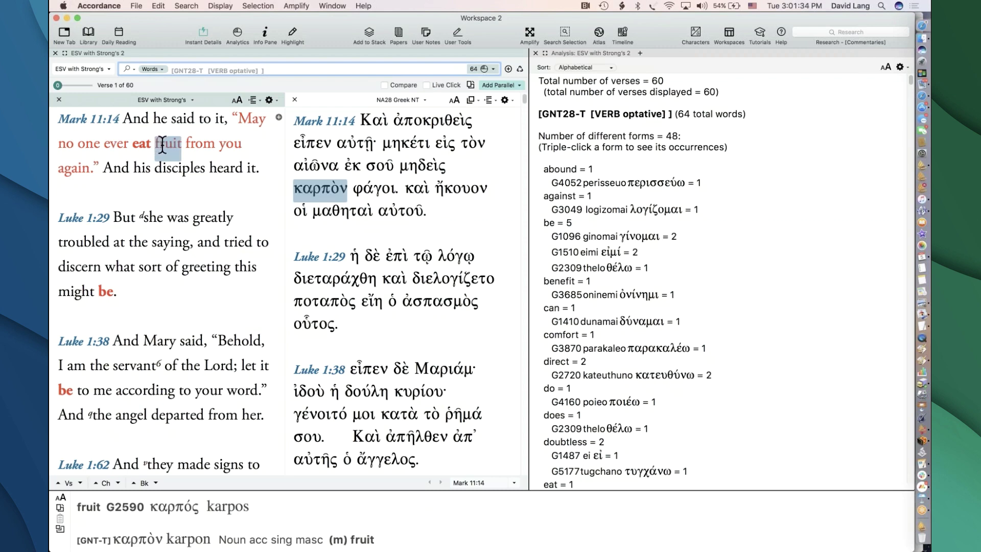
# - View the Search For options available for the word "fruit" in Mark 11:14, including Key Number, and dismiss them
pyautogui.rightClick(161, 143)
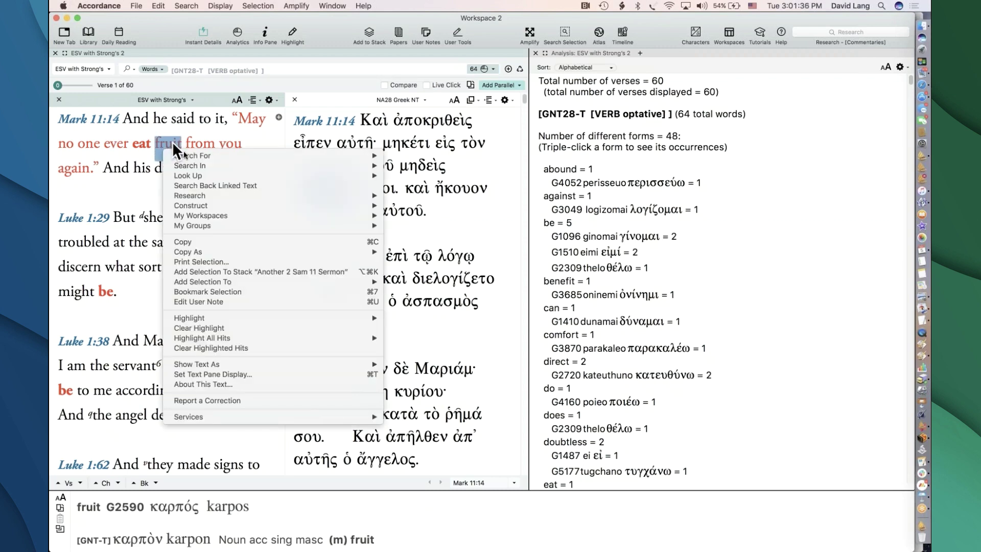
pyautogui.moveTo(188, 156)
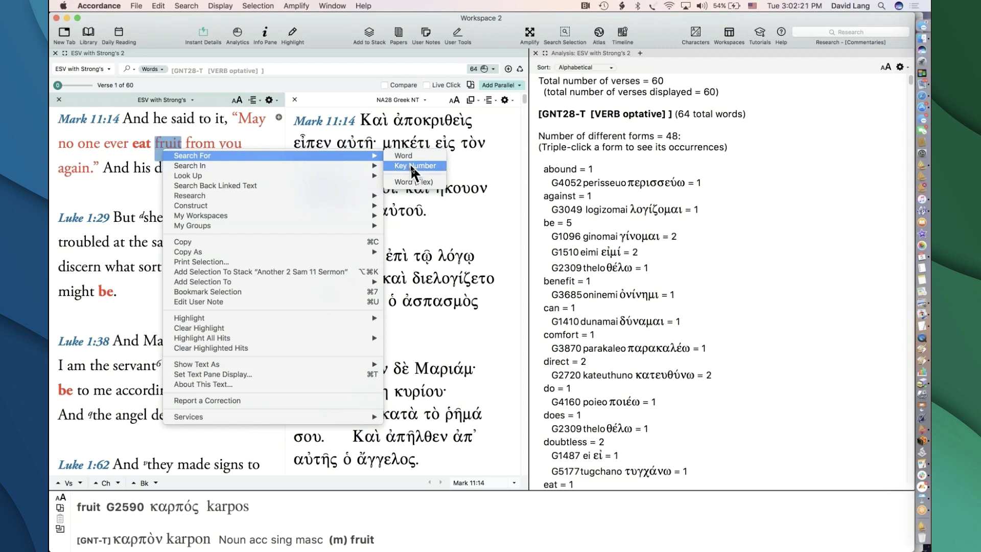
pyautogui.click(471, 170)
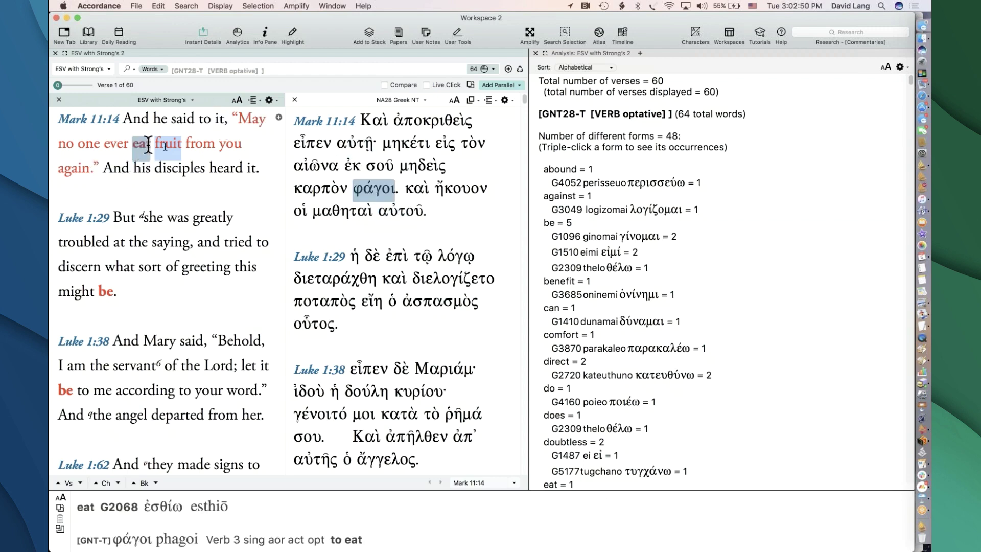
# - Examine the highlighted ESV words from Mark 11:14 through the Luke hits against their Greek optative verbs
pyautogui.moveTo(169, 145)
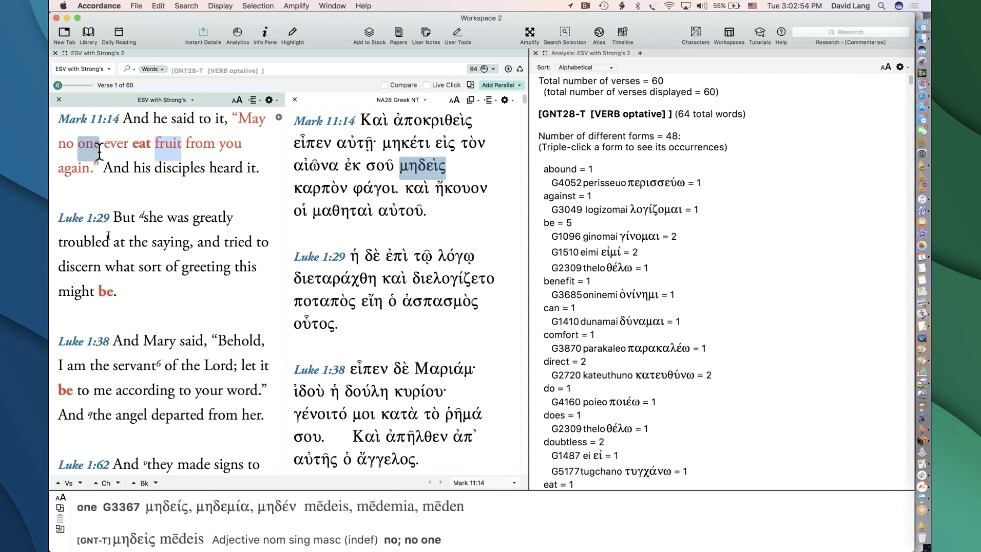
pyautogui.moveTo(116, 232)
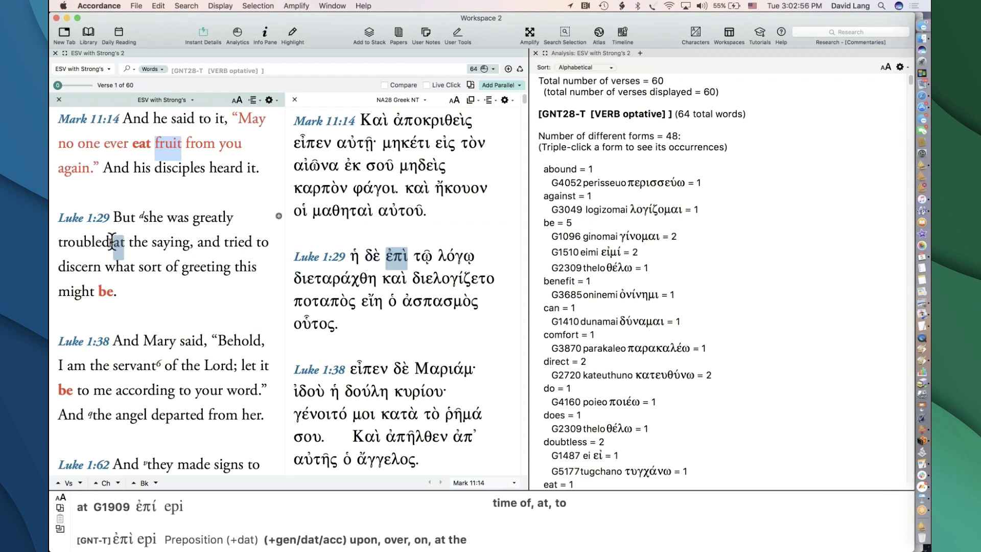
pyautogui.moveTo(71, 250)
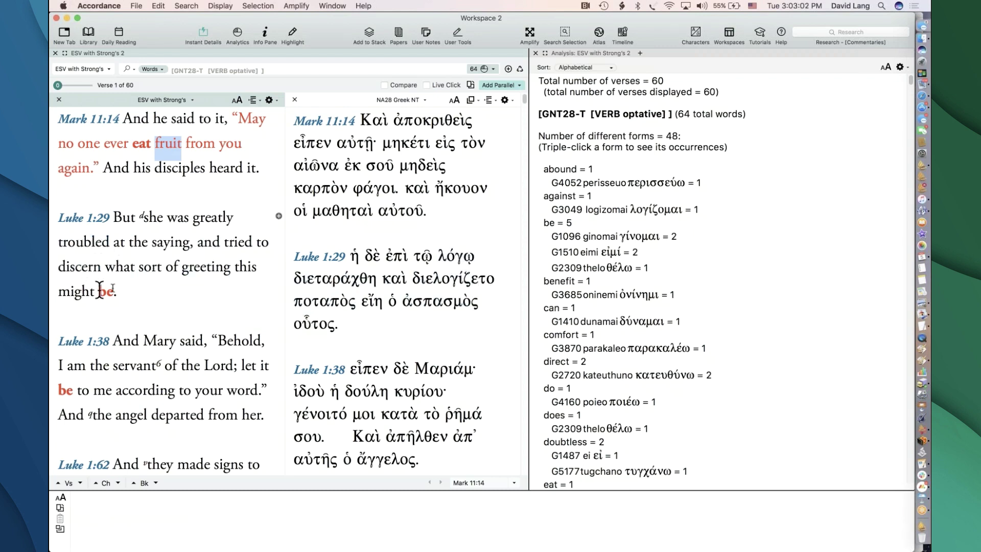
pyautogui.moveTo(105, 290)
pyautogui.scroll(-3, 179, 309)
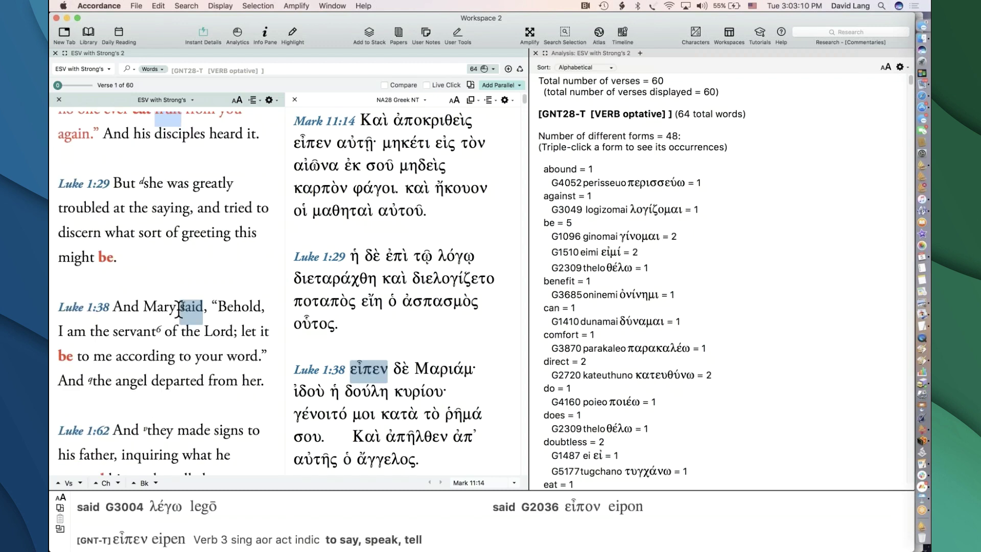
pyautogui.scroll(-1, 185, 304)
pyautogui.scroll(-10, 188, 302)
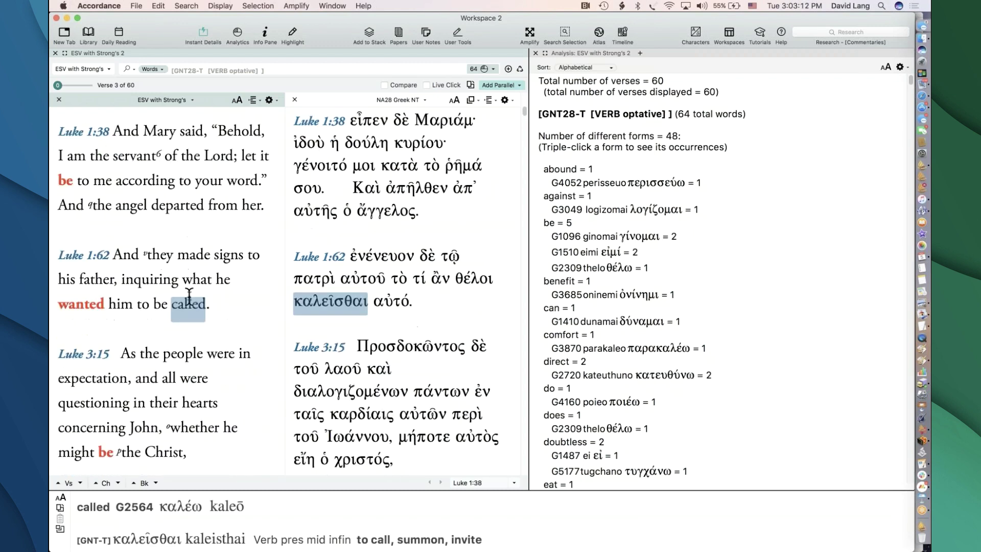
pyautogui.scroll(-3, 190, 294)
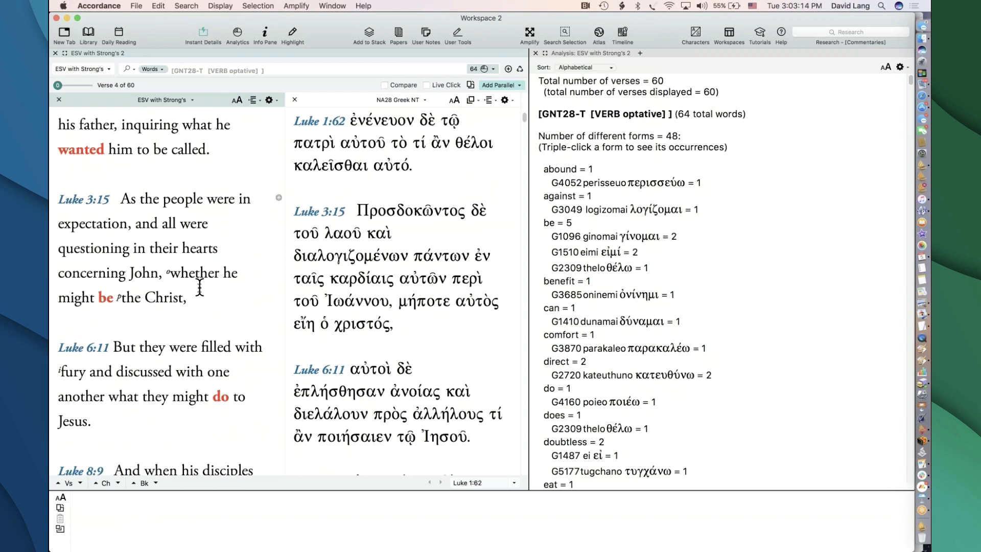
# - Jump ahead to the Romans hits and examine the Greek words behind "means" in Romans 3:4
pyautogui.click(154, 483)
pyautogui.click(154, 483)
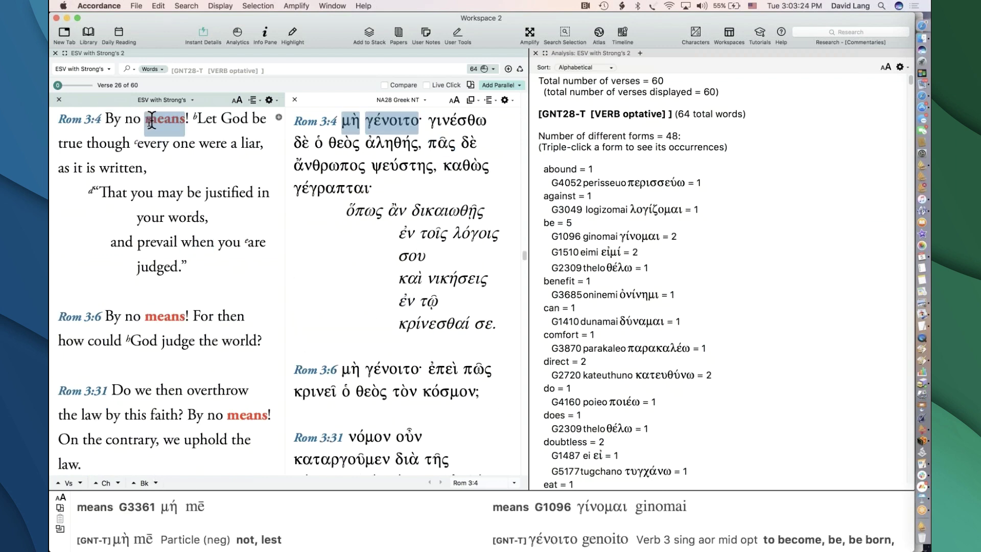
pyautogui.moveTo(167, 123)
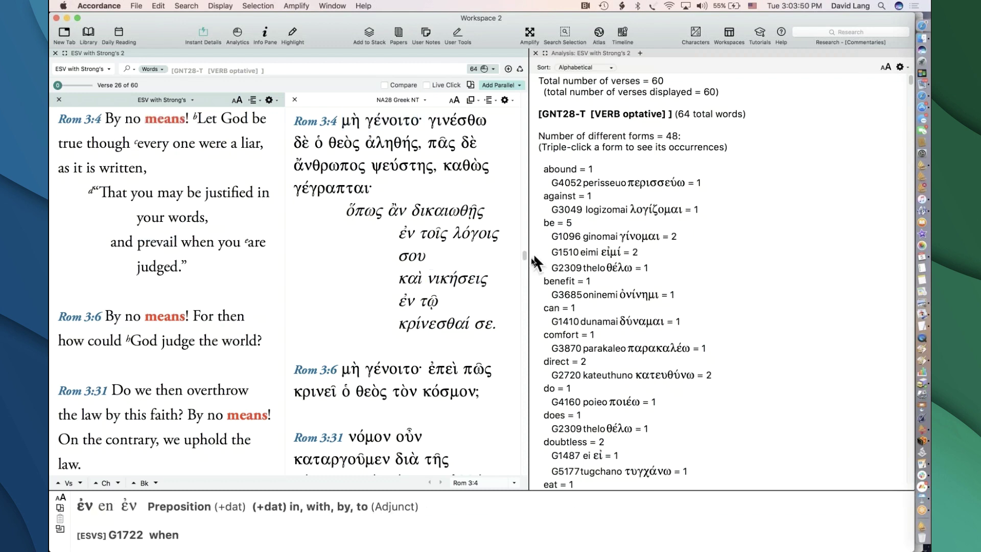
# - Display the Hits Graph for the optative search, examine the distribution by book, and close the graph
pyautogui.click(487, 68)
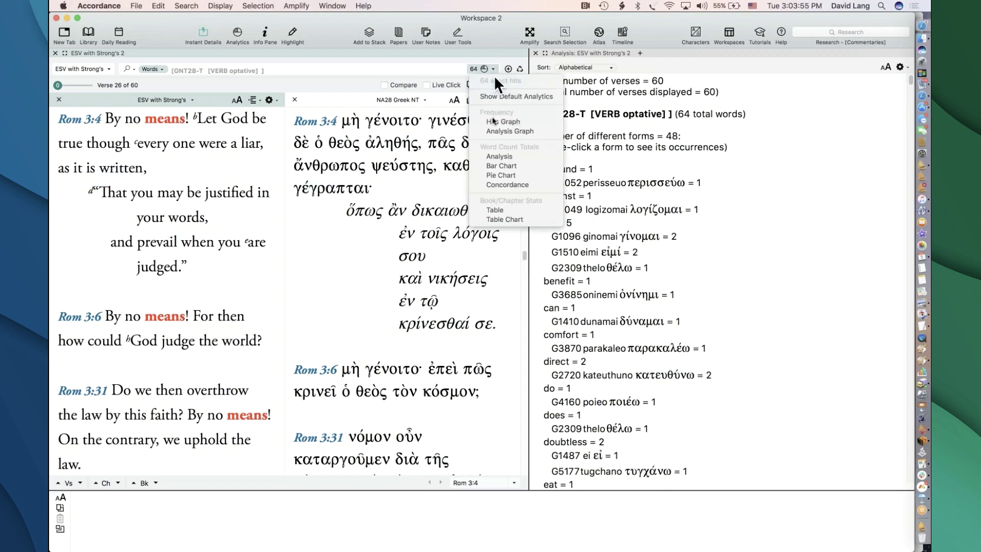
pyautogui.click(494, 122)
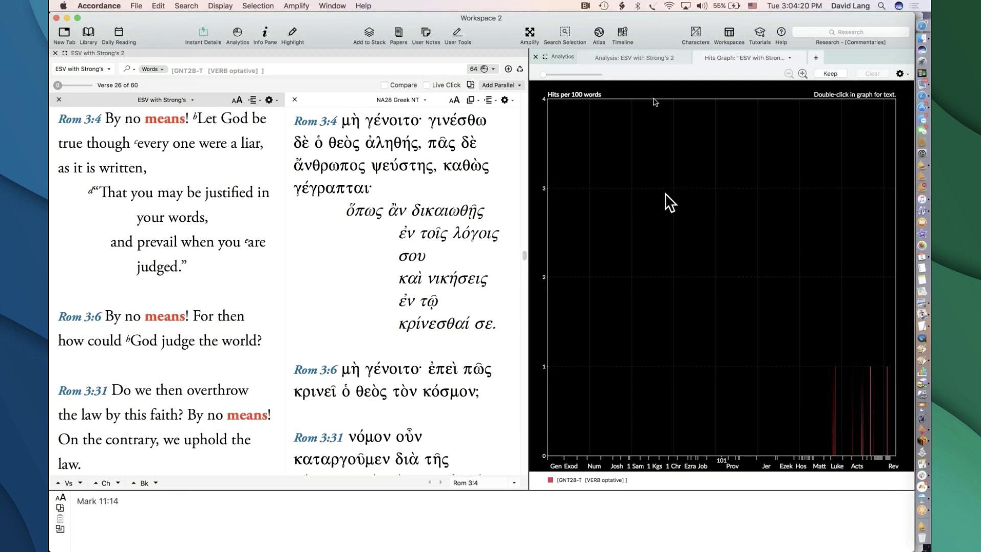
pyautogui.click(701, 58)
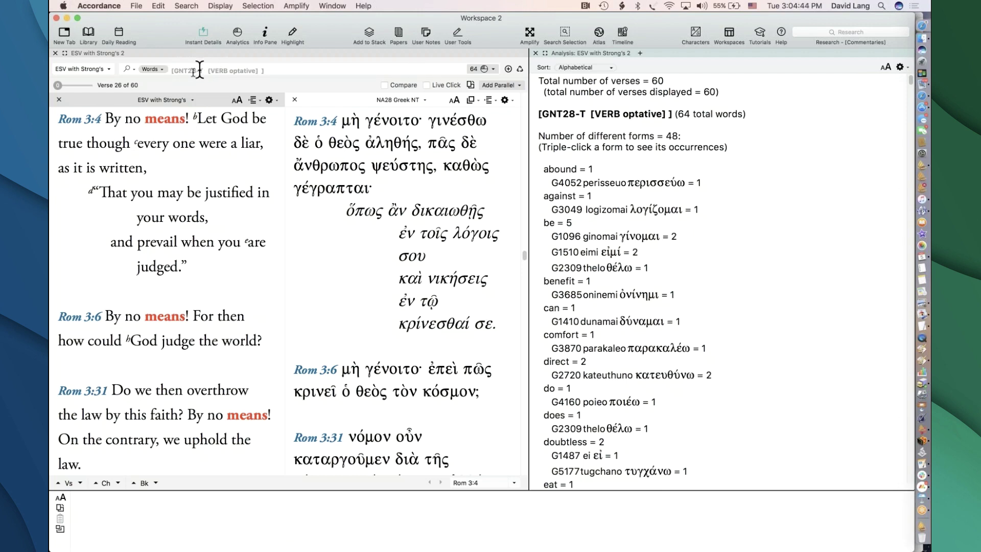
# - Extend the optative search with PRECEDED BY and WITHIN 1 Words of "no" and run it
pyautogui.click(182, 71)
pyautogui.moveTo(174, 123)
pyautogui.click(291, 71)
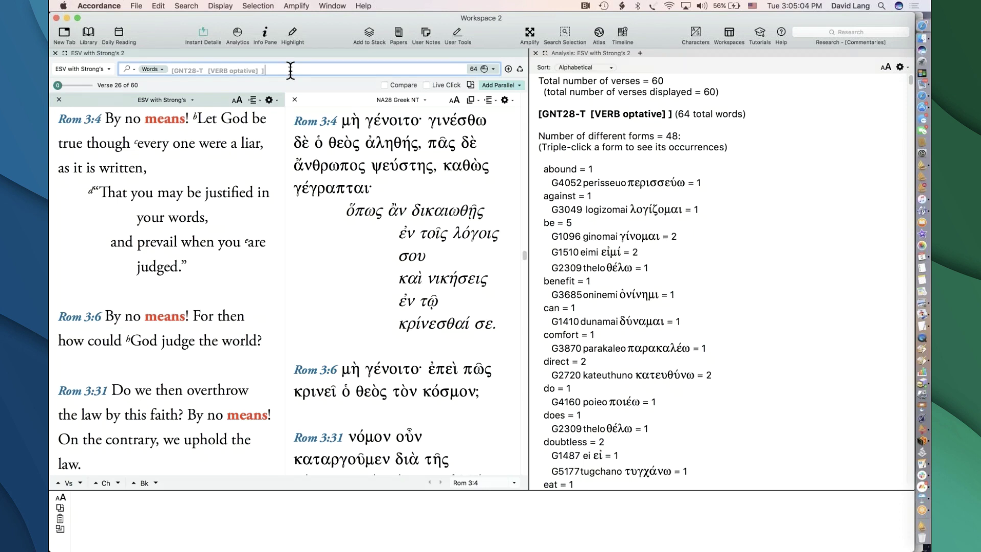
pyautogui.press('super+shift+p')
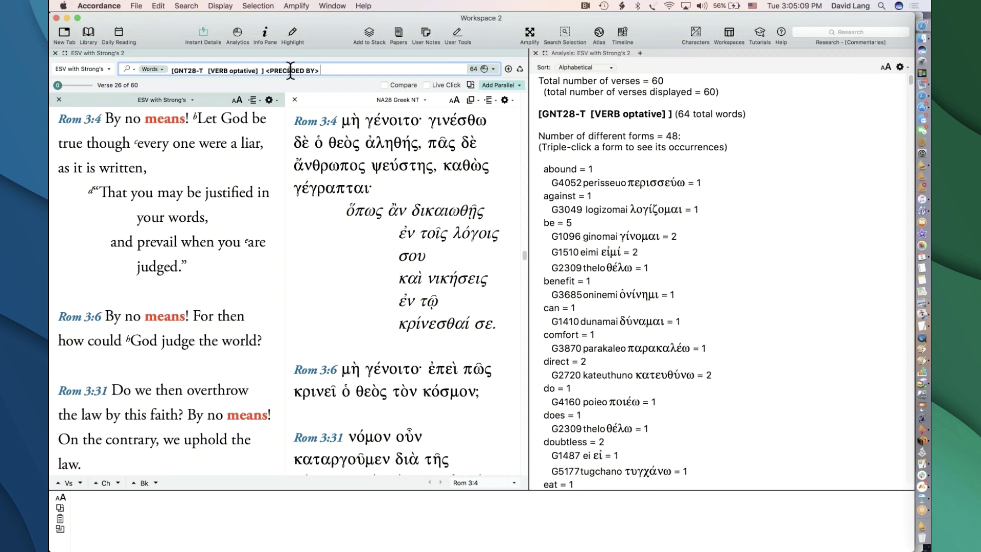
pyautogui.press('super+shift+w')
pyautogui.write('no')
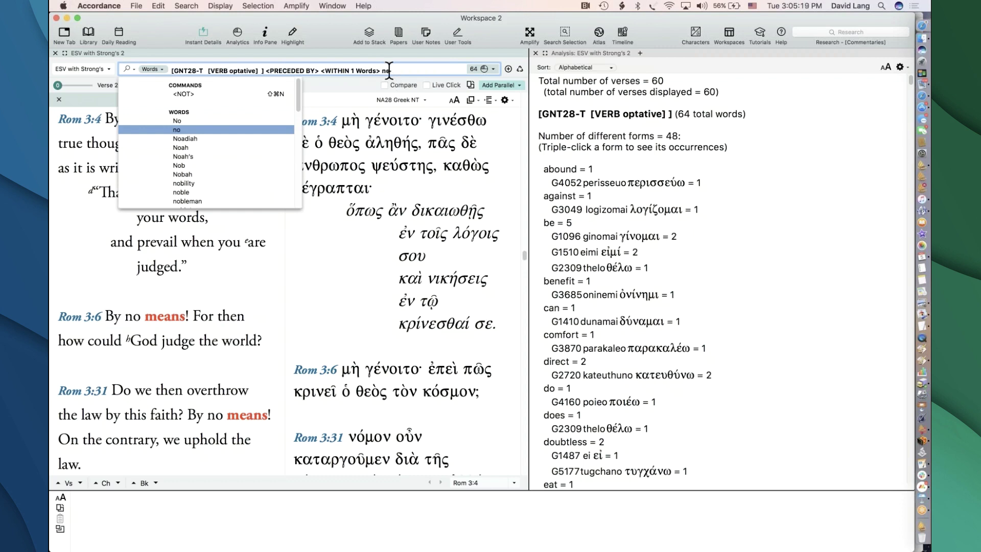
pyautogui.press('Return')
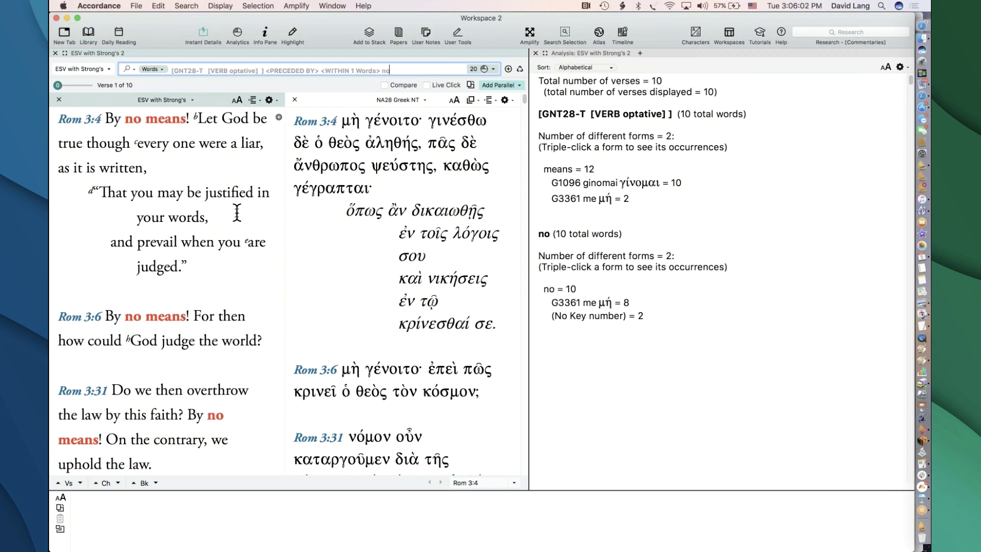
# - Show the Library and expand the Greek NT and LXX folders to browse their texts
pyautogui.click(90, 35)
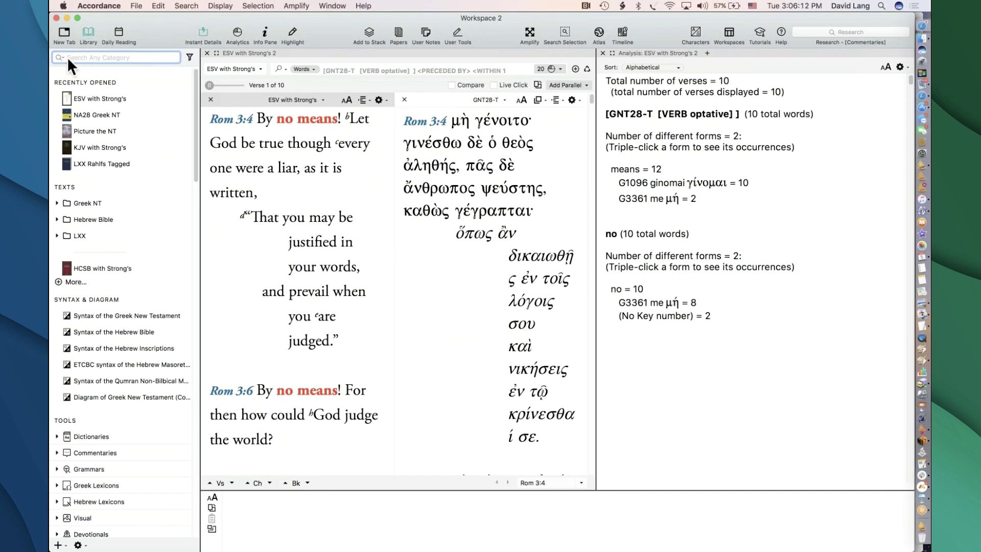
pyautogui.click(57, 203)
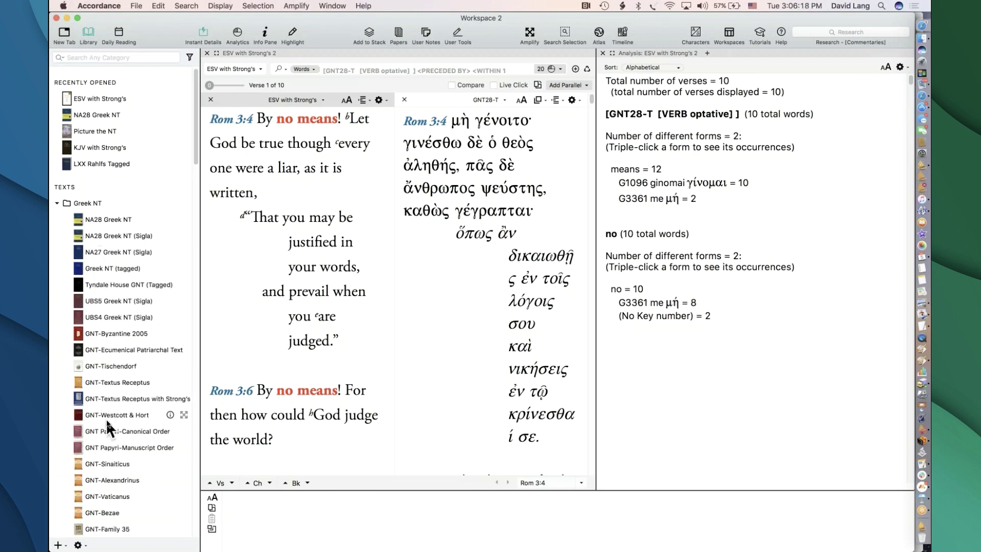
pyautogui.scroll(-3, 106, 416)
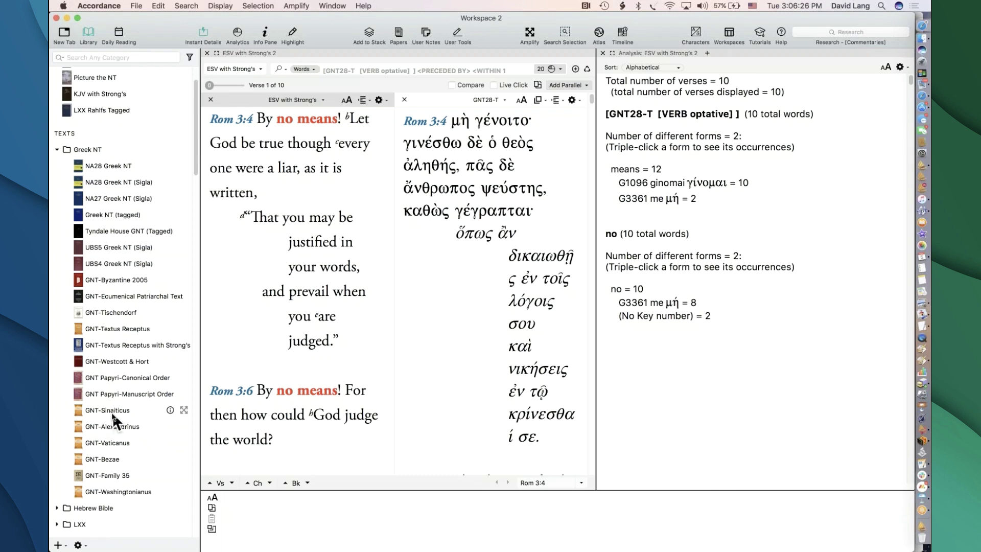
pyautogui.scroll(-5, 112, 412)
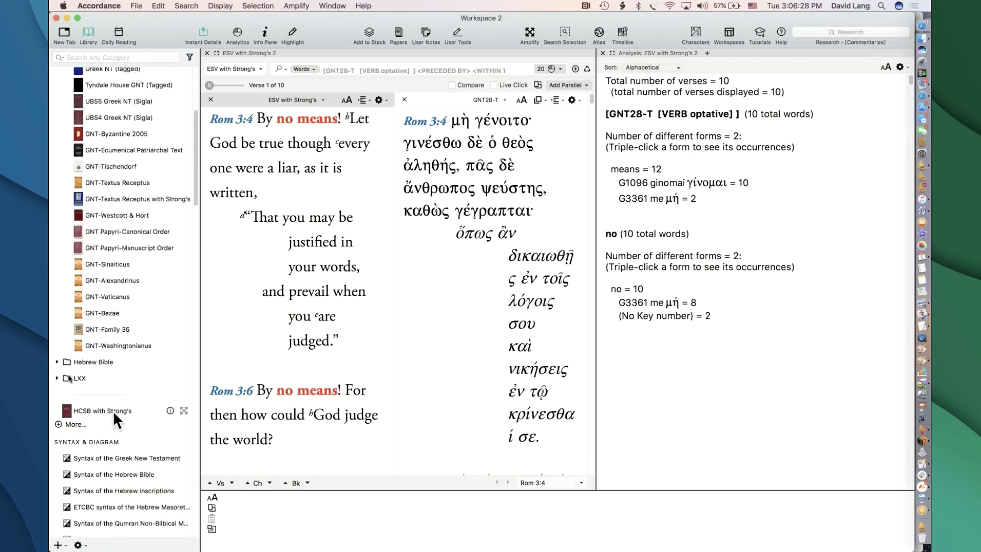
pyautogui.click(70, 382)
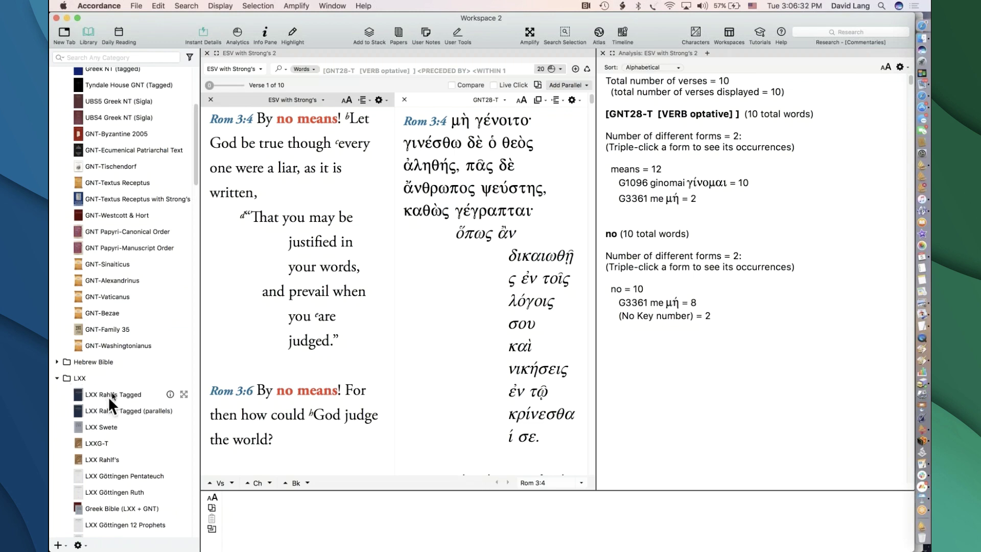
# - View the publication information for the Greek Bible (LXX + GNT) in the Library's LXX folder
pyautogui.scroll(-3, 108, 397)
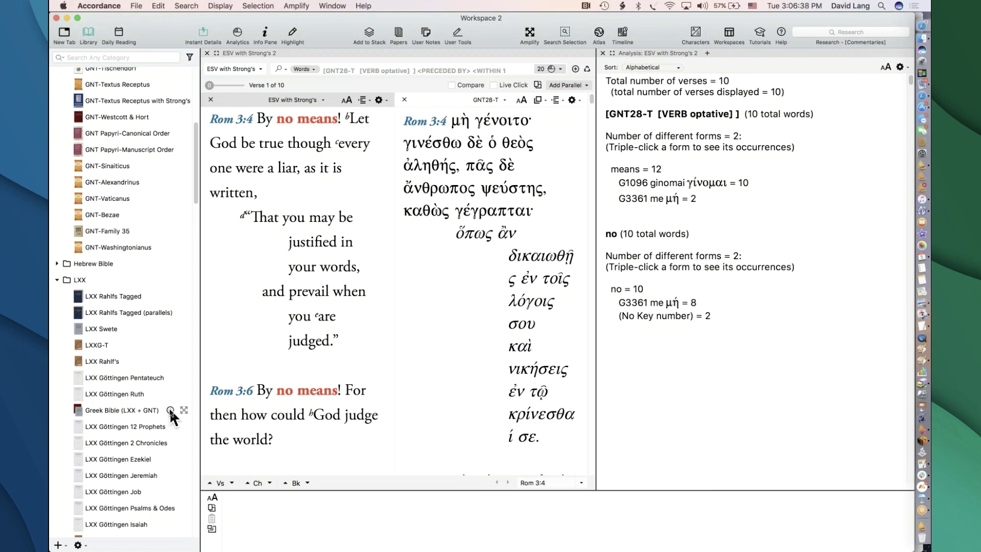
pyautogui.click(170, 409)
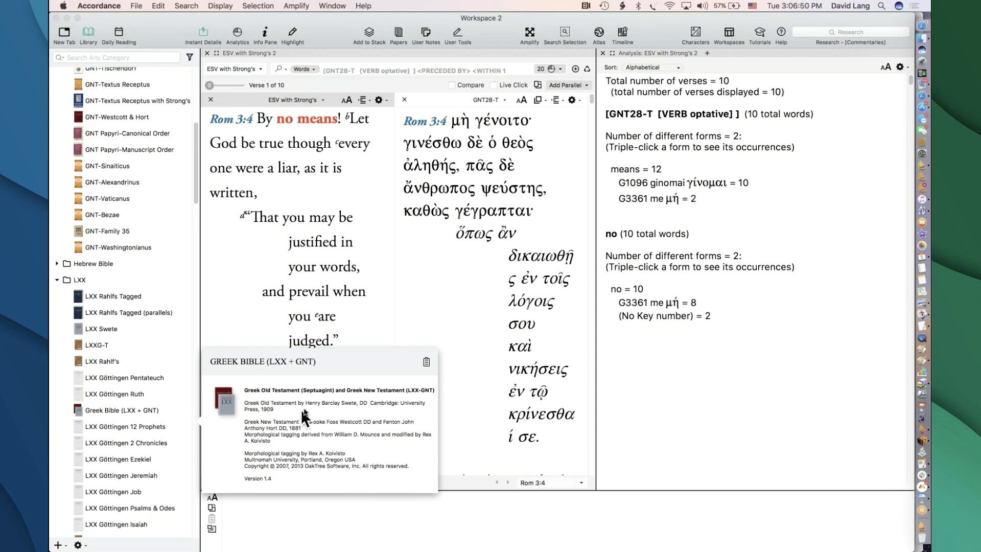
pyautogui.click(331, 303)
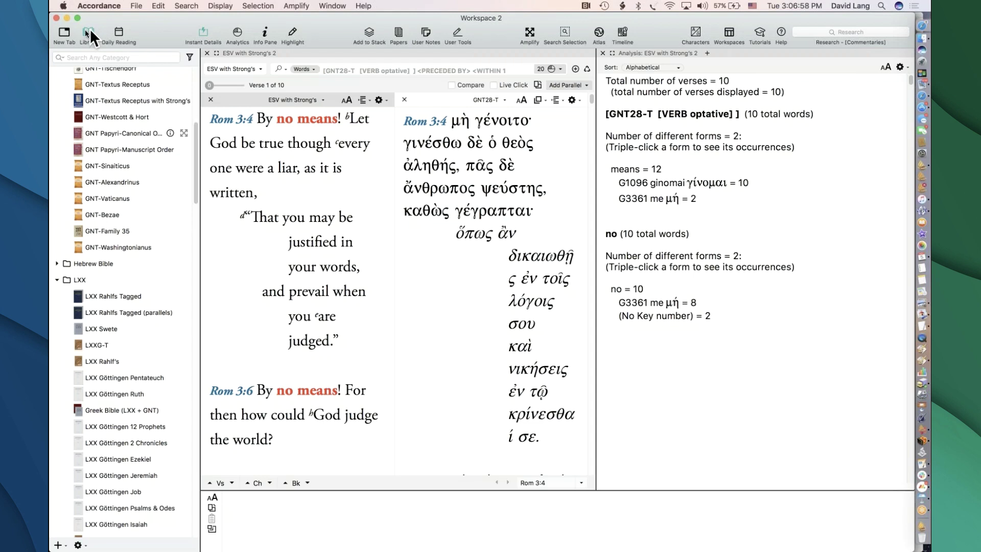
# - Reduce the search entry to [GNT28-T [VERB optative] ] by removing the PRECEDED BY and WITHIN conditions and the word "no"
pyautogui.click(417, 68)
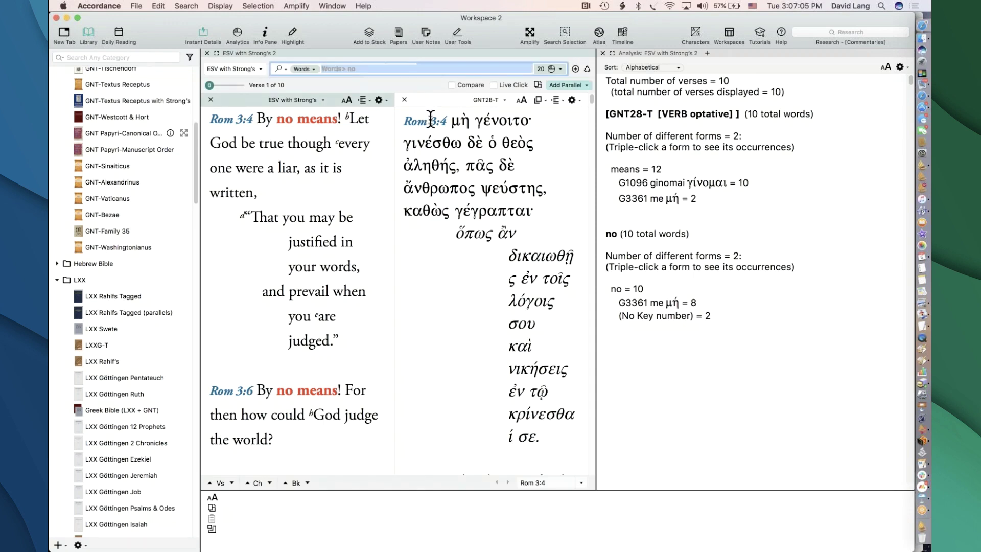
pyautogui.press('BackSpace')
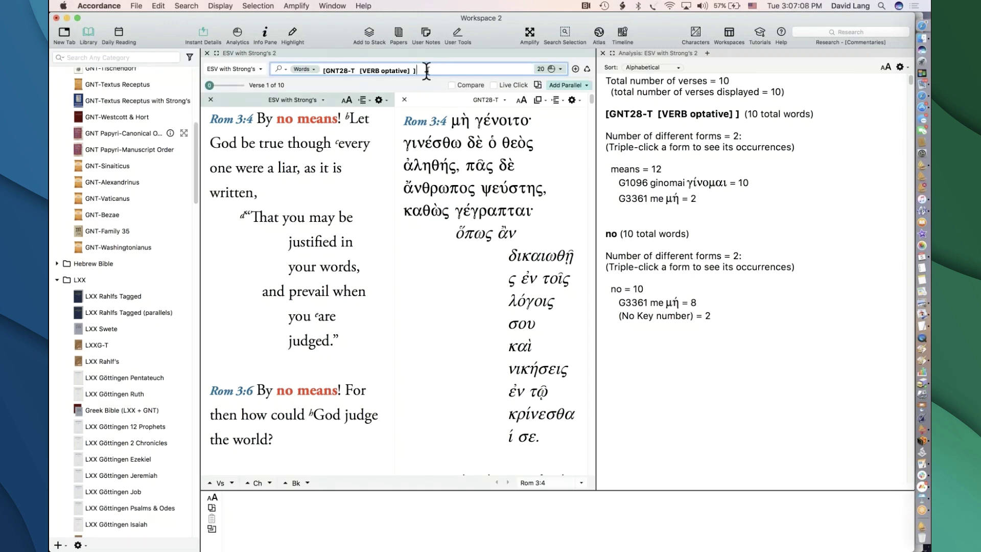
pyautogui.press('super+a')
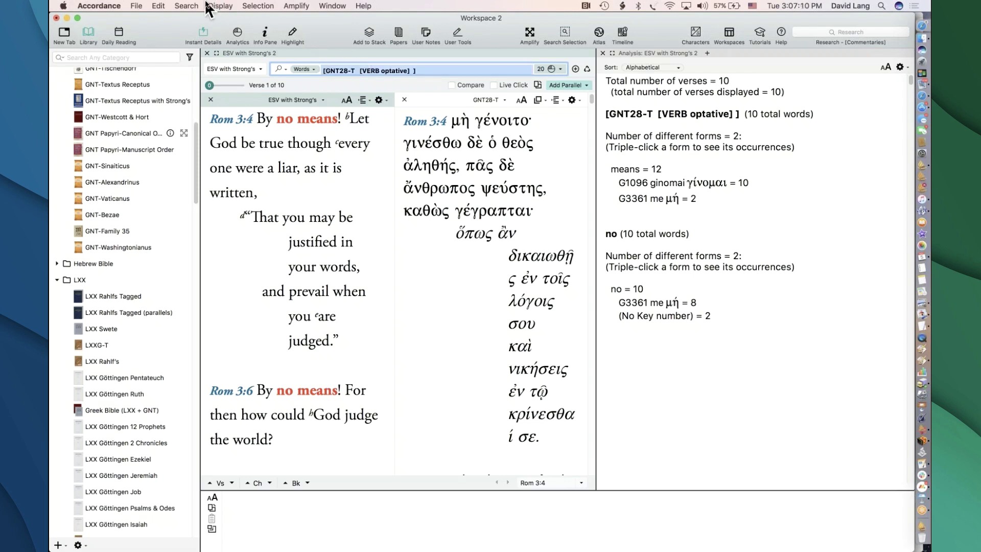
# - Open the TEXT command's dialog, examine the Greek NT, Hebrew Bible and translation texts it offers, and cancel it
pyautogui.click(187, 6)
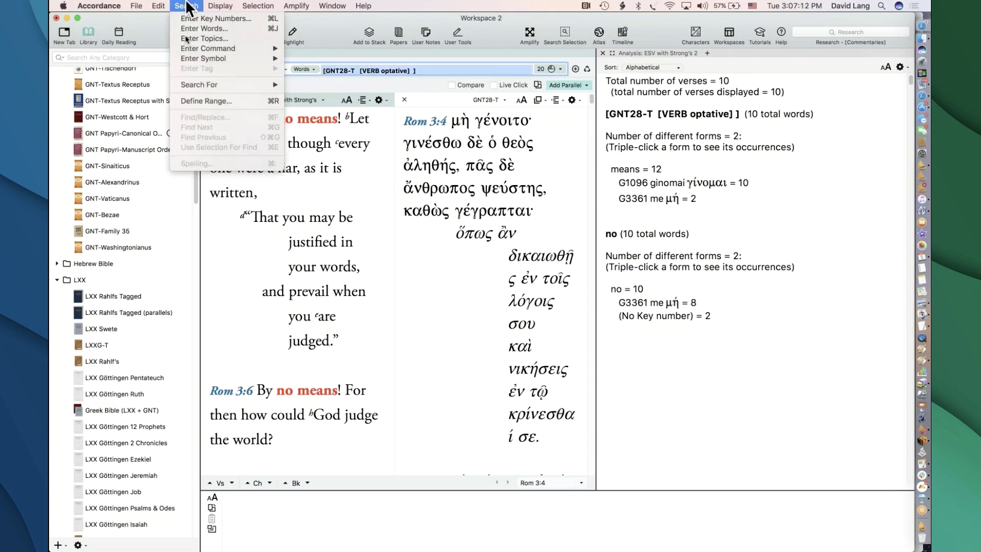
pyautogui.moveTo(276, 48)
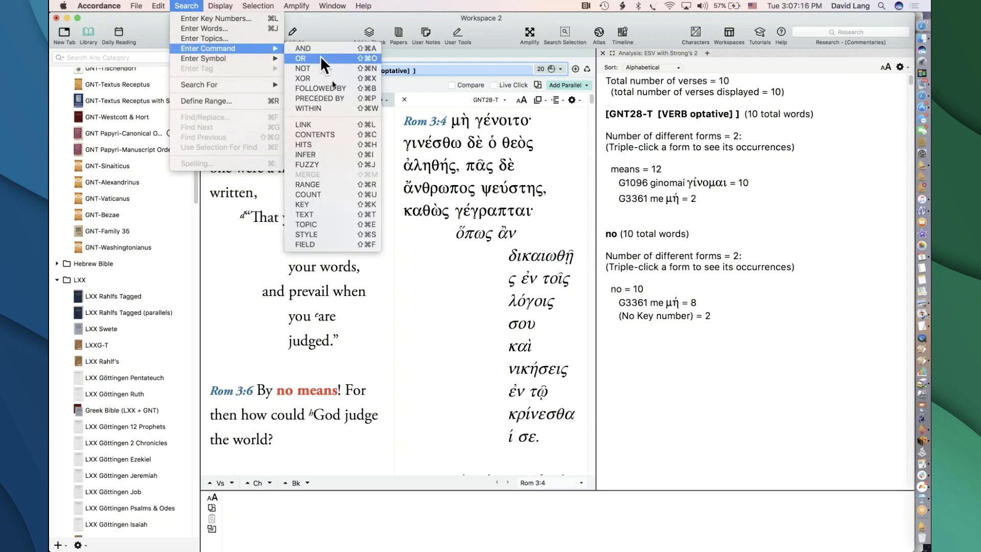
pyautogui.click(336, 214)
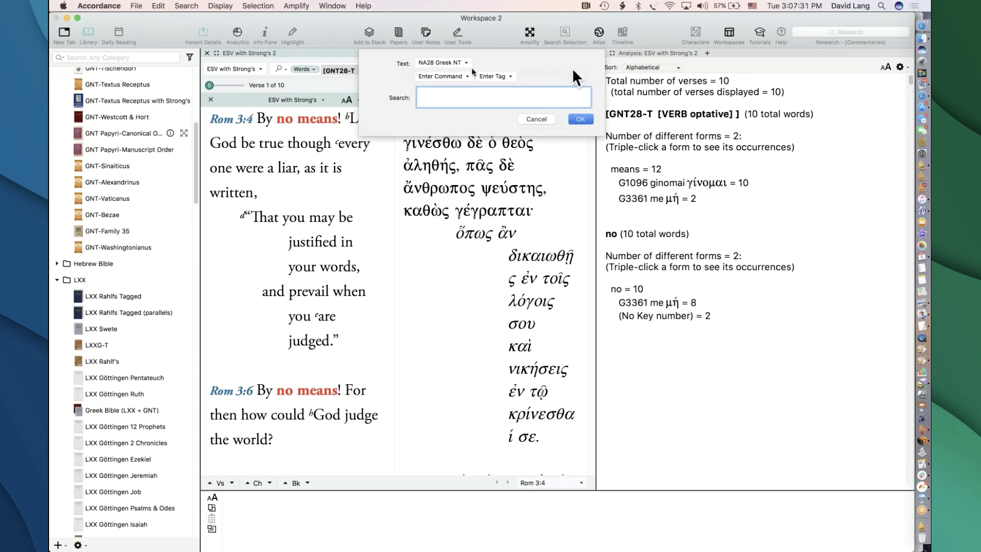
pyautogui.click(441, 60)
pyautogui.moveTo(448, 87)
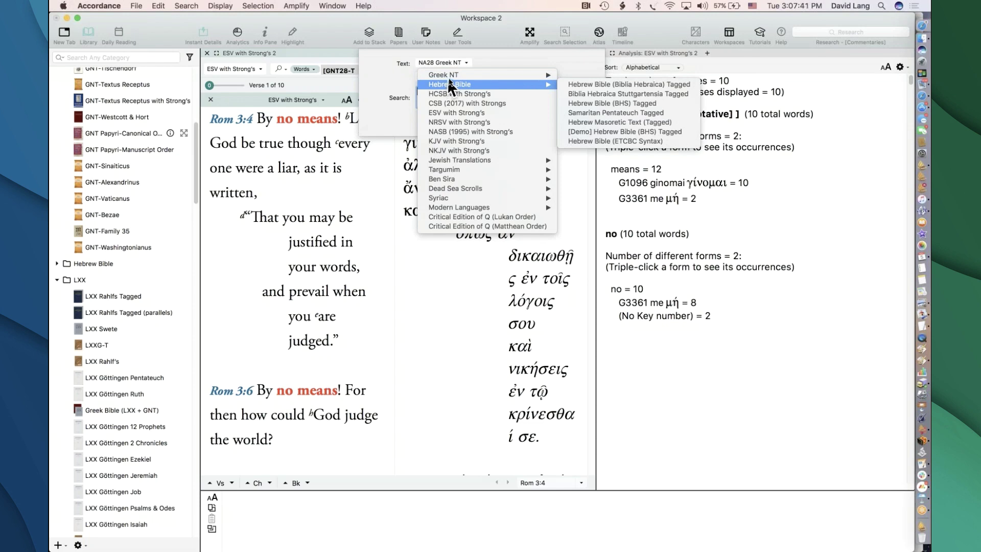
pyautogui.moveTo(451, 77)
pyautogui.click(495, 55)
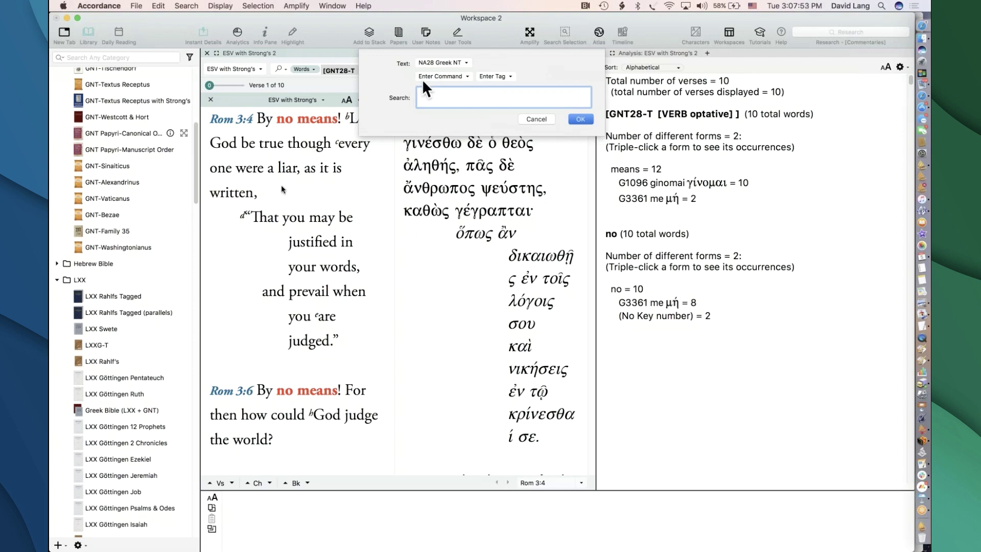
pyautogui.click(463, 62)
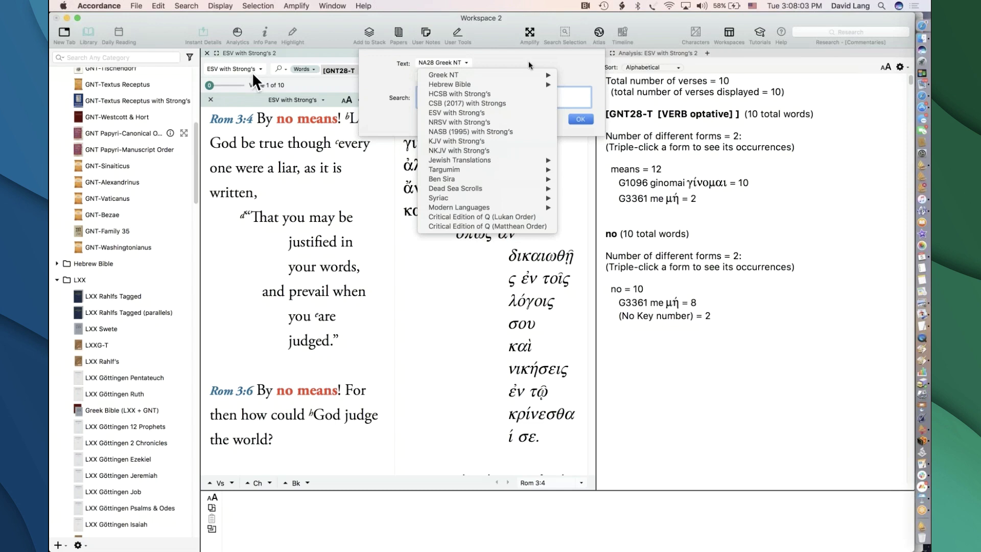
pyautogui.moveTo(526, 81)
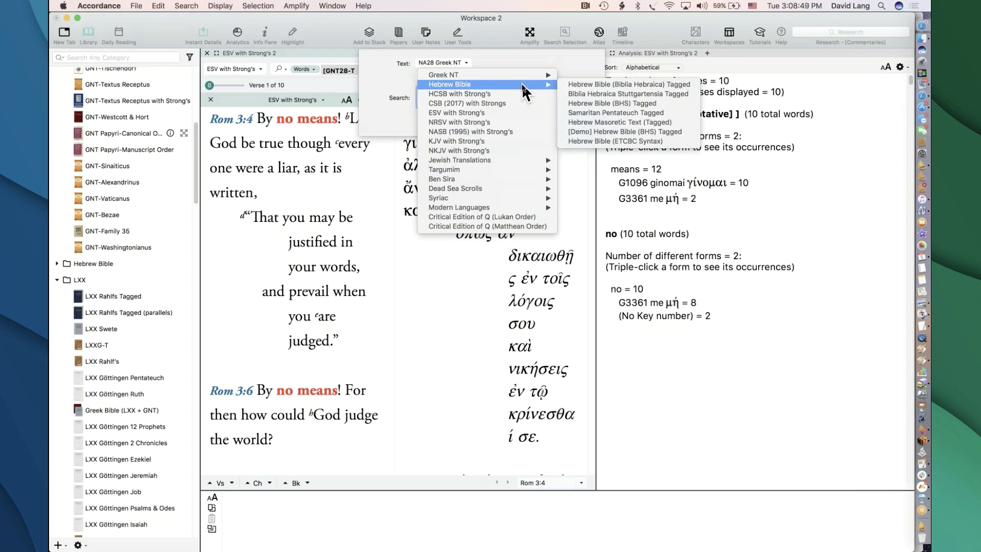
pyautogui.click(519, 56)
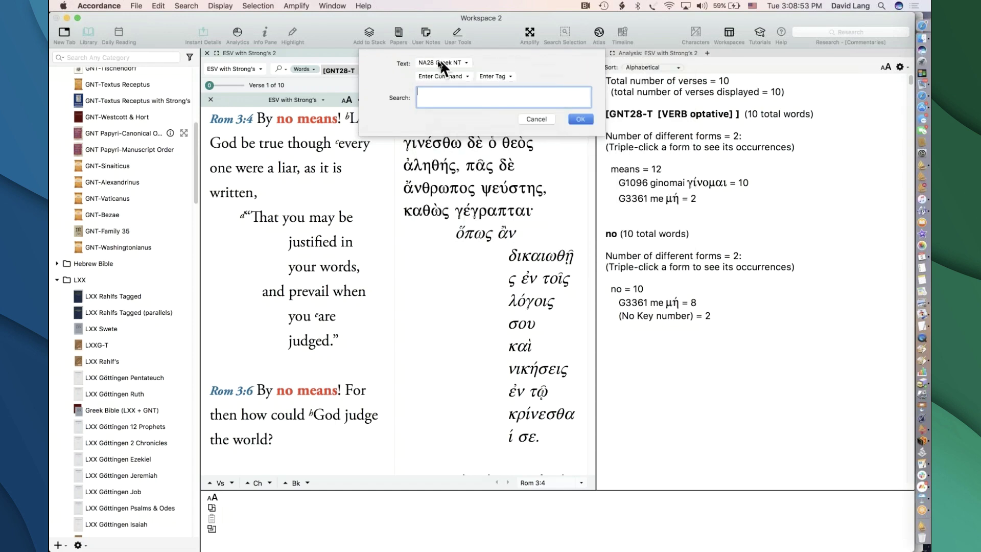
pyautogui.click(534, 119)
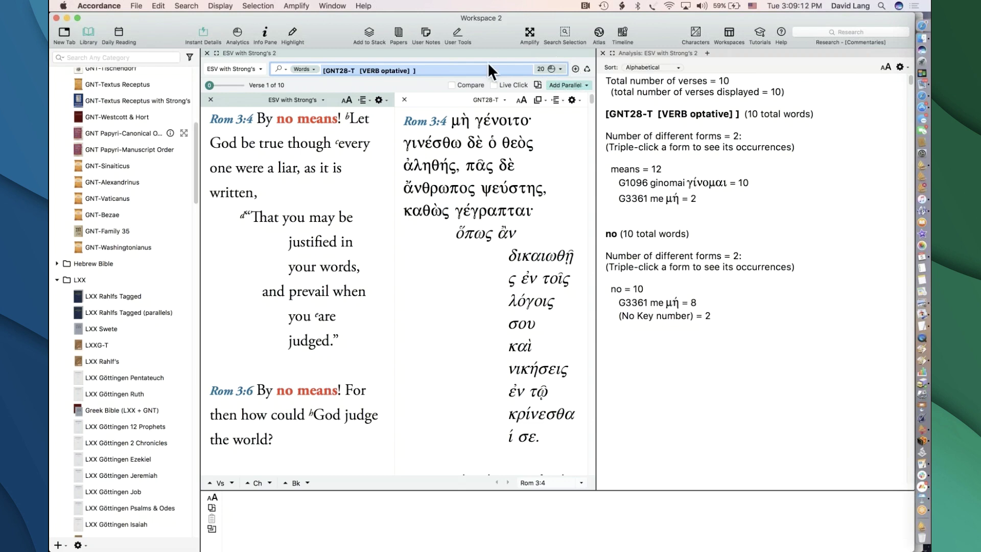
pyautogui.click(561, 69)
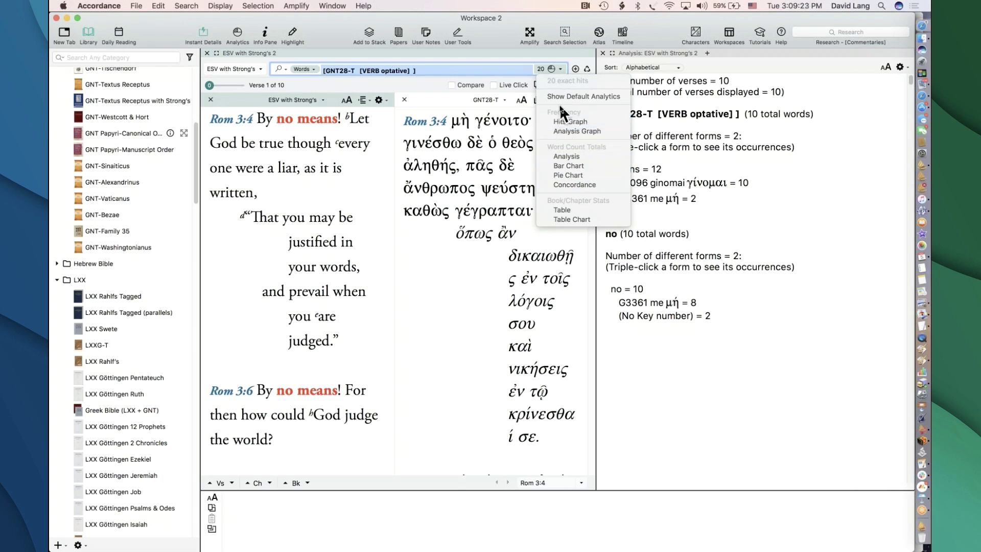
pyautogui.click(518, 69)
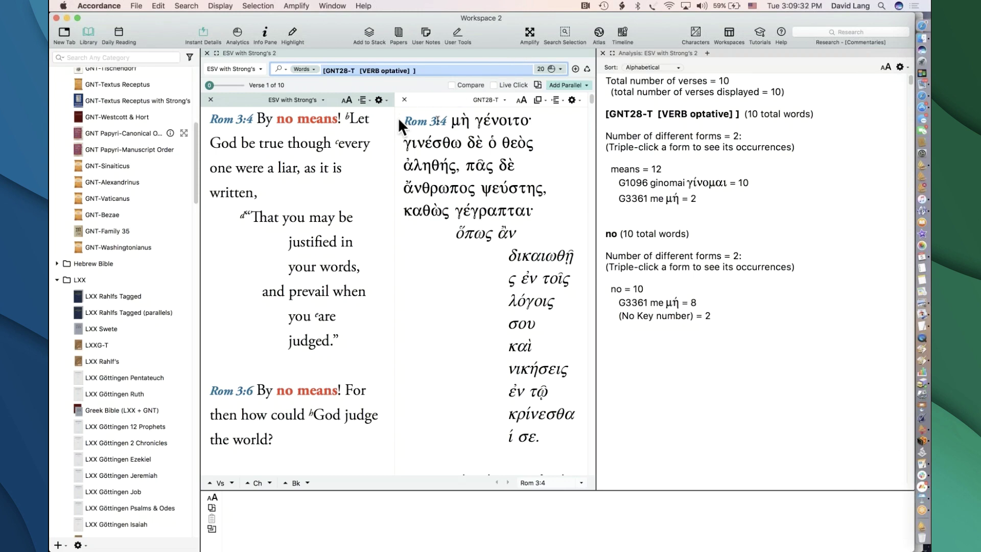
# - Add @ and γίνομαι, the copied lexical form of γένοιτο in Romans 3:4, to the optative criterion and run the search
pyautogui.click(412, 71)
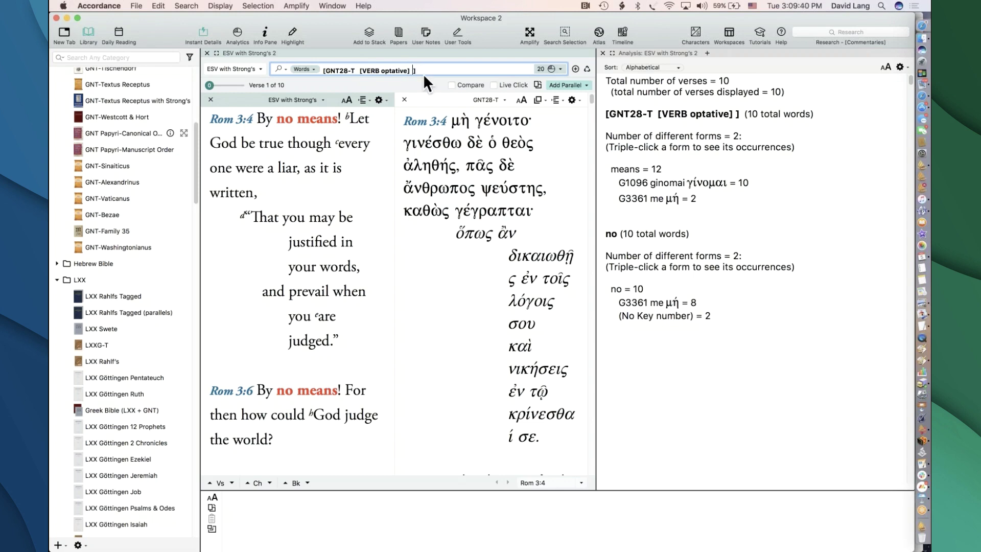
pyautogui.write('@')
pyautogui.moveTo(502, 122)
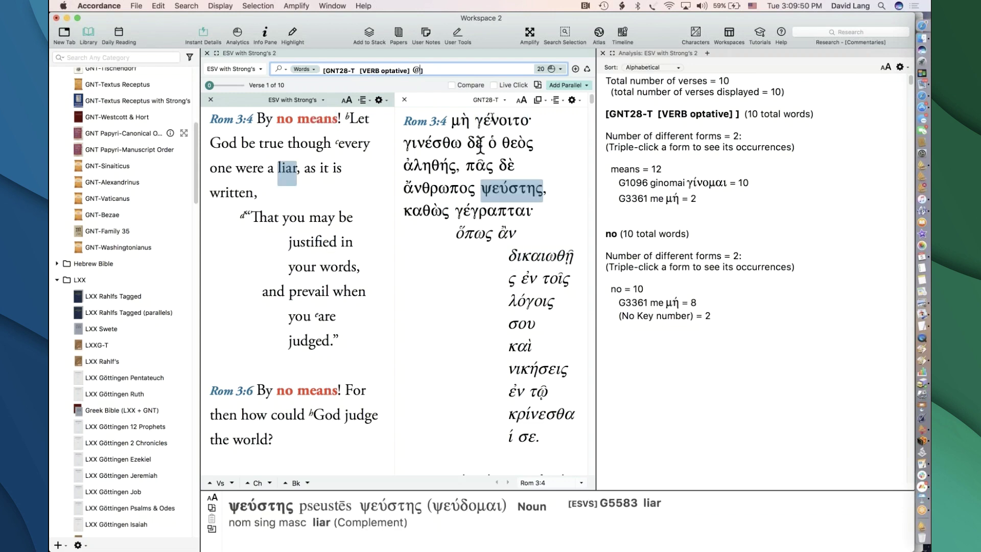
pyautogui.rightClick(502, 118)
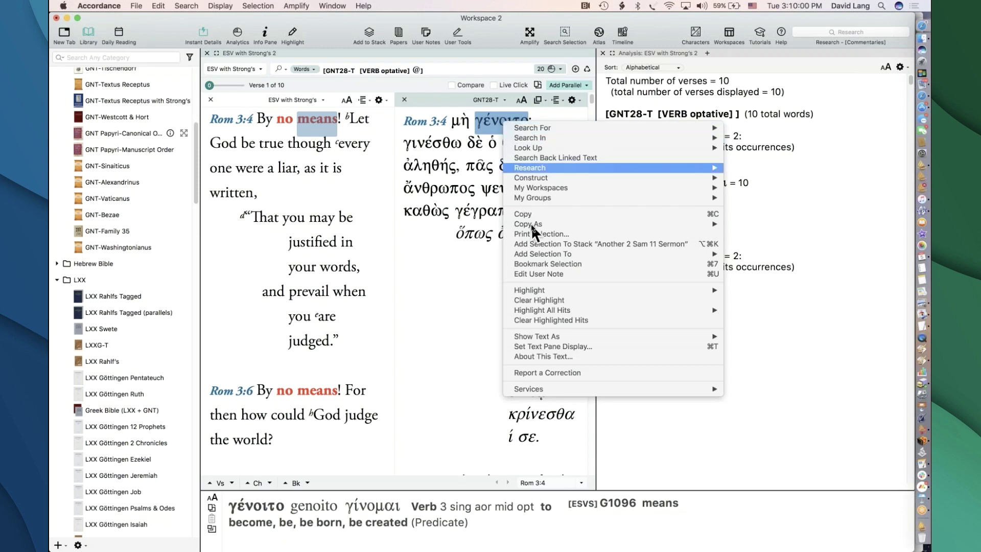
pyautogui.moveTo(533, 224)
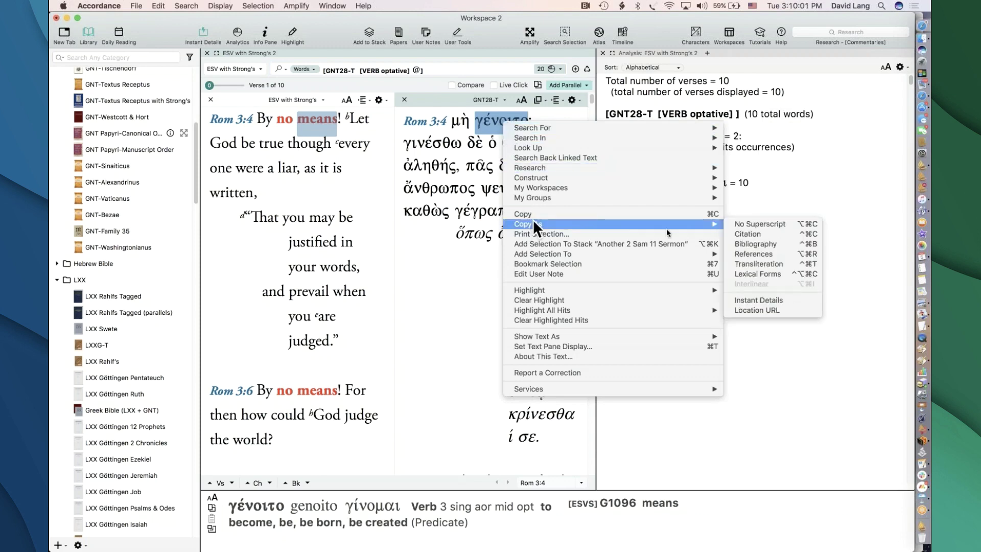
pyautogui.click(774, 275)
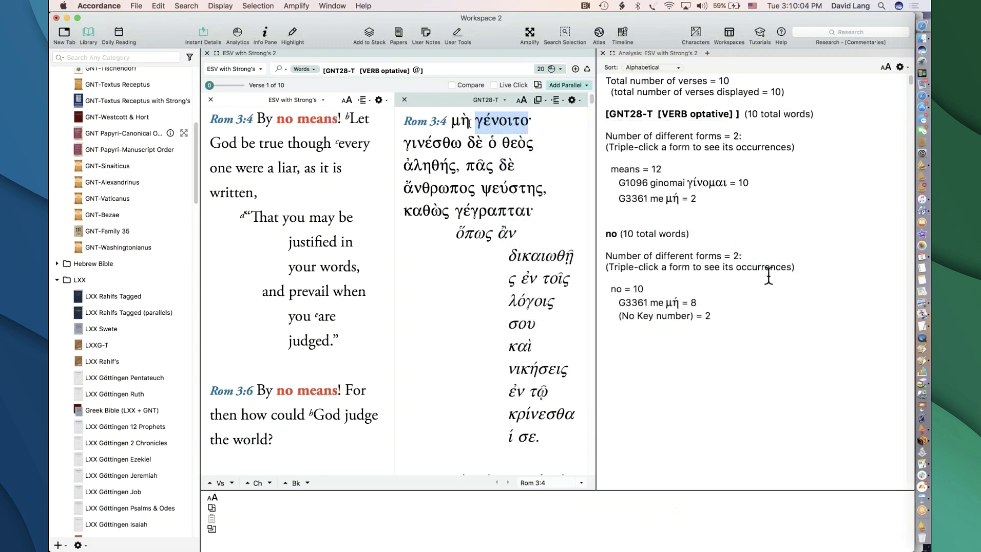
pyautogui.click(423, 71)
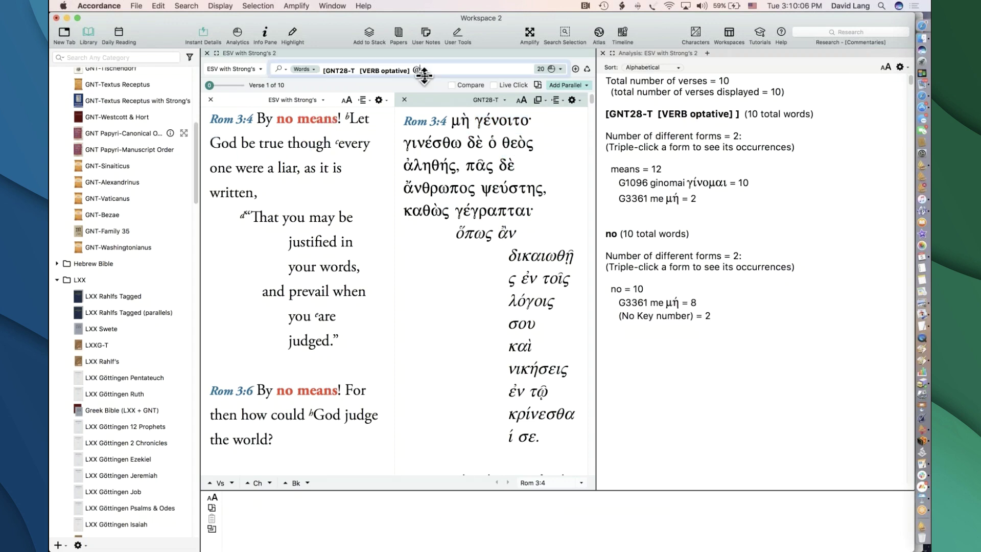
pyautogui.press('super+v')
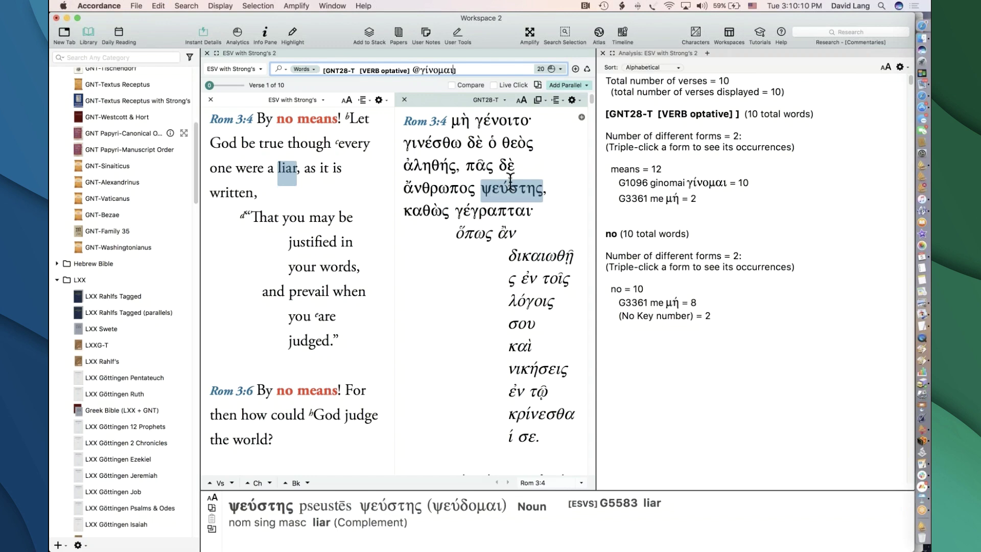
pyautogui.press('Return')
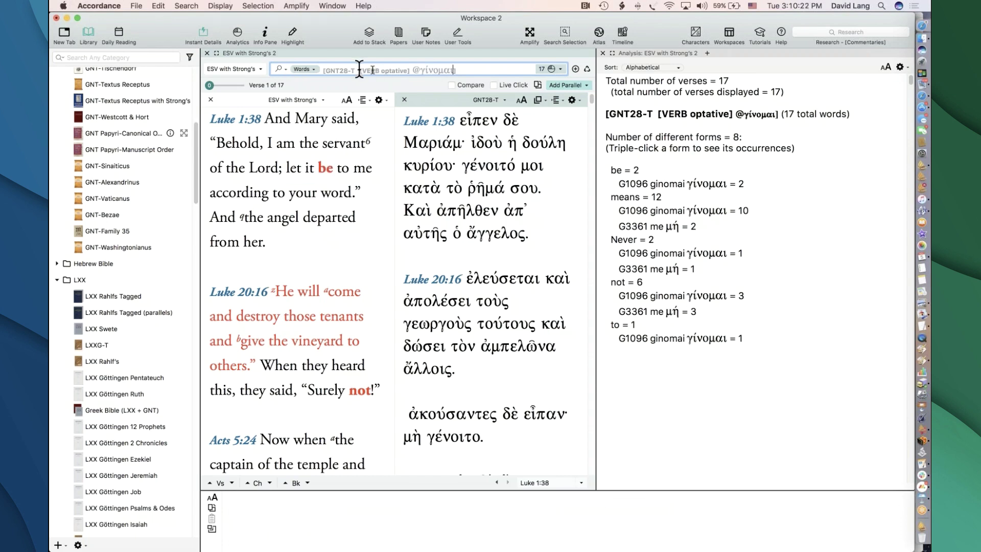
# - Replace the criteria inside the GNT28-T brackets with λέγω, the copied lexical form of εἶπεν in Luke 1:38, and run the search
pyautogui.moveTo(360, 69); pyautogui.dragTo(452, 68)
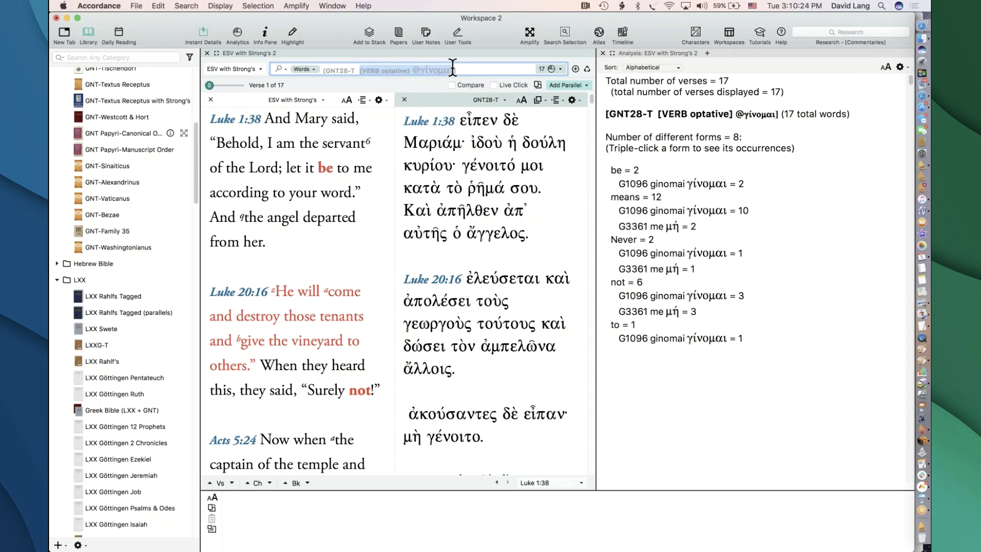
pyautogui.press('BackSpace')
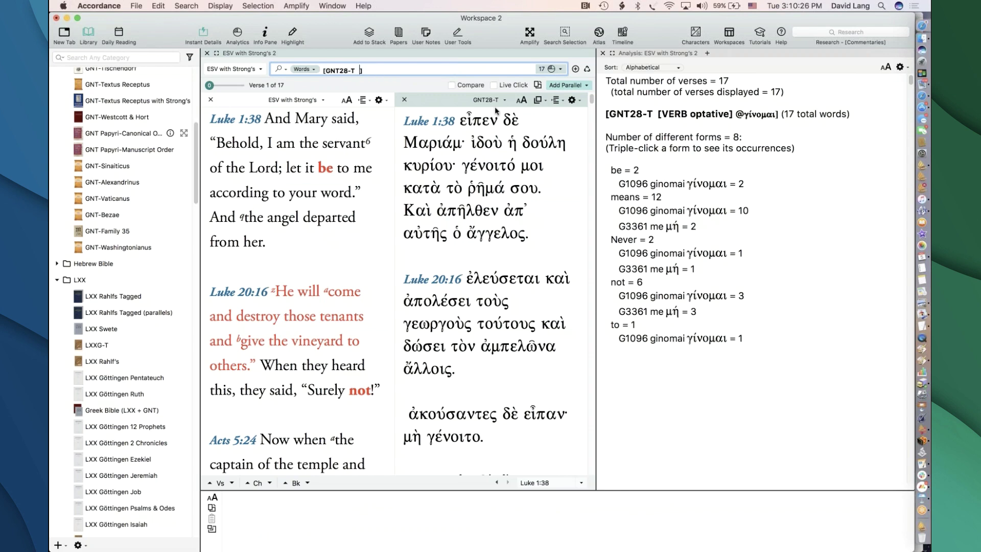
pyautogui.moveTo(480, 124)
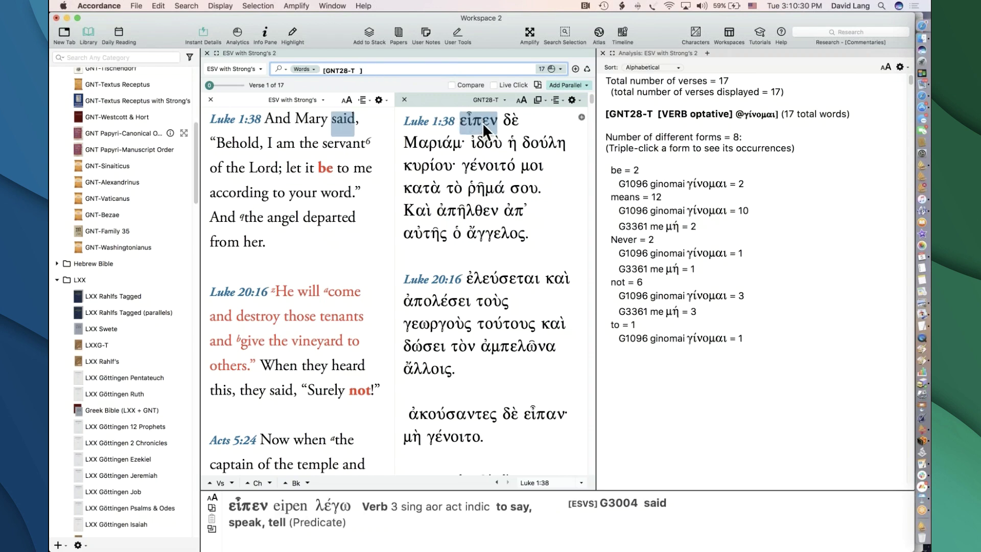
pyautogui.rightClick(483, 123)
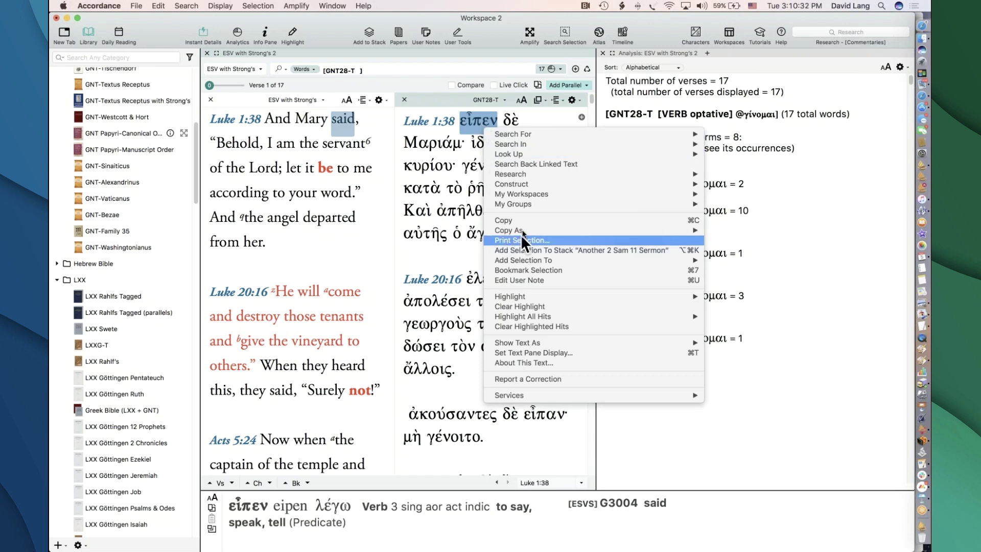
pyautogui.moveTo(526, 229)
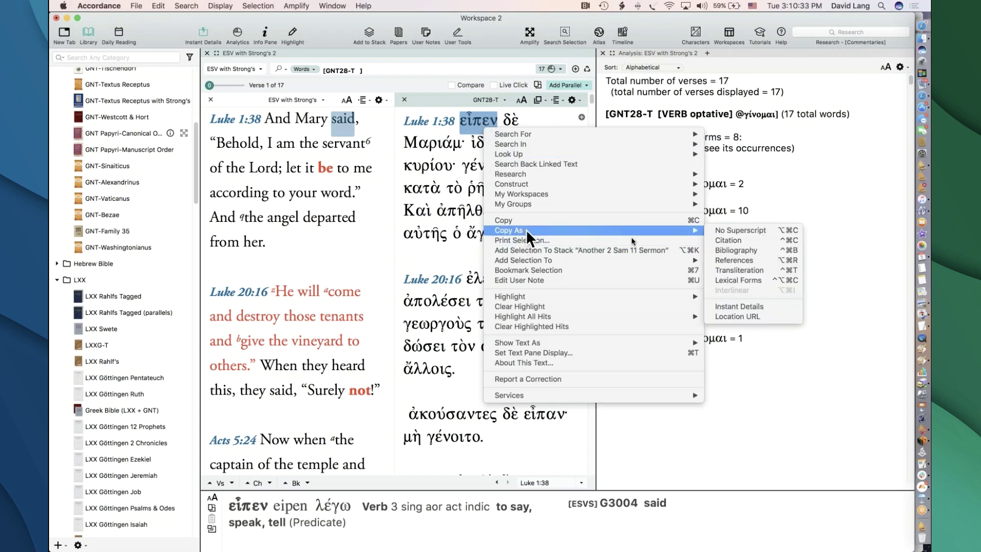
pyautogui.click(744, 280)
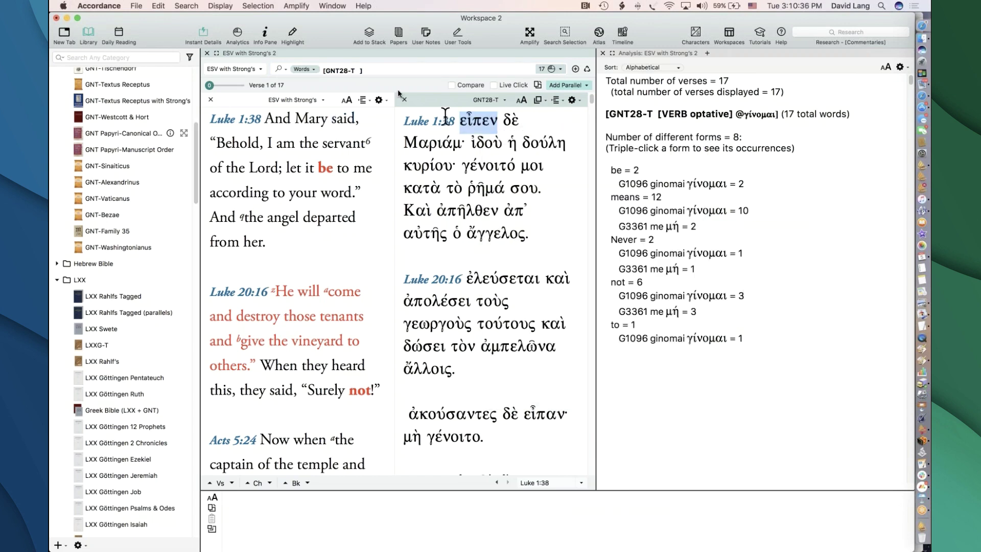
pyautogui.click(359, 70)
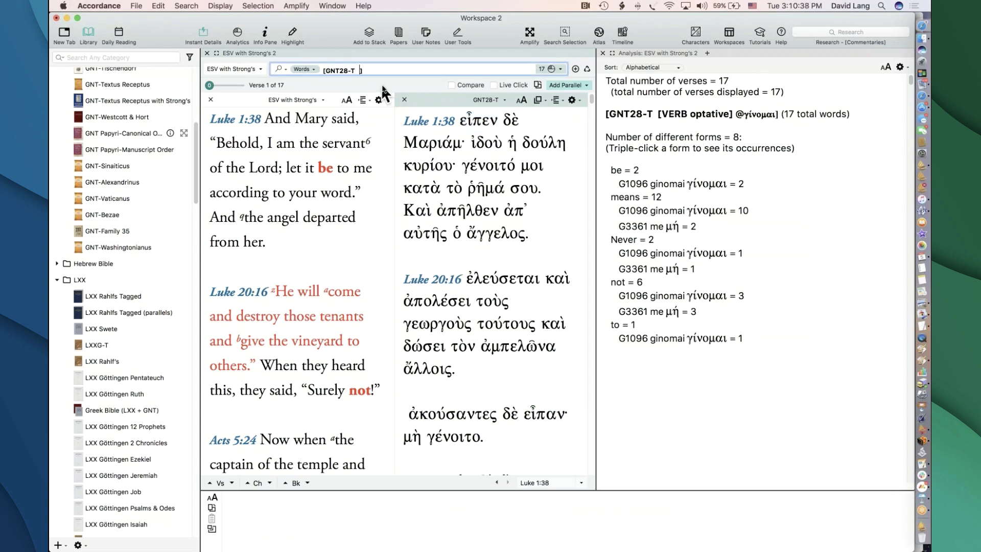
pyautogui.press('super+v')
pyautogui.press('Return')
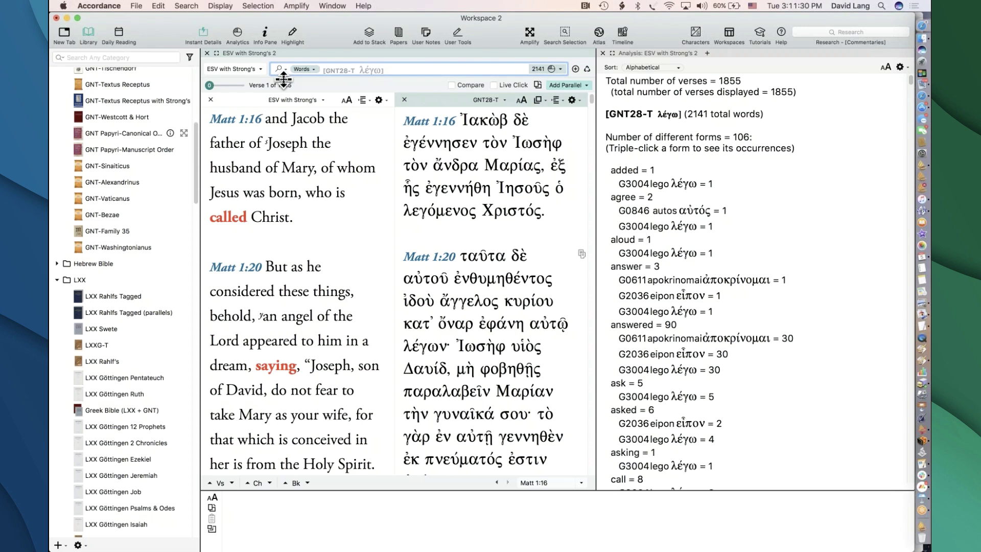
# - Open a new search tab and set its search text to Hebrew Bible (Biblia Hebraica) Tagged
pyautogui.press('super+t')
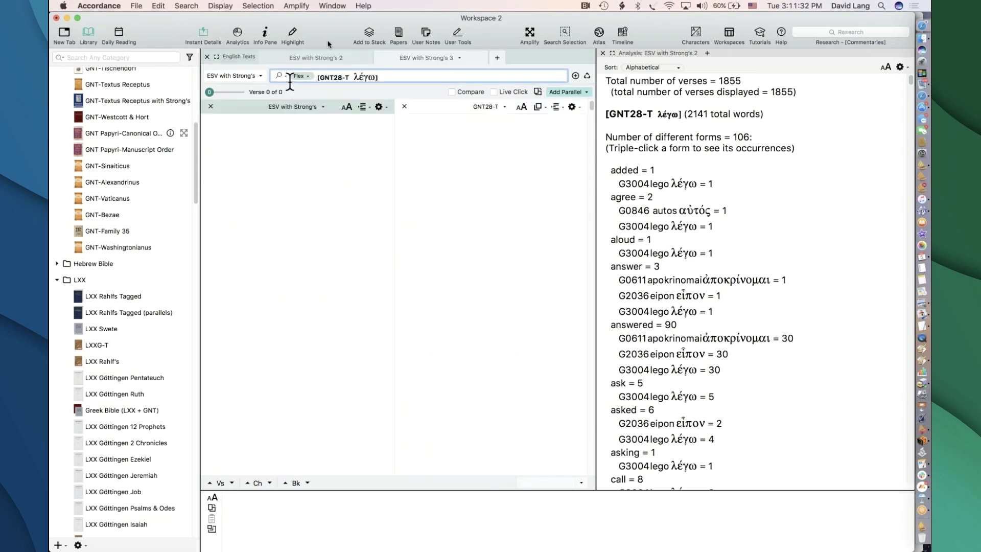
pyautogui.click(237, 73)
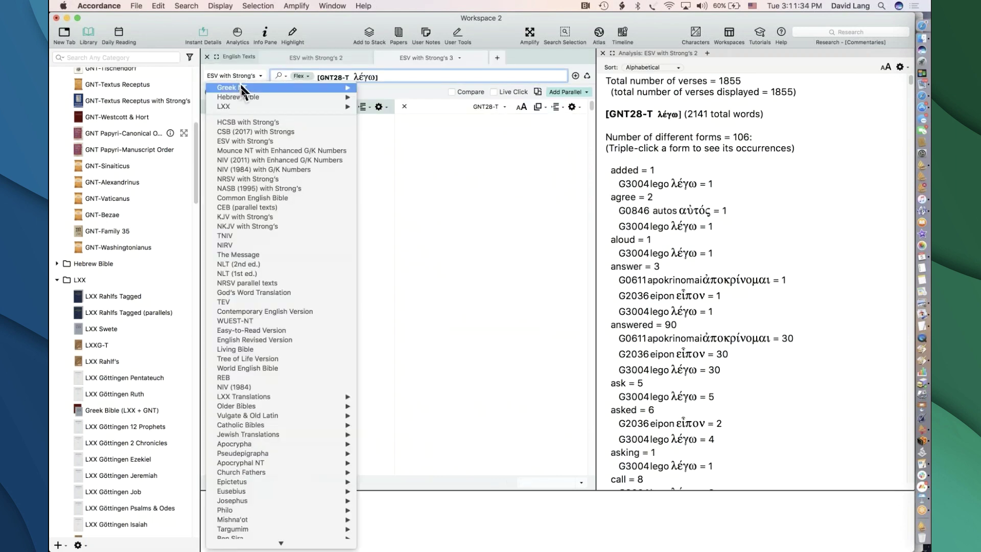
pyautogui.moveTo(244, 97)
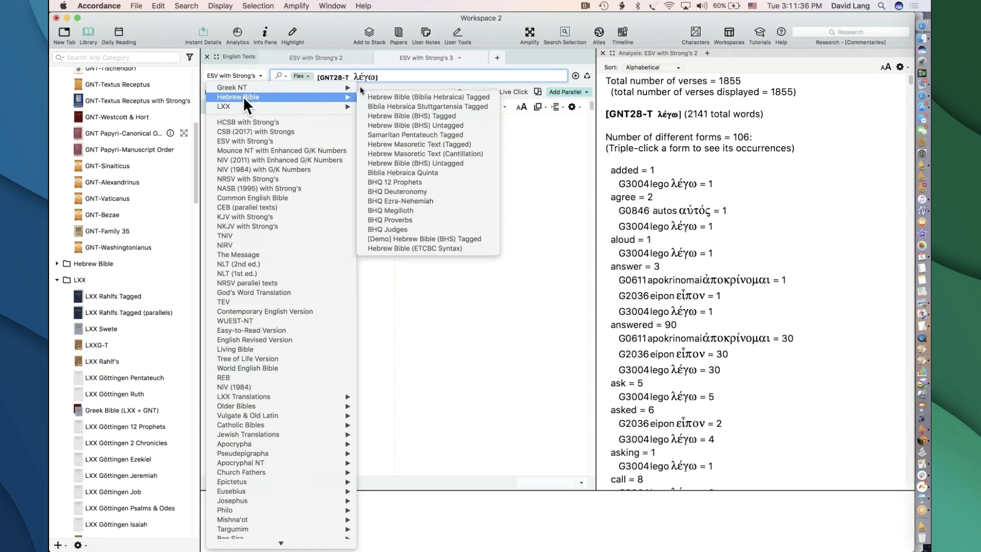
pyautogui.click(409, 96)
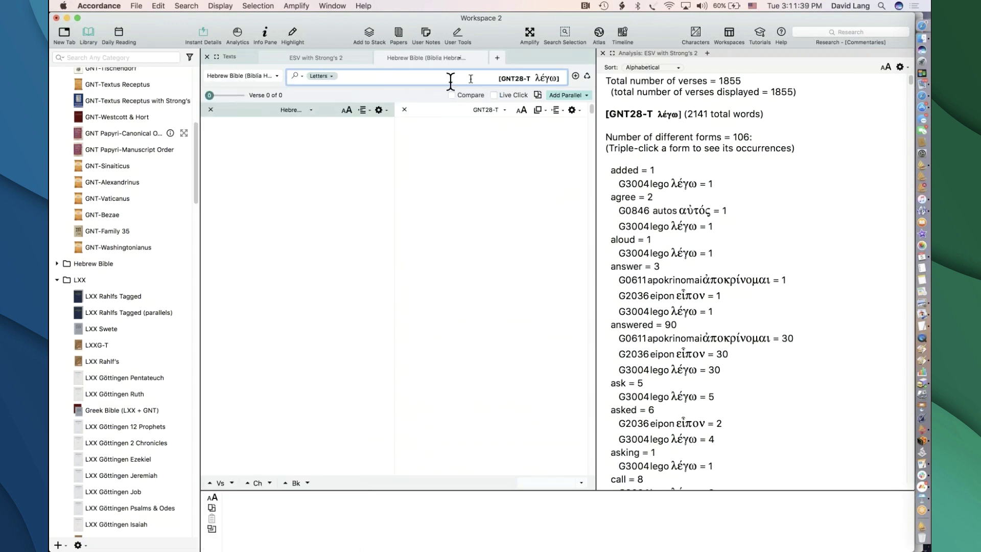
# - Replace the GNT28-T search entry with מות, run the search, and change the search type to Words
pyautogui.tripleClick(566, 71)
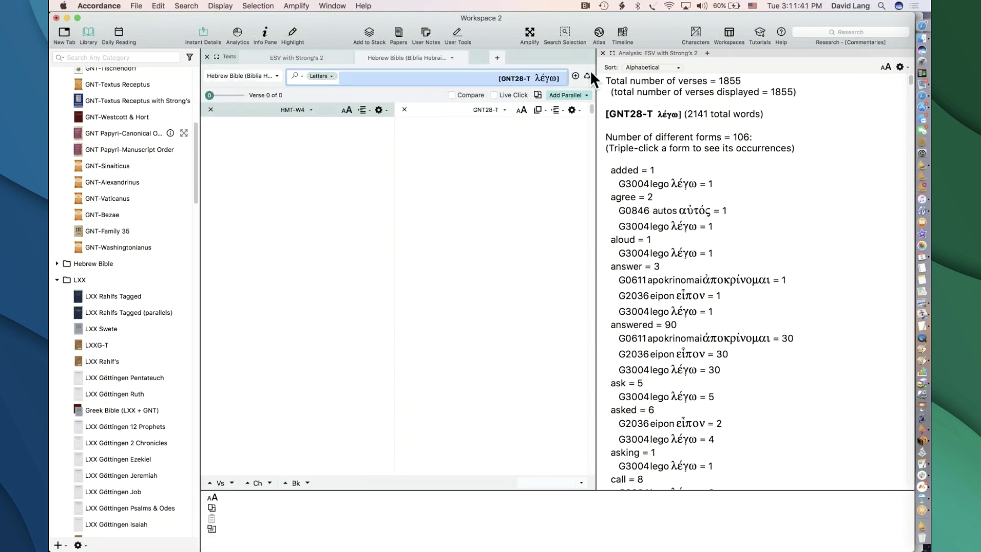
pyautogui.press('BackSpace')
pyautogui.write('מות')
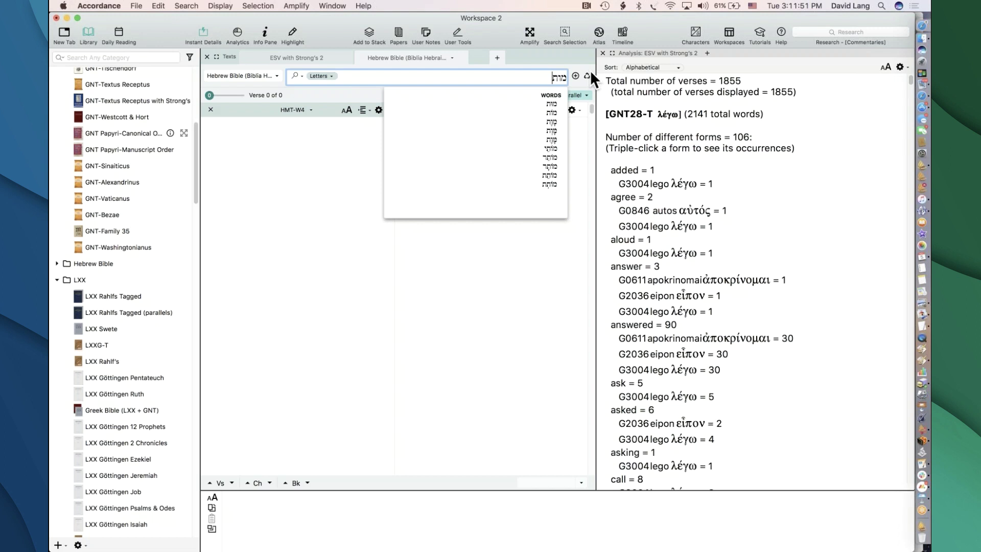
pyautogui.press('Return')
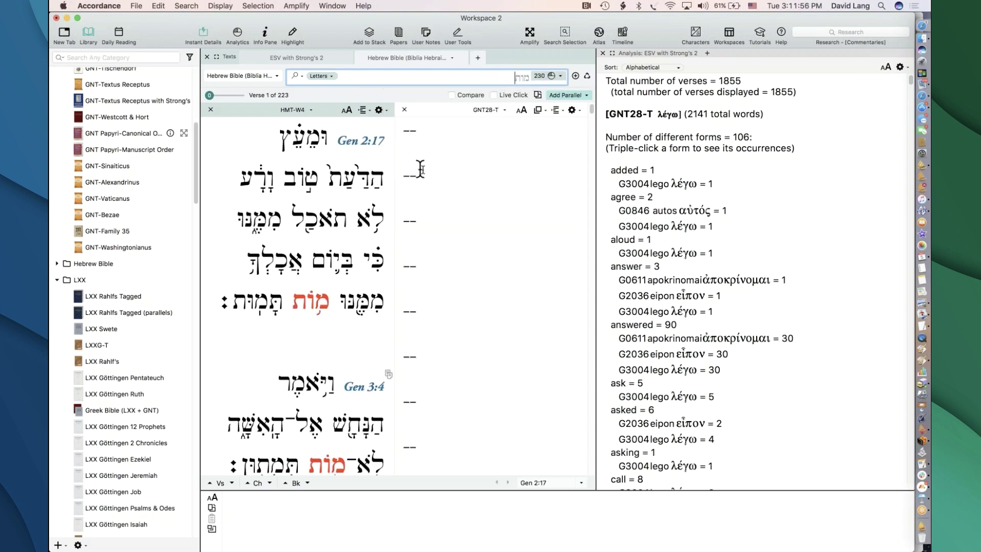
pyautogui.moveTo(319, 297)
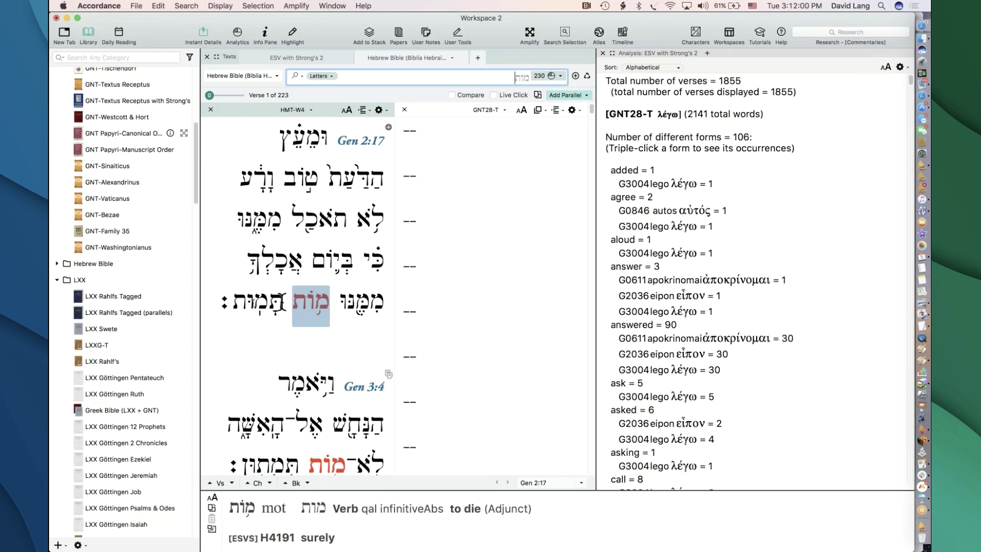
pyautogui.click(320, 75)
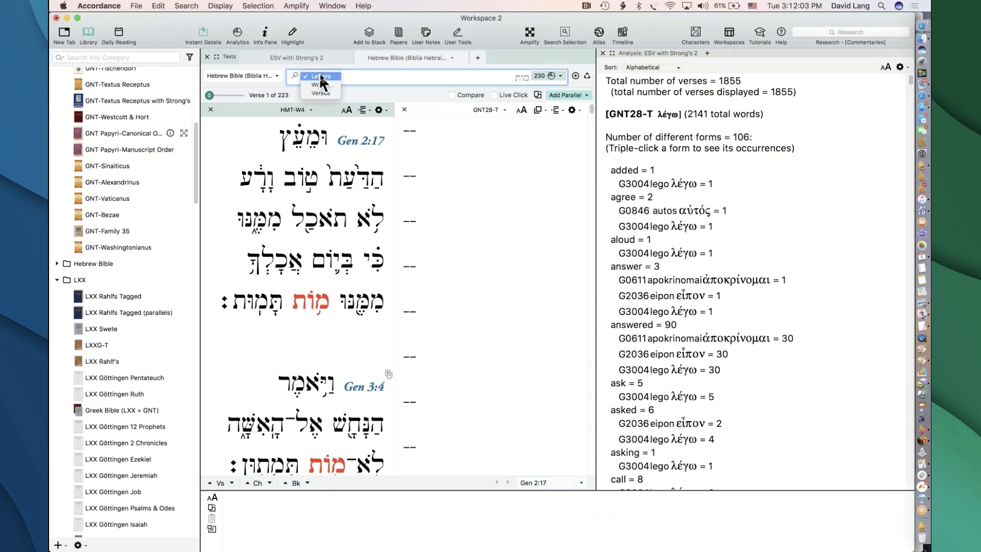
pyautogui.click(321, 85)
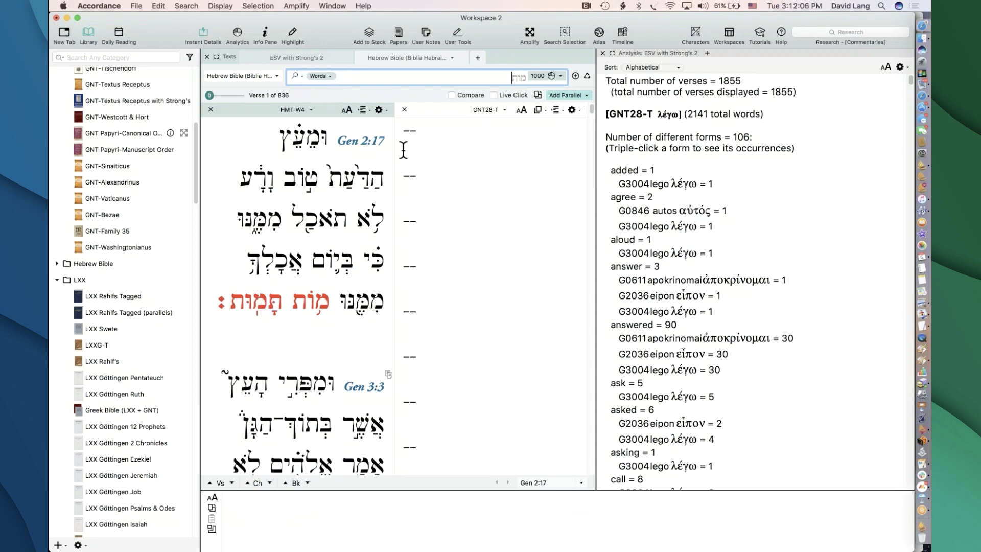
# - Replace the GNT28-T parallel text beside the Hebrew results with ESV with Strong's
pyautogui.click(471, 95)
pyautogui.click(475, 96)
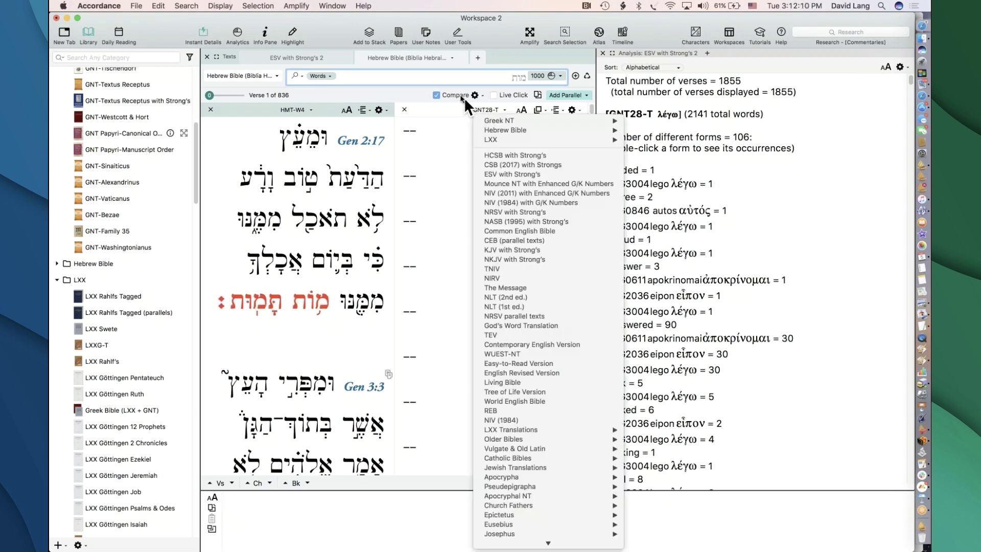
pyautogui.click(460, 94)
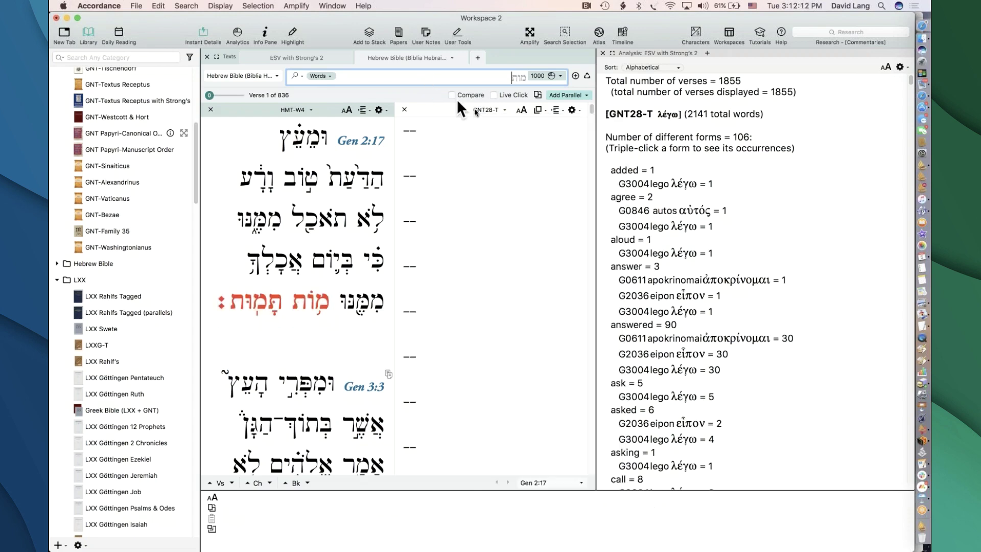
pyautogui.click(476, 108)
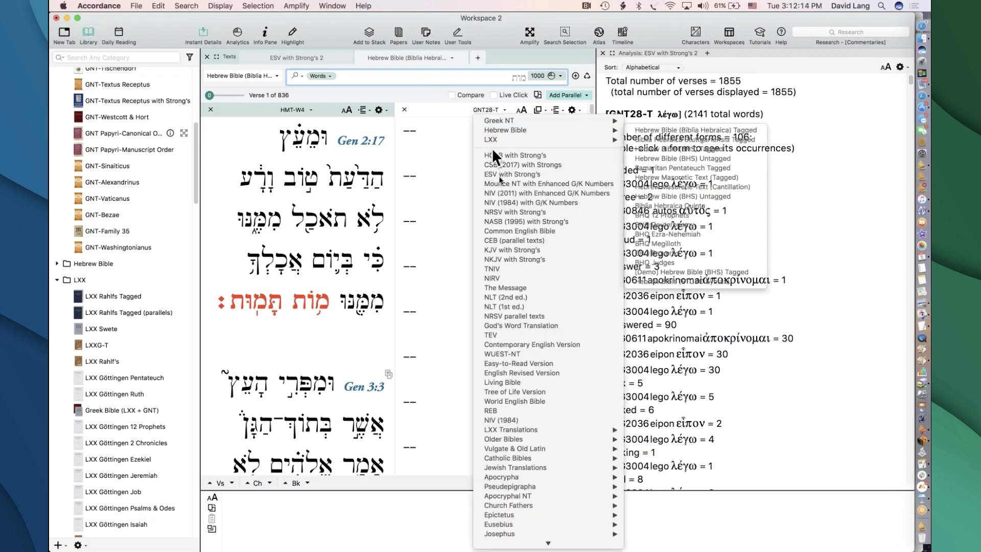
pyautogui.click(502, 174)
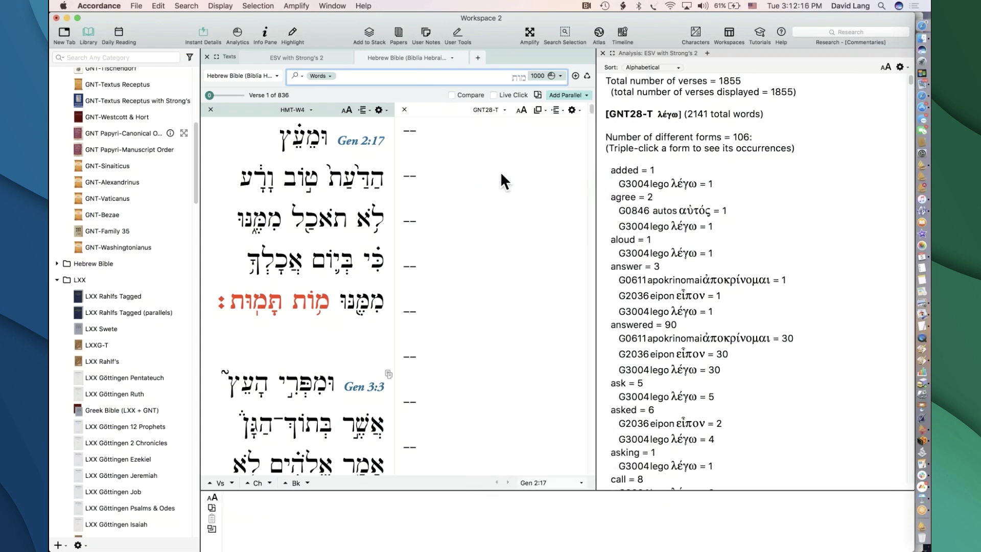
pyautogui.moveTo(501, 236)
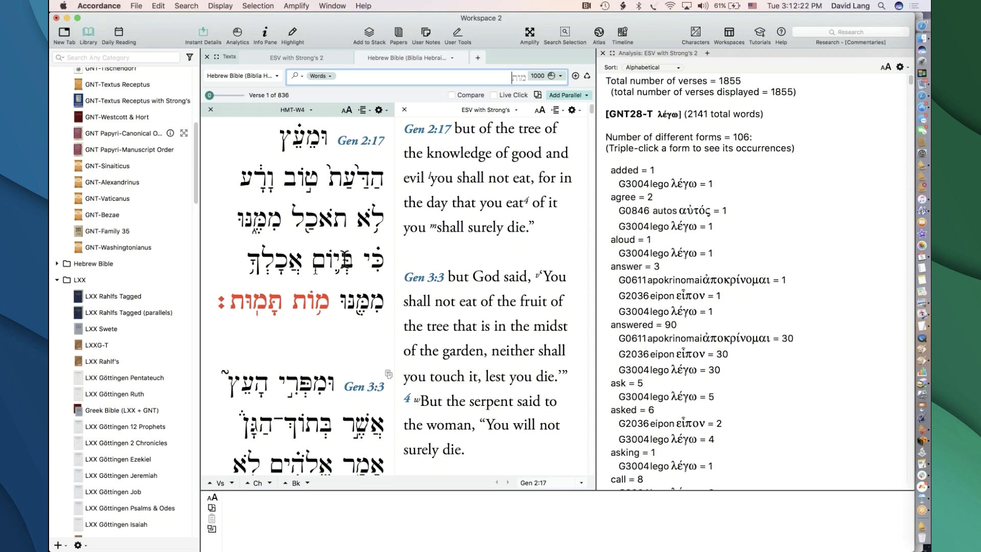
pyautogui.moveTo(296, 298)
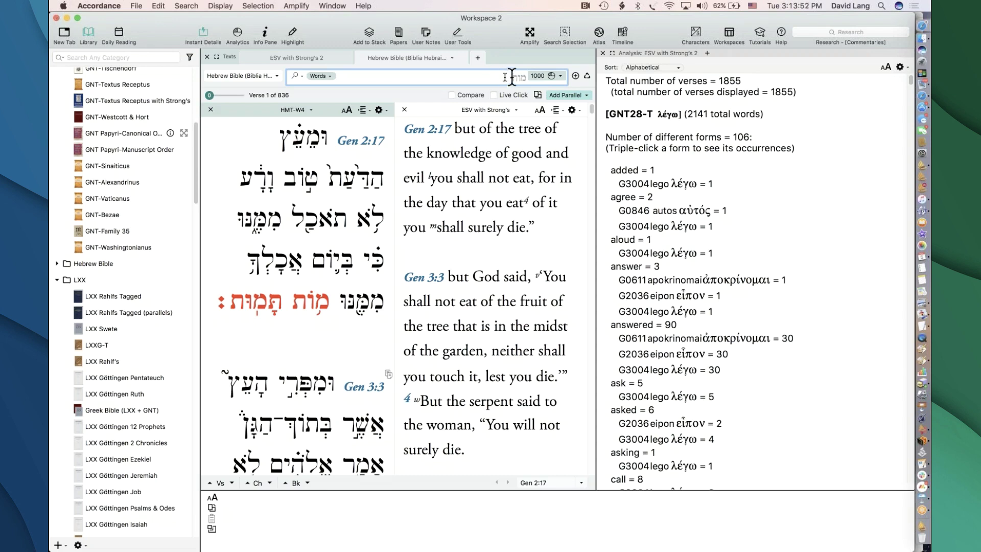
# - Select the whole search entry in the Hebrew tab and bring up the choices for a new tab
pyautogui.press('super+a')
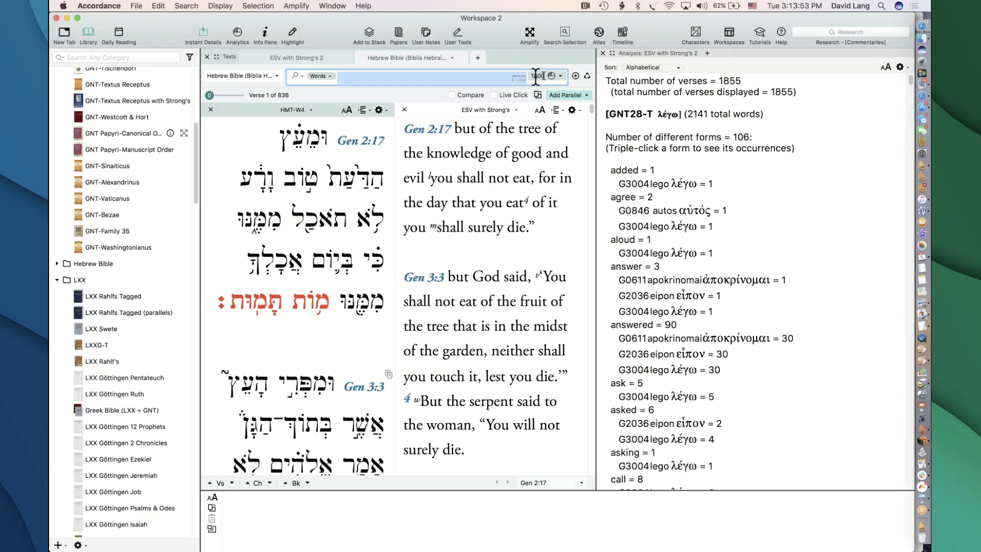
pyautogui.click(136, 5)
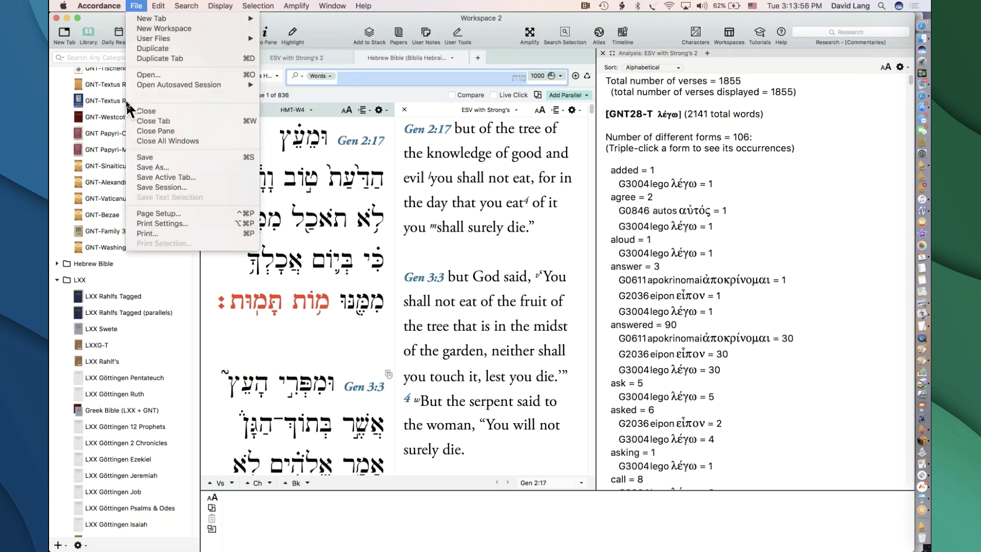
pyautogui.moveTo(155, 18)
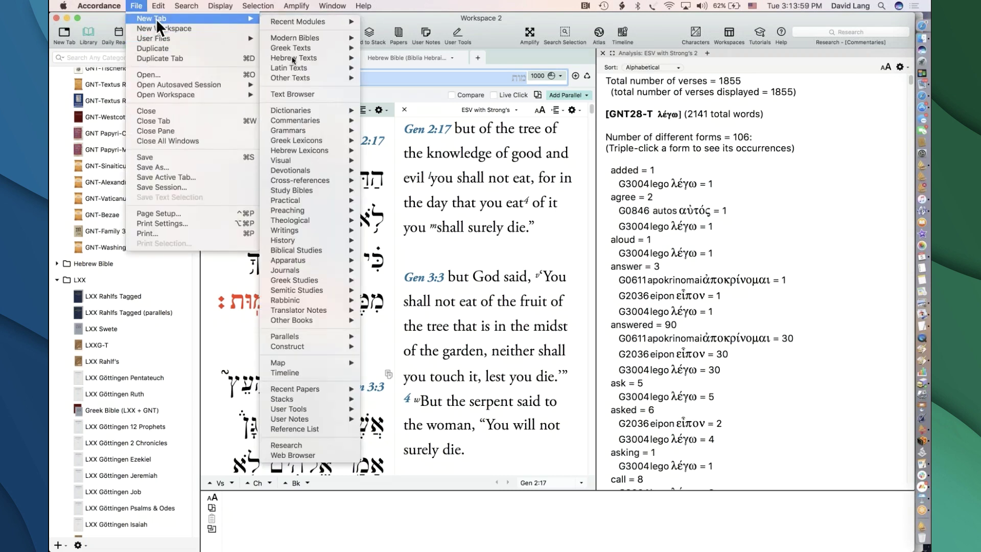
# - Open a new Hebrew Construct search and check the parsing of the two highlighted verbs in Gen 2:17
pyautogui.moveTo(286, 347)
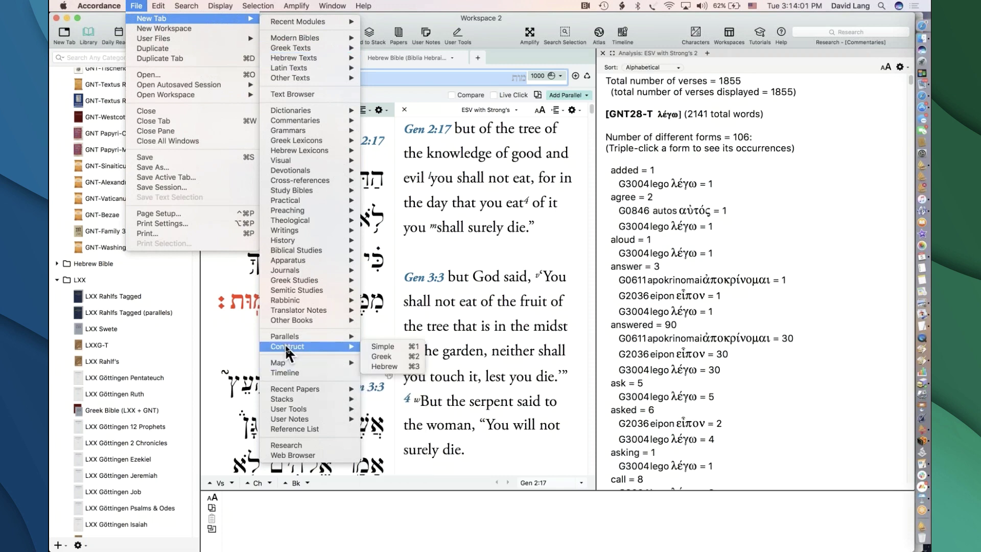
pyautogui.click(388, 366)
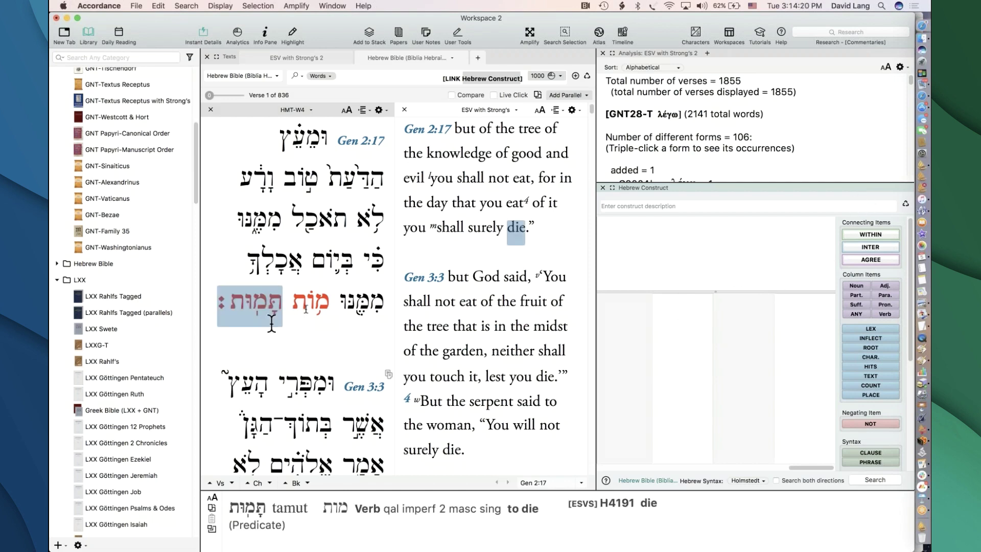
pyautogui.moveTo(310, 303)
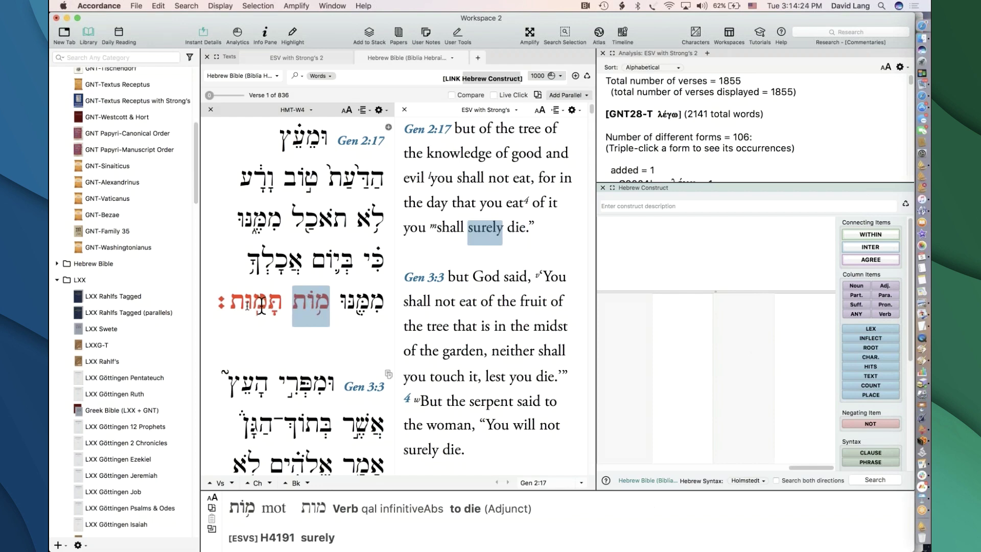
pyautogui.moveTo(246, 304)
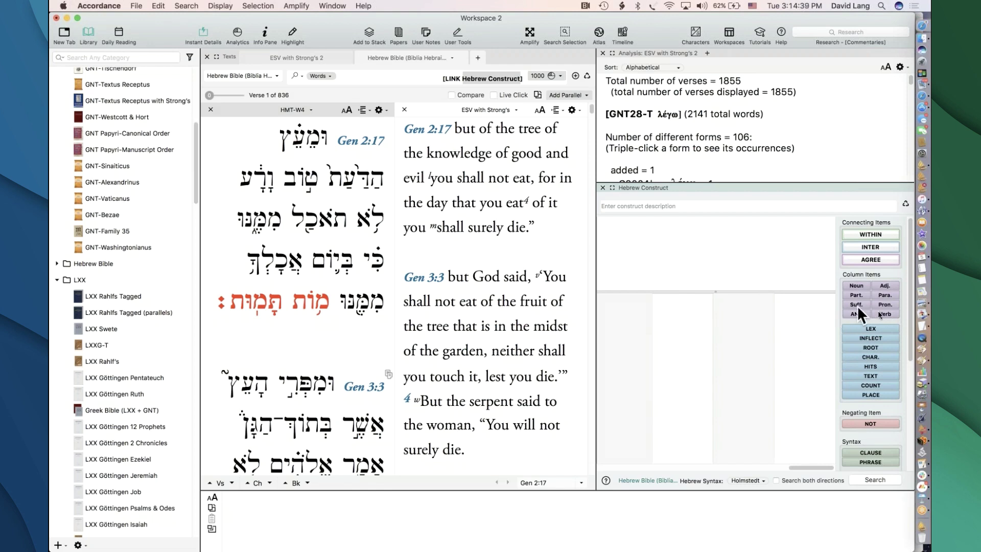
# - Add a verb with the infinitive absolute aspect to the construct's first column, reading from right to left
pyautogui.moveTo(880, 314); pyautogui.dragTo(808, 325)
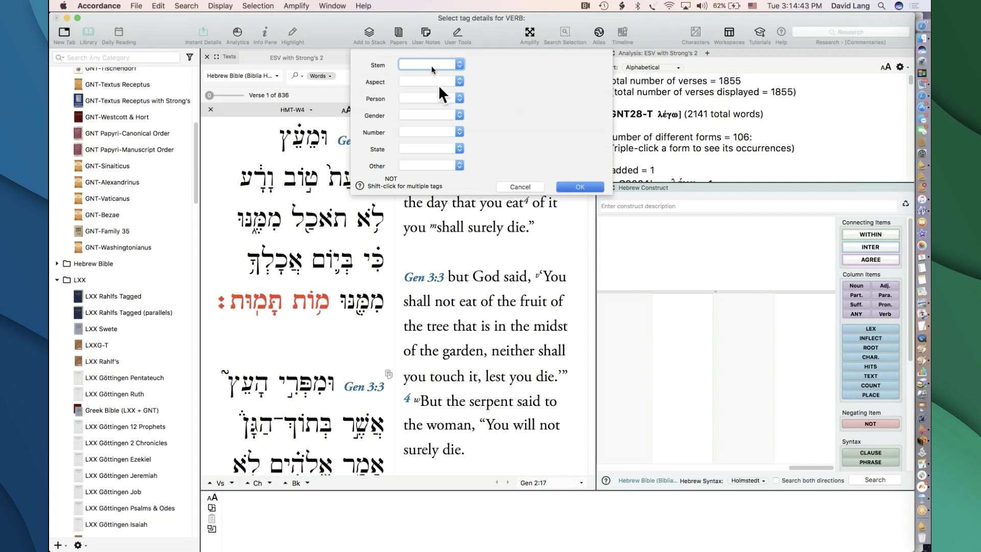
pyautogui.click(428, 81)
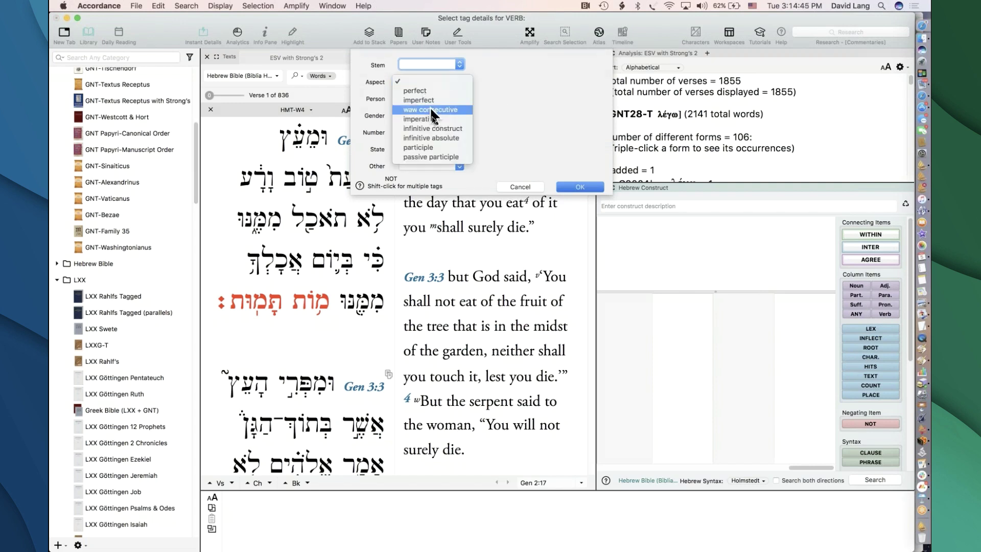
pyautogui.click(437, 137)
pyautogui.click(593, 189)
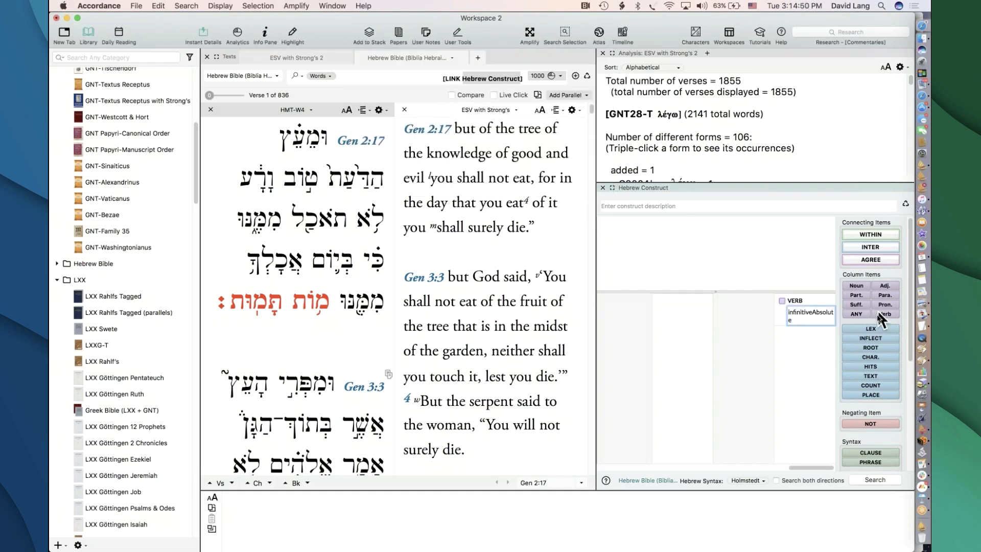
# - Add a second verb with the imperfect aspect to the construct column following the infinitive absolute
pyautogui.moveTo(879, 313); pyautogui.dragTo(744, 308)
pyautogui.click(418, 77)
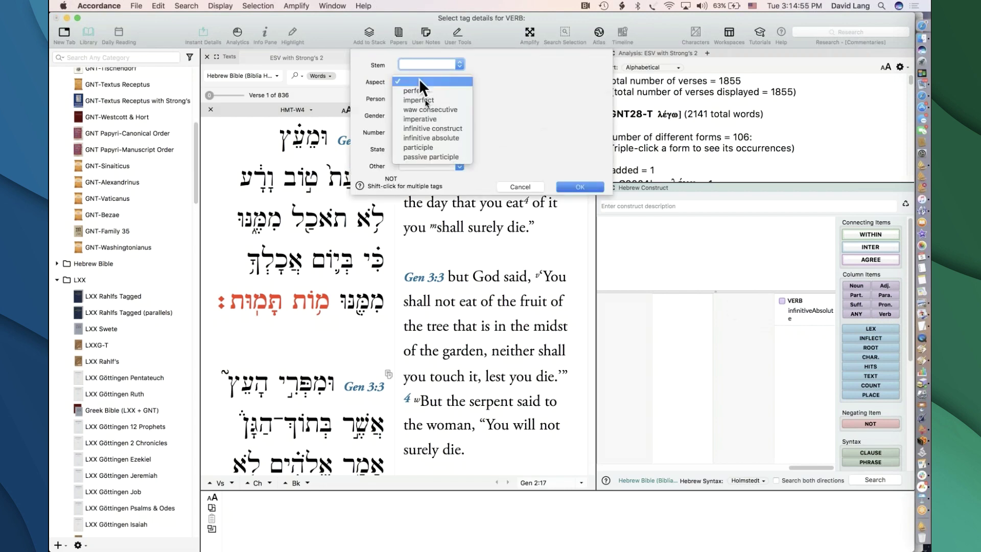
pyautogui.click(425, 99)
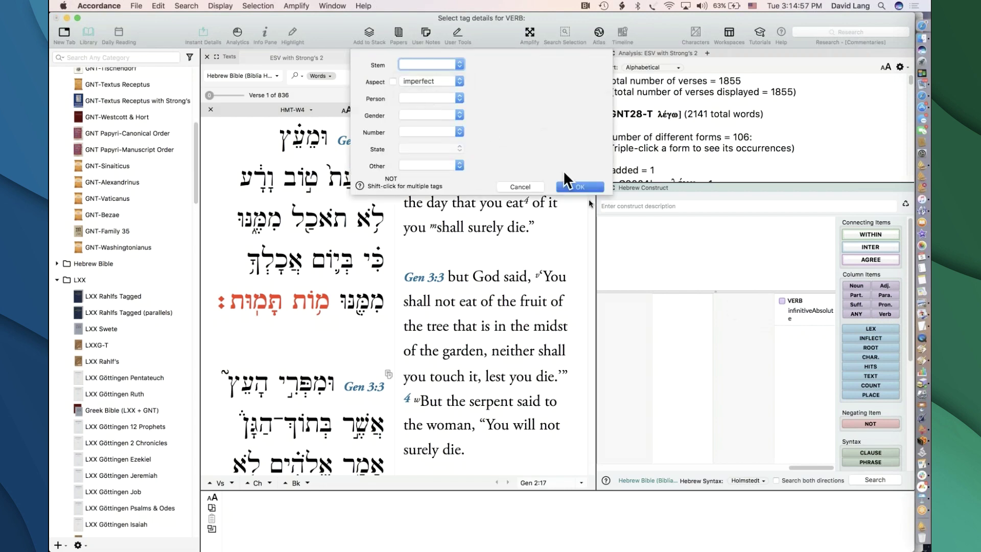
pyautogui.click(570, 188)
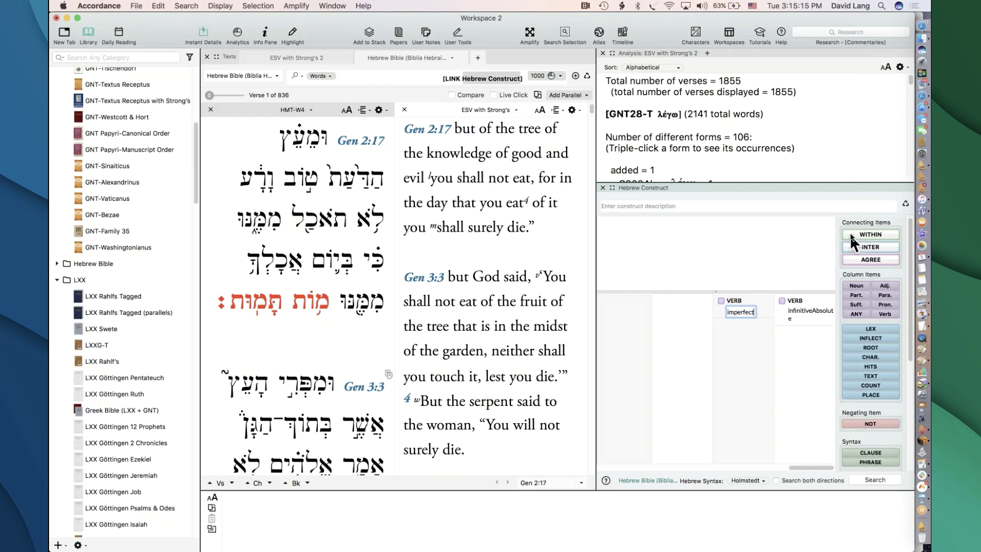
# - Connect the two verb columns with a WITHIN item limited to 5 words
pyautogui.moveTo(850, 234); pyautogui.dragTo(781, 229)
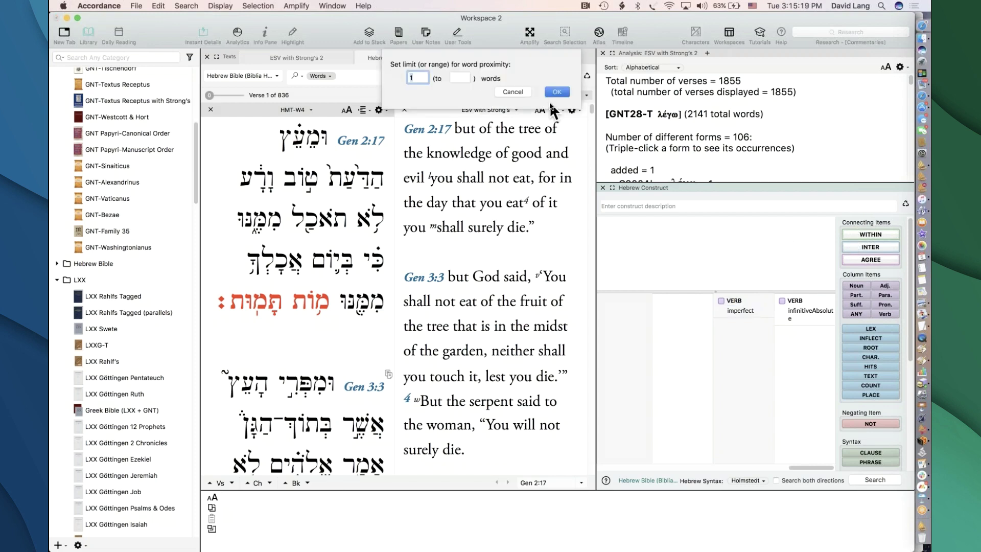
pyautogui.write('5')
pyautogui.click(555, 92)
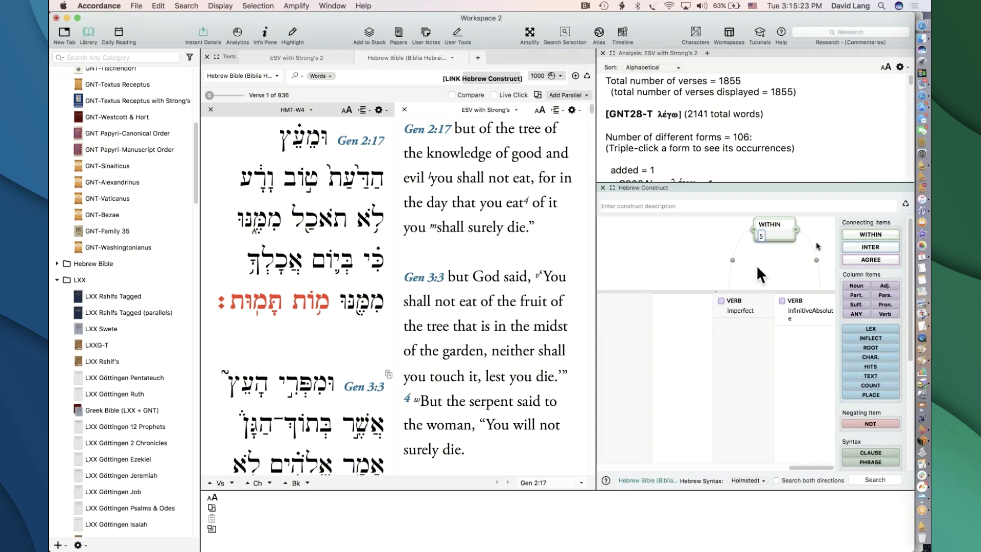
# - Connect the two verbs with an AGREE item that requires the same lexical form and stem
pyautogui.moveTo(843, 261); pyautogui.dragTo(771, 256)
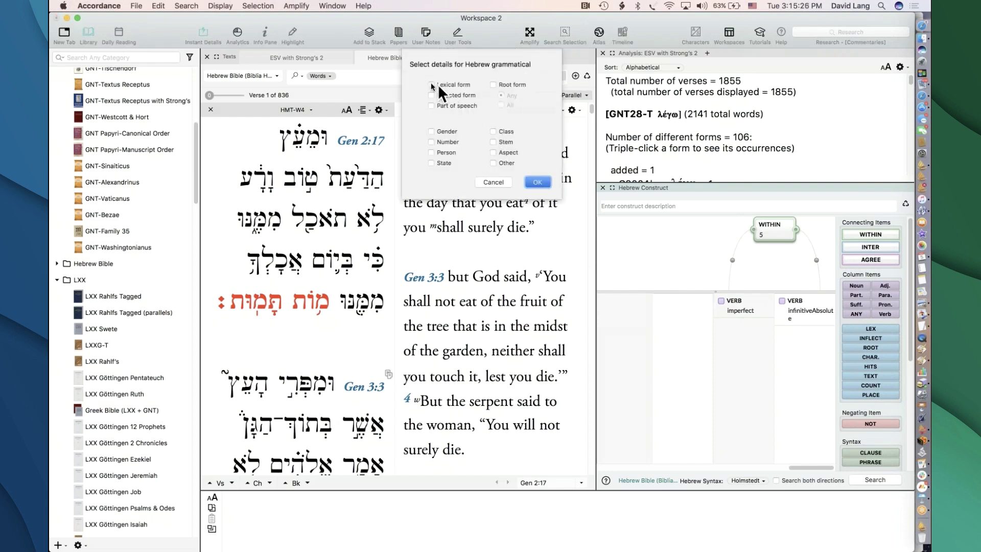
pyautogui.click(432, 86)
pyautogui.click(494, 142)
pyautogui.click(539, 182)
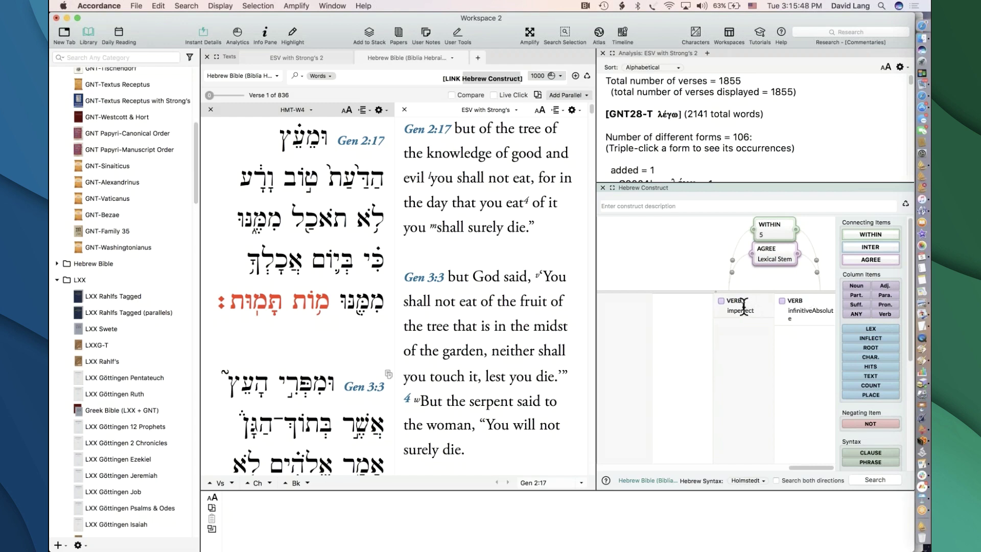
# - Run the linked construct search in the Hebrew Bible tab and browse the matching verses
pyautogui.click(766, 234)
pyautogui.write('5')
pyautogui.moveTo(374, 181)
pyautogui.press('Return')
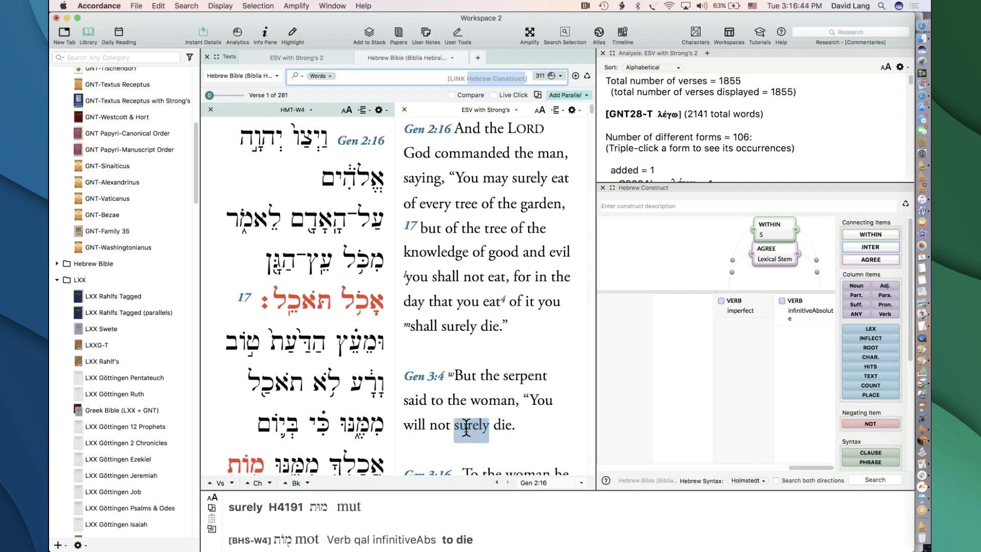
pyautogui.scroll(-5, 466, 428)
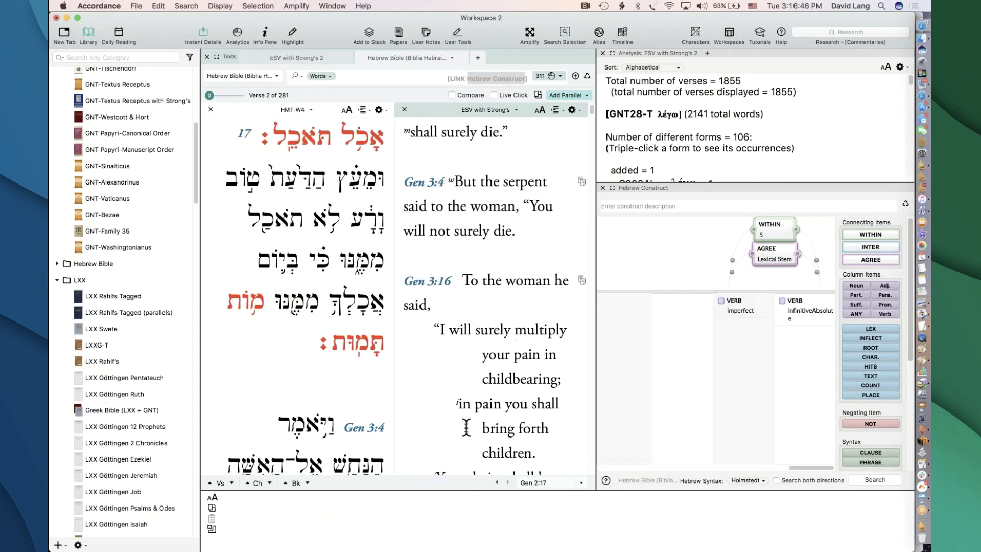
pyautogui.scroll(-2, 466, 428)
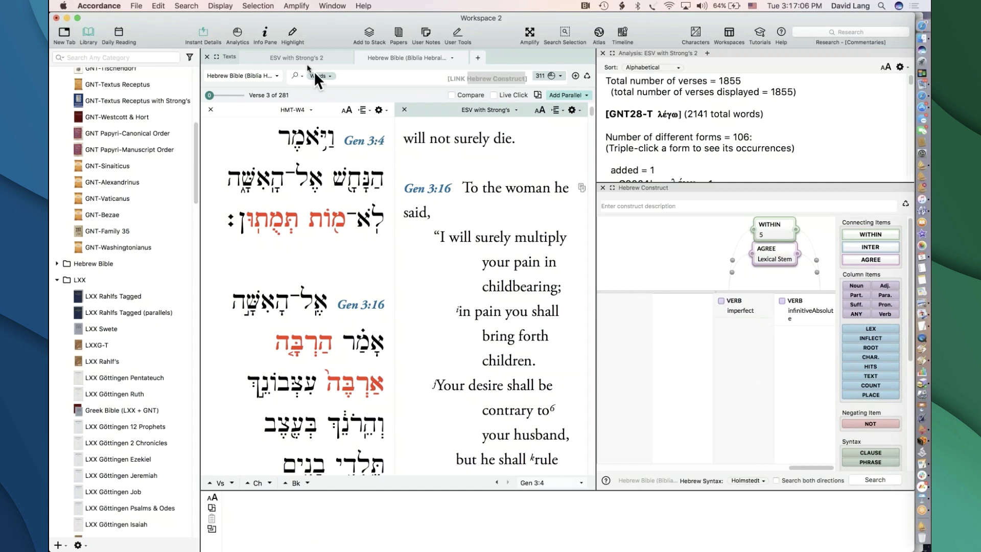
# - Start replacing the search in the ESV with Strong's 2 tab with a text search based on Hebrew Bible (Biblia Hebraica) Tagged
pyautogui.click(436, 74)
pyautogui.moveTo(436, 74); pyautogui.dragTo(298, 53)
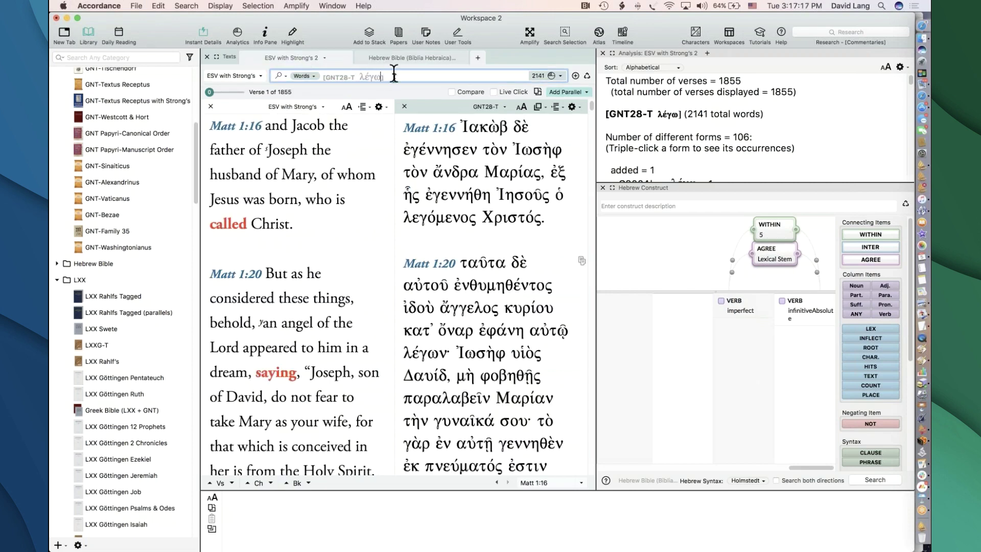
pyautogui.moveTo(395, 78); pyautogui.dragTo(289, 66)
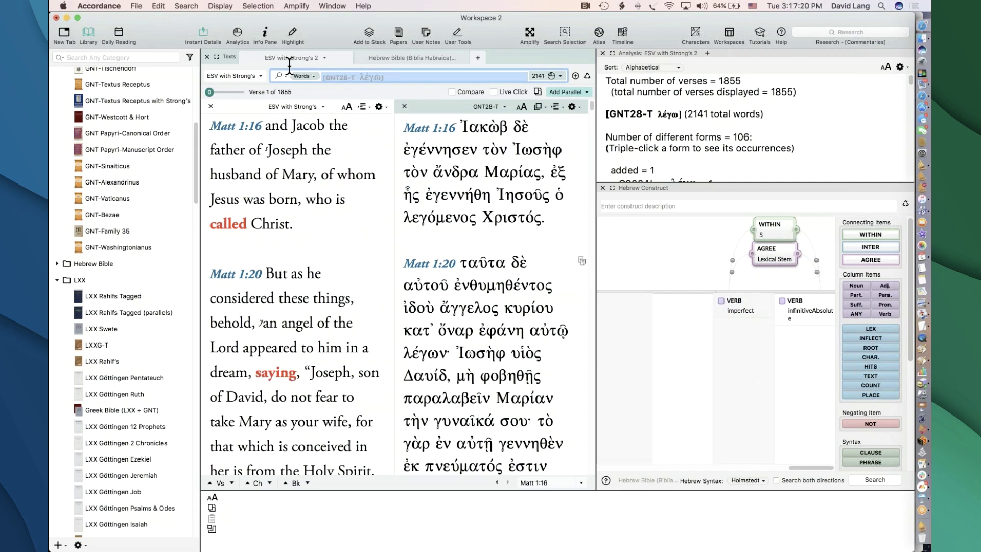
pyautogui.press('super+f')
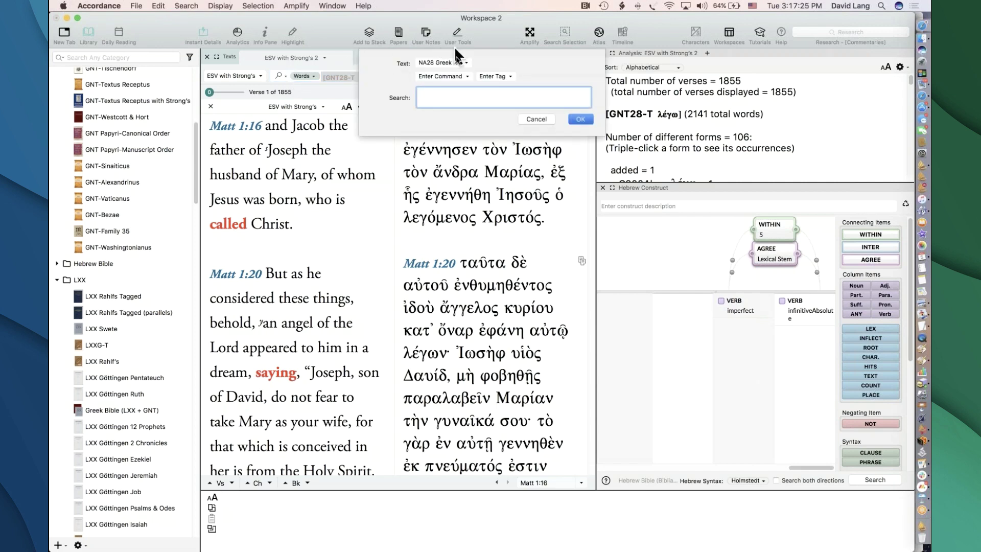
pyautogui.click(453, 62)
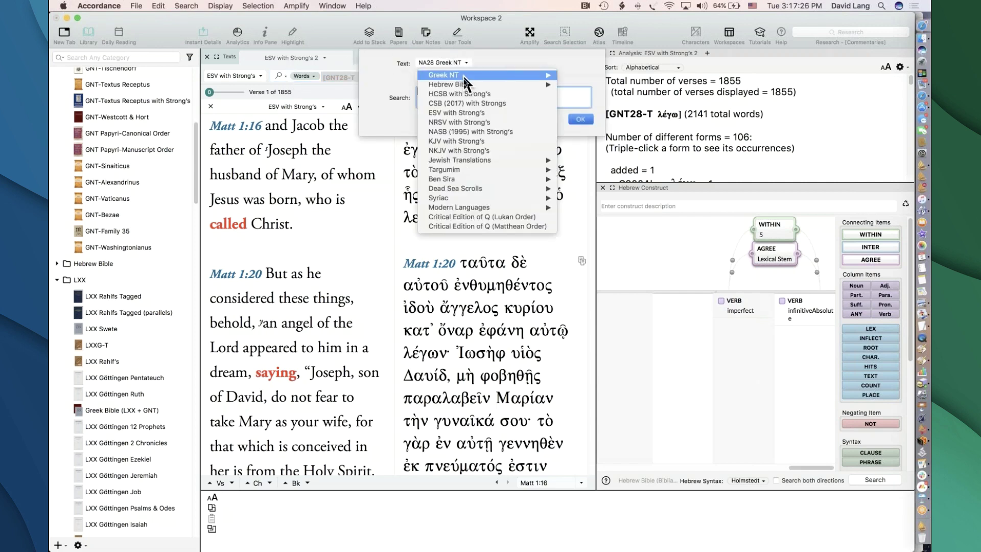
pyautogui.moveTo(468, 85)
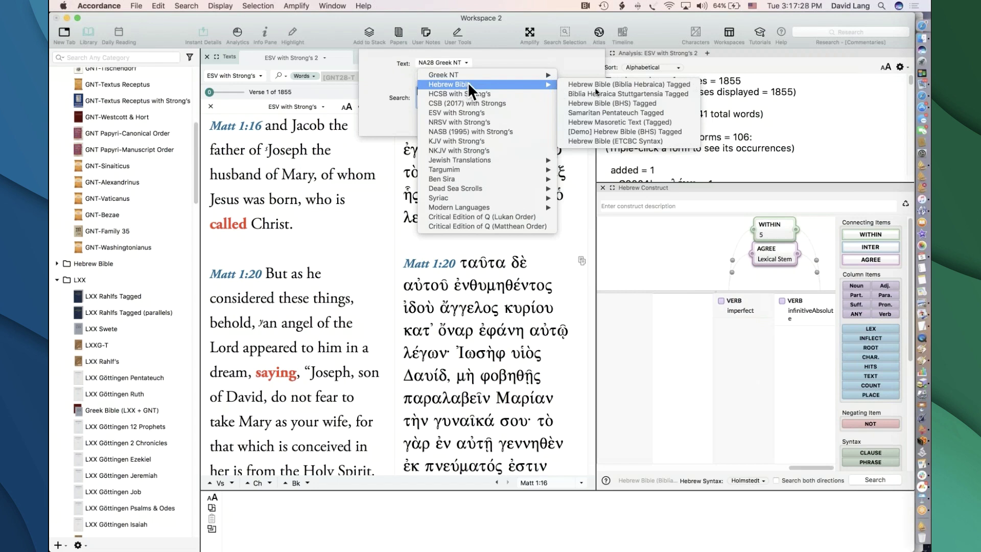
pyautogui.click(607, 84)
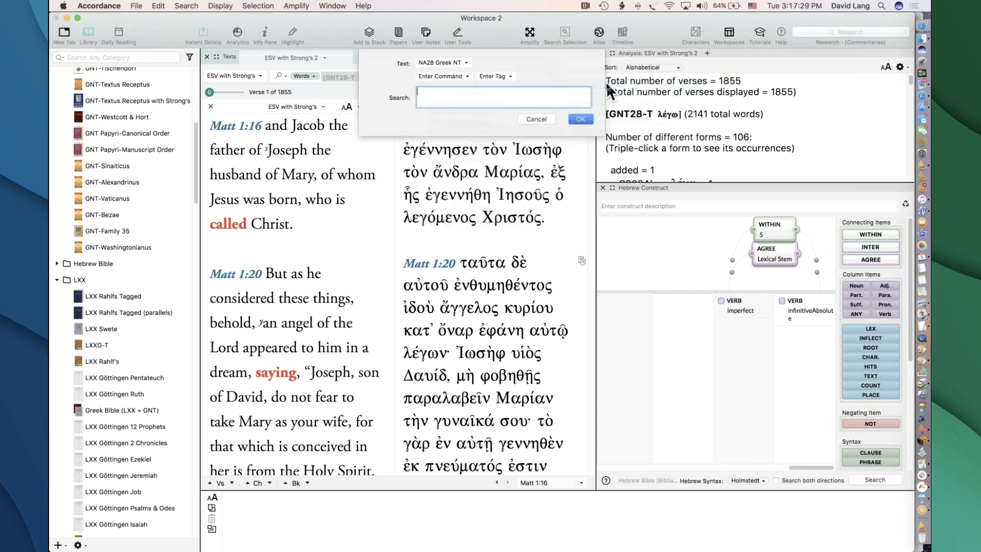
# - Add a LINK command pointing to the Hebrew Construct tab and insert it into the ESV search entry
pyautogui.click(437, 76)
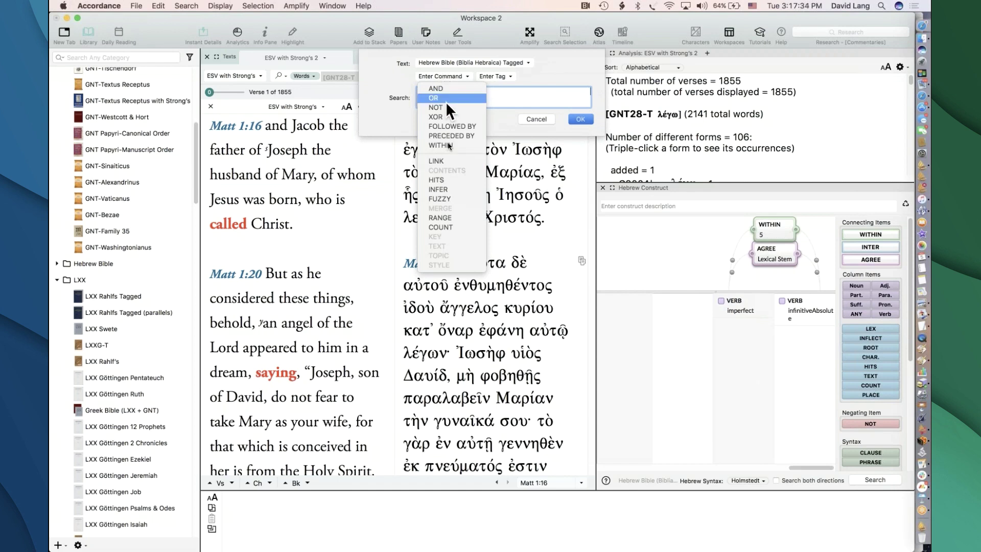
pyautogui.click(449, 161)
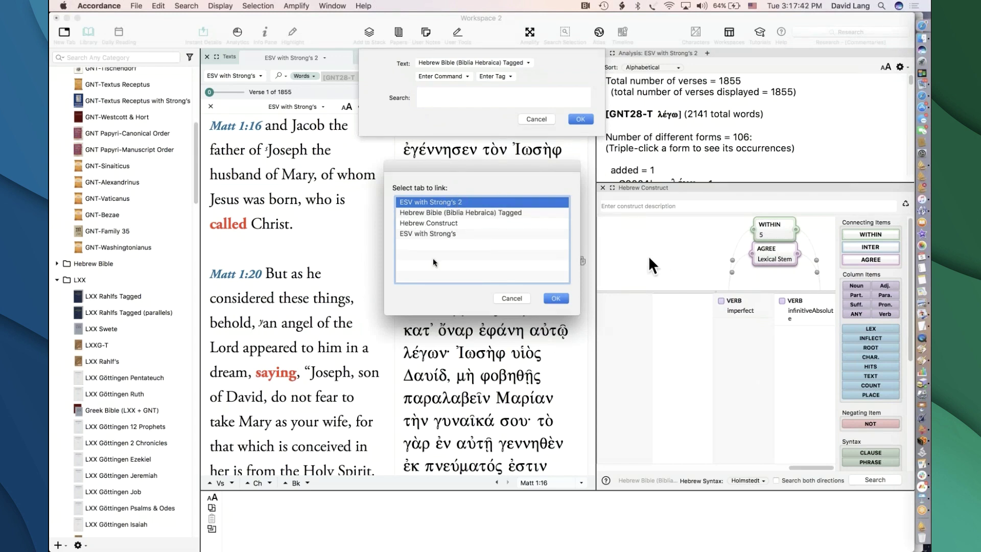
pyautogui.doubleClick(417, 222)
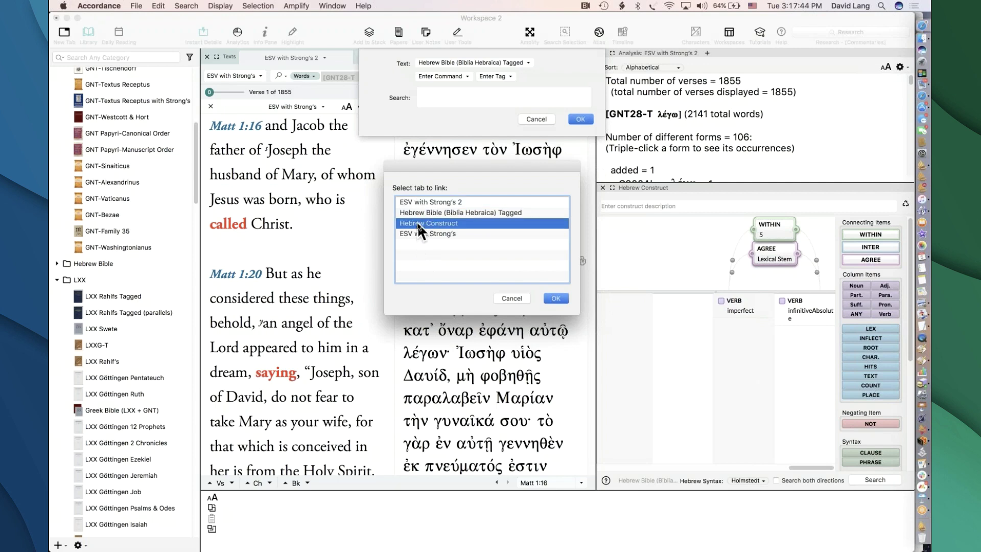
pyautogui.click(578, 120)
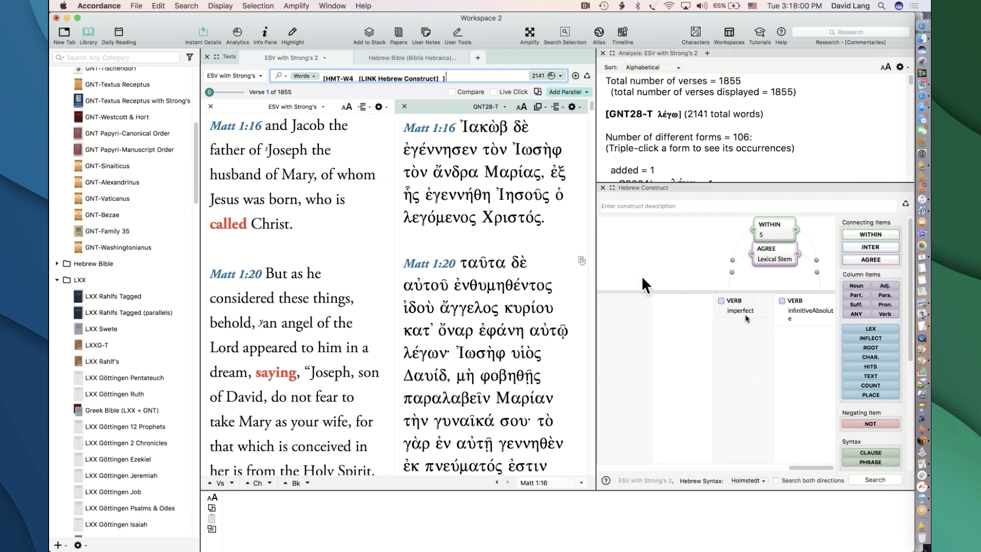
# - Run the linked ESV search and show Hebrew Bible (Biblia Hebraica) Tagged as the parallel text for reviewing the hits
pyautogui.moveTo(509, 289)
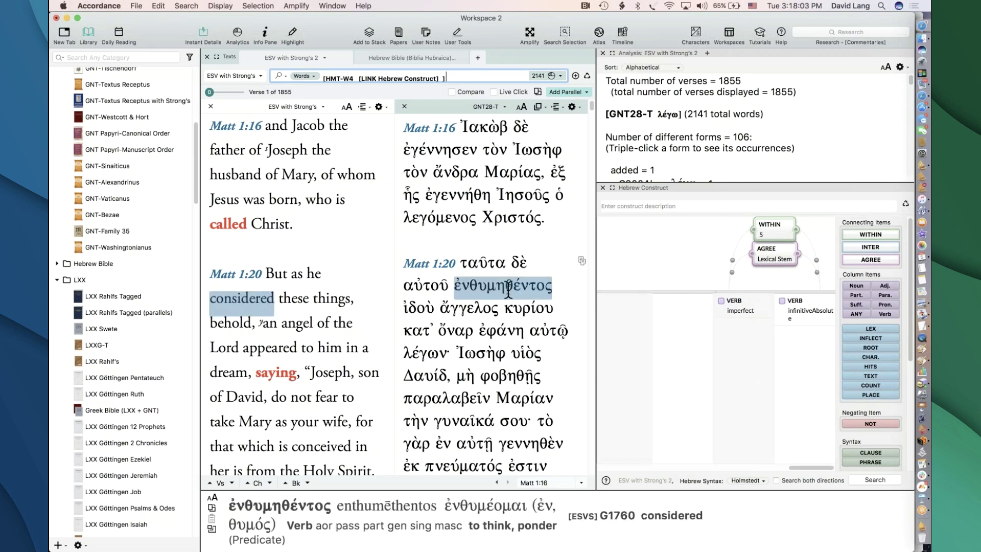
pyautogui.press('Return')
pyautogui.click(477, 106)
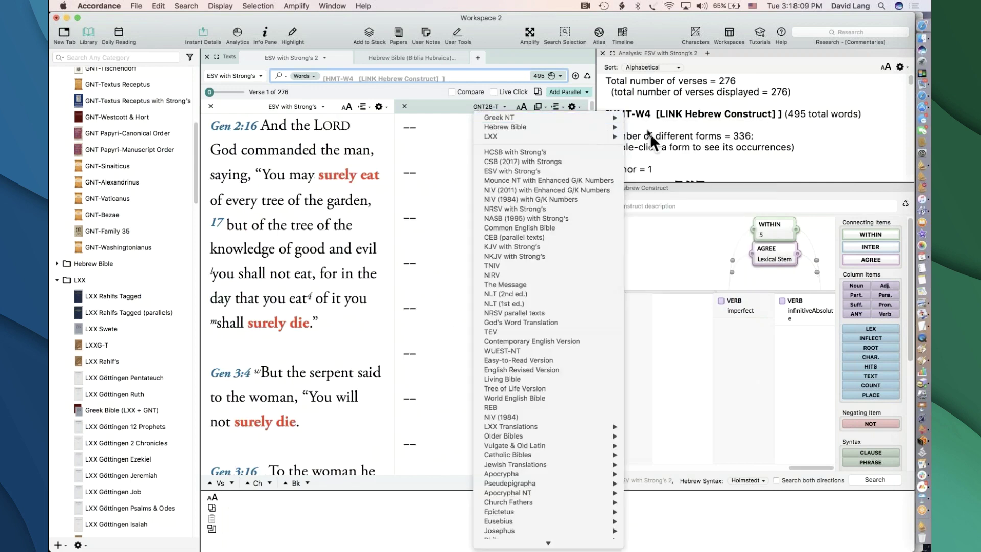
pyautogui.moveTo(606, 126)
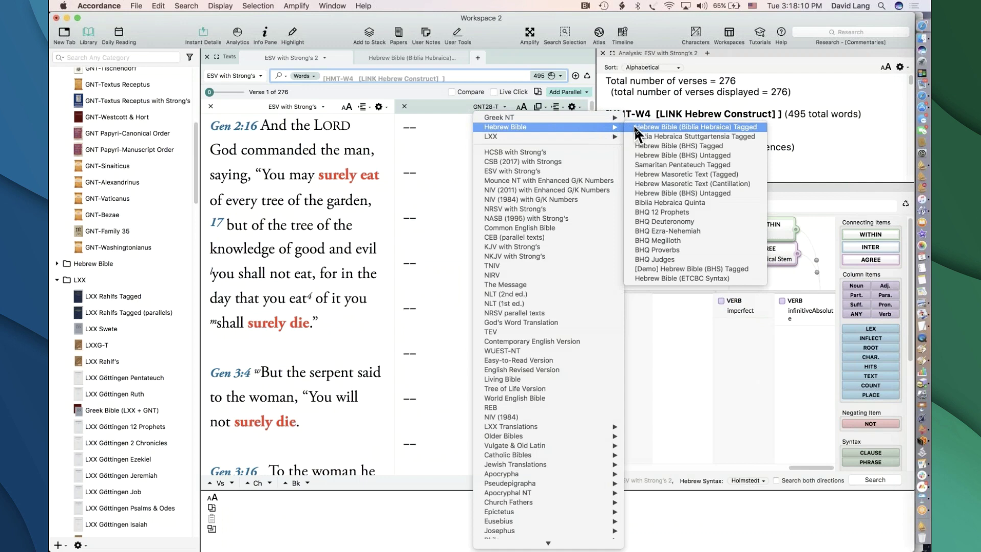
pyautogui.click(664, 127)
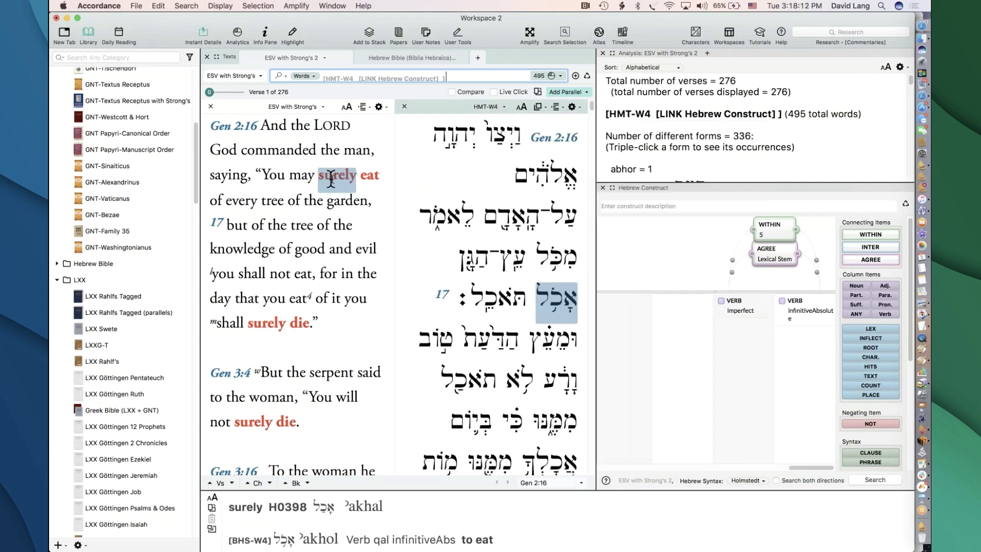
pyautogui.scroll(-5, 288, 368)
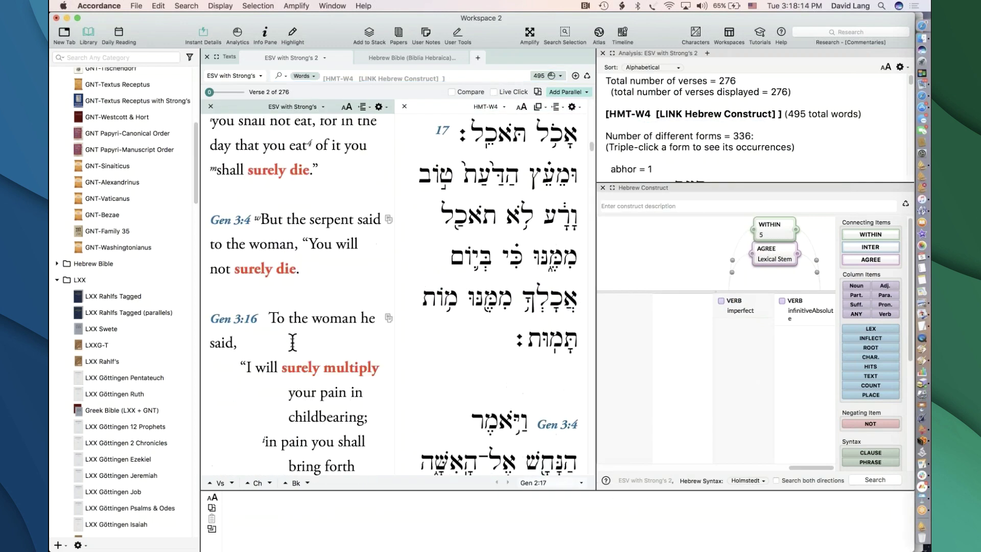
pyautogui.scroll(-10, 292, 341)
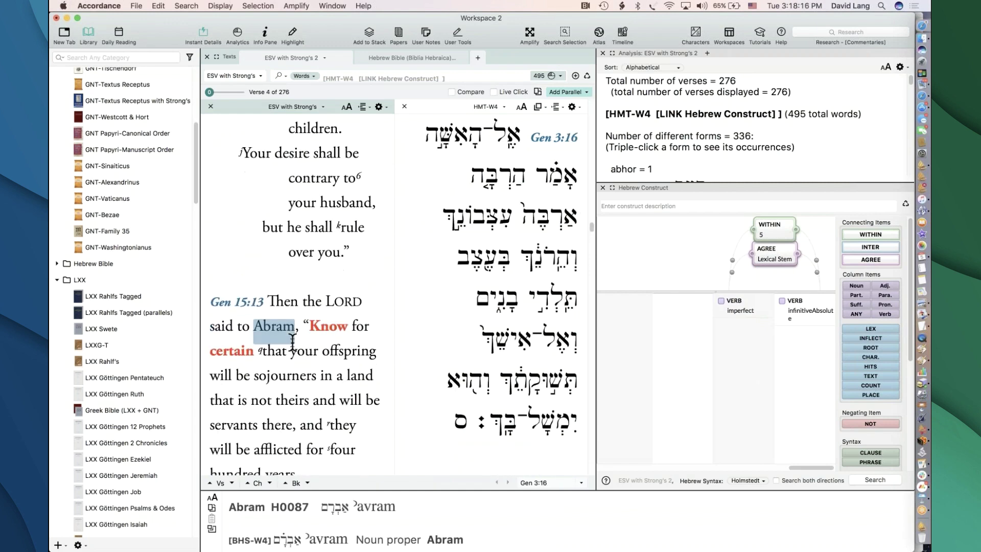
pyautogui.scroll(-2, 293, 341)
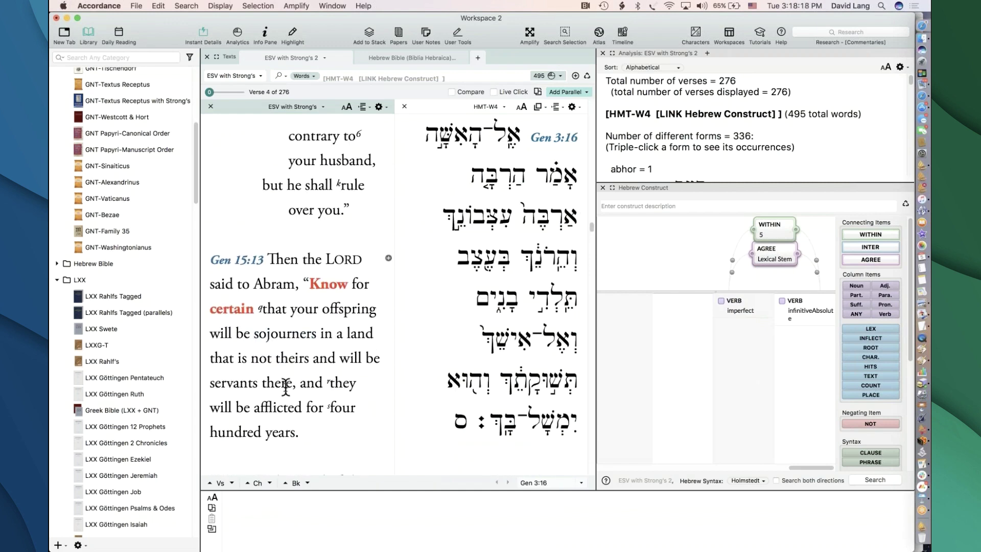
pyautogui.scroll(-8, 285, 387)
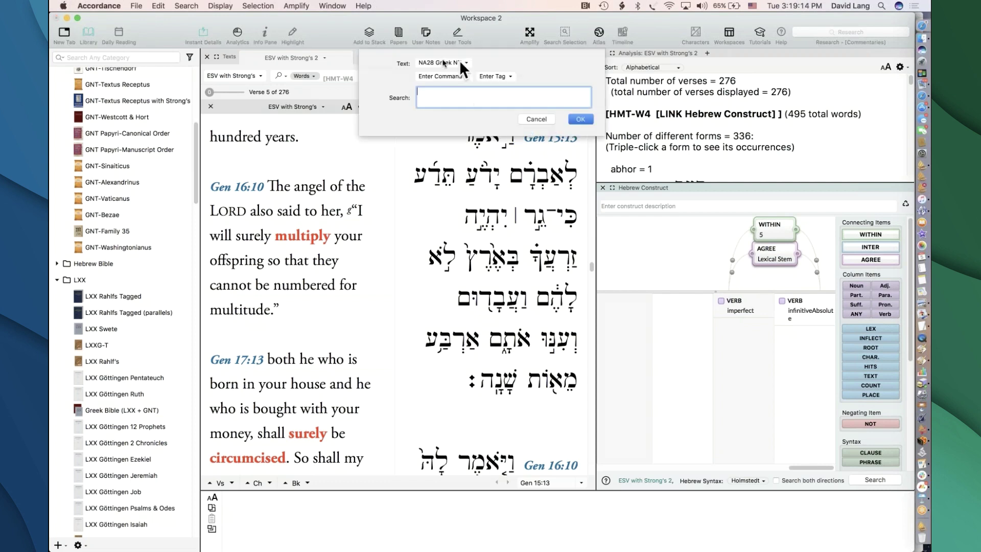
# - Restrict the infinitive absolute verb in the construct to the ESV with Strong's rendering "surely" and run the search
pyautogui.click(459, 61)
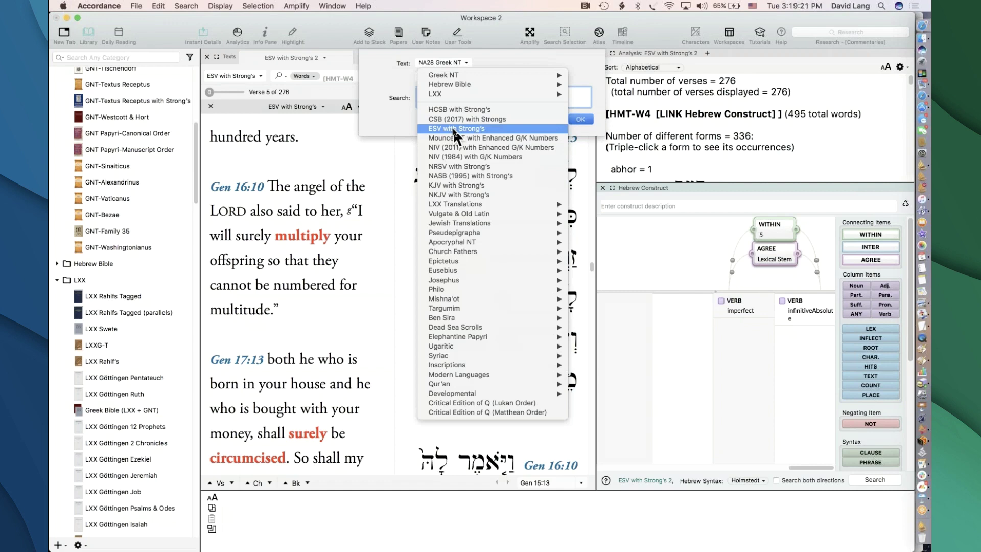
pyautogui.click(453, 128)
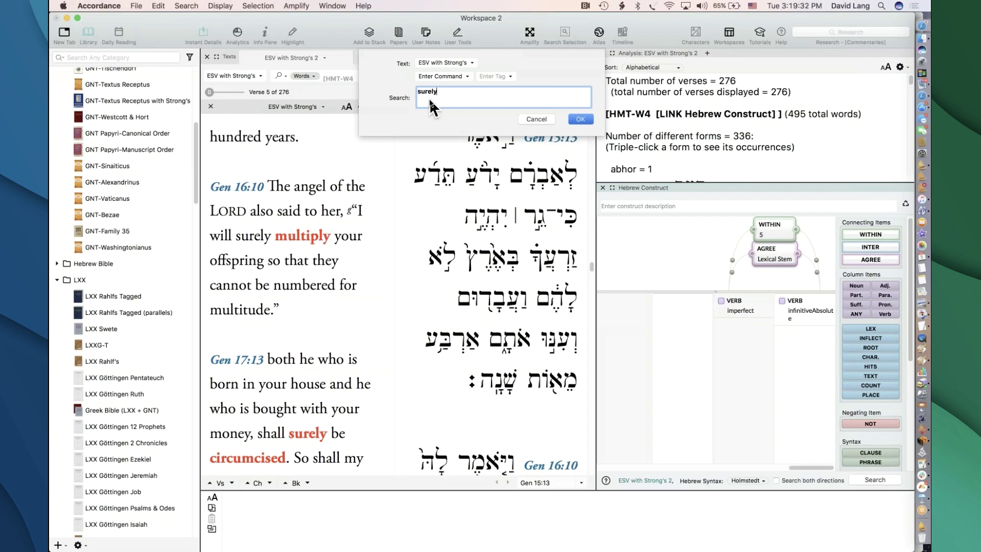
pyautogui.click(579, 120)
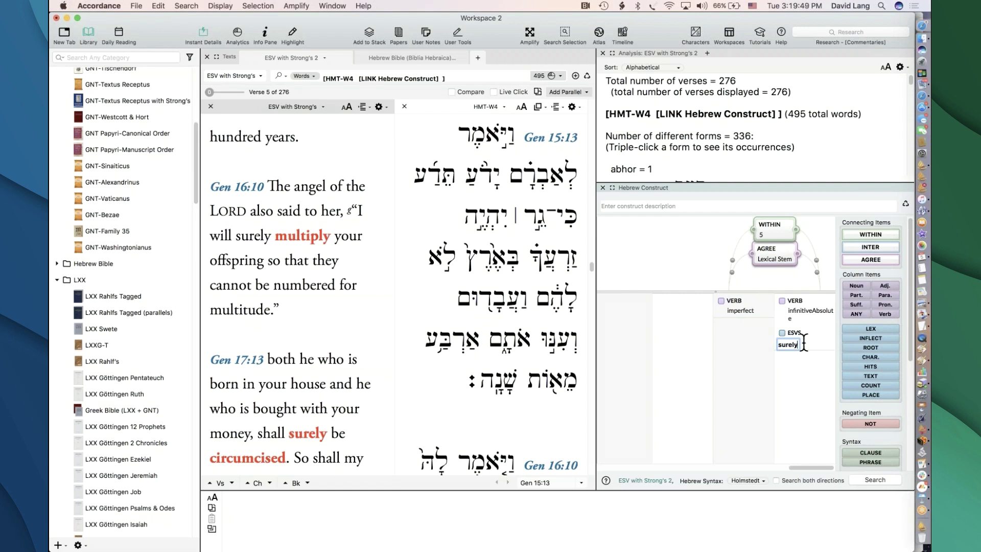
pyautogui.press('Return')
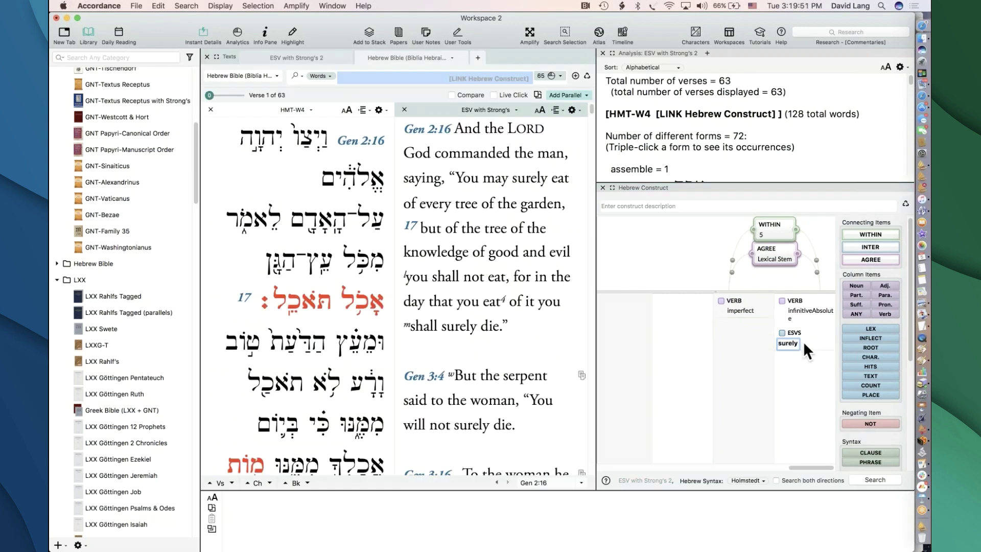
# - Review the updated hits in the ESV with Strong's 2 tab and look over the available search statistics
pyautogui.click(305, 57)
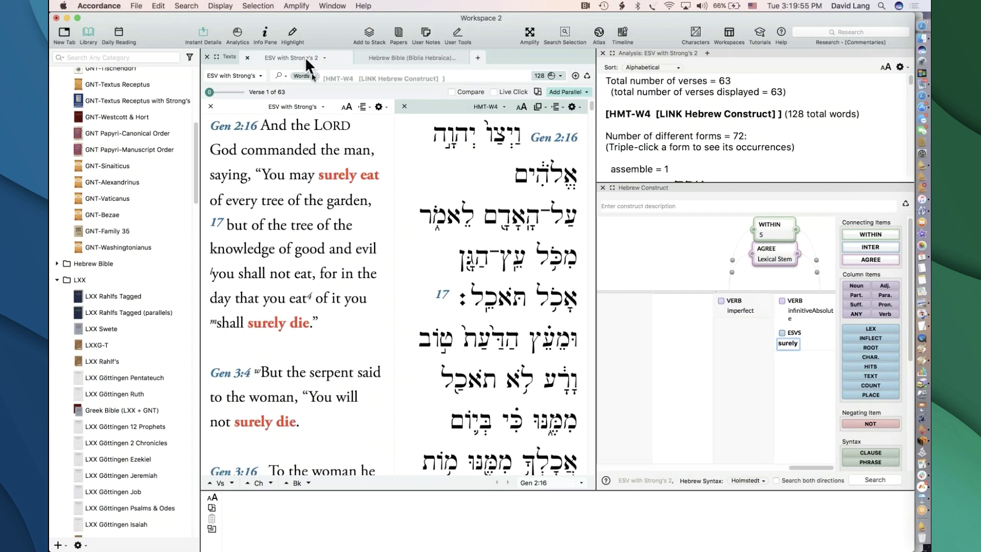
pyautogui.moveTo(352, 179)
pyautogui.scroll(-1, 337, 444)
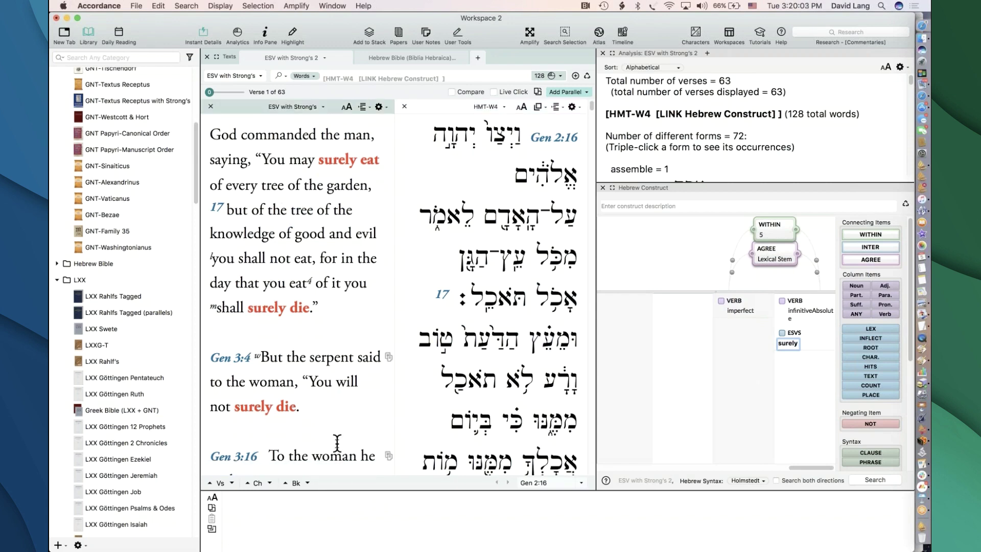
pyautogui.scroll(-1, 337, 443)
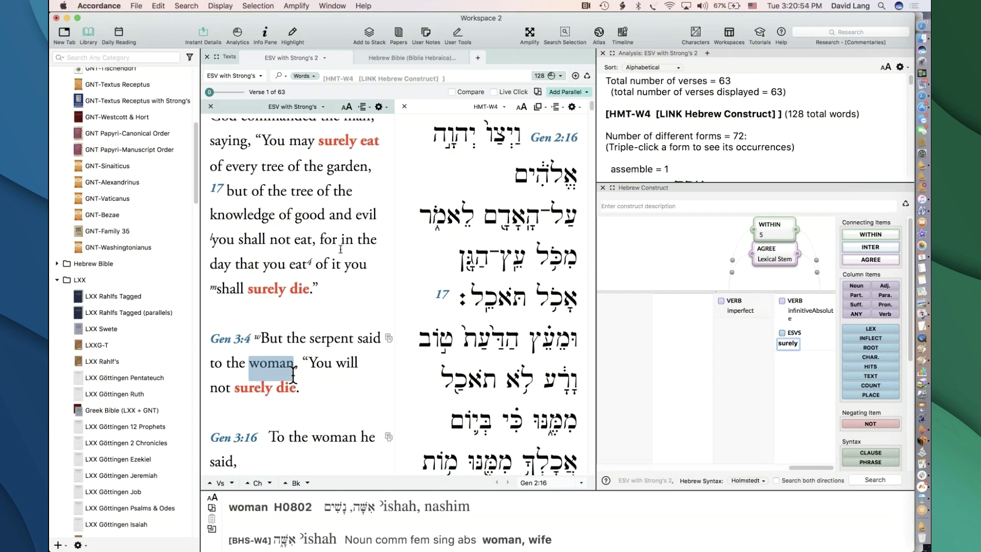
pyautogui.click(561, 76)
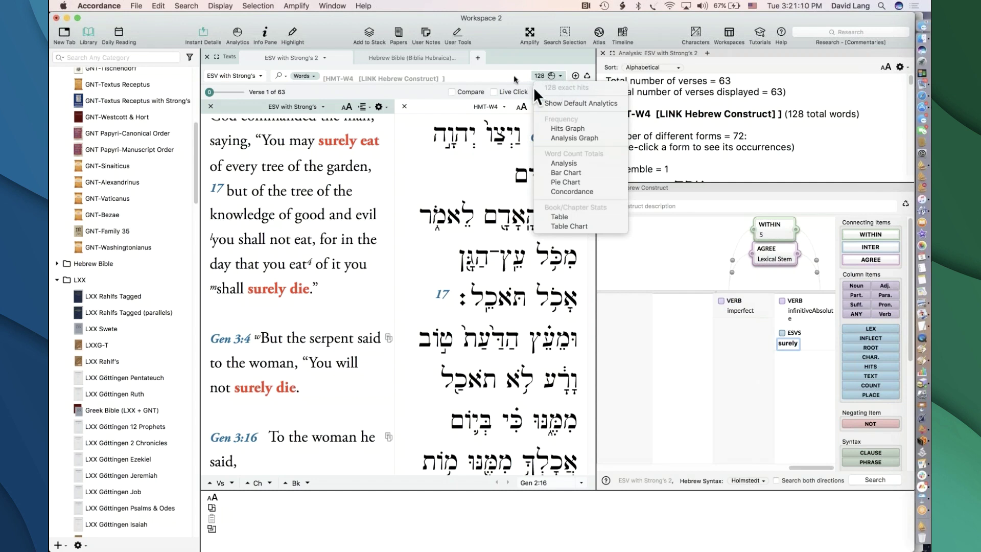
pyautogui.click(507, 72)
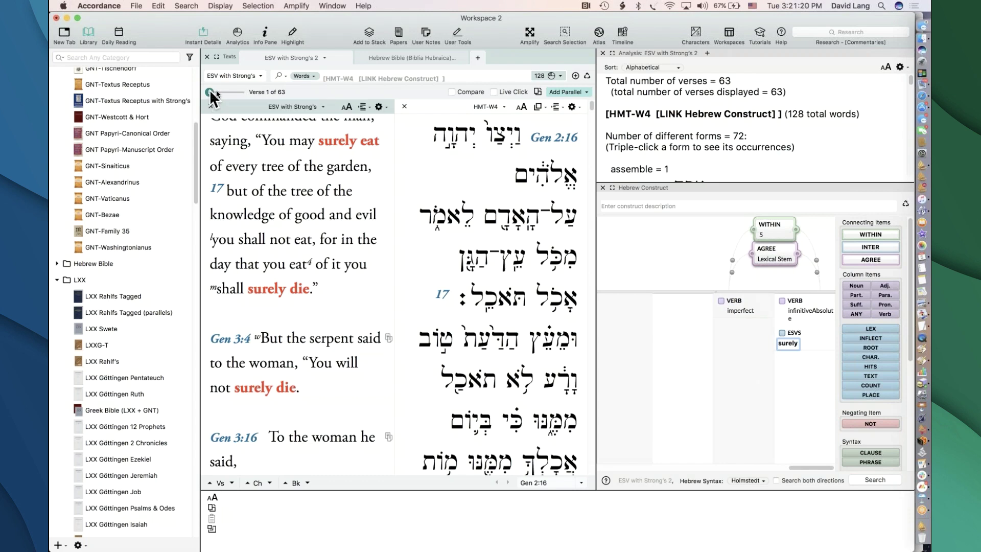
pyautogui.moveTo(211, 92)
pyautogui.mouseDown()
pyautogui.moveTo(237, 98)
pyautogui.moveTo(202, 91)
pyautogui.mouseUp()
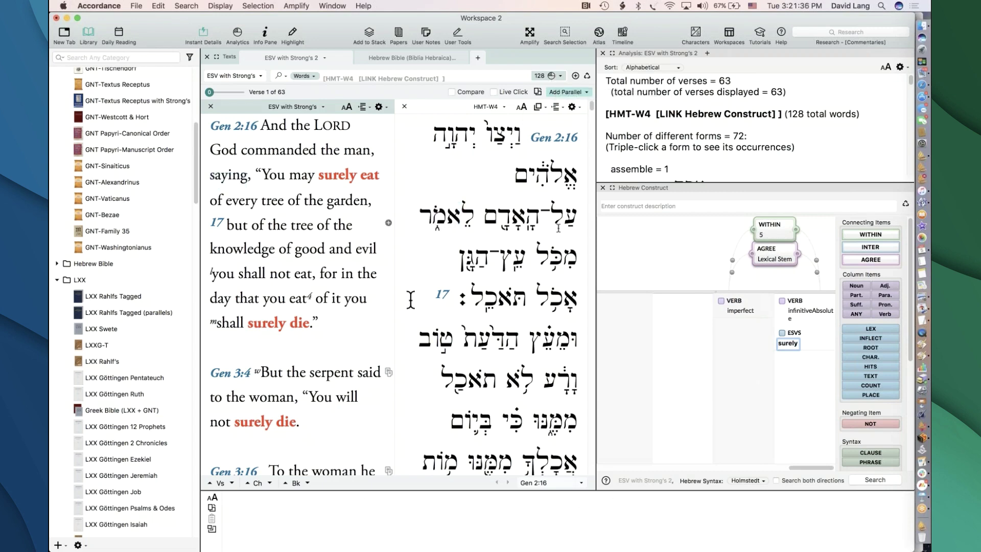
# - Close the Hebrew Construct and Hebrew Bible tabs, and set the remaining tab's search text to Hebrew Bible (Biblia Hebraica) Tagged
pyautogui.click(603, 188)
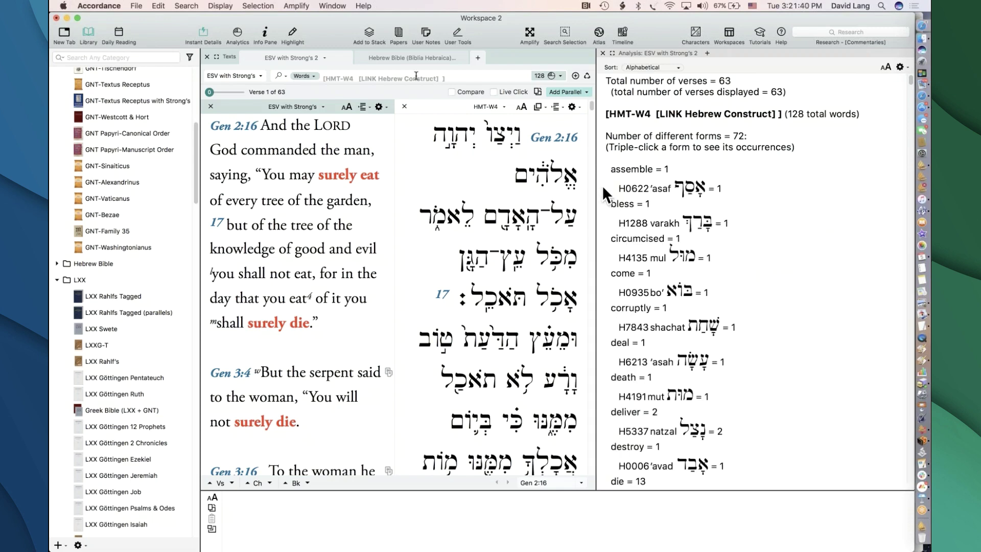
pyautogui.click(362, 57)
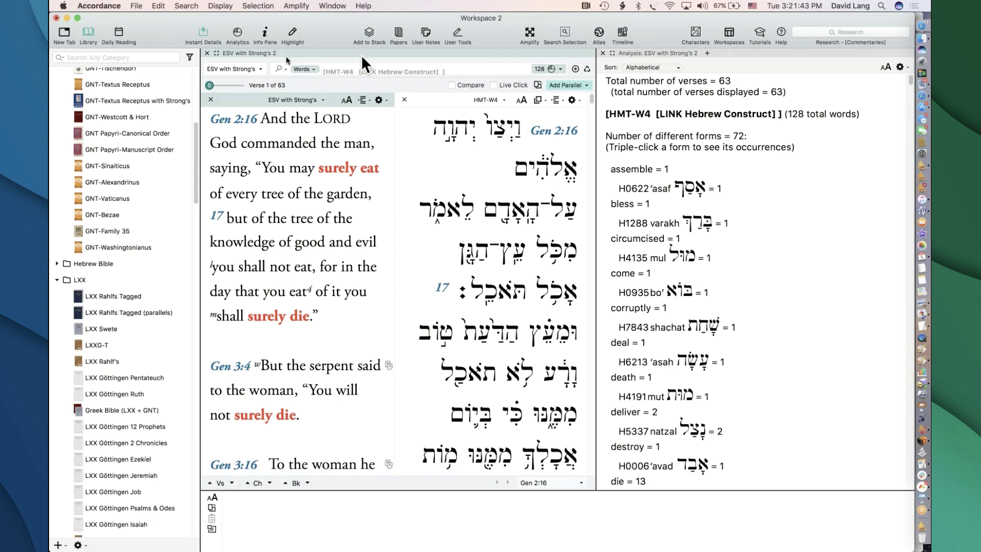
pyautogui.click(219, 68)
pyautogui.moveTo(232, 89)
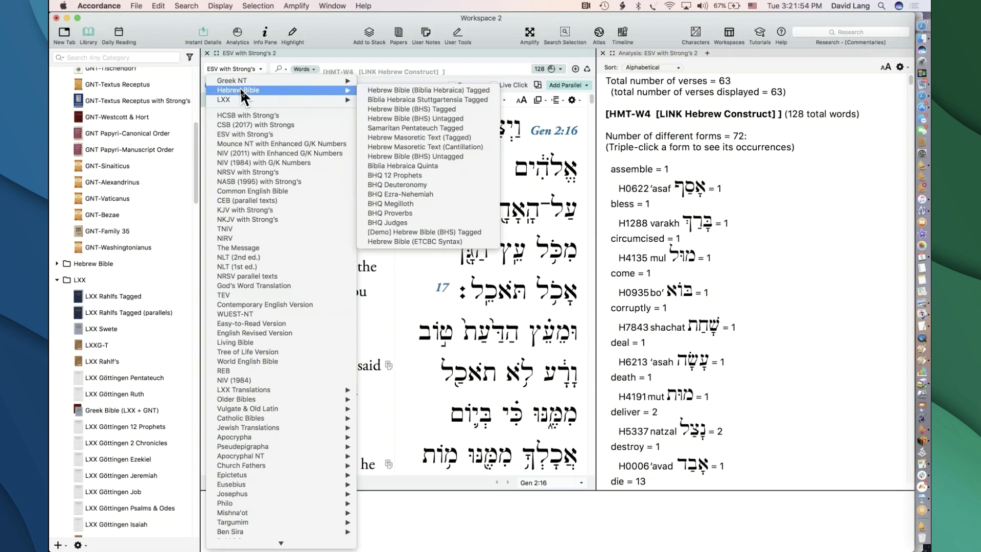
pyautogui.moveTo(347, 98)
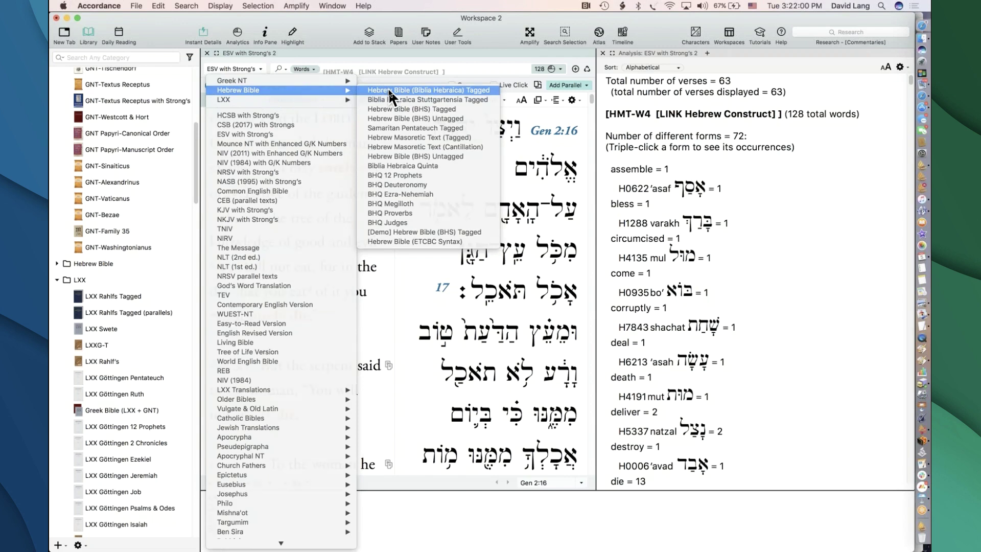
pyautogui.click(390, 91)
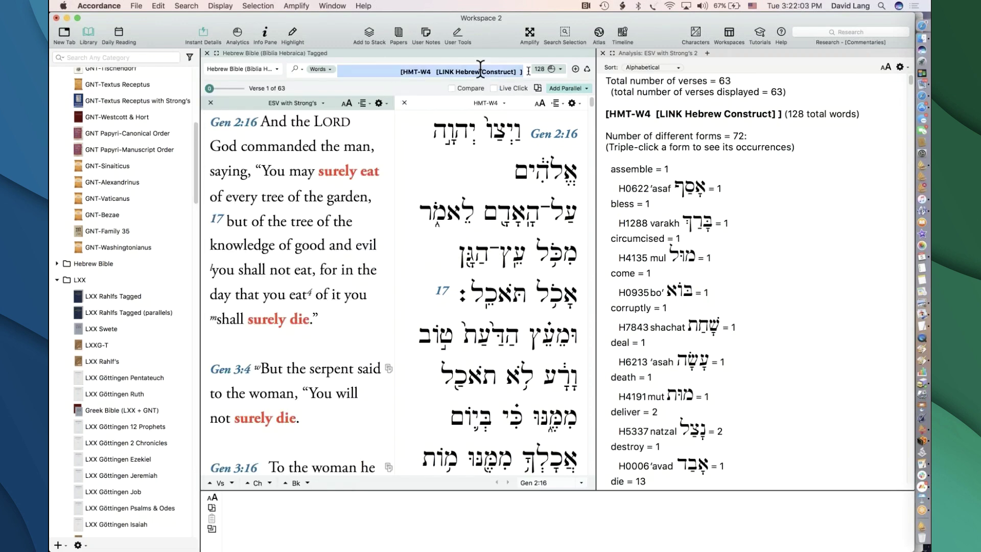
# - Replace the search entry with a TEXT command for αγαπαω in LXX Rahlfs Tagged
pyautogui.click(187, 6)
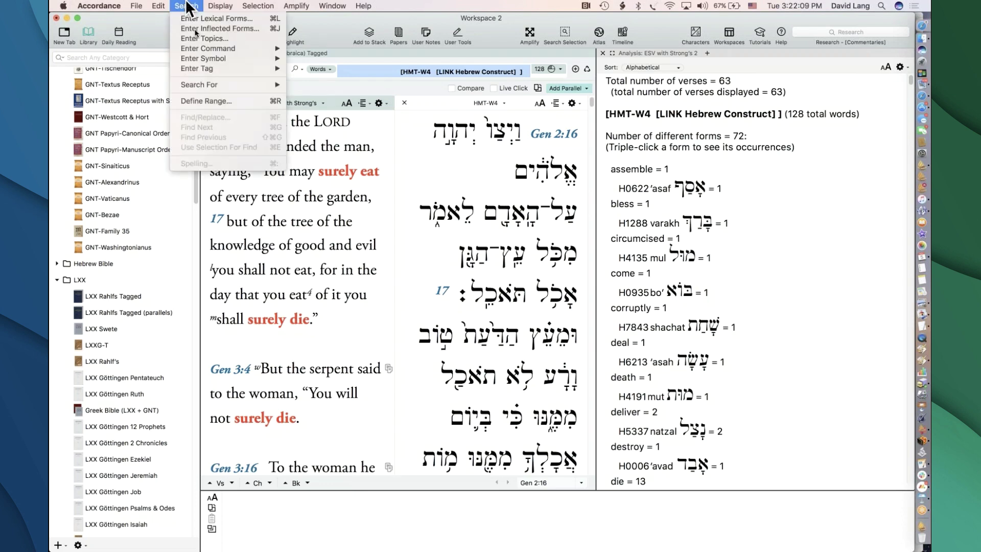
pyautogui.moveTo(197, 49)
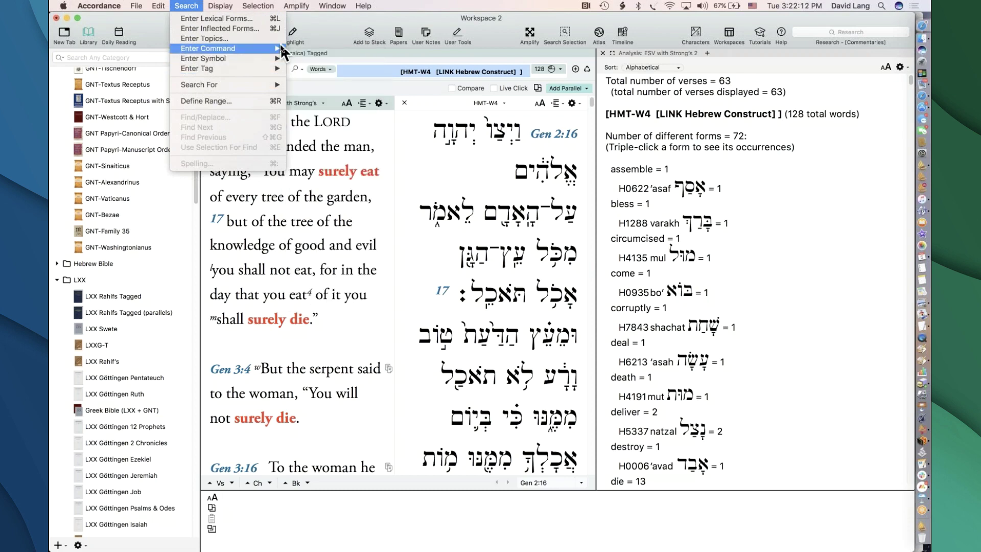
pyautogui.moveTo(276, 48)
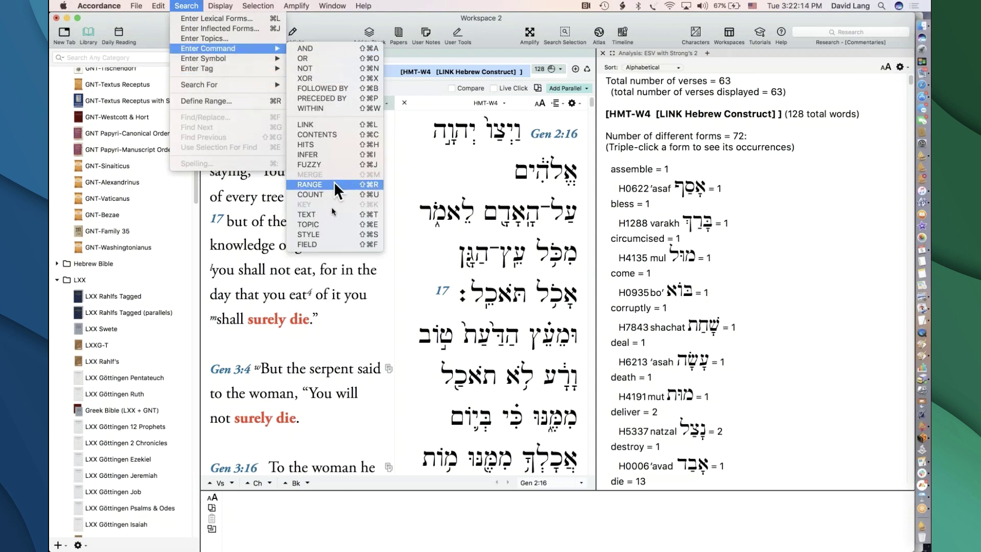
pyautogui.click(332, 215)
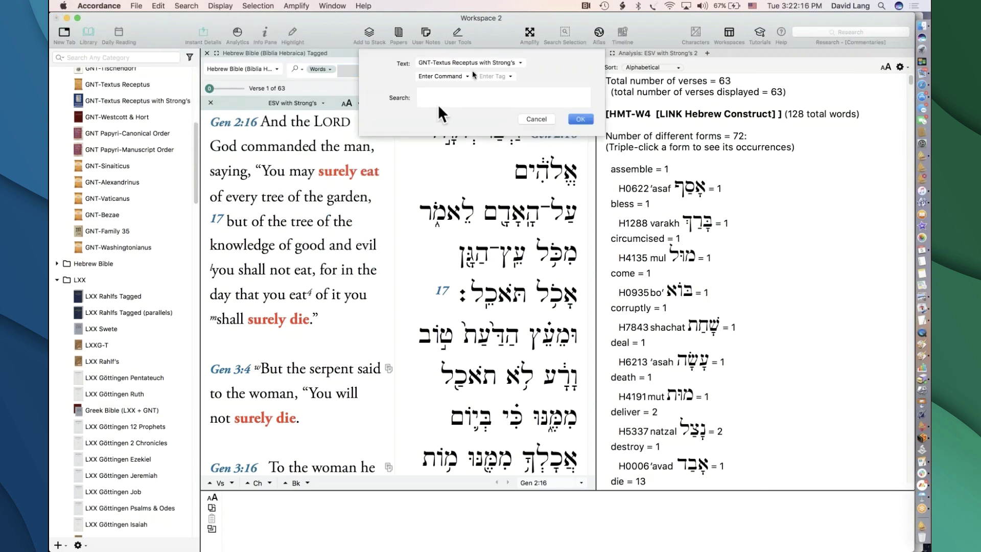
pyautogui.click(488, 63)
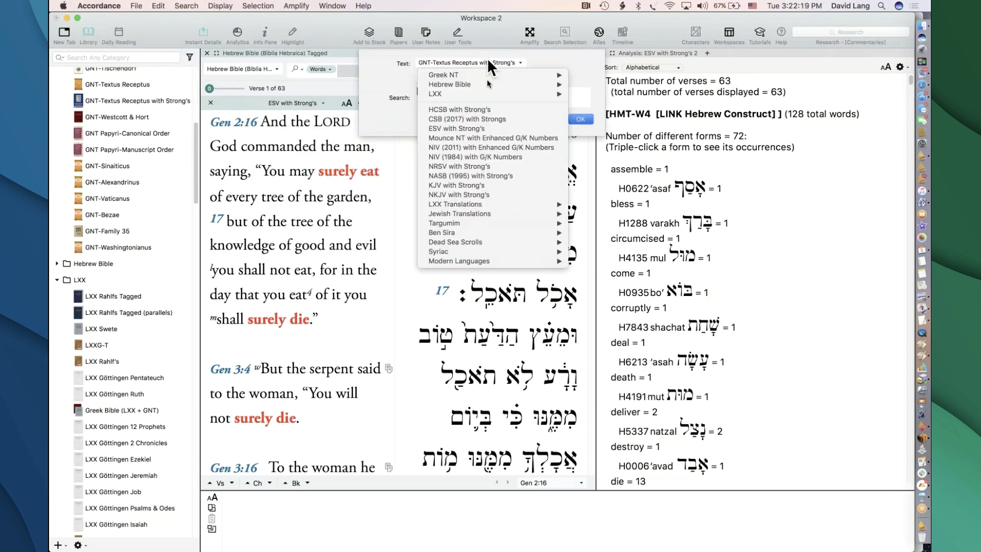
pyautogui.moveTo(485, 93)
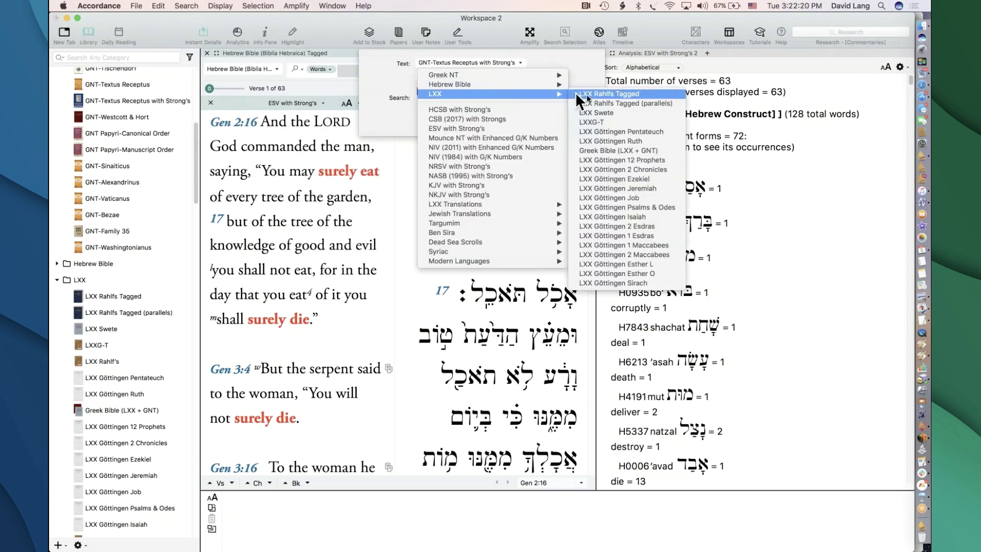
pyautogui.click(594, 93)
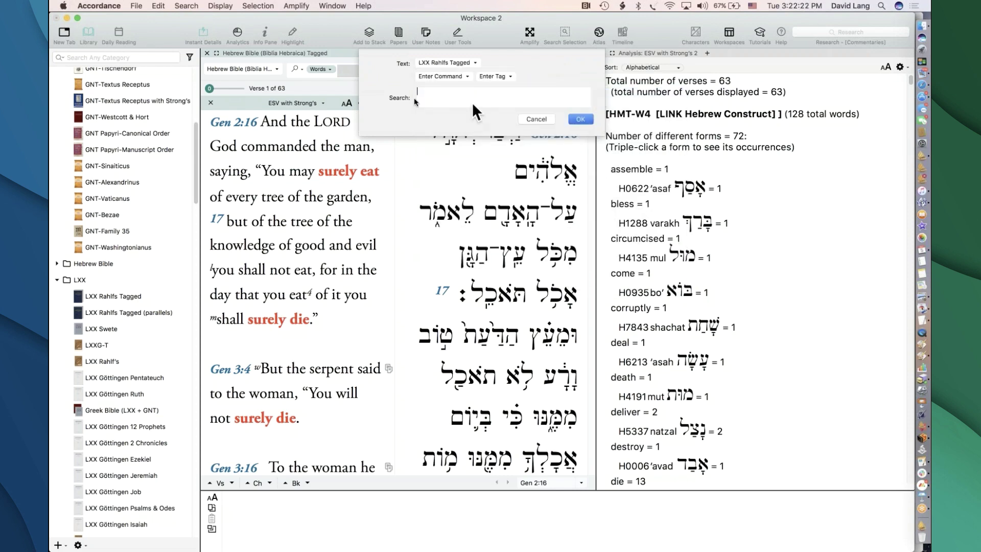
pyautogui.click(423, 94)
pyautogui.click(579, 118)
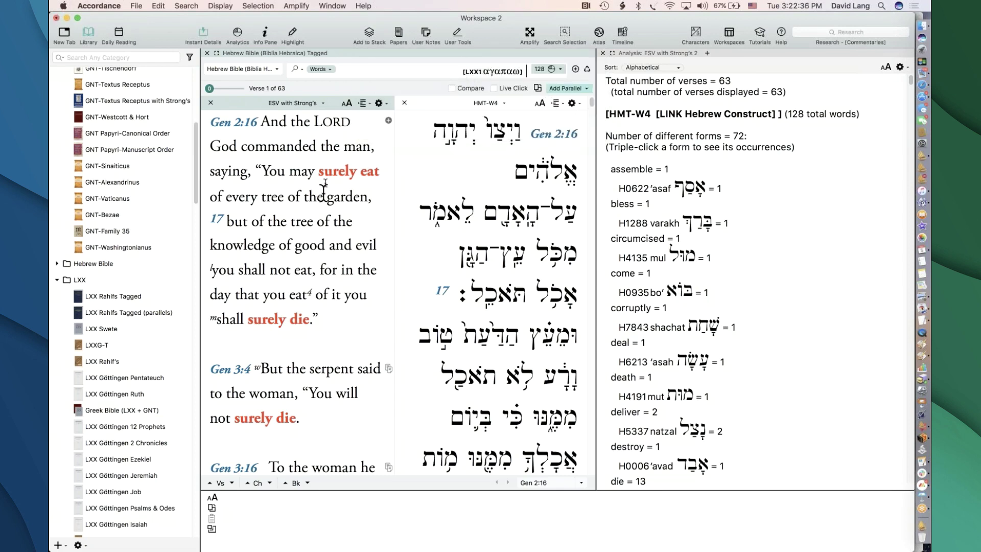
# - Add LXX Rahlfs Tagged as a parallel text and run the search for αγαπαω
pyautogui.moveTo(355, 168)
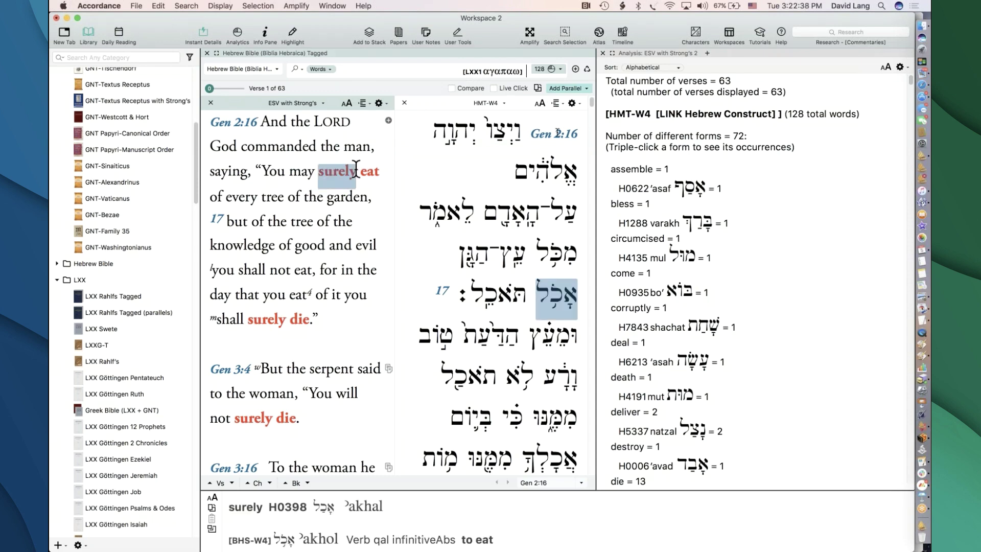
pyautogui.click(578, 88)
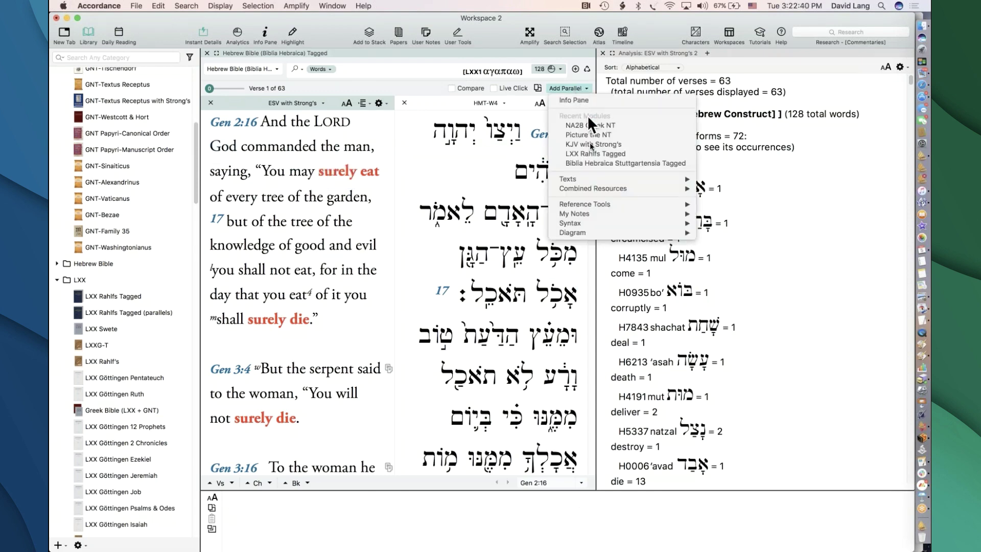
pyautogui.click(596, 154)
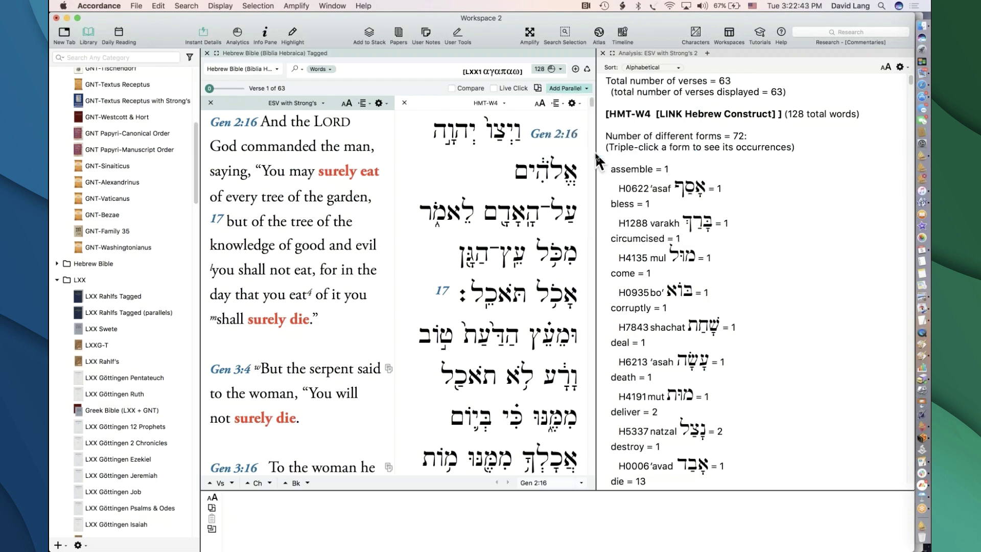
pyautogui.moveTo(427, 174)
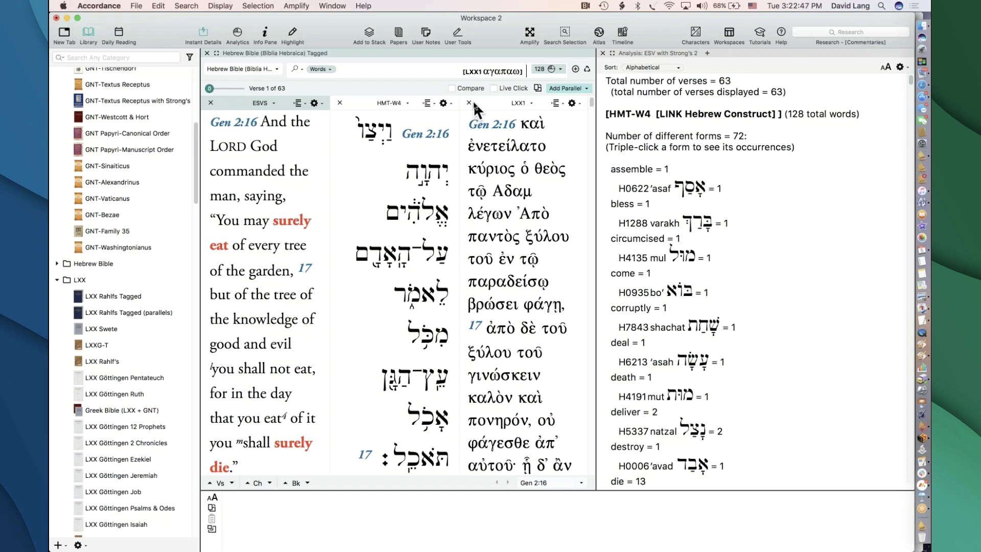
pyautogui.press('Return')
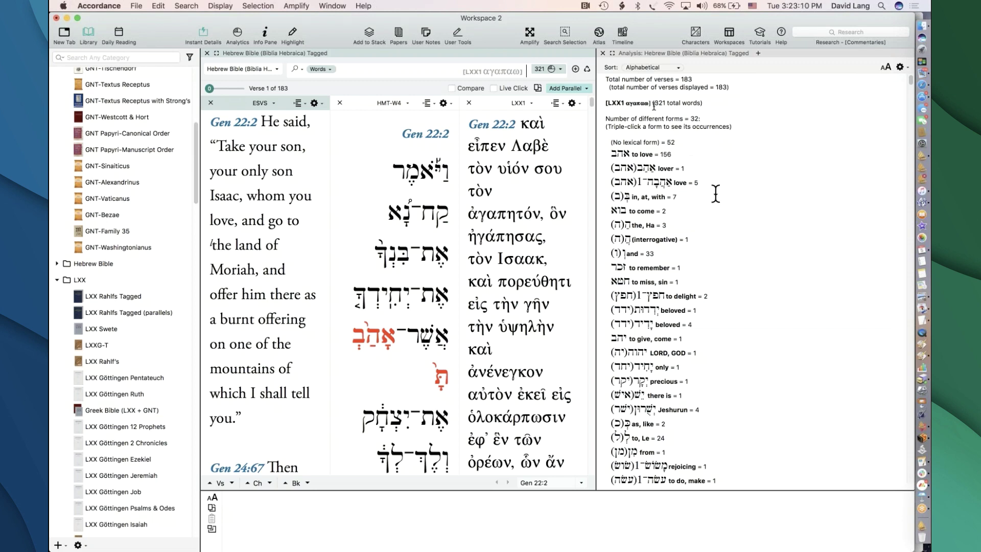
# - Sort the analysis of the Hebrew words behind αγαπαω by descending count
pyautogui.click(648, 68)
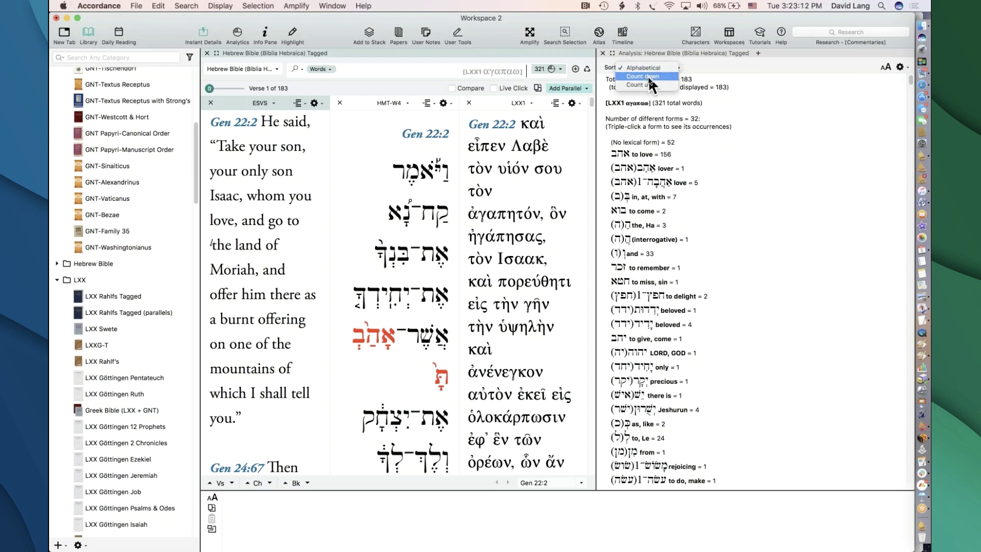
pyautogui.click(650, 77)
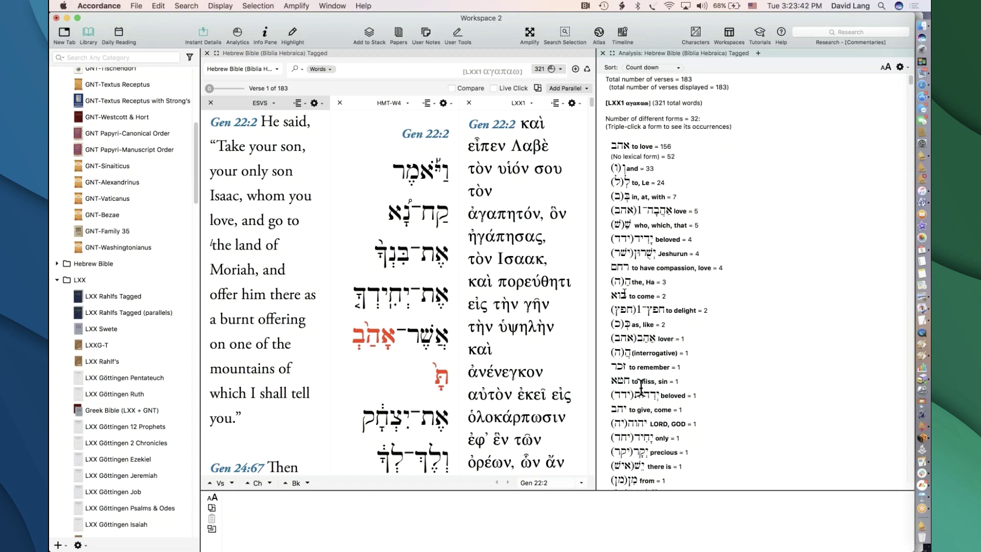
pyautogui.moveTo(485, 154)
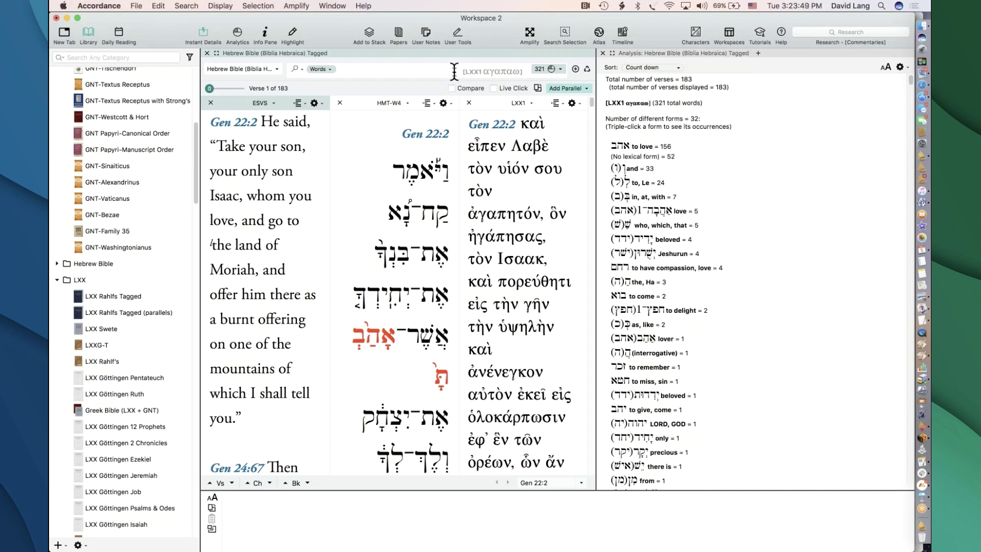
# - Replace the search entry with חסד@
pyautogui.click(488, 66)
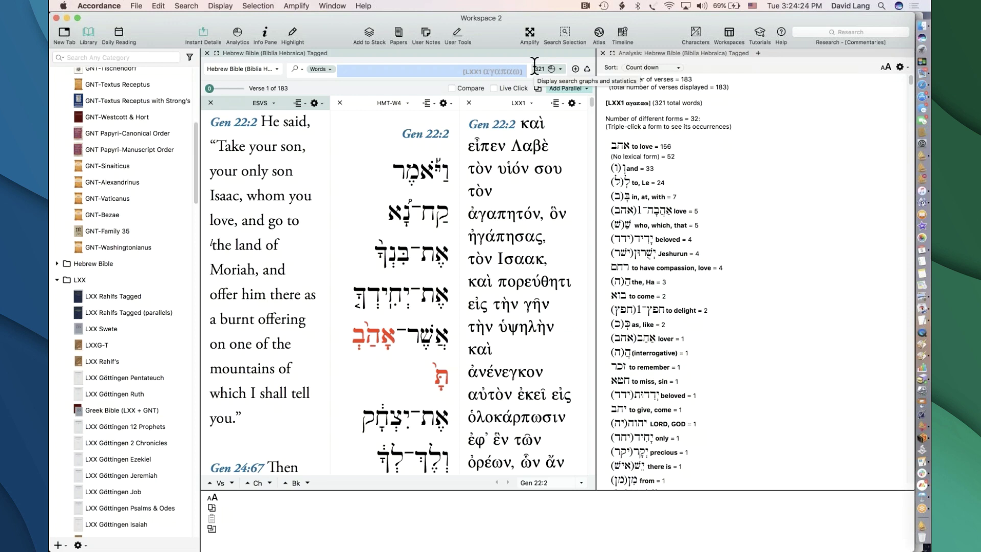
pyautogui.write('חסד')
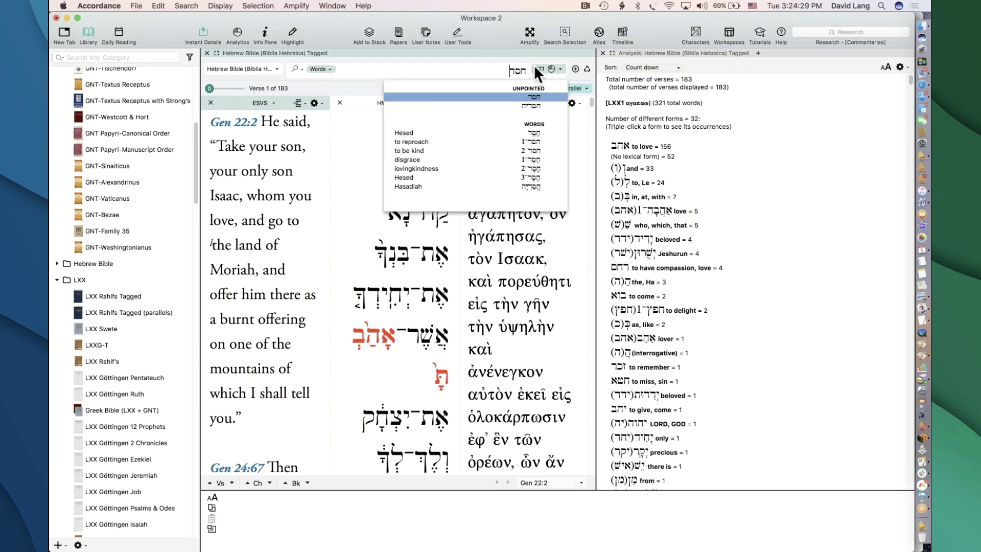
pyautogui.write('@')
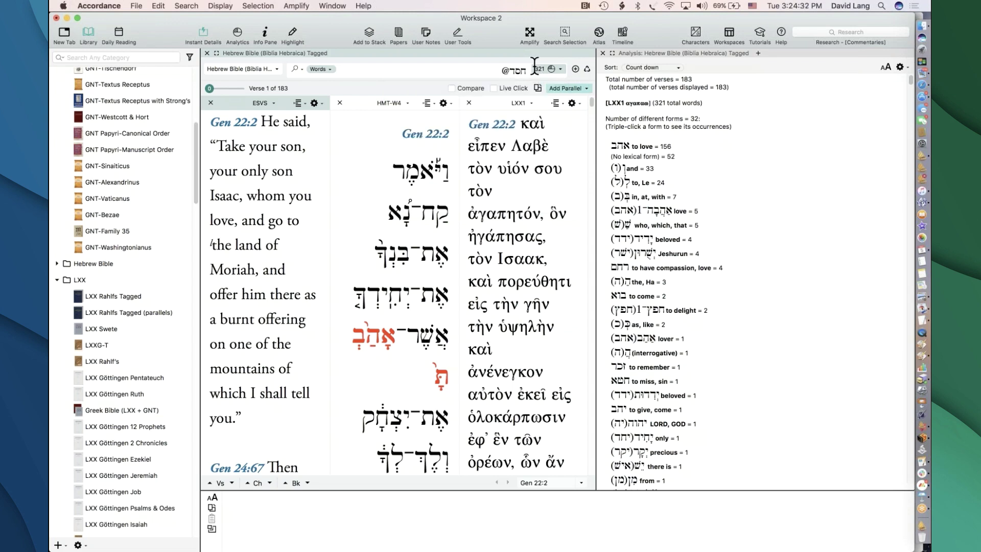
# - Append a TEXT command for αγαπαω in LXX Rahlfs Tagged to the חסד@ search entry
pyautogui.press('Return')
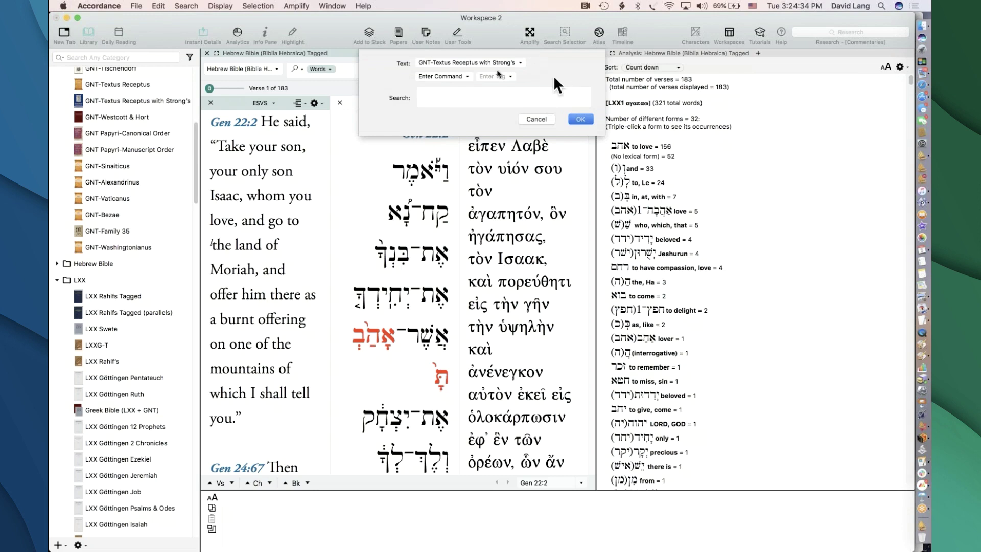
pyautogui.click(475, 61)
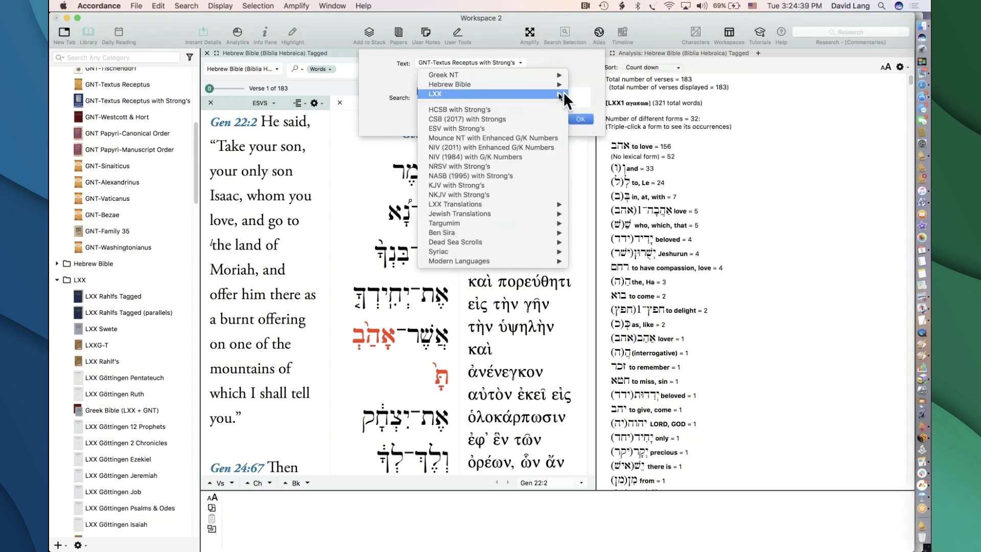
pyautogui.moveTo(567, 92)
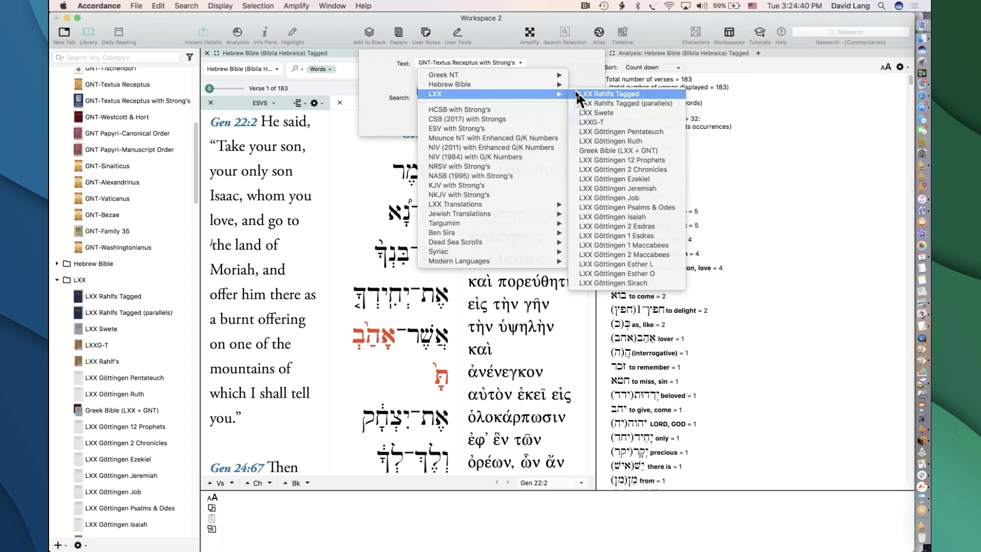
pyautogui.click(576, 94)
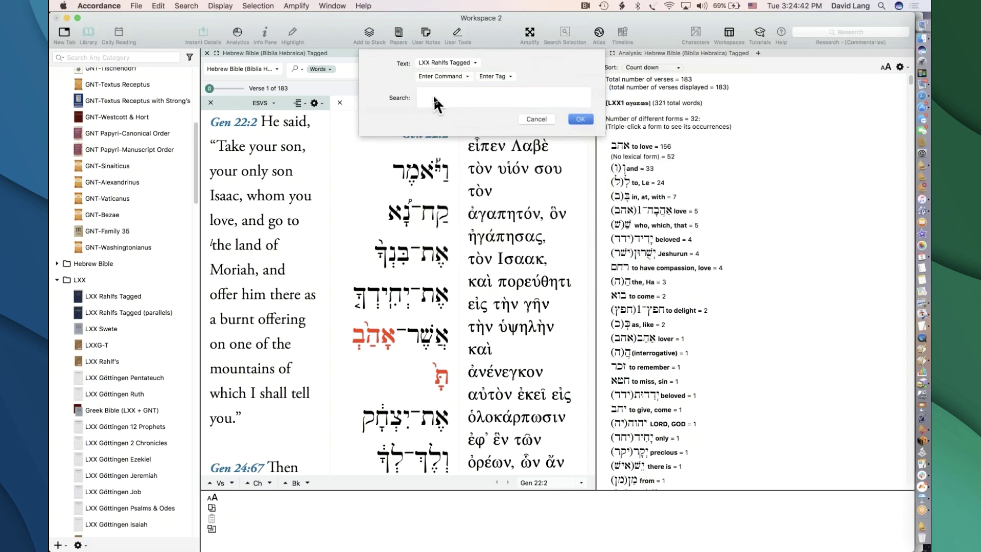
pyautogui.write('αγαπαω')
pyautogui.click(578, 119)
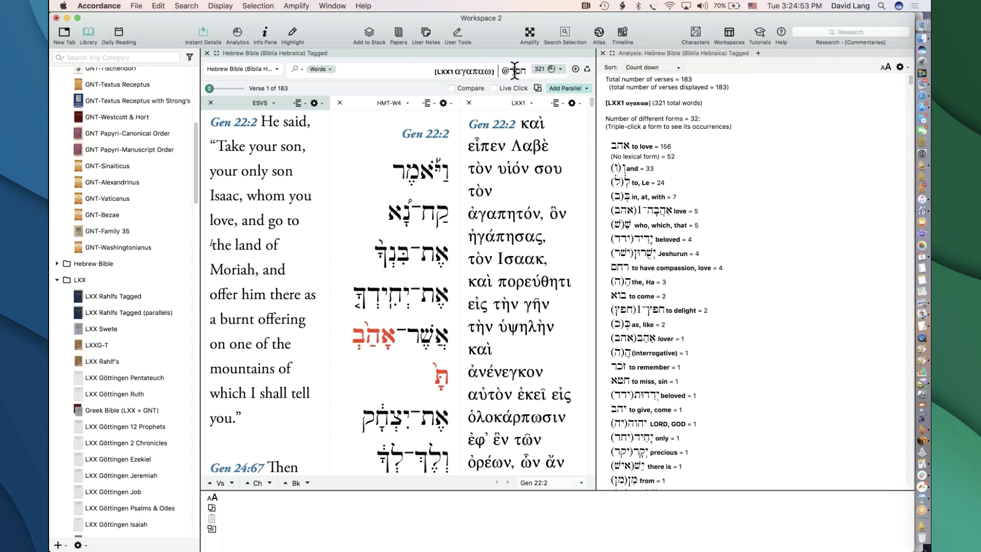
# - Try to search the Hebrew Bible for חסד where the LXX renders it with αγαπαω
pyautogui.press('Return')
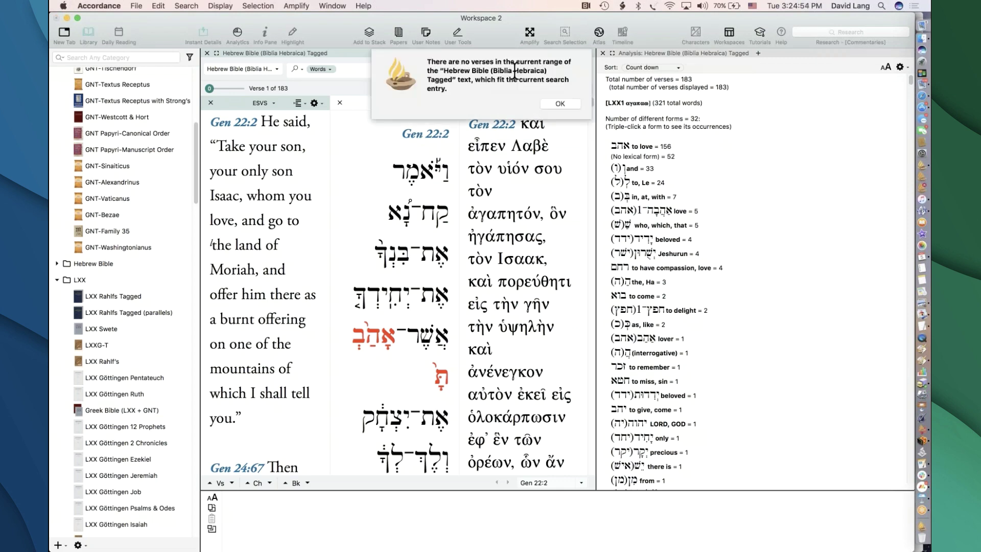
pyautogui.click(550, 105)
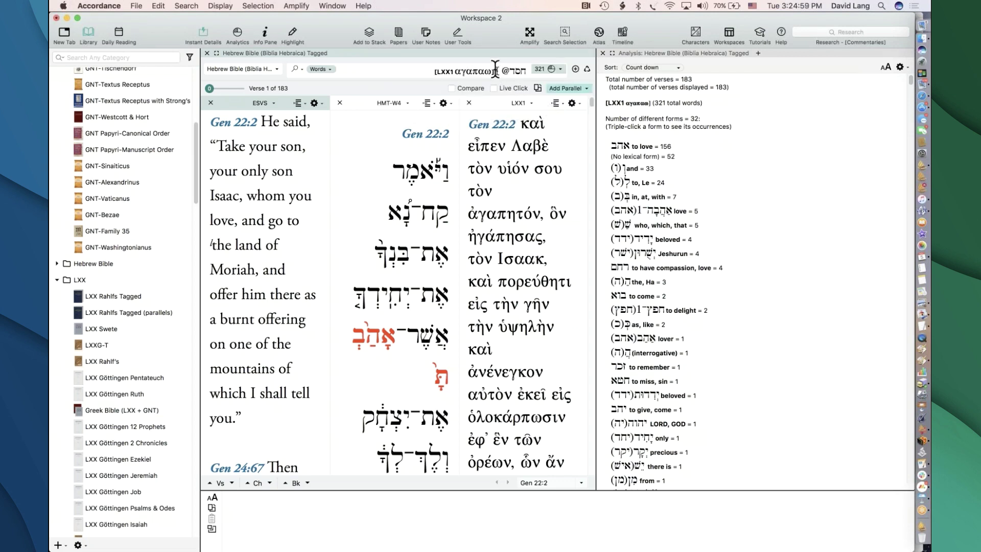
pyautogui.moveTo(497, 72); pyautogui.dragTo(500, 72)
pyautogui.click(499, 71)
pyautogui.press('Return')
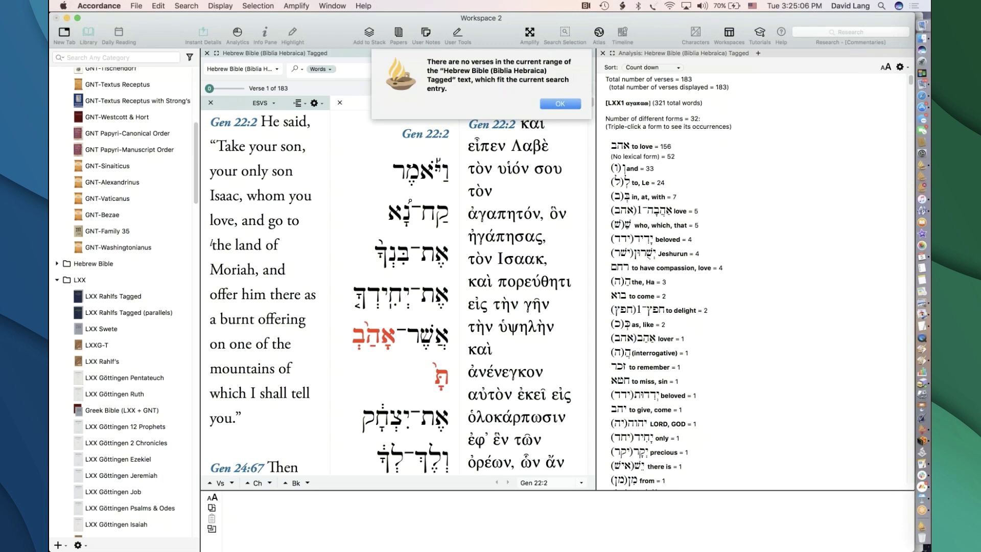
pyautogui.press('Return')
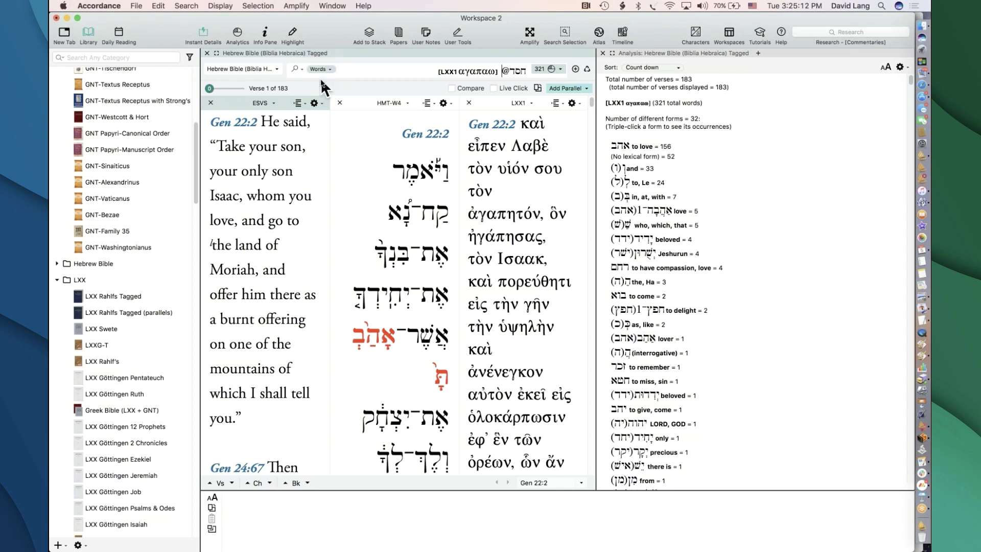
# - Try to run the current entry as a Verses search
pyautogui.click(321, 80)
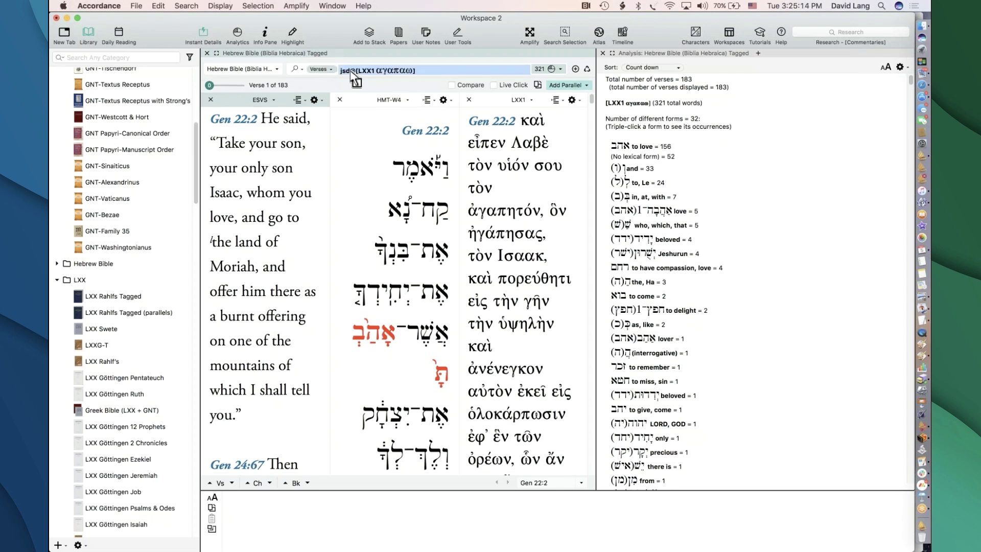
pyautogui.click(347, 71)
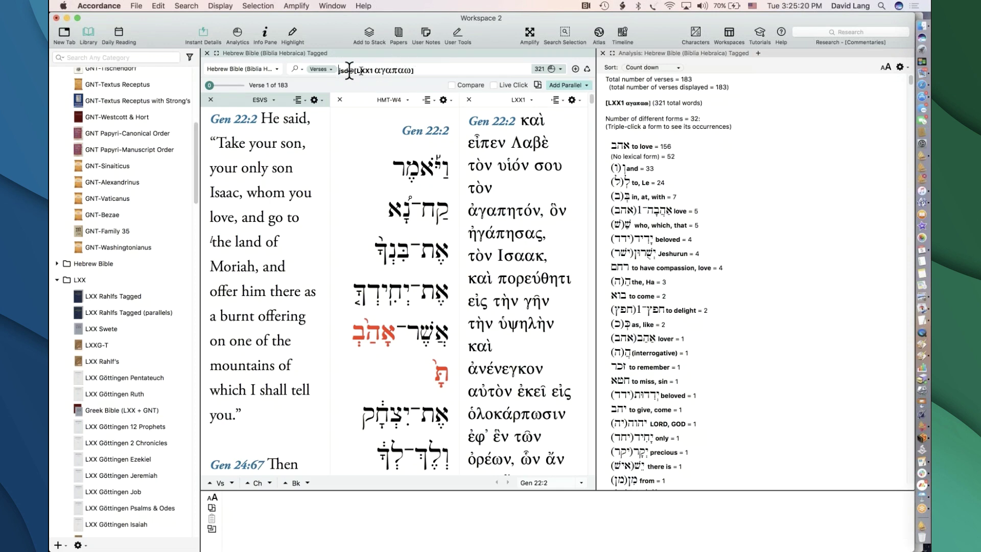
pyautogui.click(430, 70)
pyautogui.press('Return')
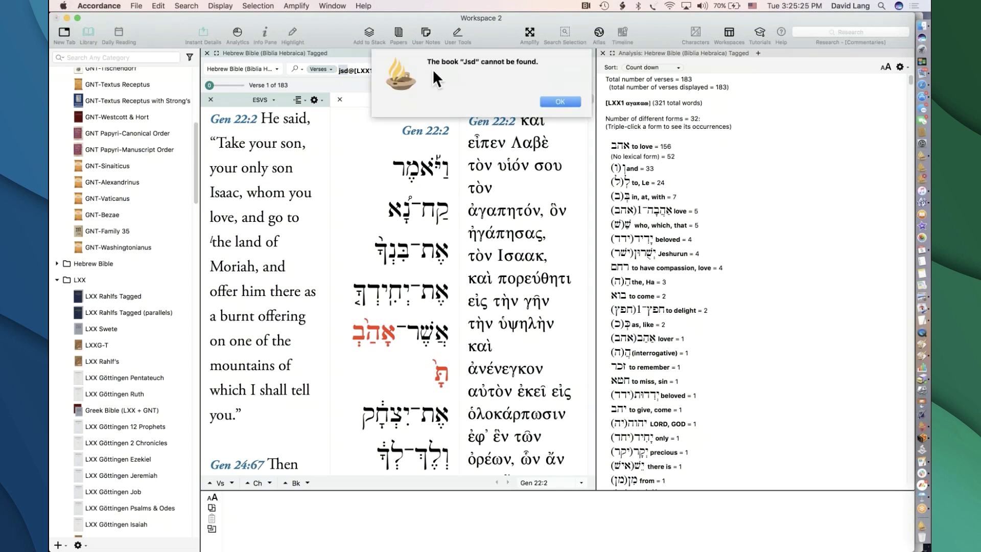
pyautogui.click(565, 101)
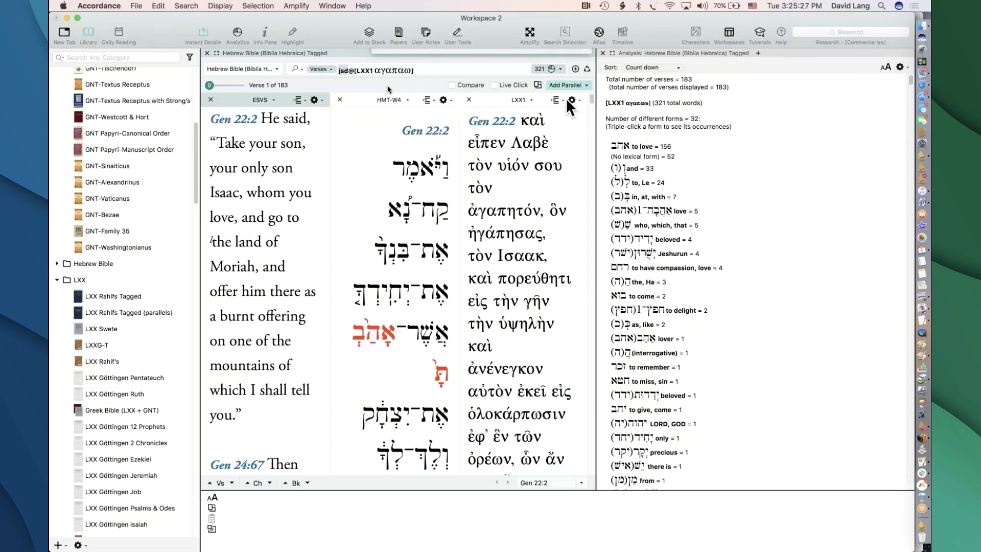
# - Set the search back to Words and retry the search for חסד linked to αγαπαω
pyautogui.click(322, 69)
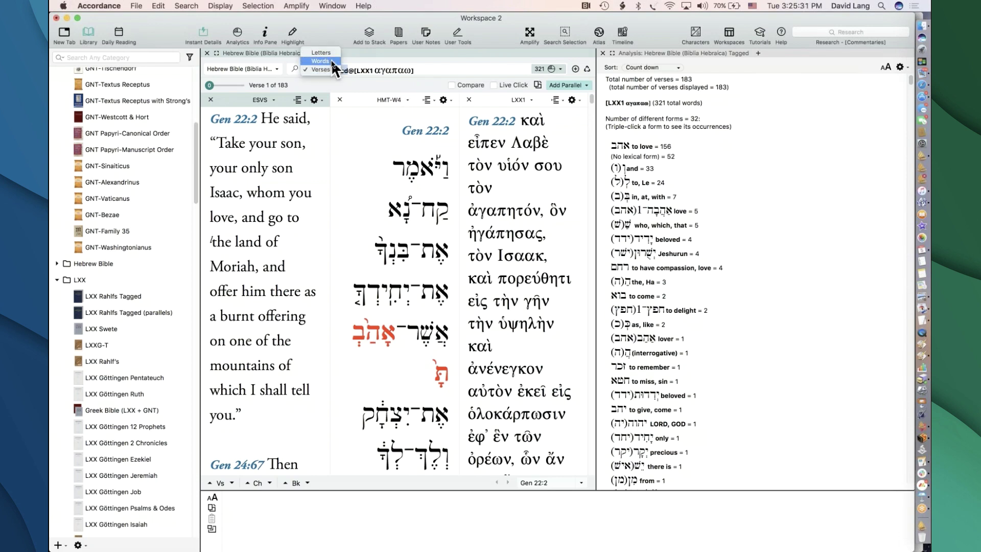
pyautogui.click(332, 61)
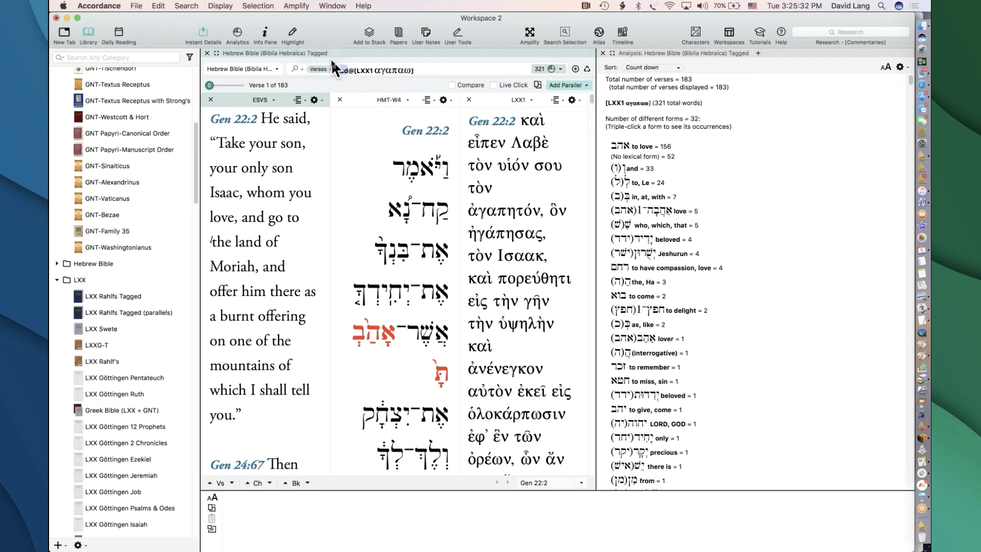
pyautogui.press('Return')
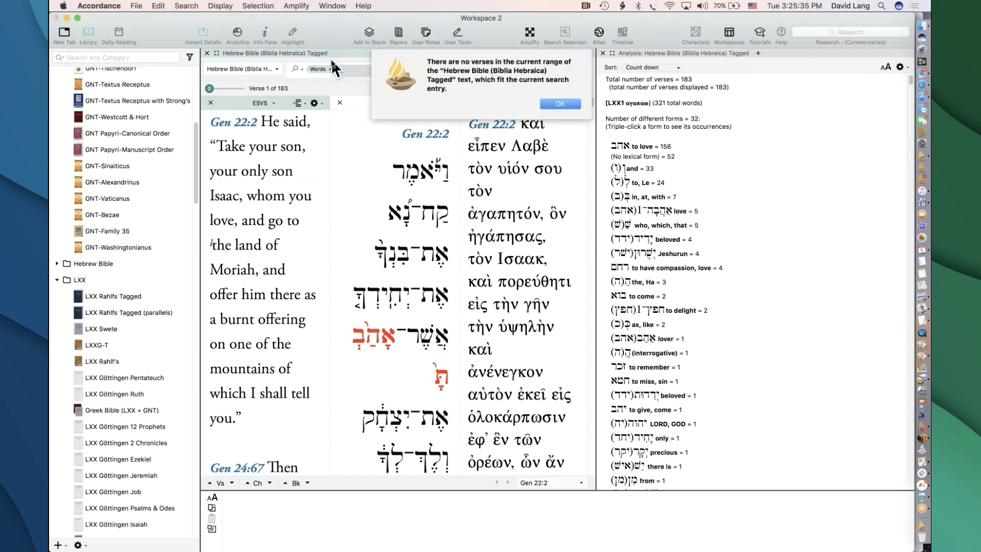
pyautogui.click(550, 104)
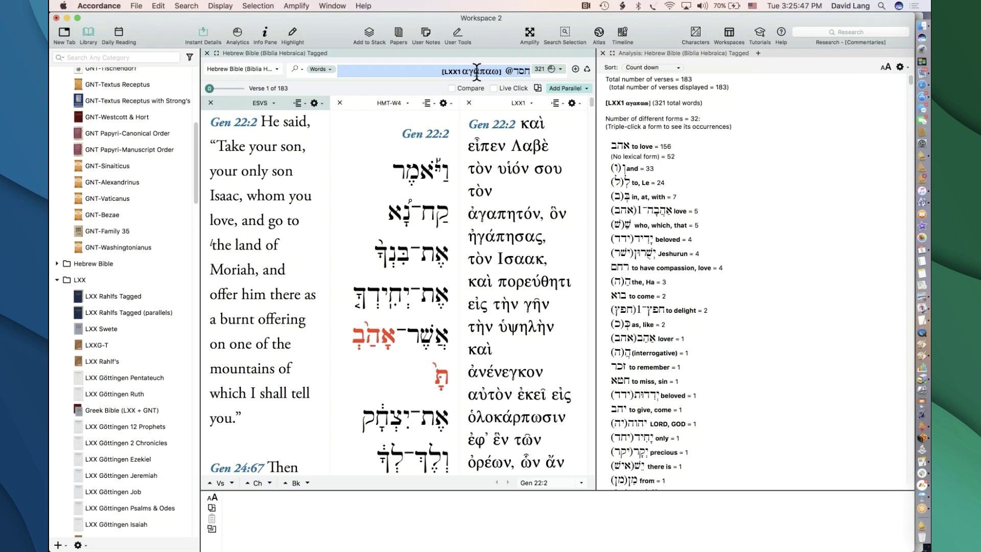
# - Replace αγαπαω in the TEXT command with the wildcard * and run the search for חסד
pyautogui.doubleClick(477, 71)
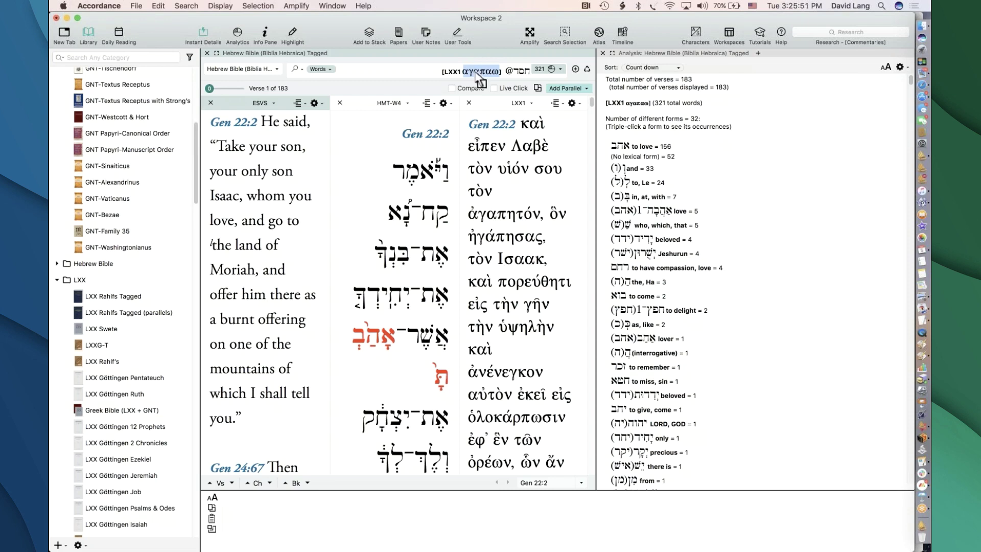
pyautogui.write('*')
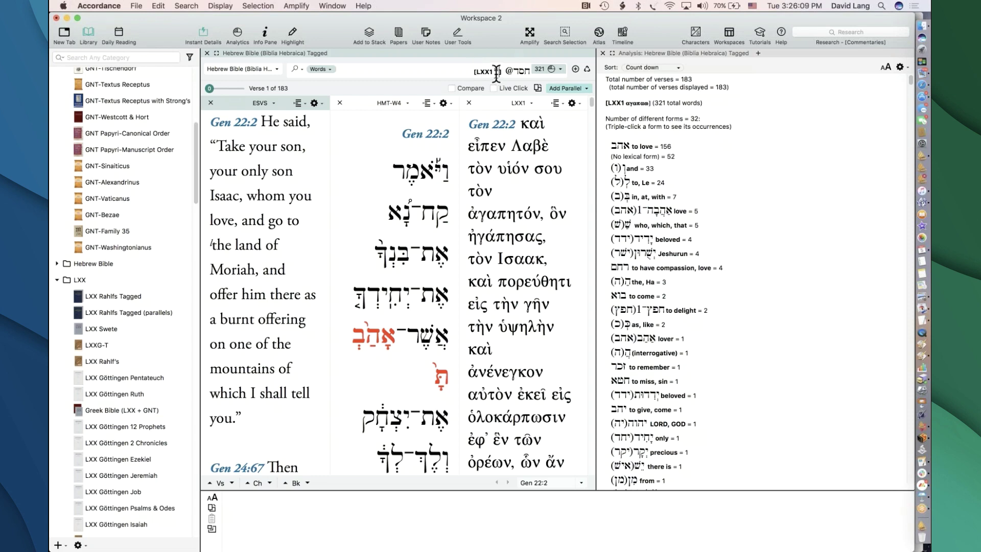
pyautogui.write('*')
pyautogui.click(578, 44)
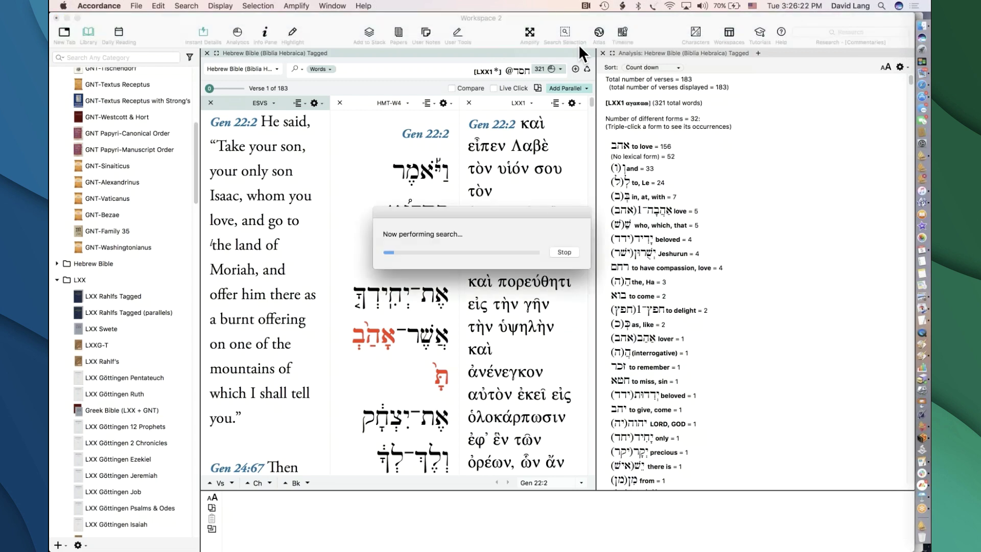
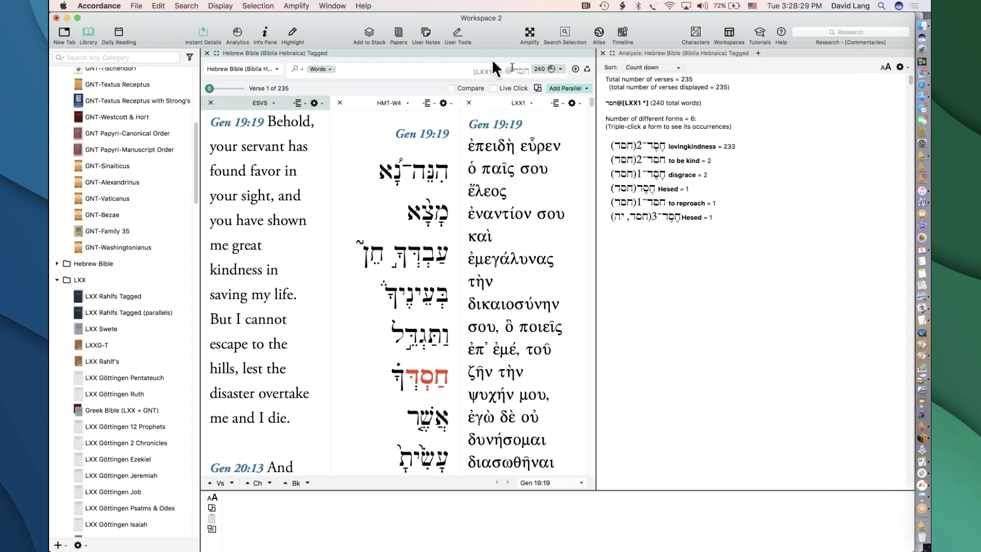
# - Close the Hebrew Bible analysis tab of the חסד search
pyautogui.click(511, 70)
pyautogui.click(899, 67)
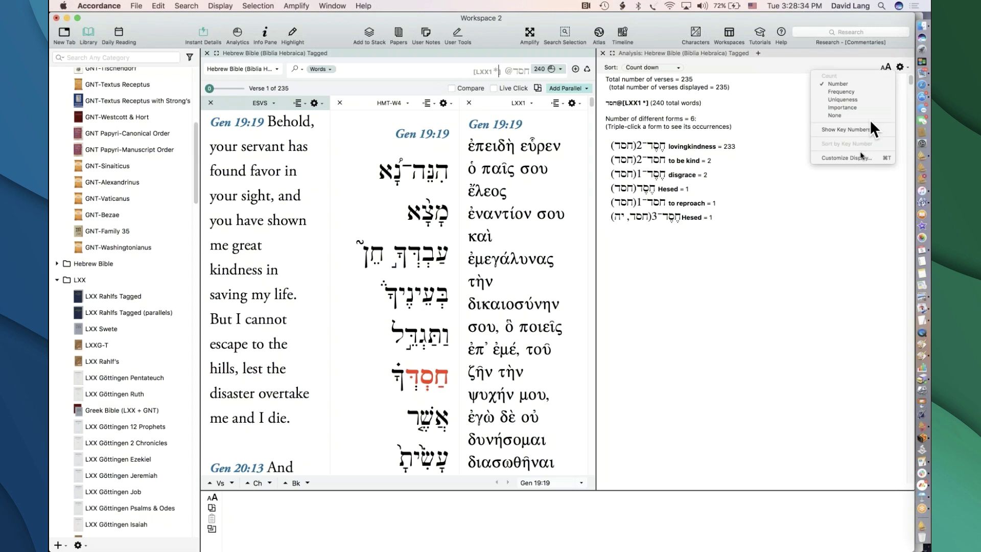
pyautogui.click(842, 152)
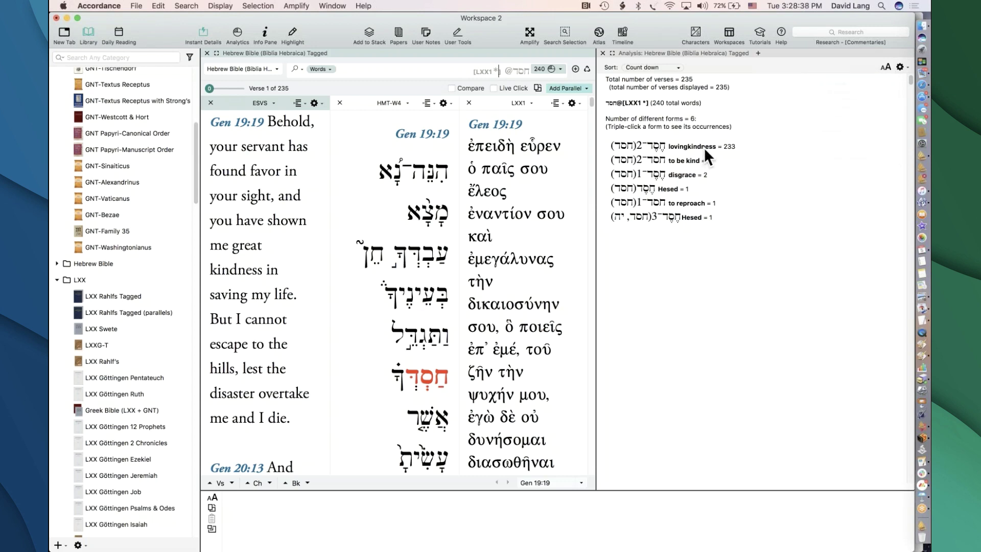
pyautogui.click(602, 52)
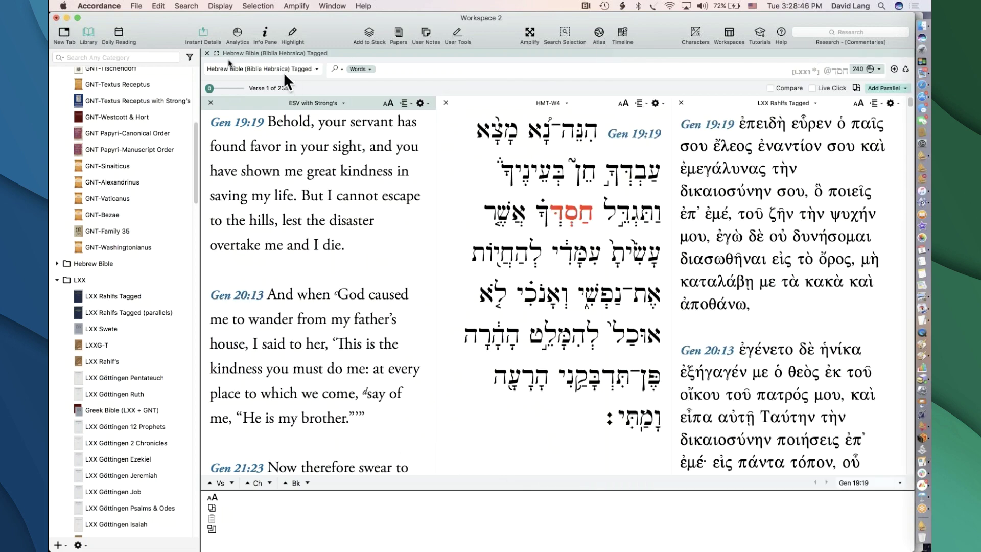
# - Change the tab's search text to LXX Rahlfs Tagged
pyautogui.click(238, 69)
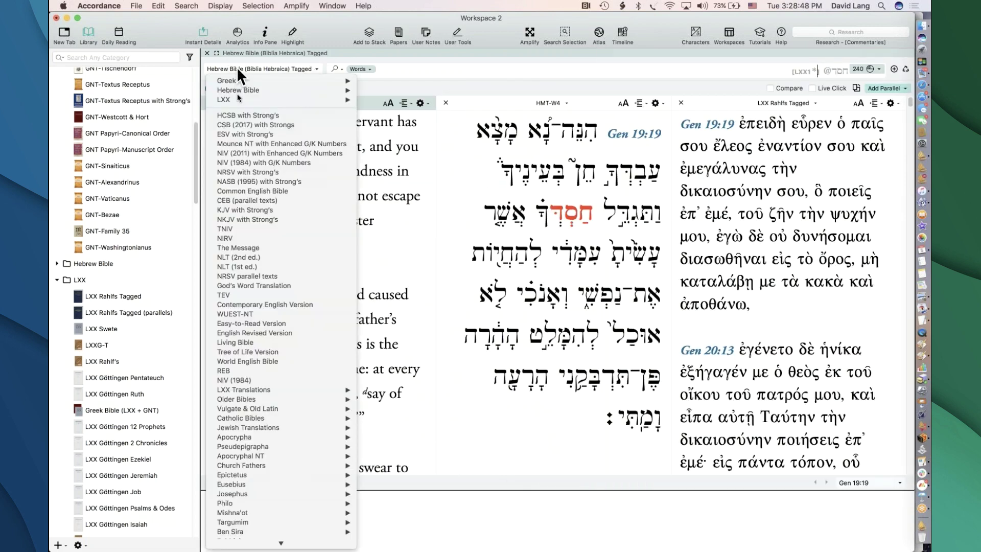
pyautogui.moveTo(237, 100)
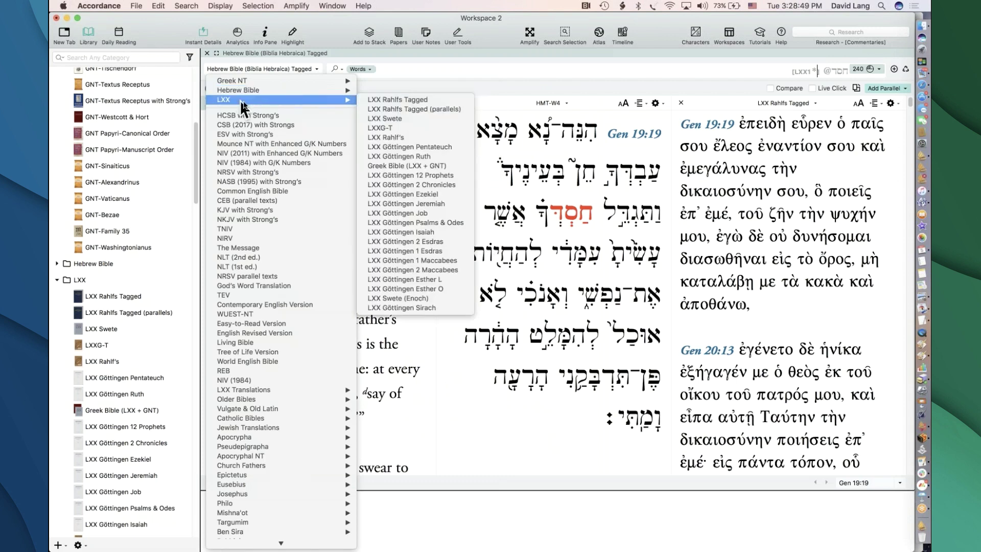
pyautogui.click(384, 99)
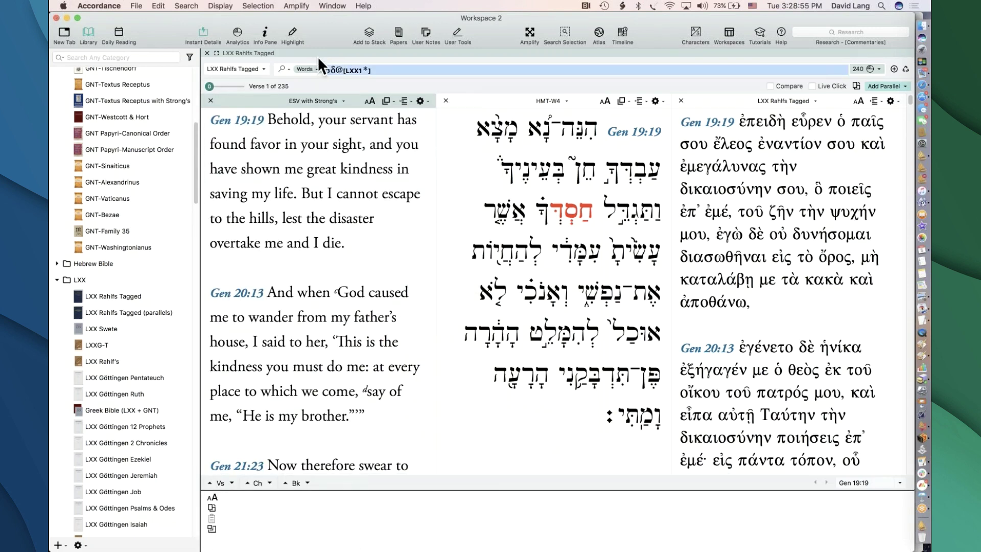
# - Replace the search entry with a TEXT command for חסד in Hebrew Bible (Biblia Hebraica) Tagged and run it
pyautogui.press('super+f')
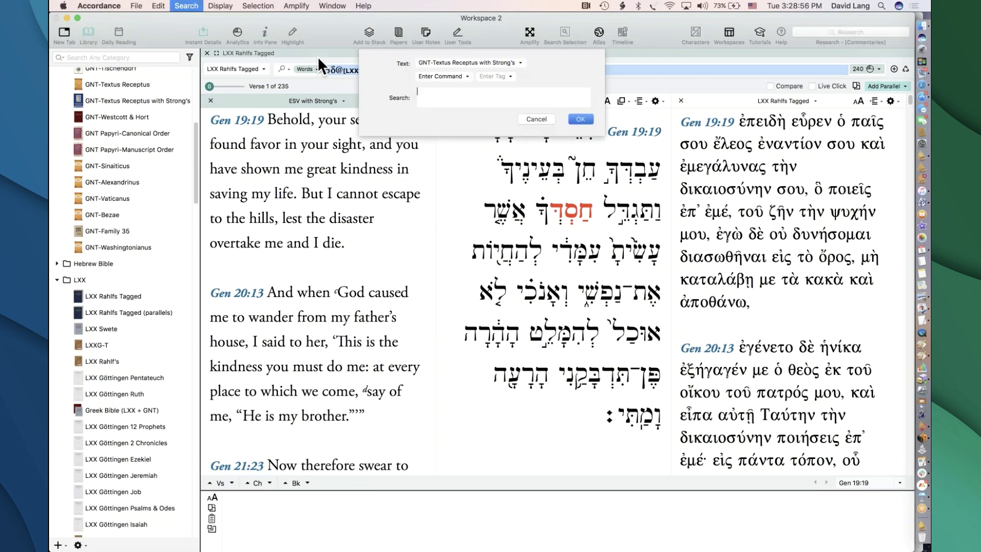
pyautogui.click(485, 64)
pyautogui.moveTo(490, 85)
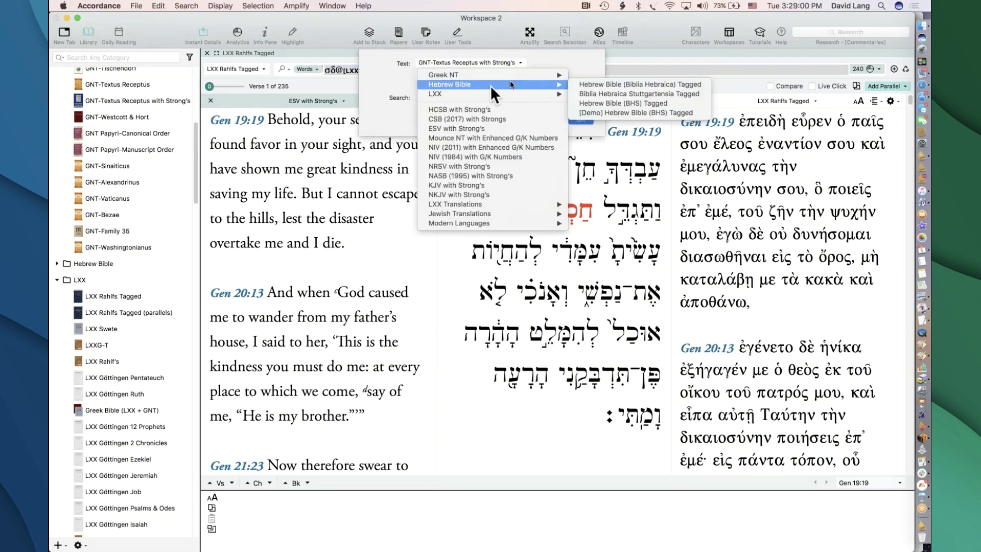
pyautogui.click(594, 83)
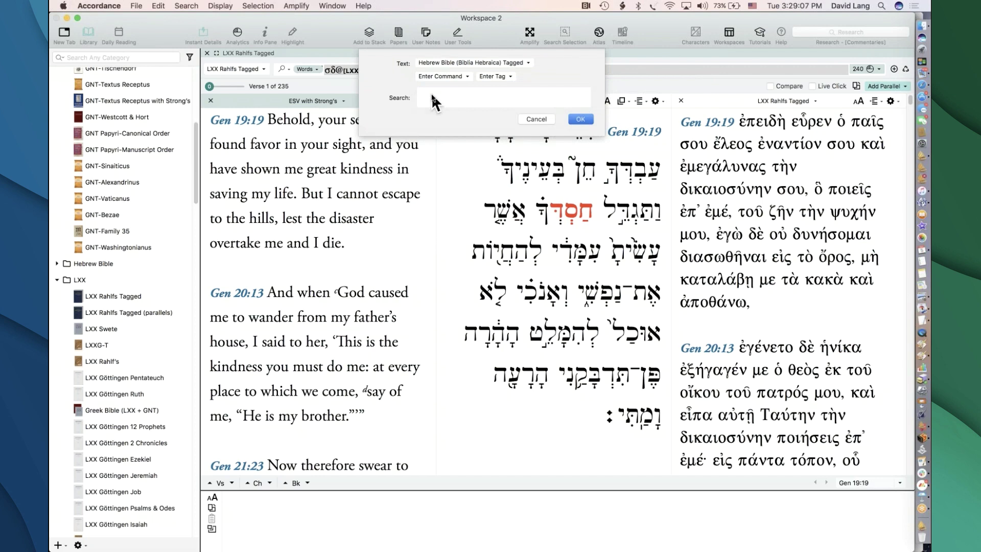
pyautogui.write('חסד')
pyautogui.press('Return')
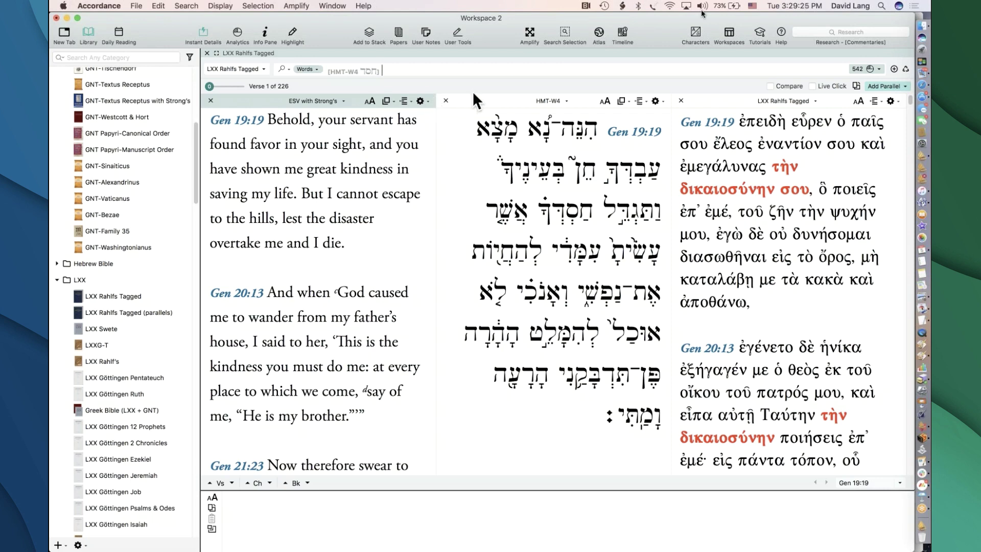
# - Open the word-count Analysis of the חסד search hits, enlarge its text and widen its pane
pyautogui.click(875, 69)
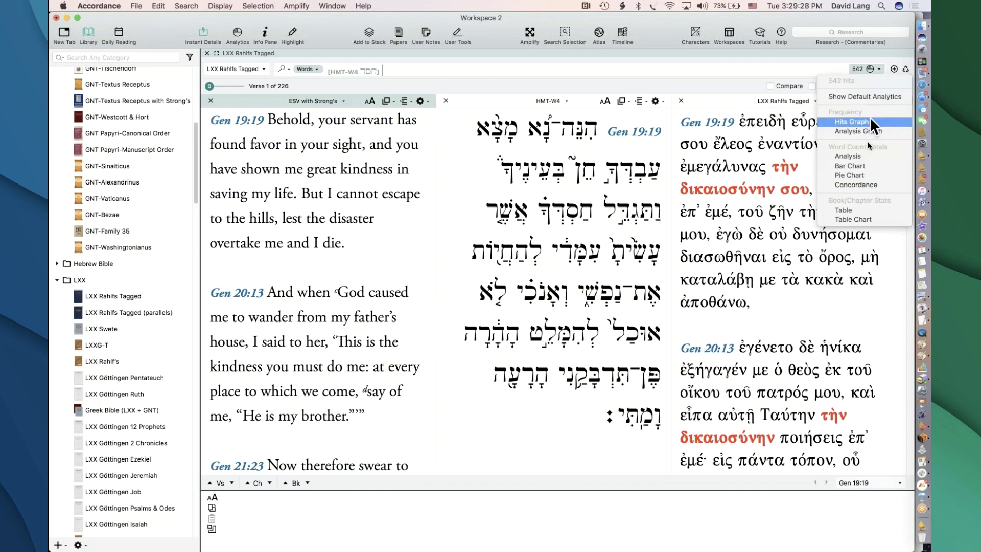
pyautogui.click(872, 156)
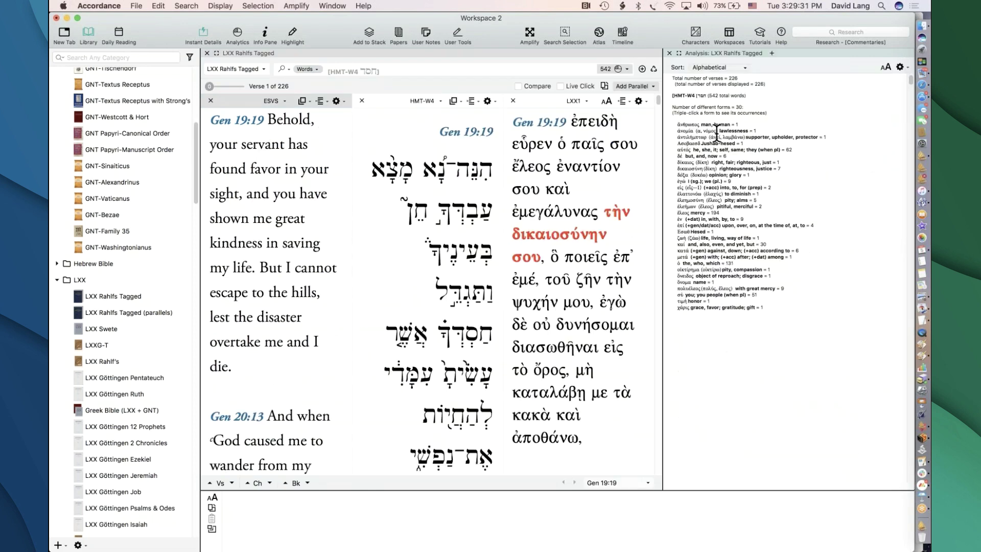
pyautogui.click(889, 69)
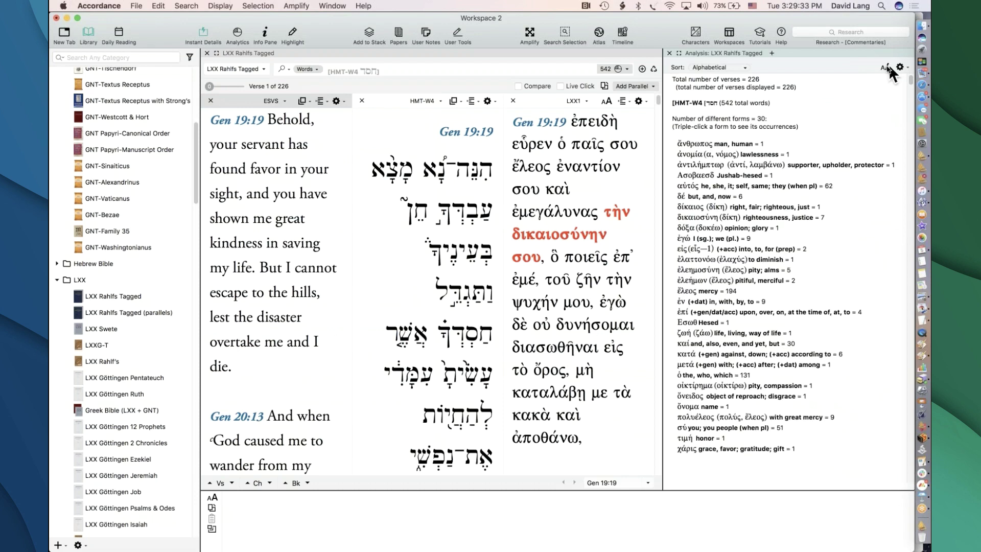
pyautogui.click(890, 69)
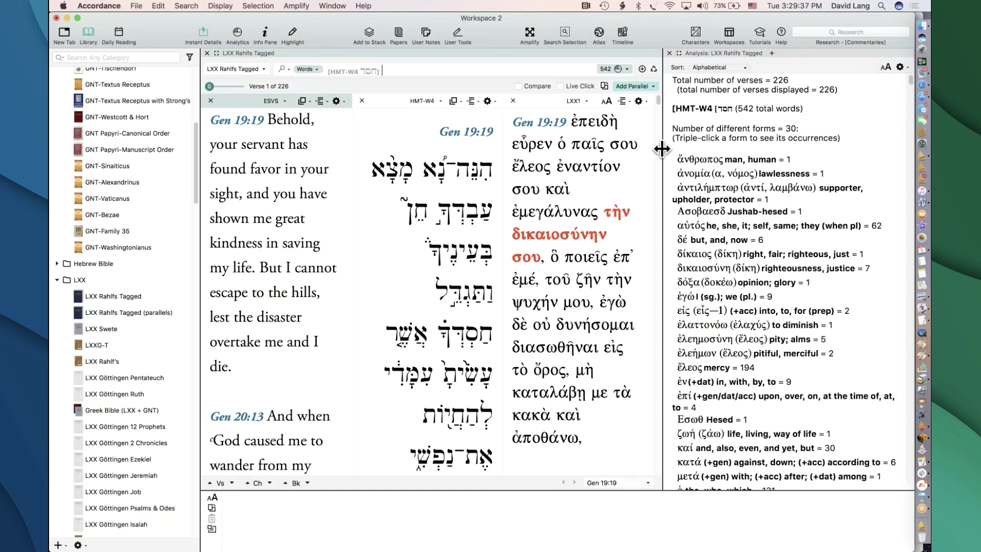
pyautogui.moveTo(661, 149); pyautogui.dragTo(603, 82)
# - Sort the analysis by Count down and look through the Greek renderings of חסד to the end of the list
pyautogui.click(659, 68)
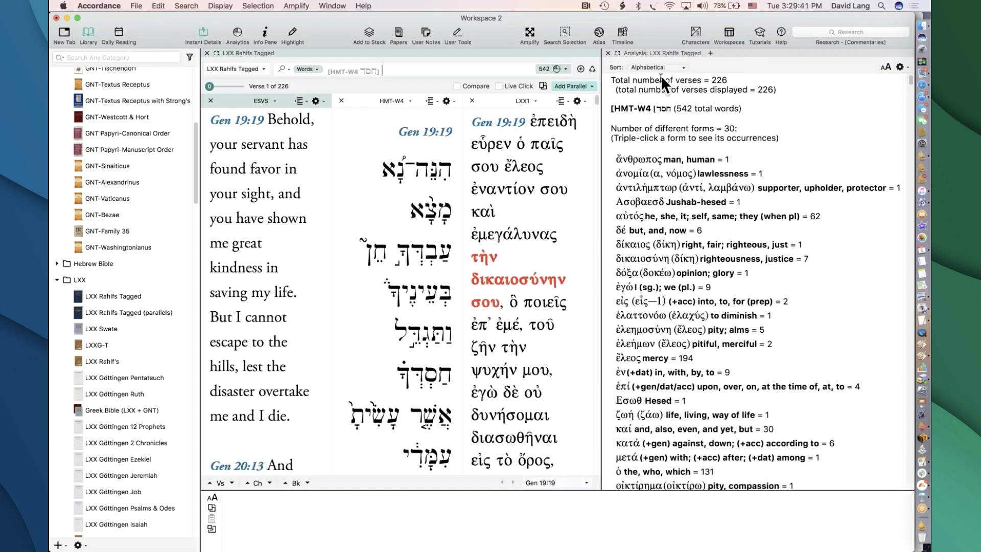
pyautogui.click(661, 77)
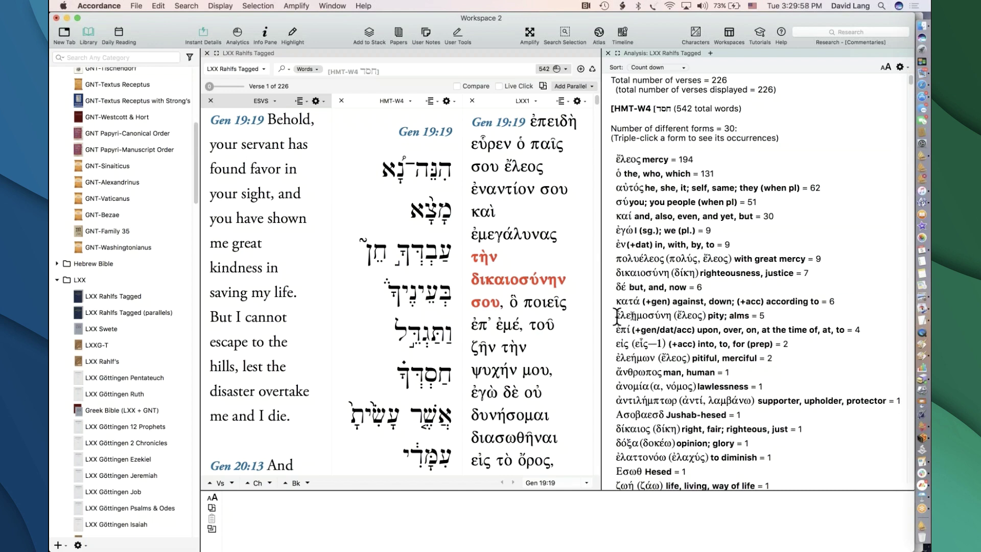
pyautogui.moveTo(616, 315); pyautogui.dragTo(636, 315)
pyautogui.scroll(-5, 673, 397)
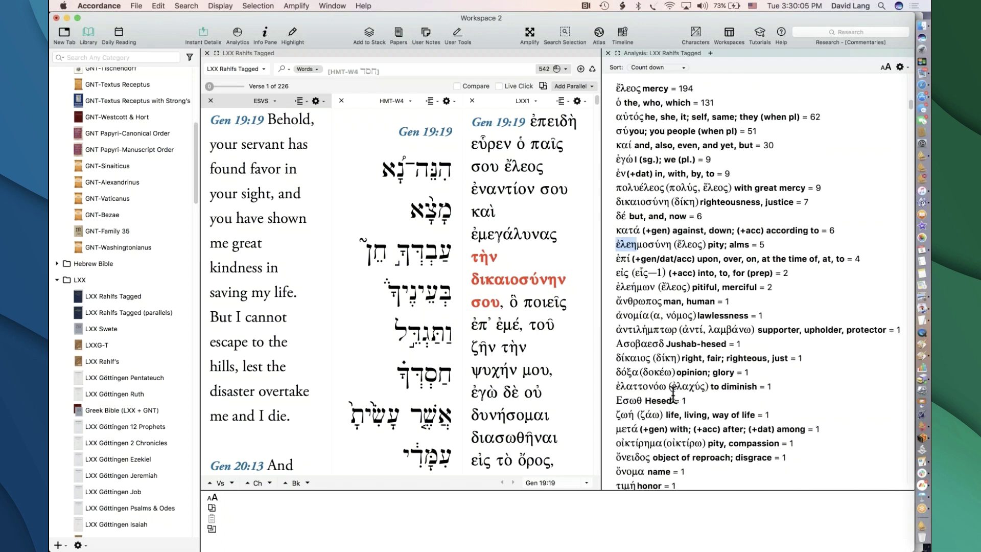
pyautogui.scroll(-5, 674, 398)
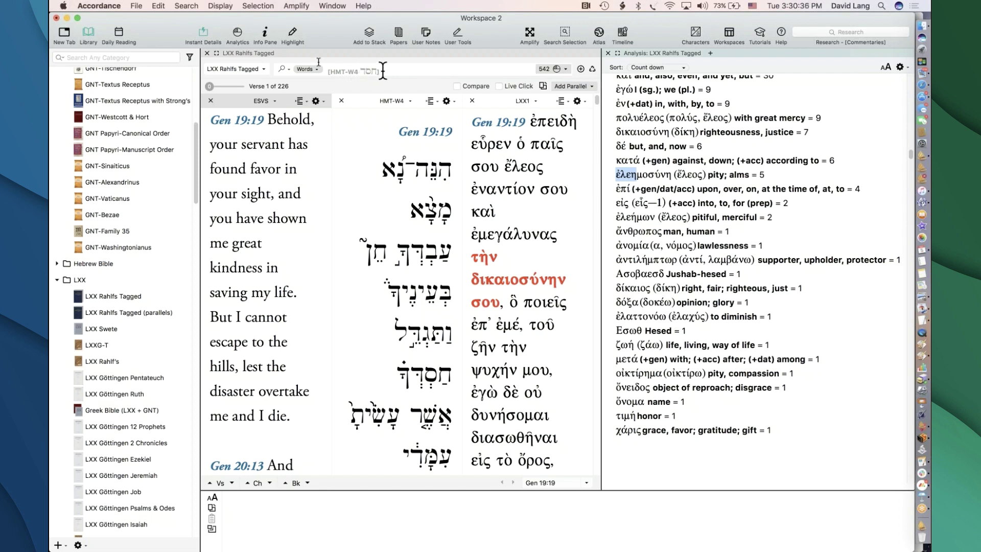
# - Replace the חסד search entry with a TEXT command set to Hebrew Bible (Biblia Hebraica) Tagged
pyautogui.click(221, 6)
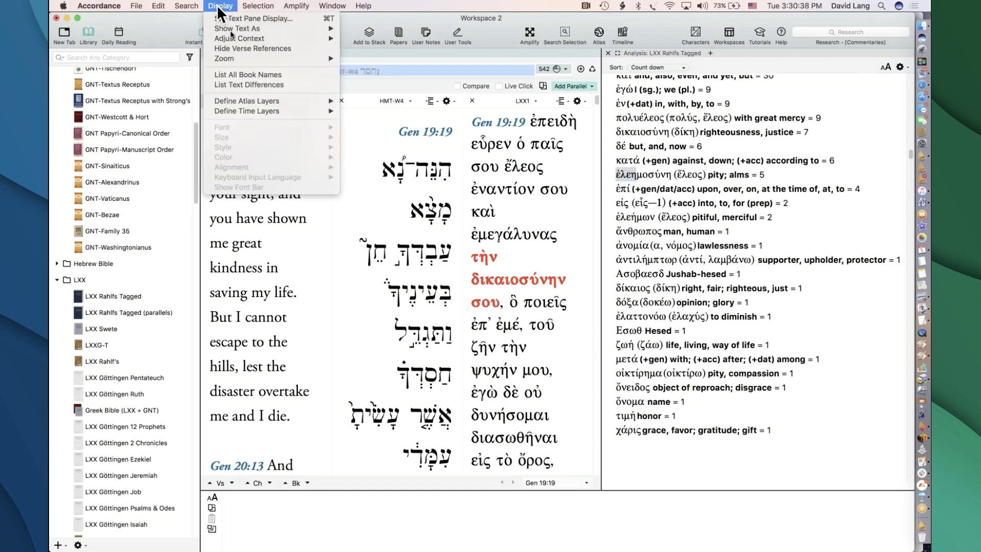
pyautogui.moveTo(231, 30)
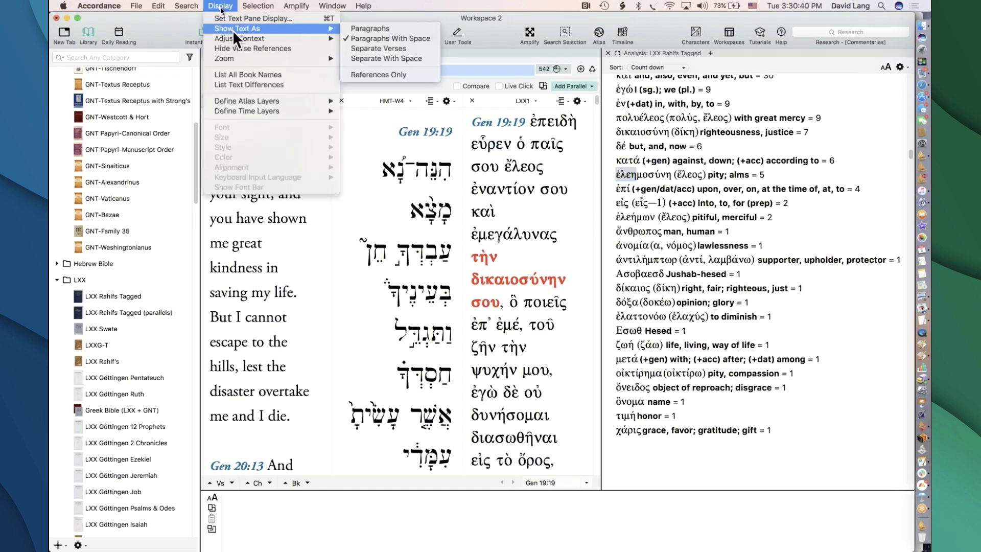
pyautogui.moveTo(186, 5)
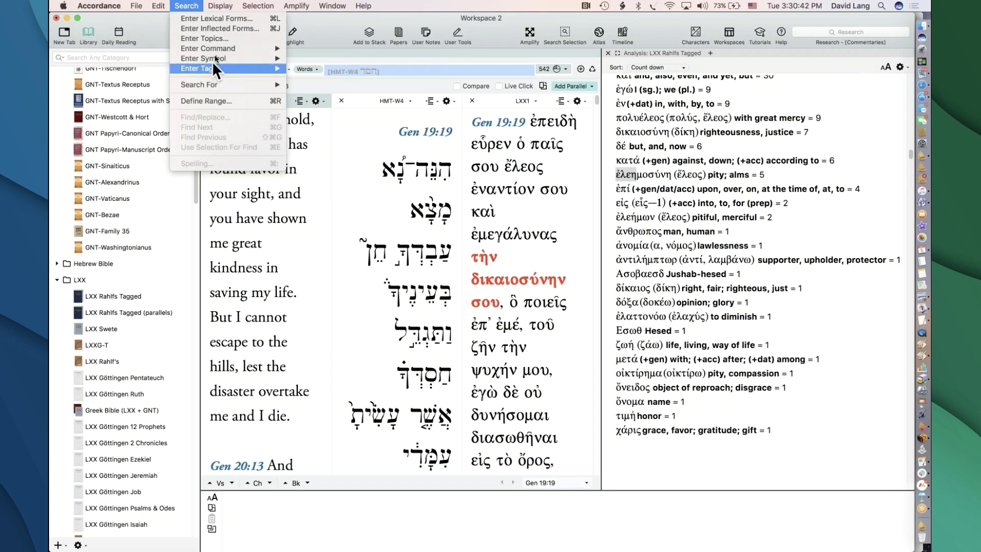
pyautogui.moveTo(227, 49)
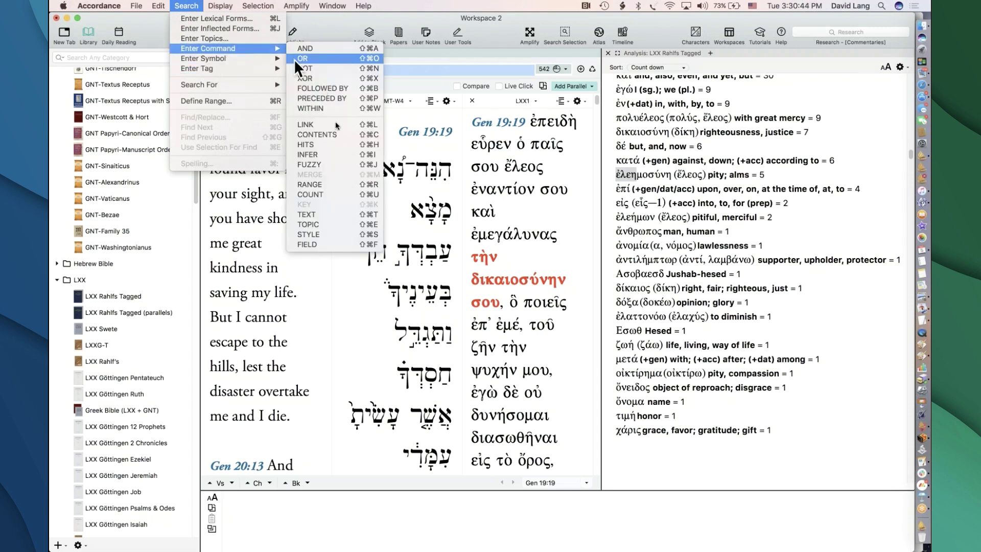
pyautogui.click(336, 214)
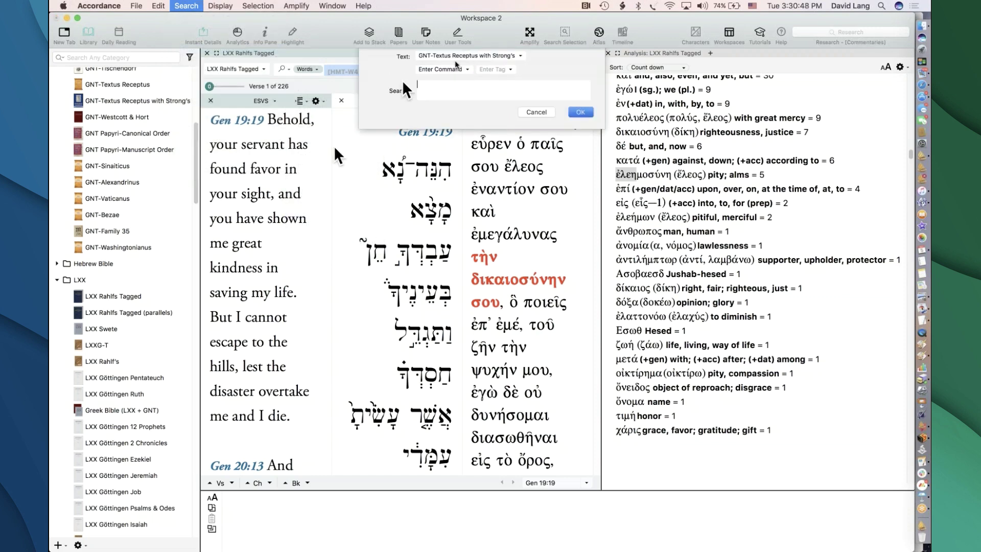
pyautogui.click(460, 62)
pyautogui.moveTo(549, 78)
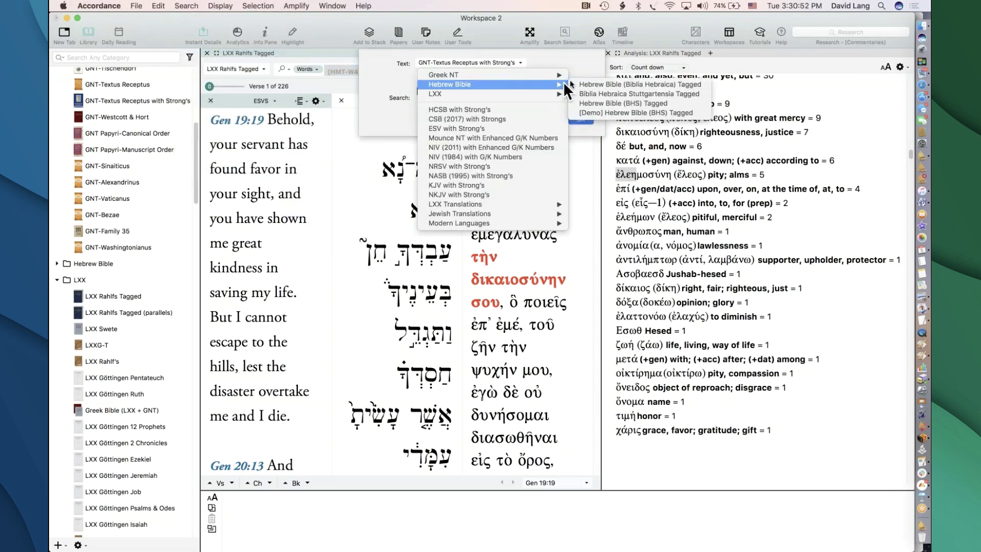
pyautogui.click(574, 84)
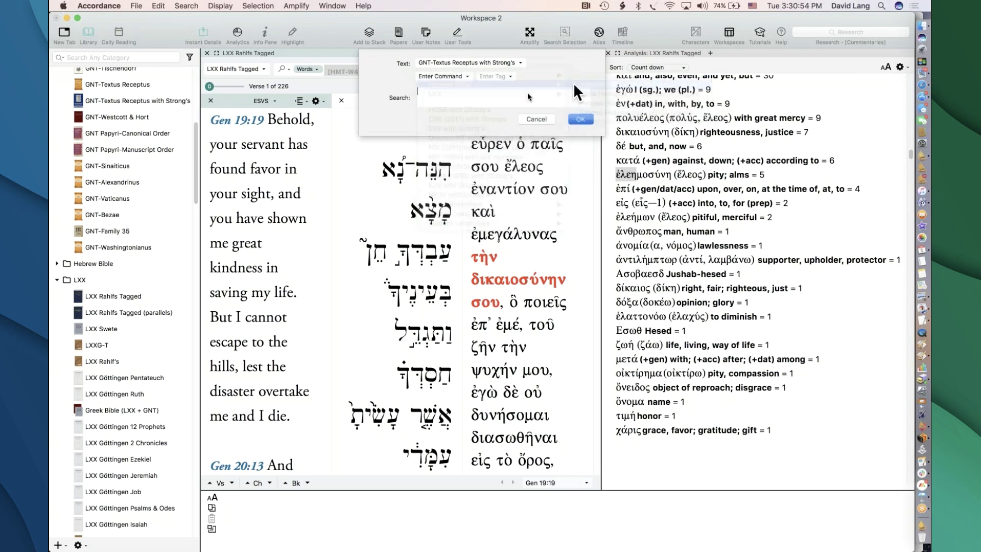
# - Fill the TEXT command with a VERB tag whose aspect is infinitive construct and run the search
pyautogui.click(504, 76)
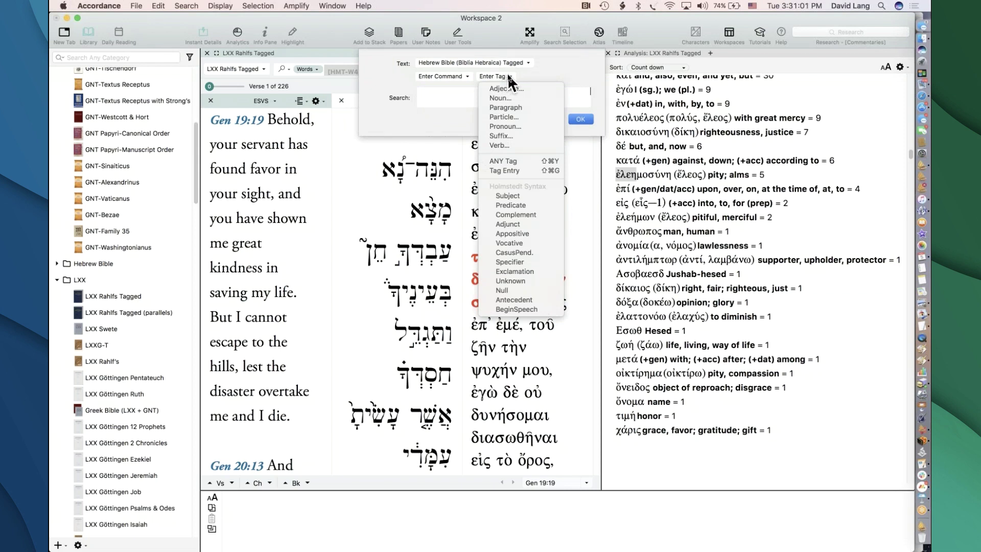
pyautogui.click(514, 145)
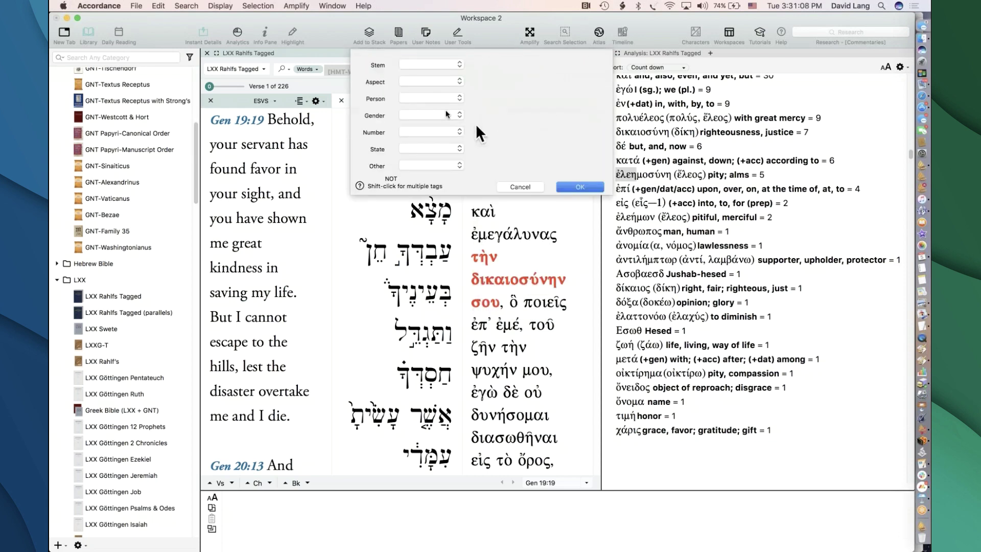
pyautogui.click(416, 81)
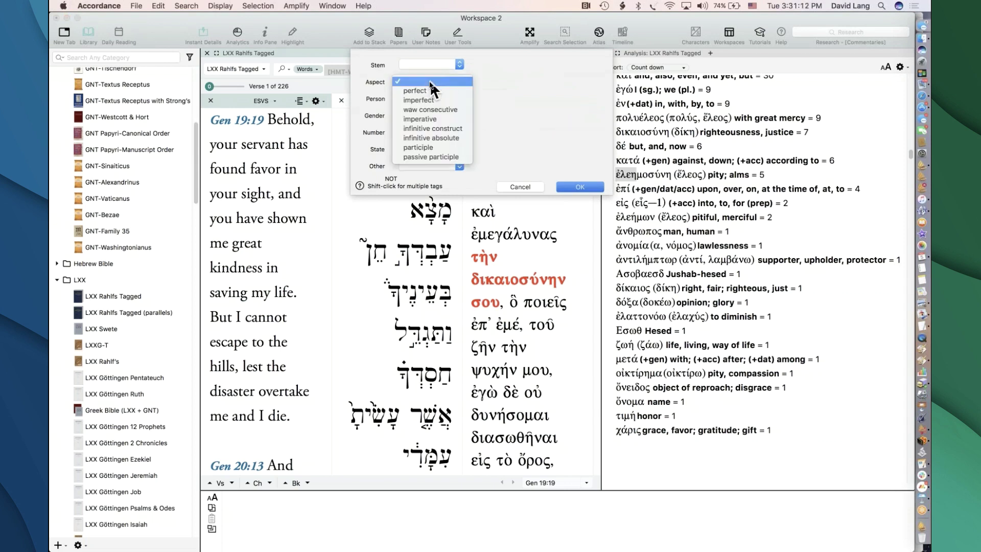
pyautogui.click(450, 126)
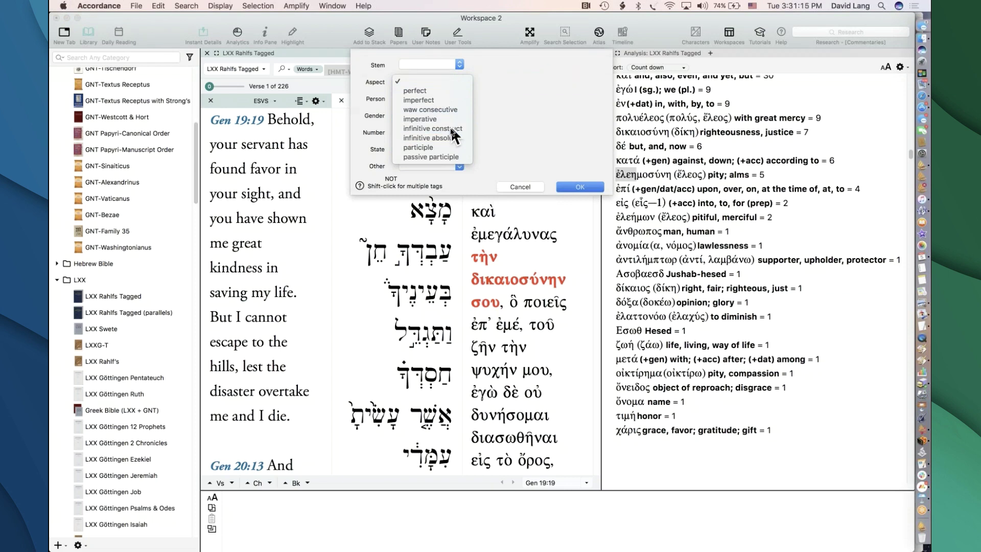
pyautogui.click(569, 185)
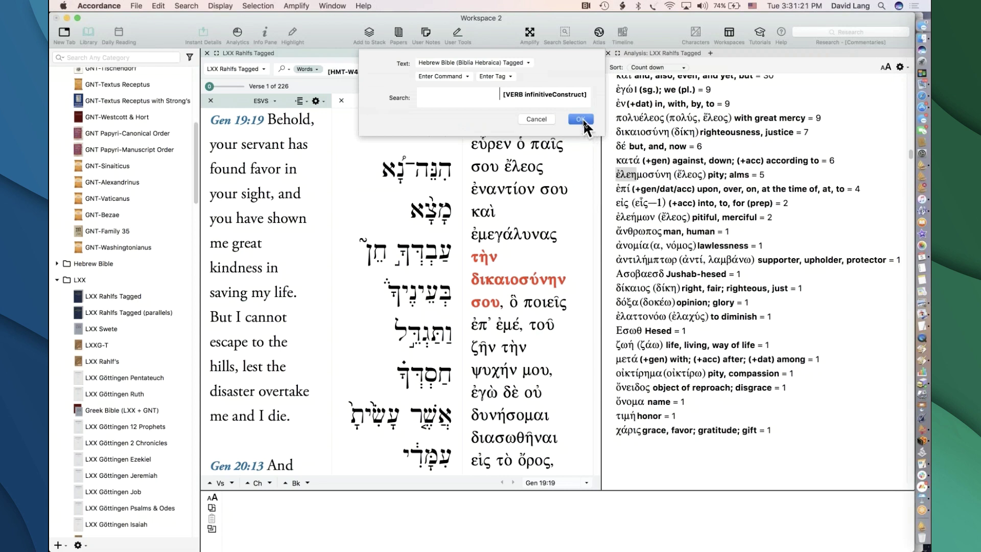
pyautogui.click(582, 120)
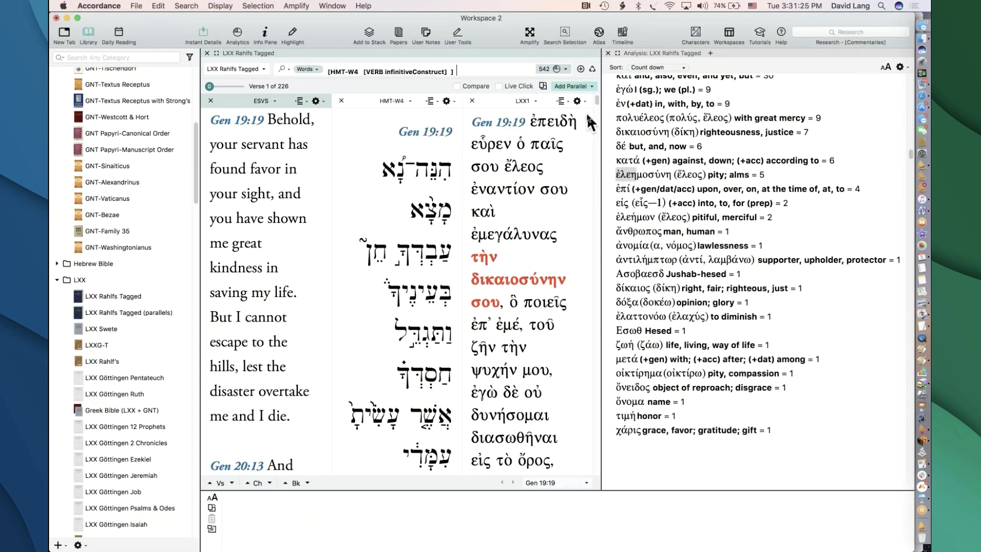
pyautogui.press('Return')
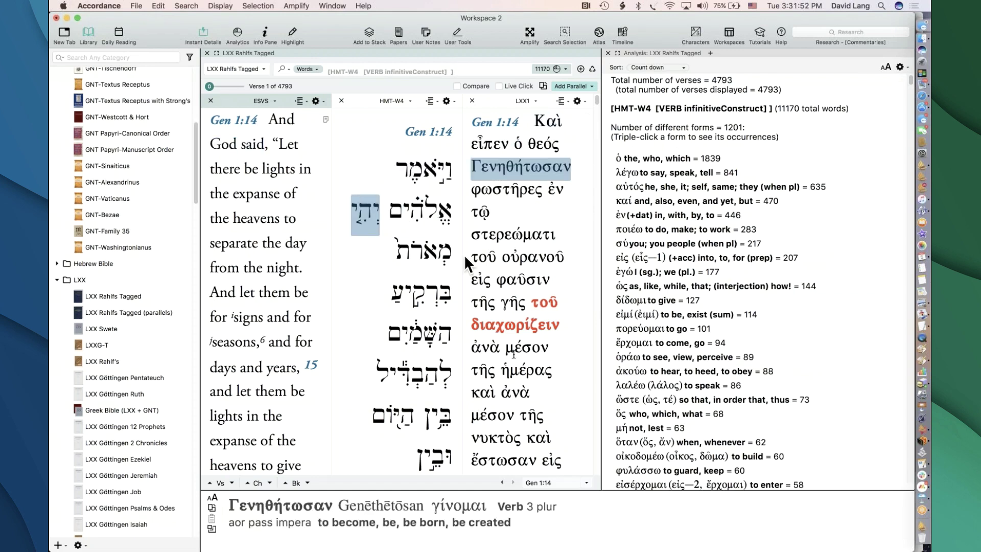
pyautogui.moveTo(521, 327)
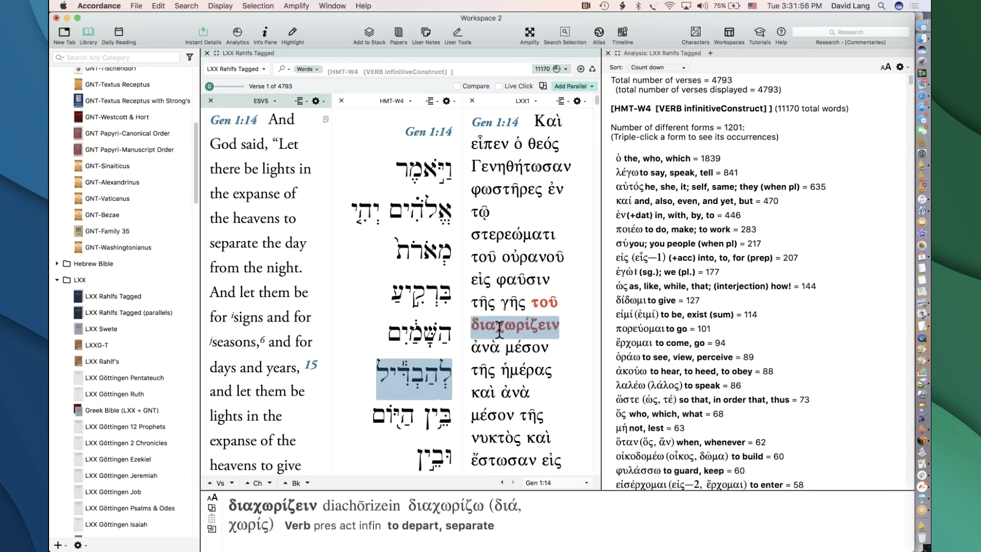
pyautogui.moveTo(419, 380)
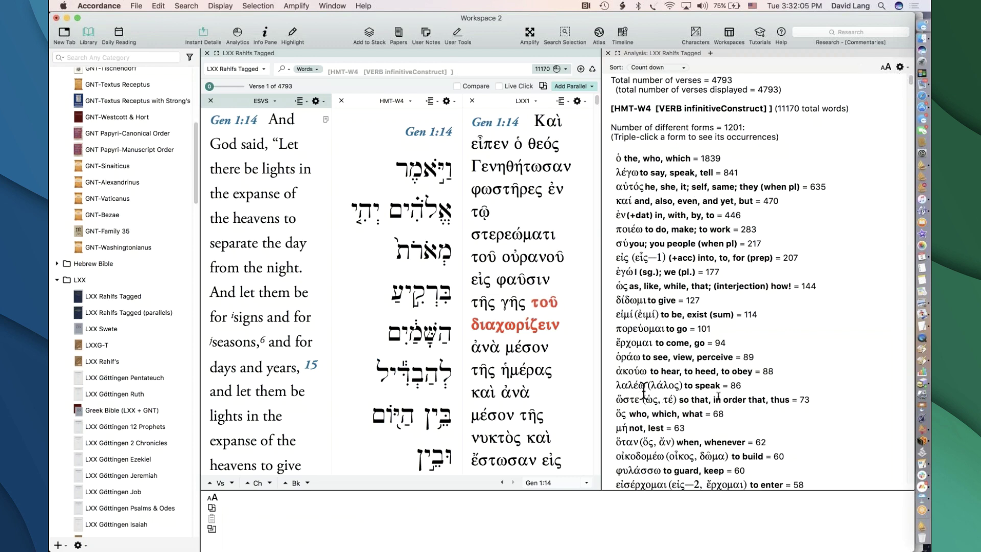
# - Customize the analysis display by removing LEX from column 1 and adding Mood in its place
pyautogui.click(900, 67)
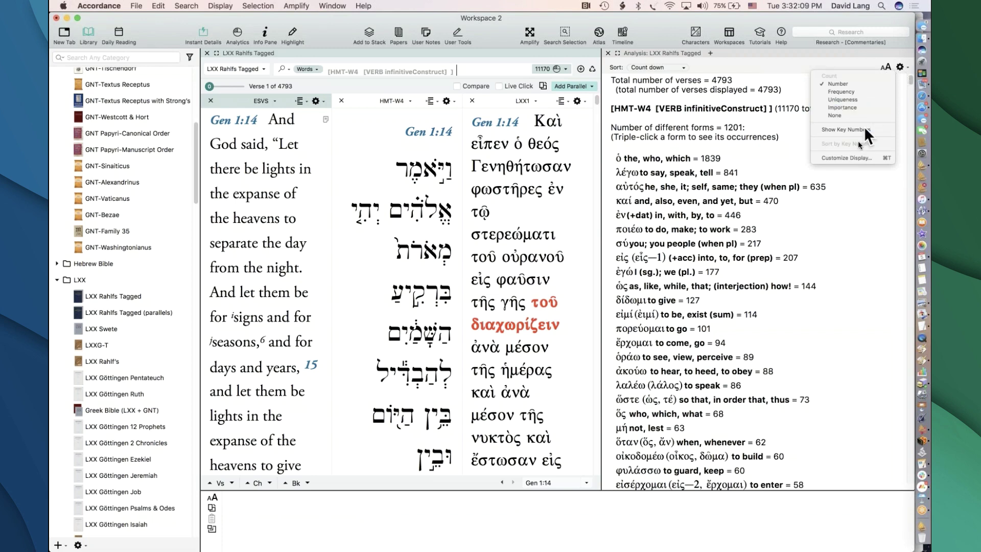
pyautogui.click(845, 157)
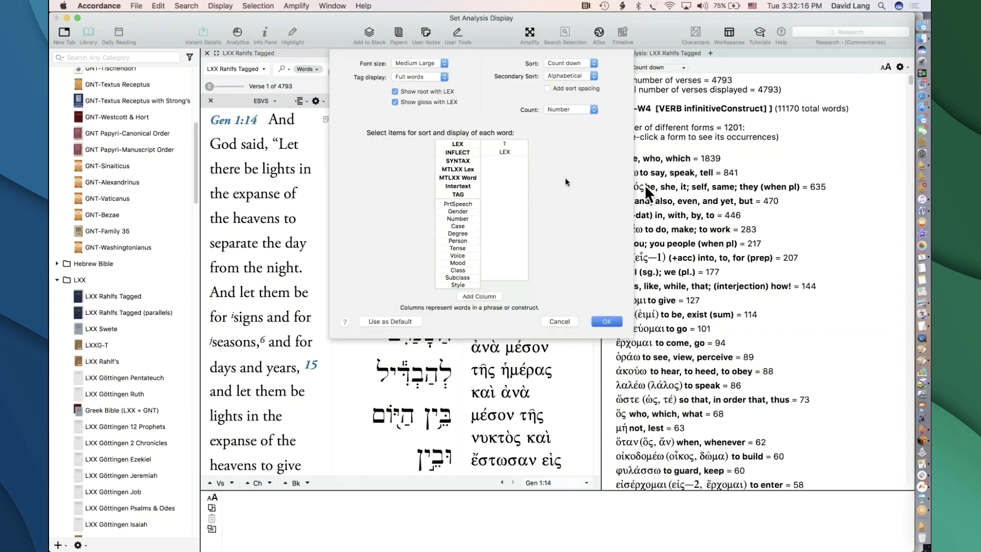
pyautogui.click(492, 152)
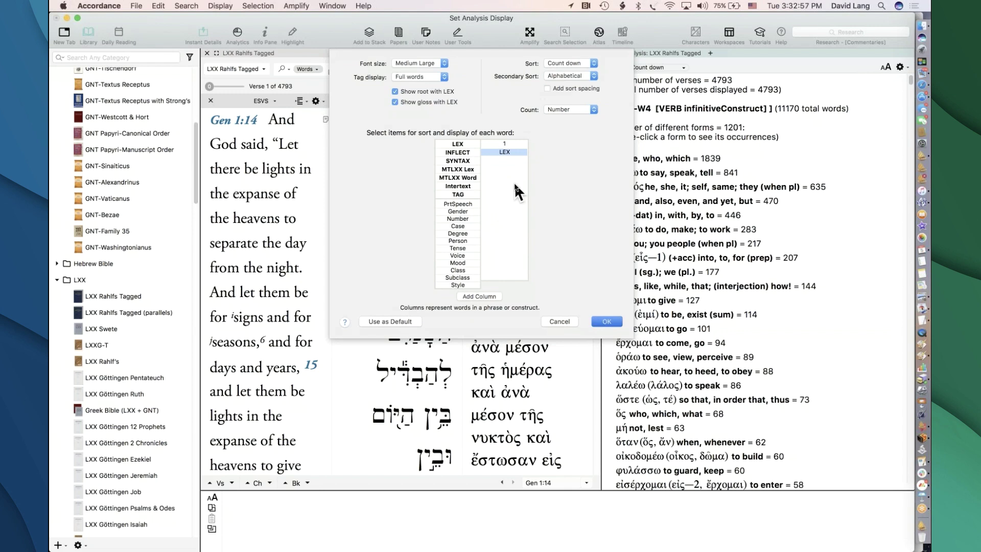
pyautogui.press('BackSpace')
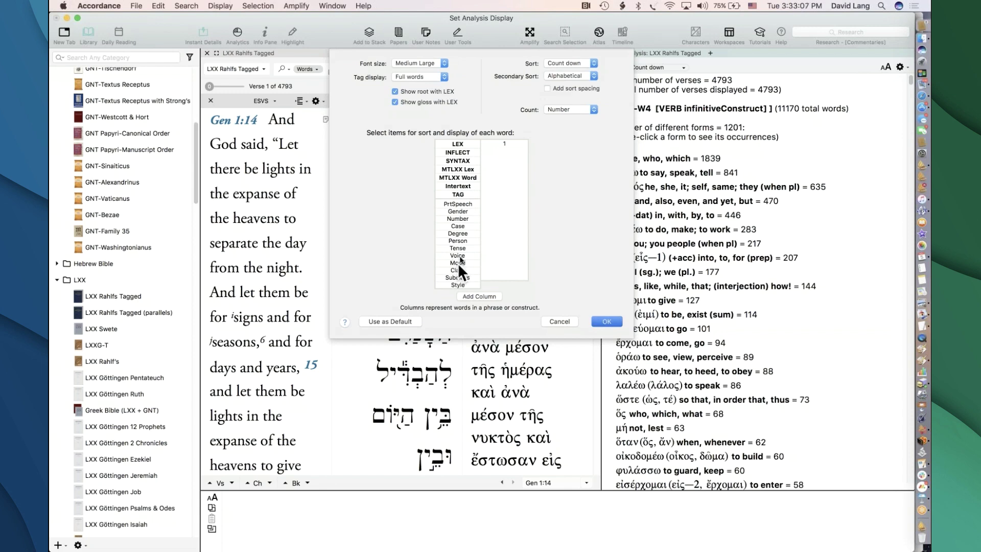
pyautogui.moveTo(456, 264); pyautogui.dragTo(501, 258)
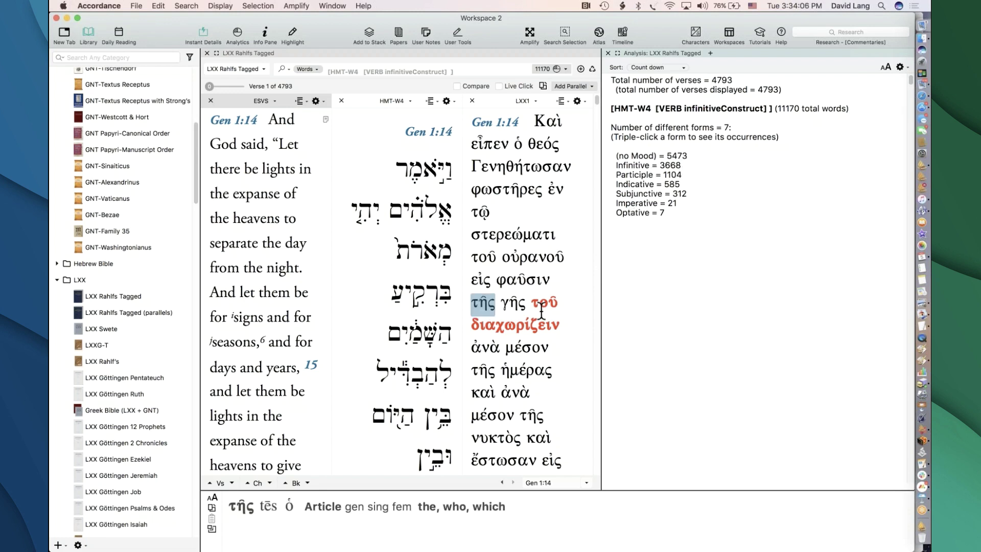
pyautogui.moveTo(409, 375)
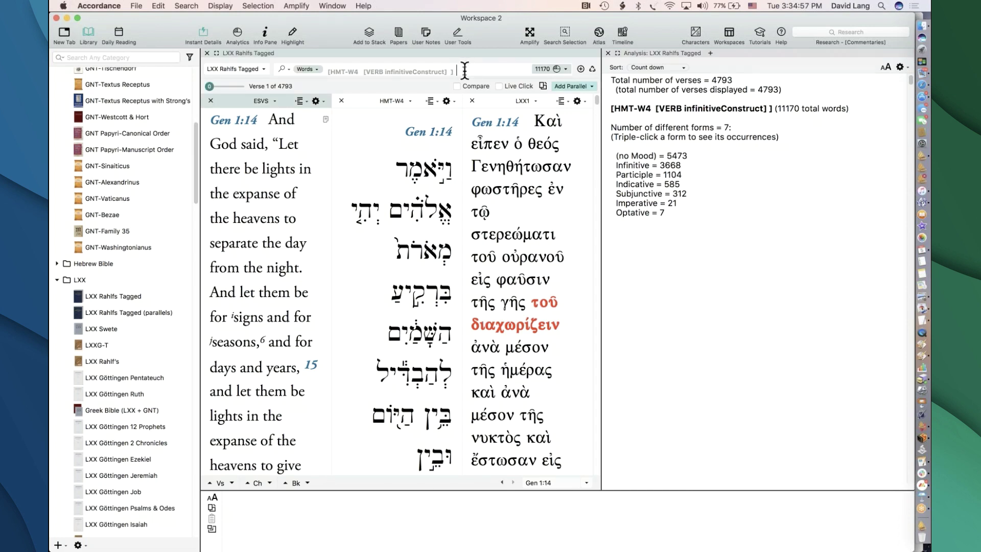
# - Append @ and a VERB tag with optative mood to the infinitive construct search and run it
pyautogui.write('@')
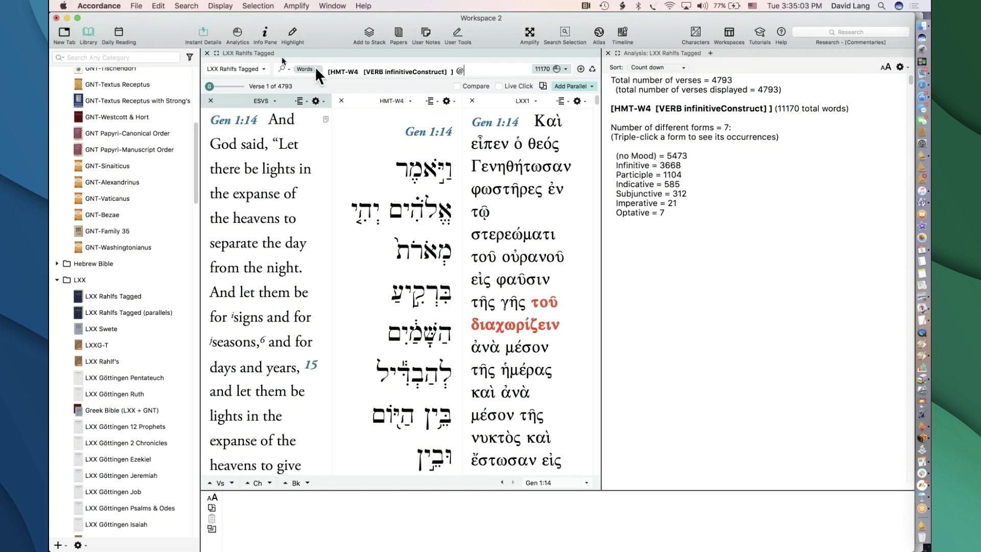
pyautogui.click(185, 5)
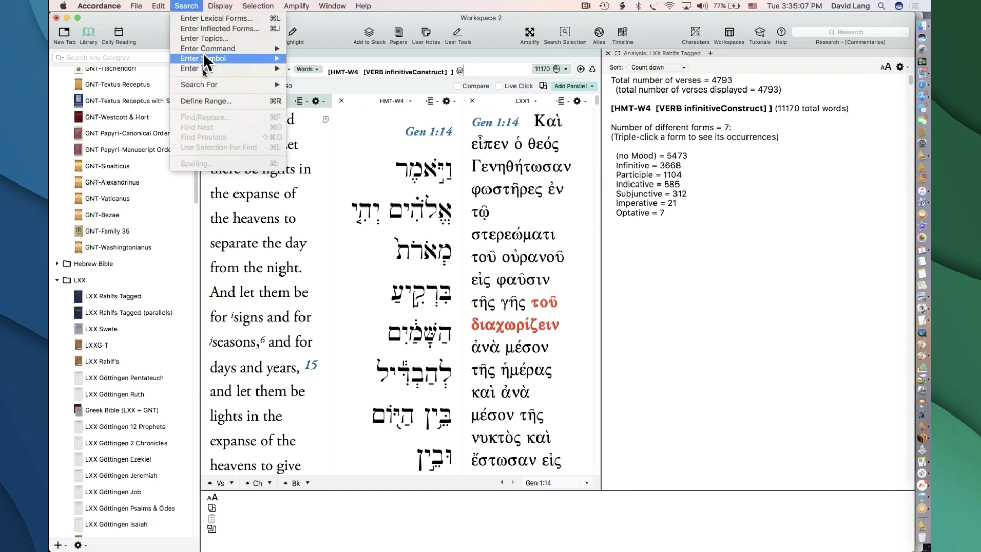
pyautogui.moveTo(202, 68)
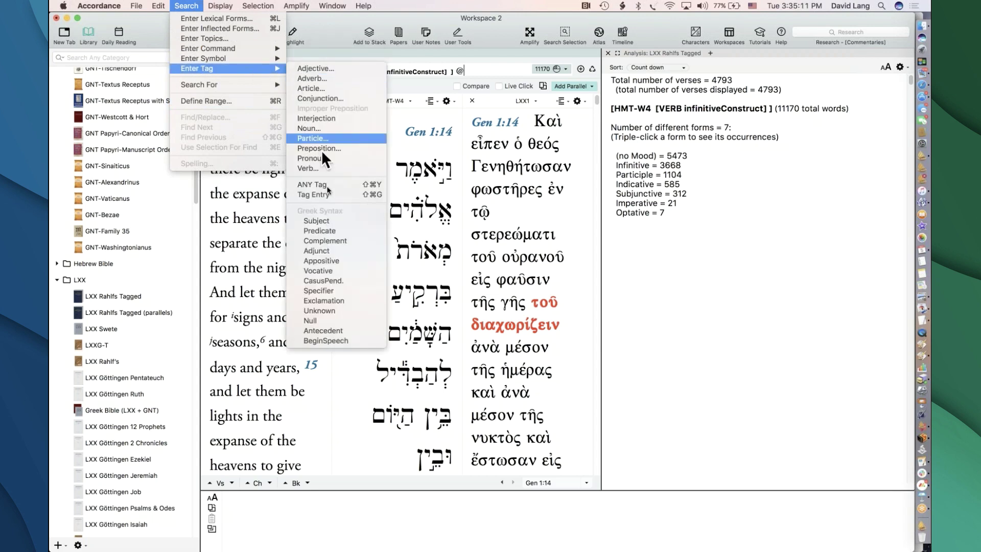
pyautogui.click(327, 169)
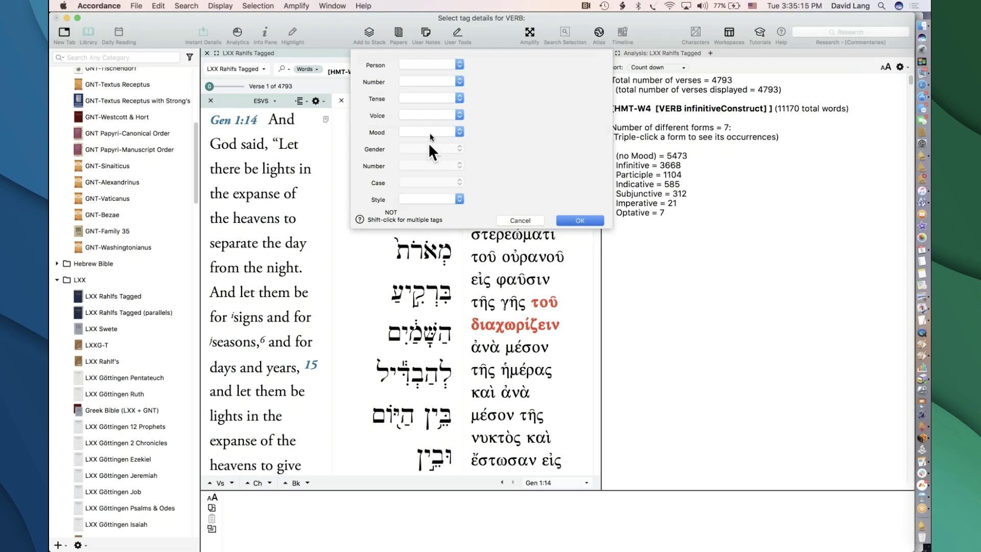
pyautogui.click(431, 132)
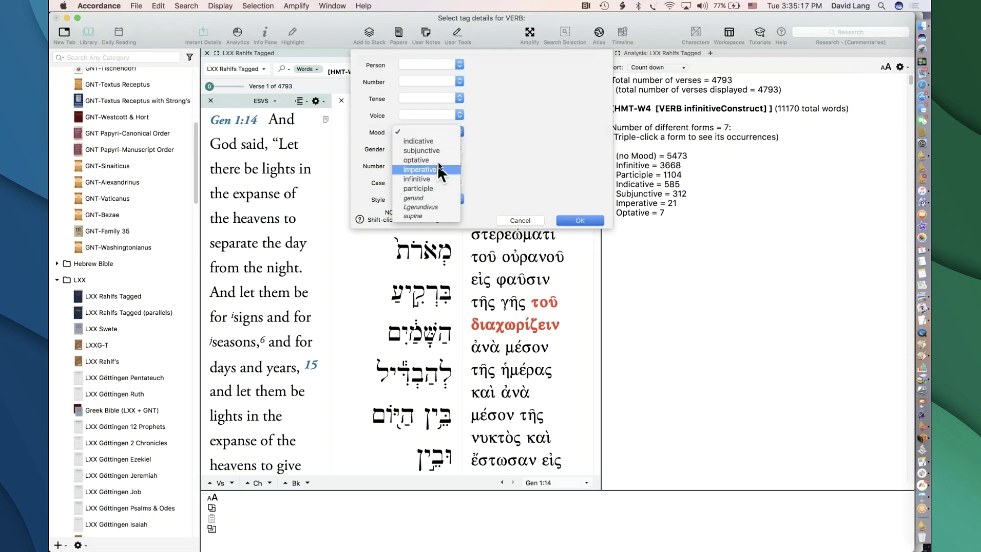
pyautogui.click(437, 161)
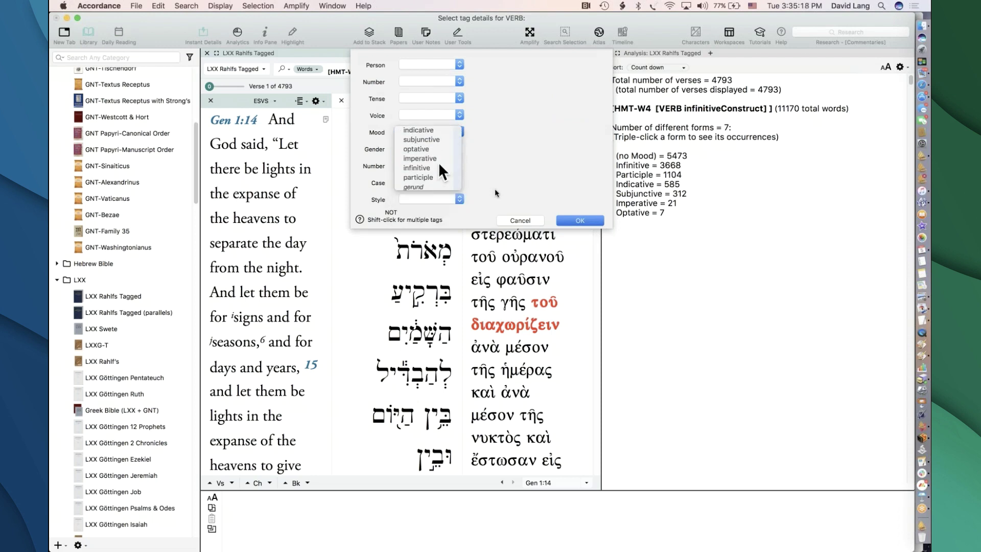
pyautogui.click(568, 220)
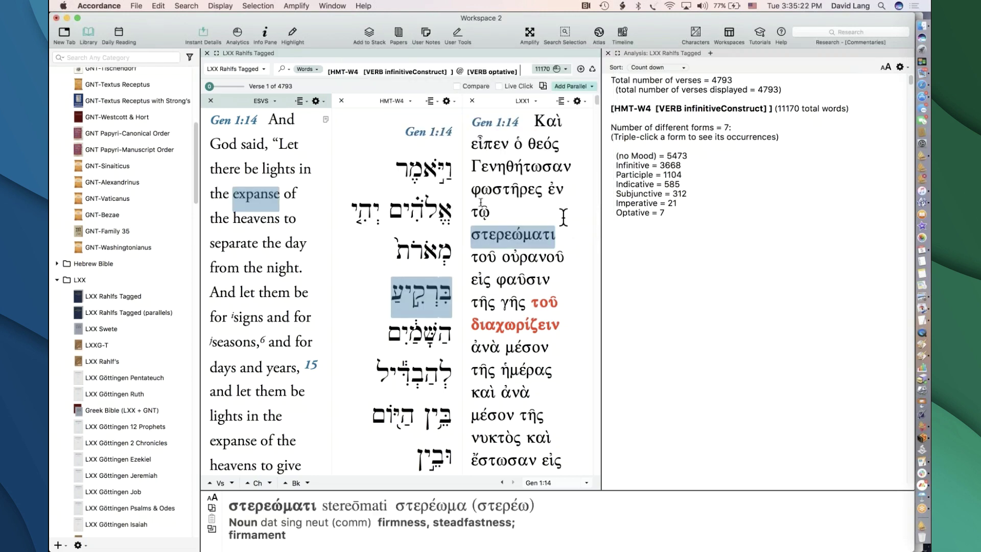
pyautogui.press('Return')
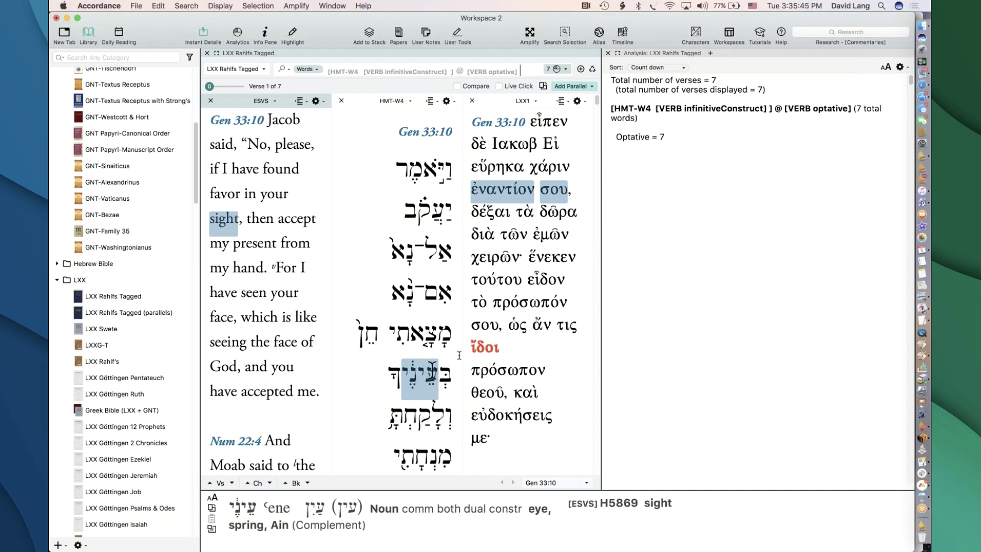
# - Examine the optative hits in Genesis 33:10 and Numbers 22:4 against their Hebrew and ESV parallels
pyautogui.moveTo(479, 347)
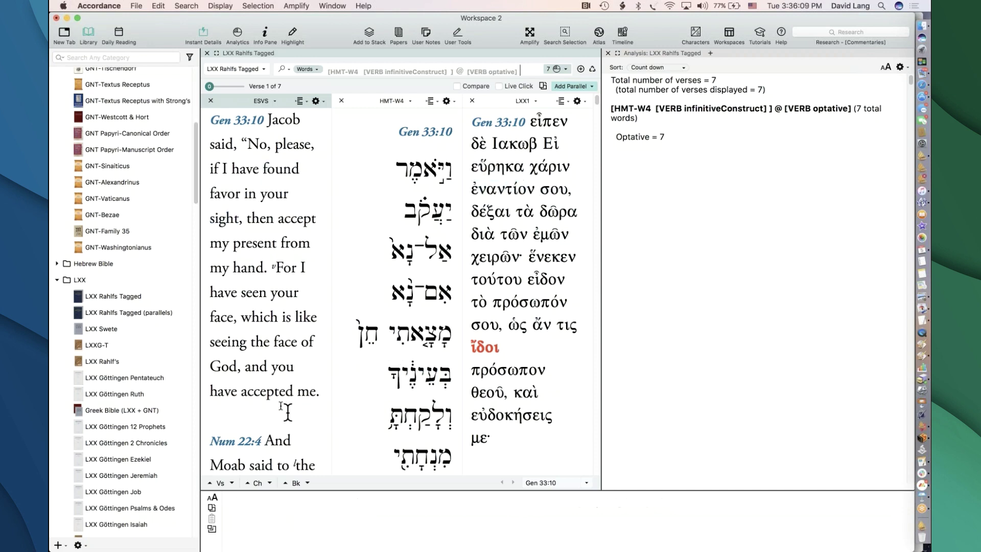
pyautogui.scroll(-3, 284, 404)
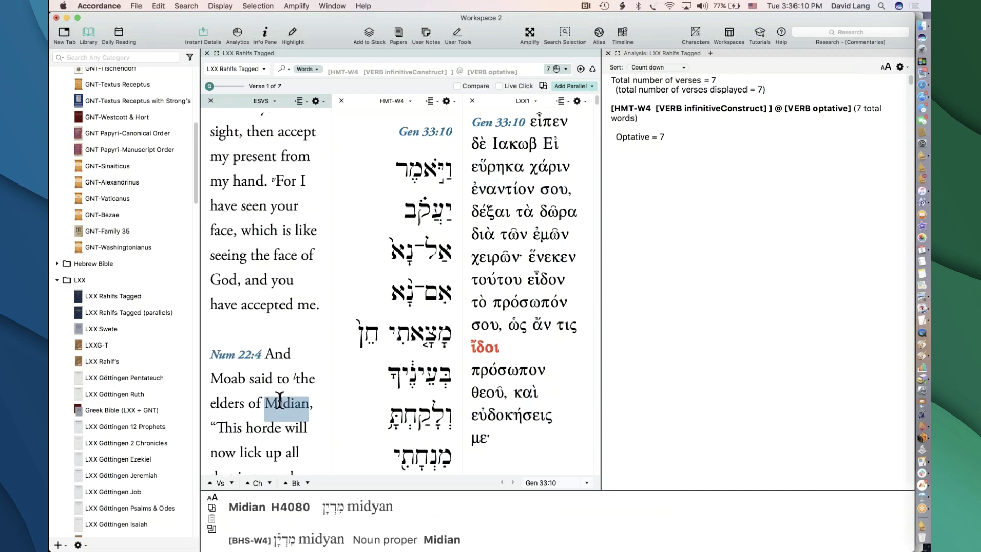
pyautogui.scroll(-6, 280, 400)
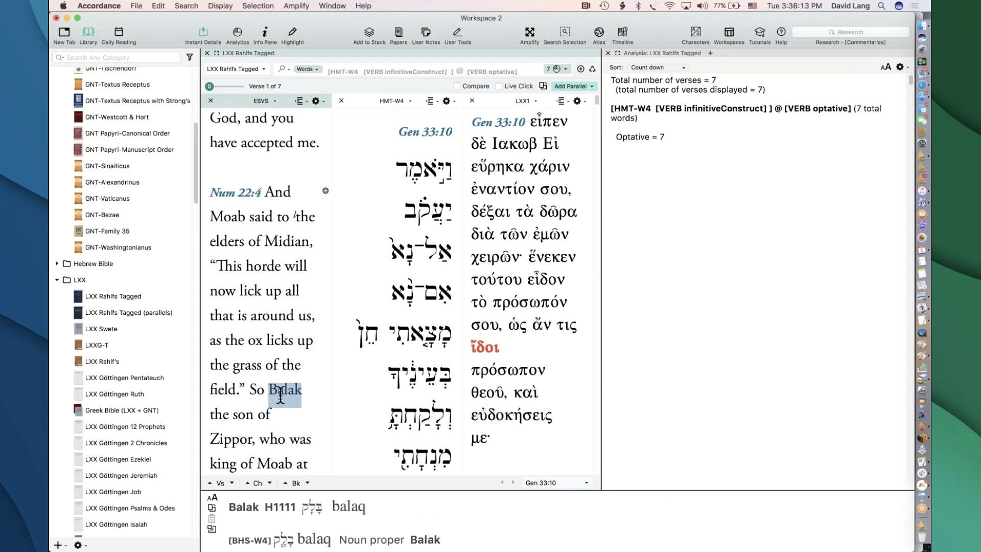
pyautogui.scroll(-2, 280, 396)
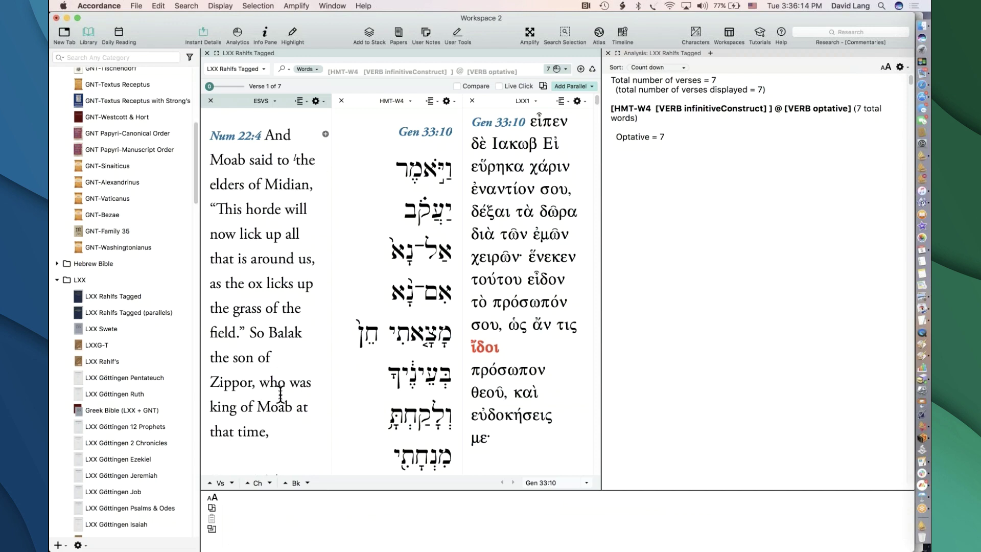
pyautogui.scroll(-1, 280, 396)
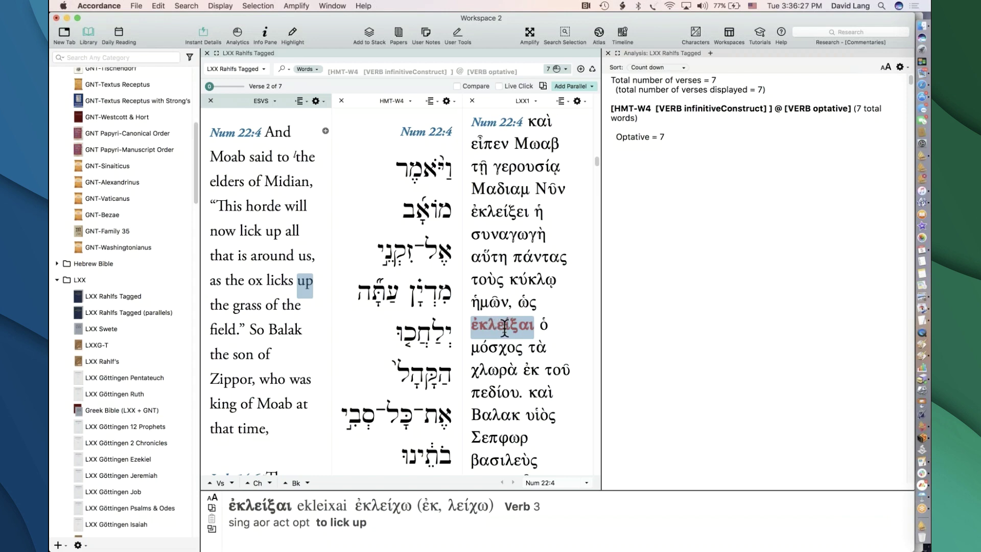
pyautogui.scroll(-2, 419, 340)
pyautogui.scroll(-2, 420, 339)
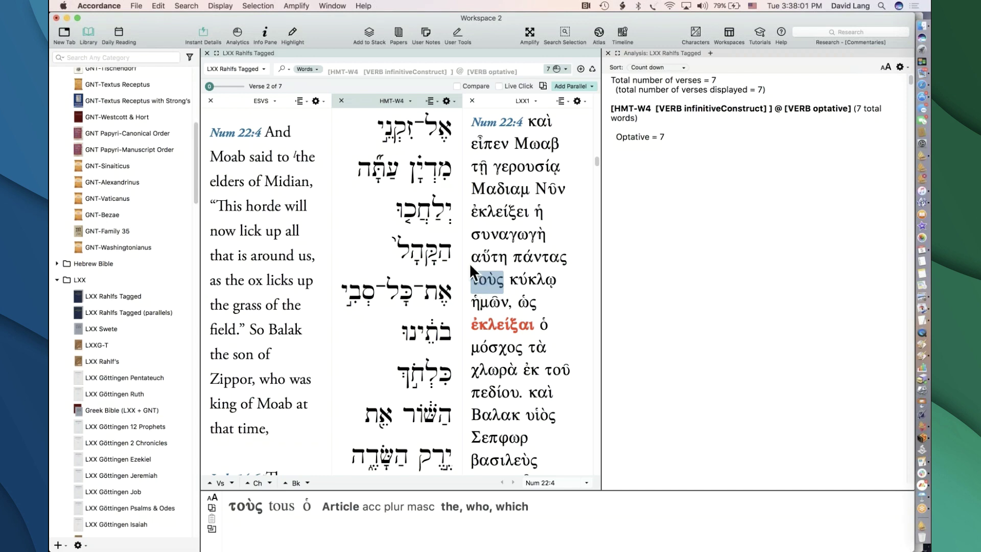
# - Search ESV with Strong's using a TEXT command for charity in KJV with Strong's
pyautogui.click(247, 70)
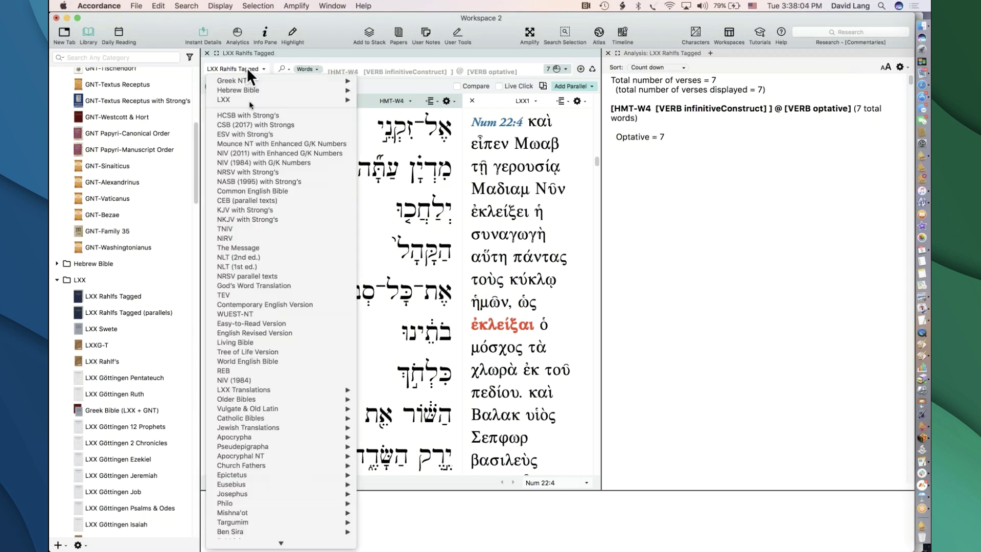
pyautogui.click(259, 134)
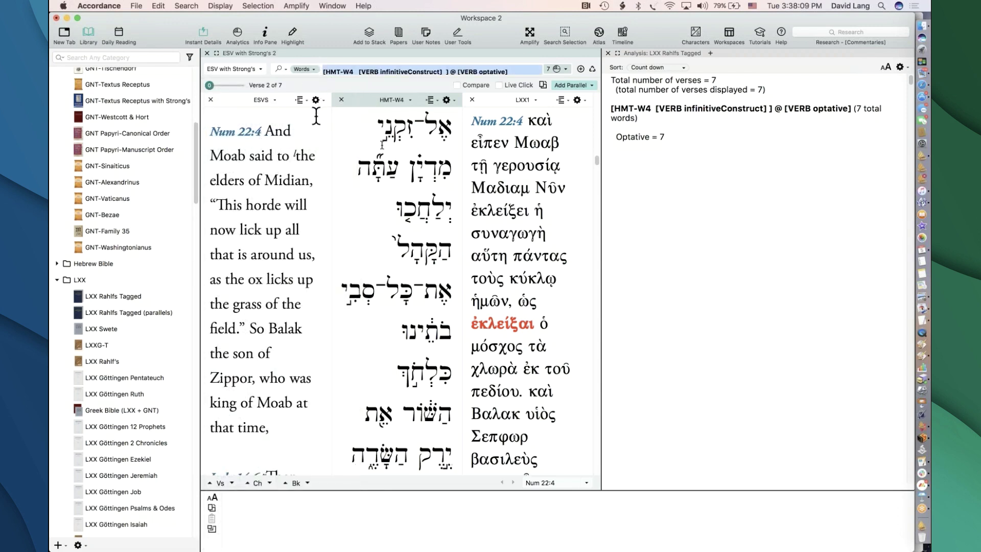
pyautogui.moveTo(383, 146)
pyautogui.press('super+f')
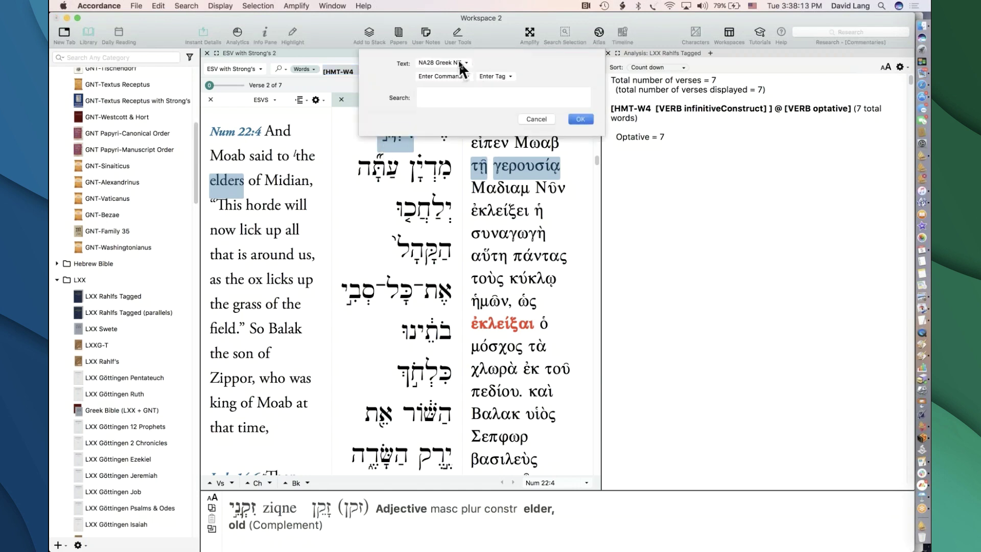
pyautogui.click(458, 61)
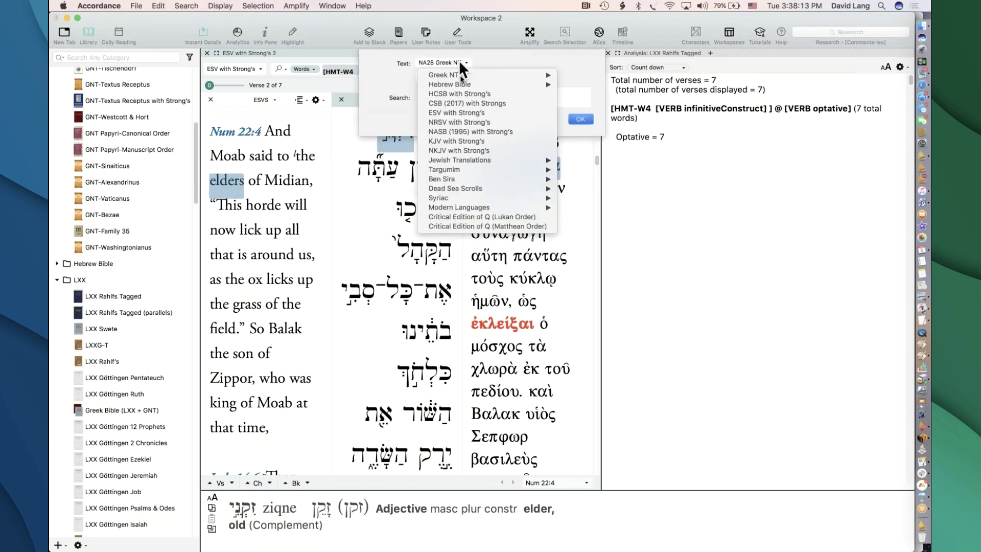
pyautogui.click(459, 138)
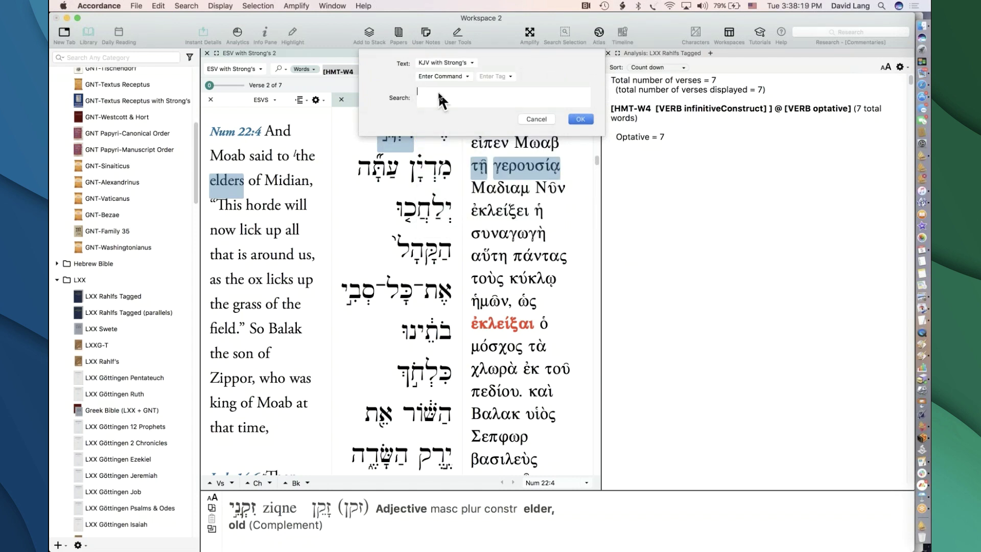
pyautogui.write('charity')
pyautogui.press('Return')
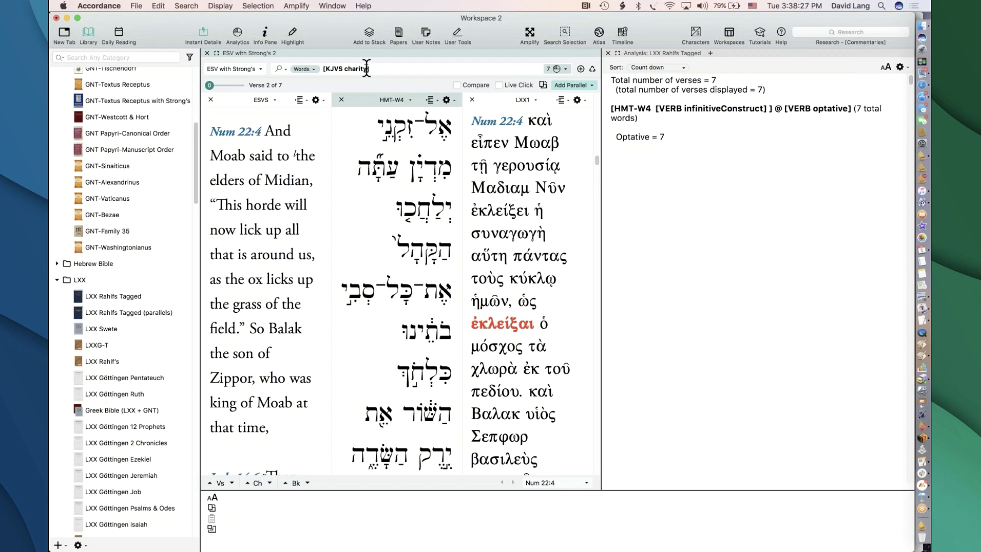
pyautogui.press('Return')
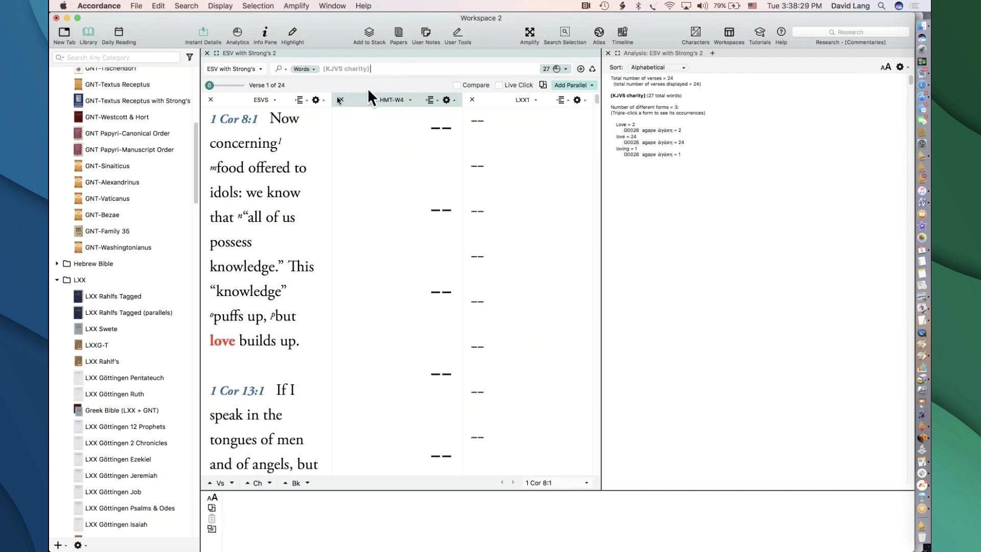
# - Close the Hebrew parallel and change the LXX parallel to KJV with Strong's
pyautogui.click(339, 100)
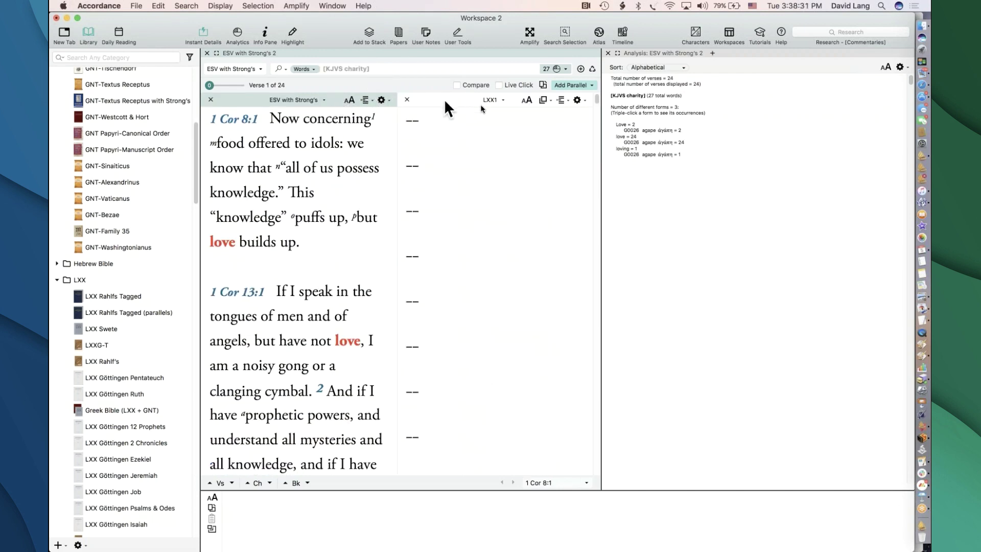
pyautogui.click(490, 100)
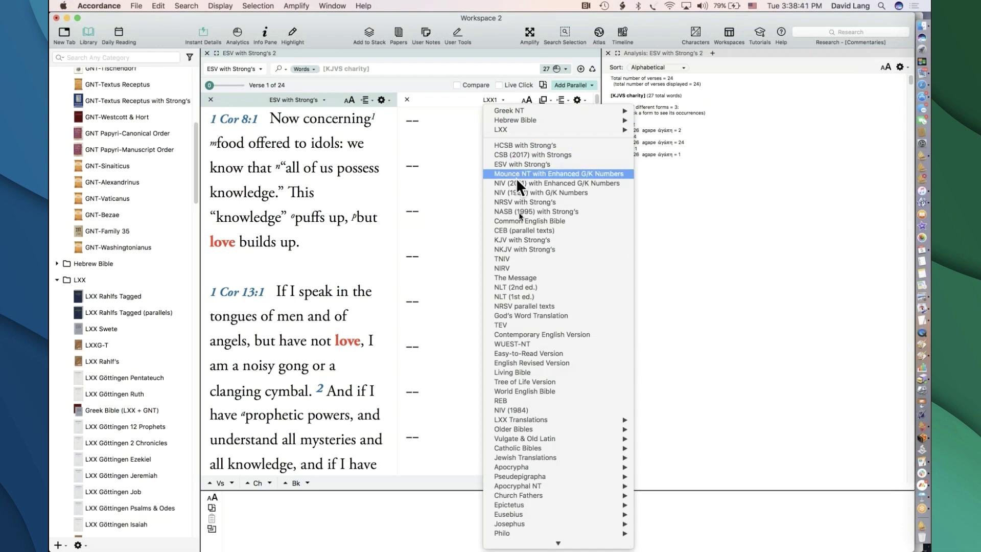
pyautogui.click(516, 239)
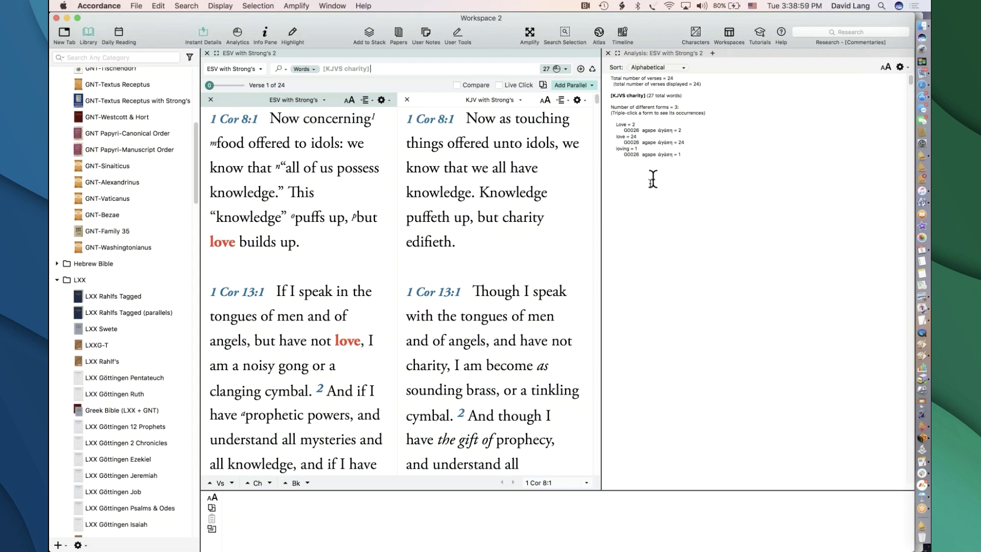
# - Add @-love to the KJV charity search to exclude love, run it, and inspect the highlighted word
pyautogui.moveTo(439, 234)
pyautogui.write('@-love')
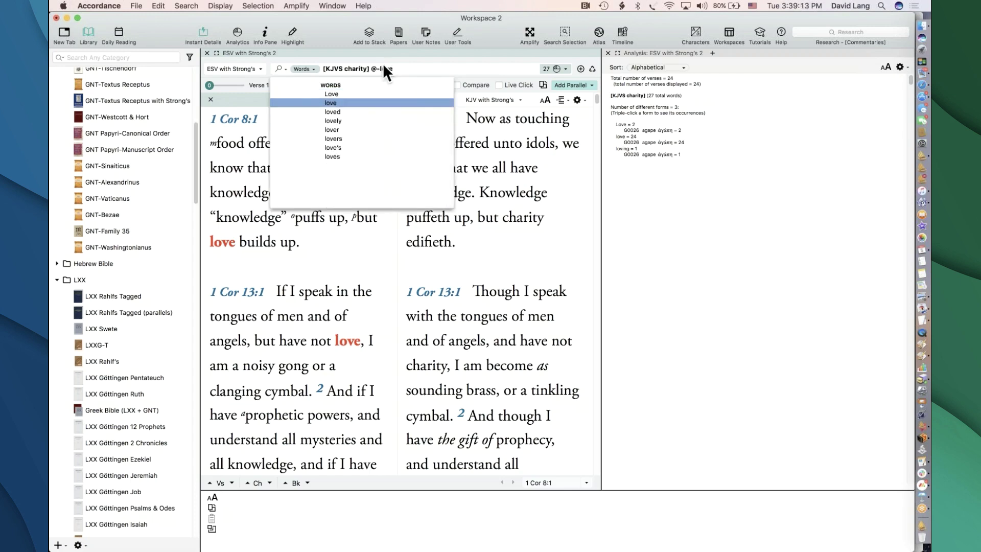
pyautogui.press('Return')
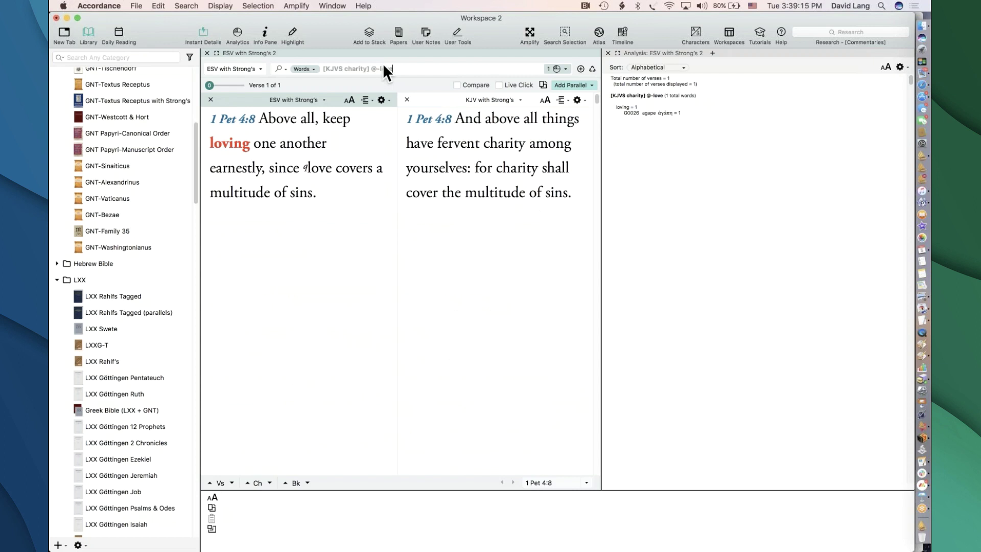
pyautogui.moveTo(228, 147)
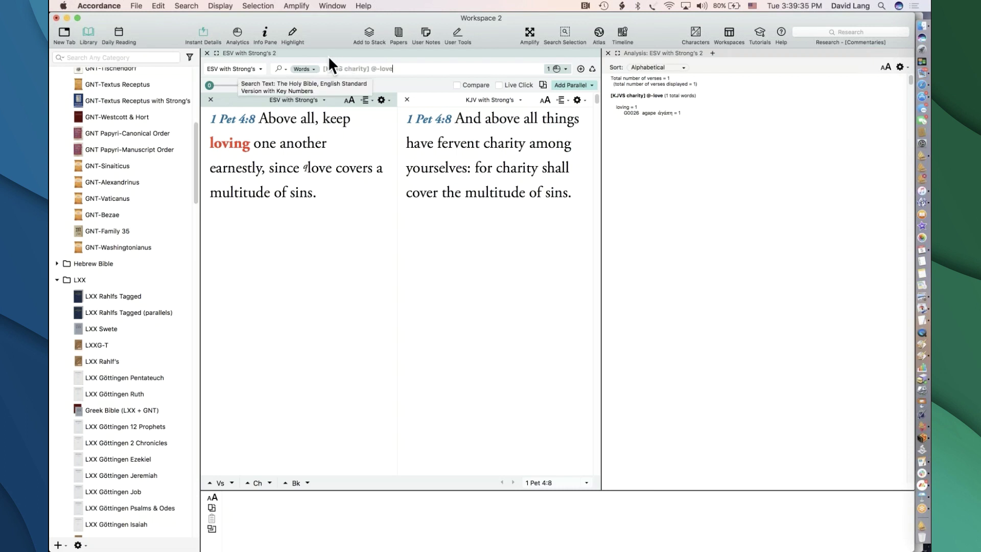
# - Replace the search with charity alone, run it in the ESV, and compare the highlighted word with the KJV in Acts 9:36
pyautogui.click(398, 68)
pyautogui.press('super+a')
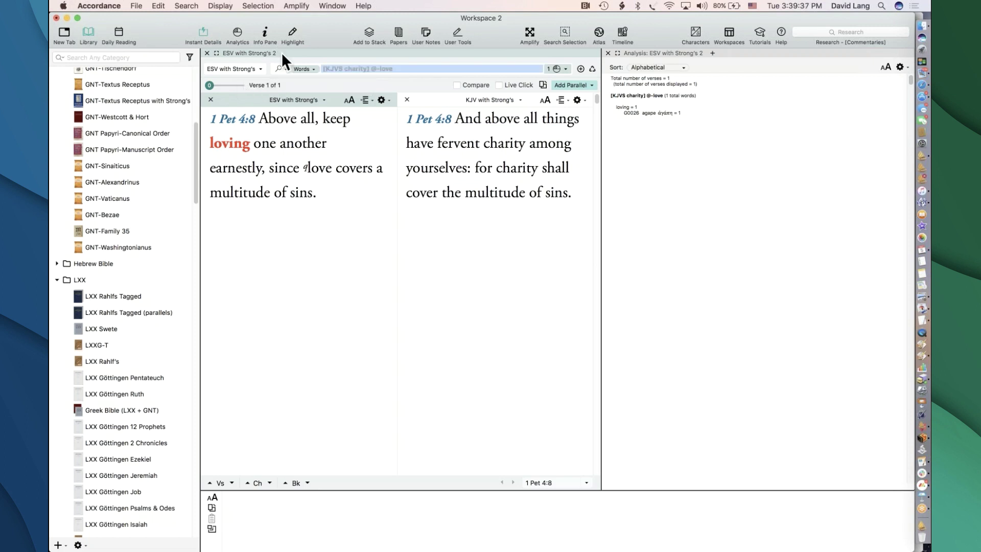
pyautogui.write('charity')
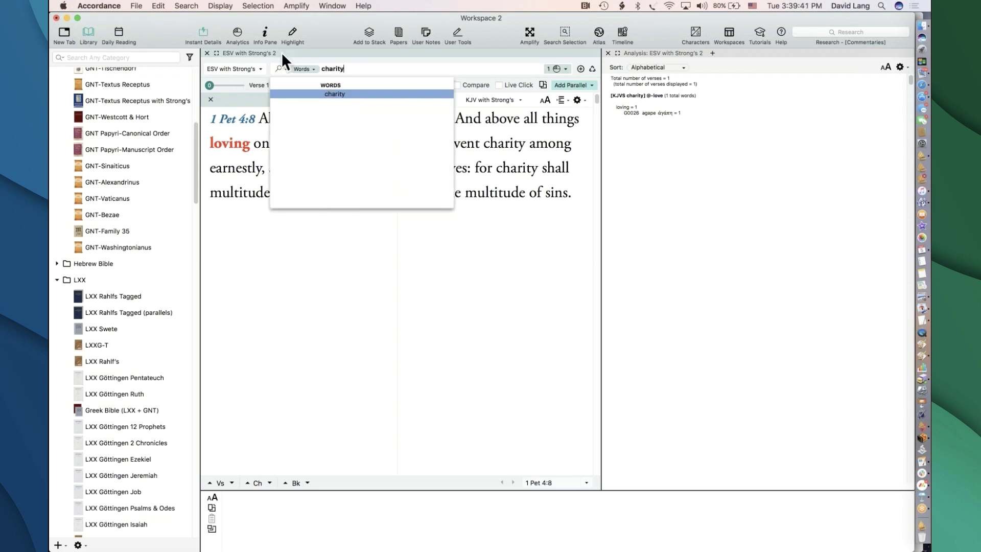
pyautogui.press('Return')
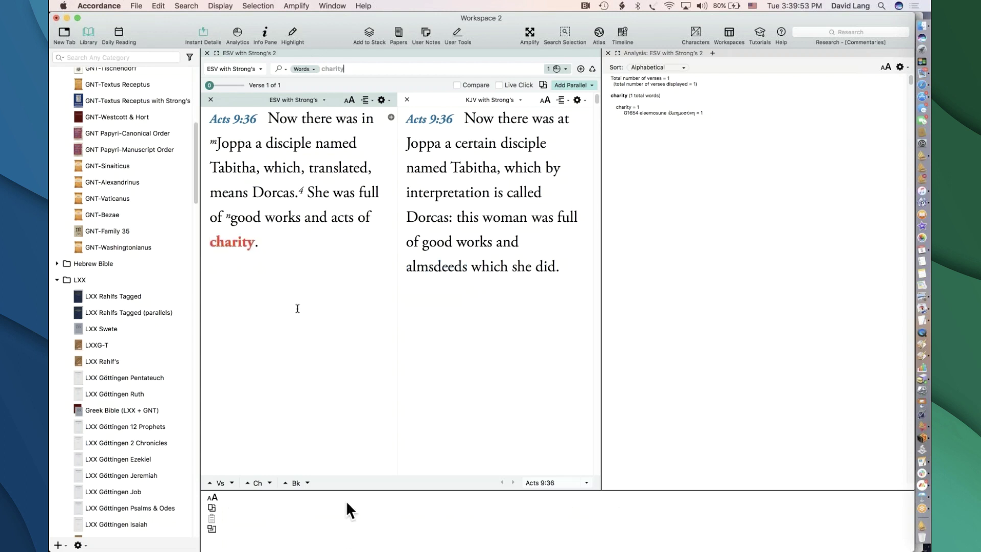
pyautogui.moveTo(232, 241)
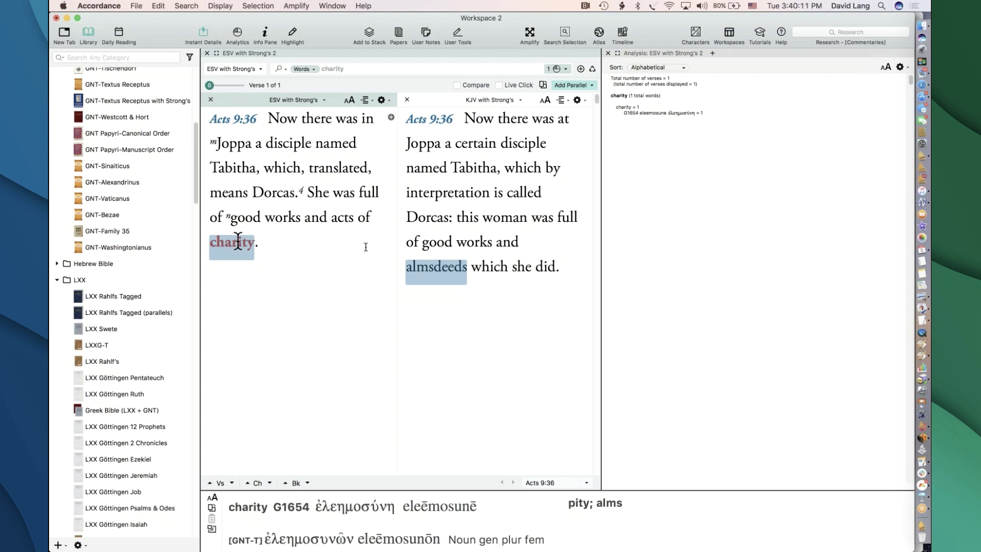
pyautogui.moveTo(450, 274)
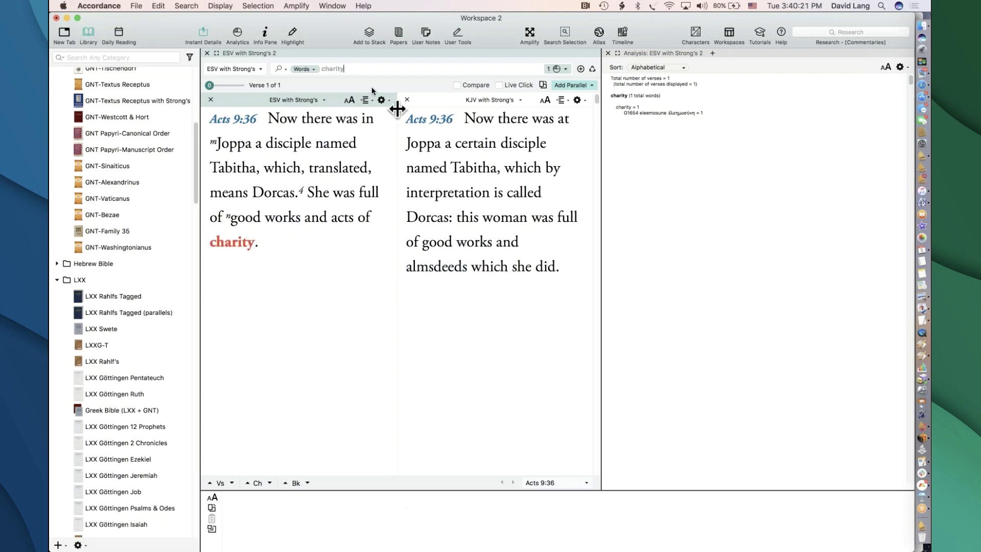
pyautogui.moveTo(355, 69); pyautogui.dragTo(315, 70)
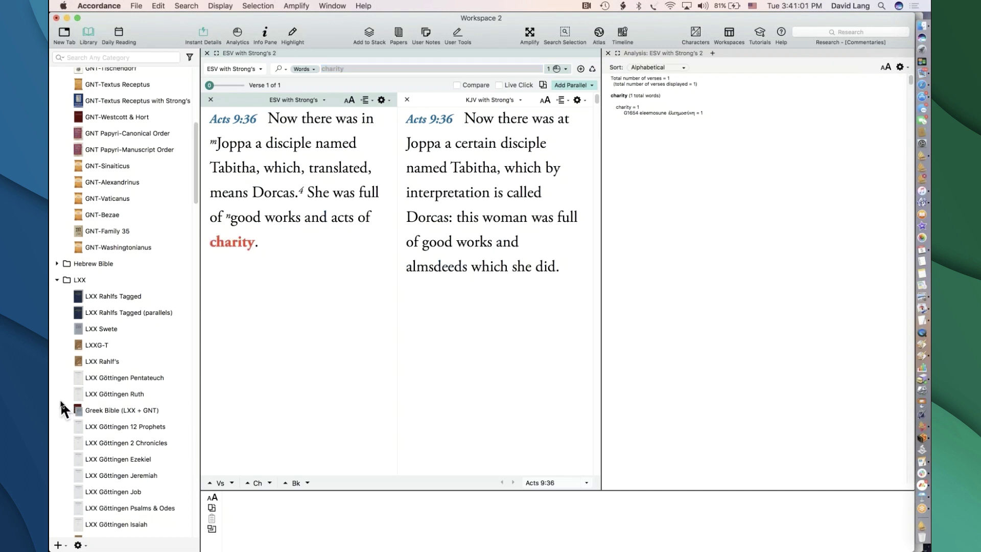
pyautogui.press('super+Tab')
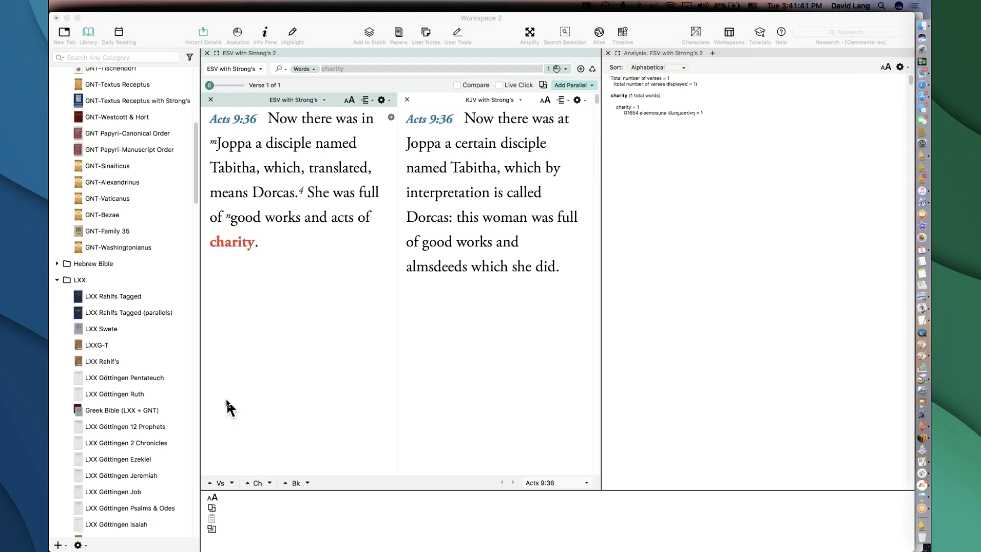
pyautogui.click(355, 69)
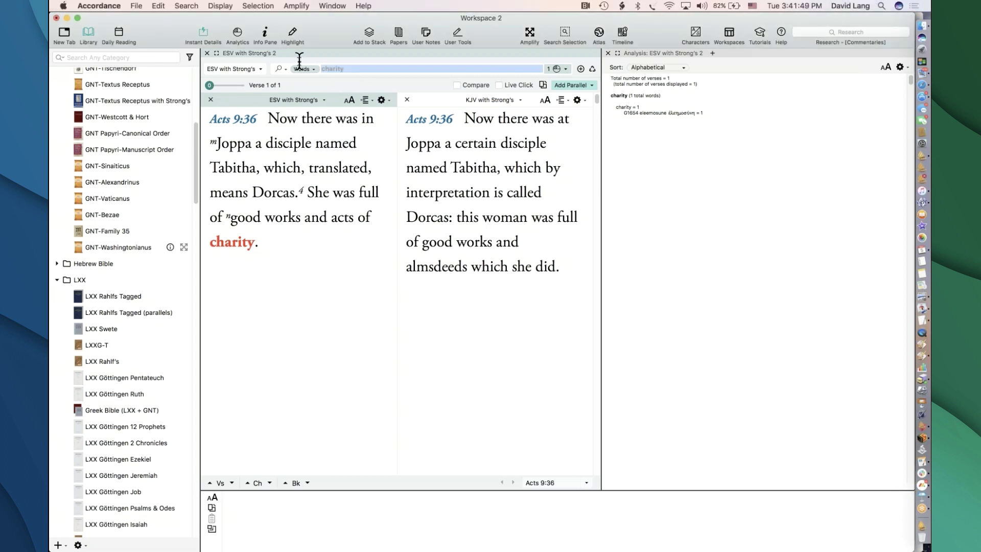
# - Examine which texts the TEXT command offers when searching ESV with Strong's, including the Hebrew Bible options
pyautogui.press('super+f')
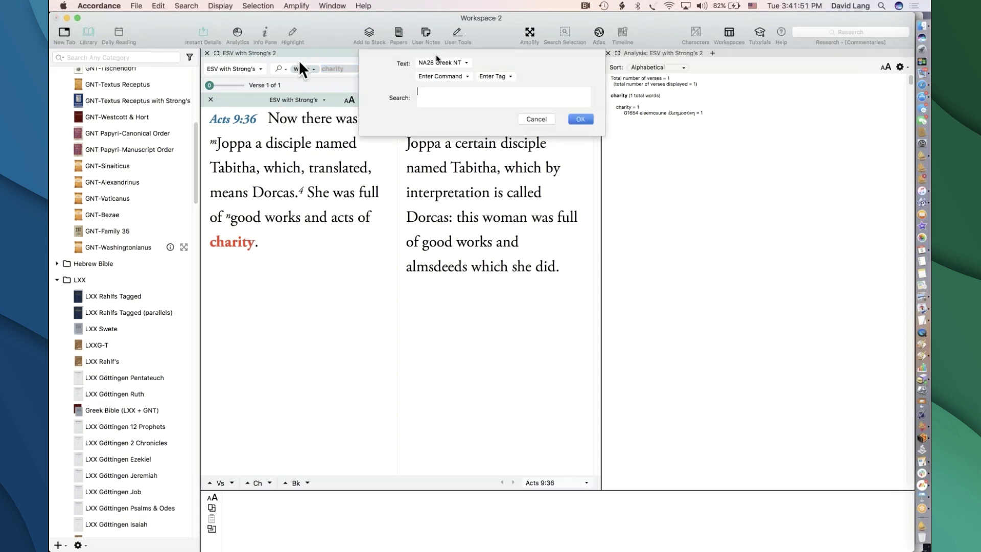
pyautogui.click(452, 62)
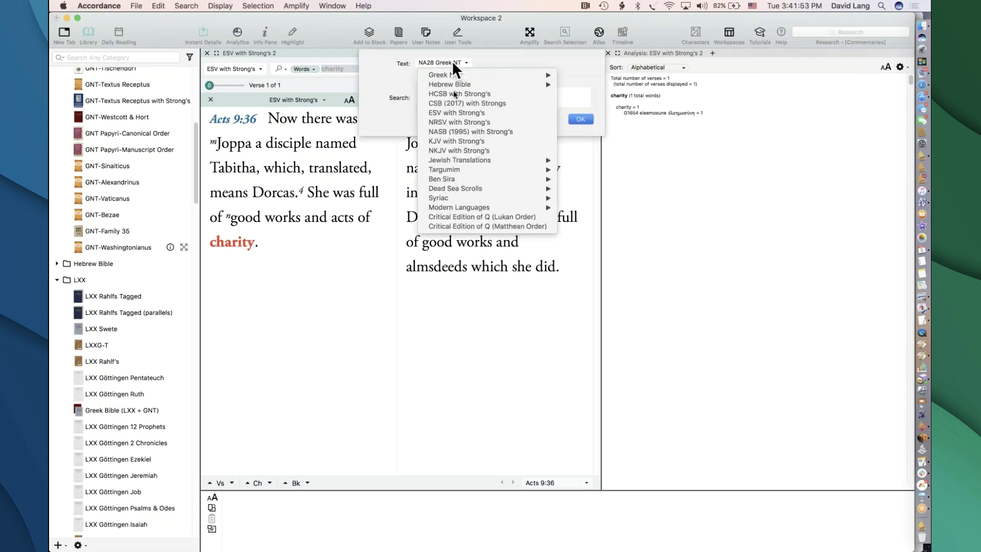
pyautogui.moveTo(465, 169)
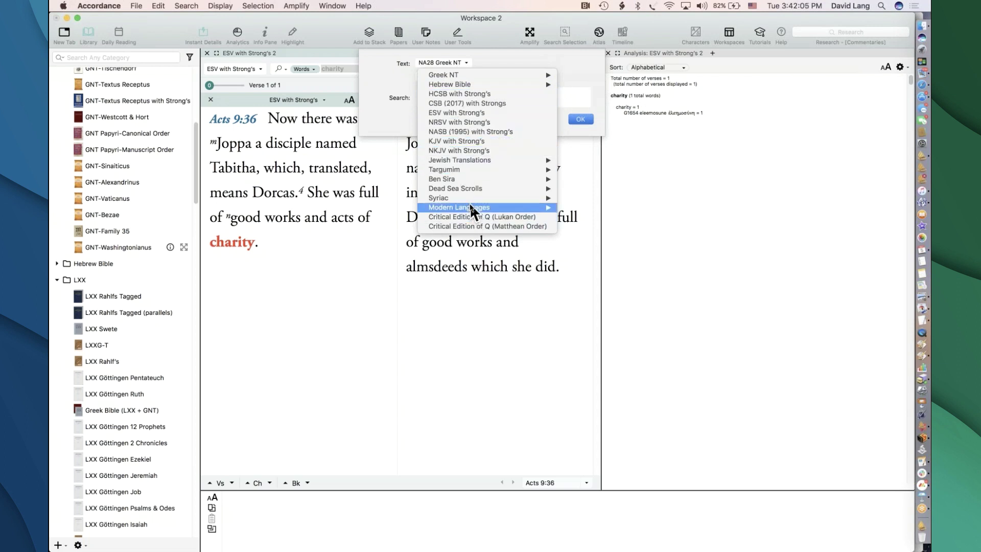
pyautogui.moveTo(473, 211)
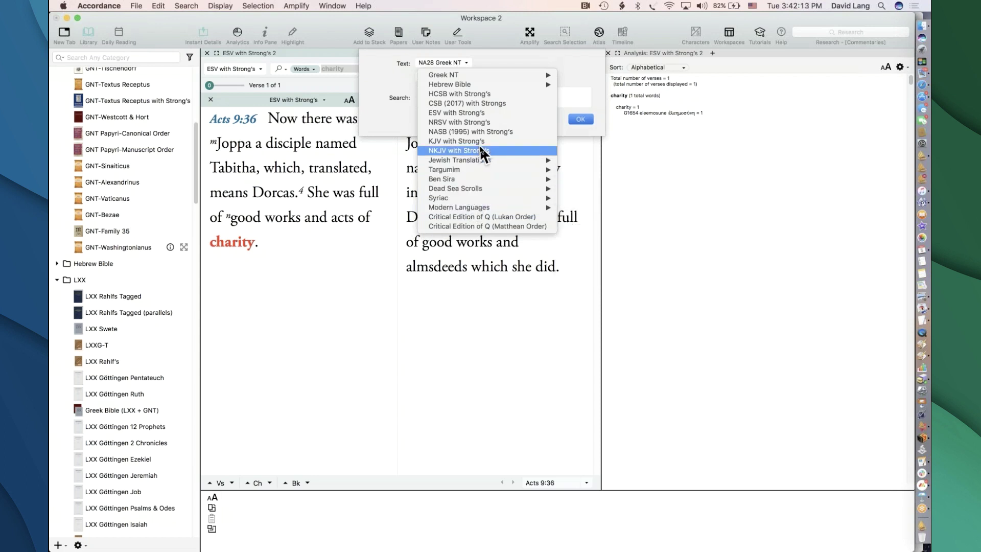
pyautogui.moveTo(523, 85)
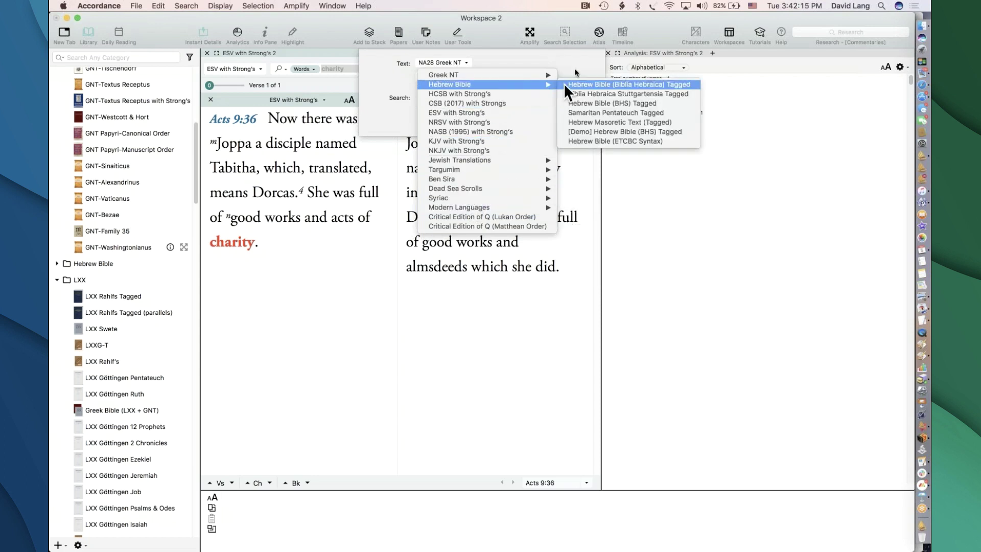
pyautogui.click(597, 62)
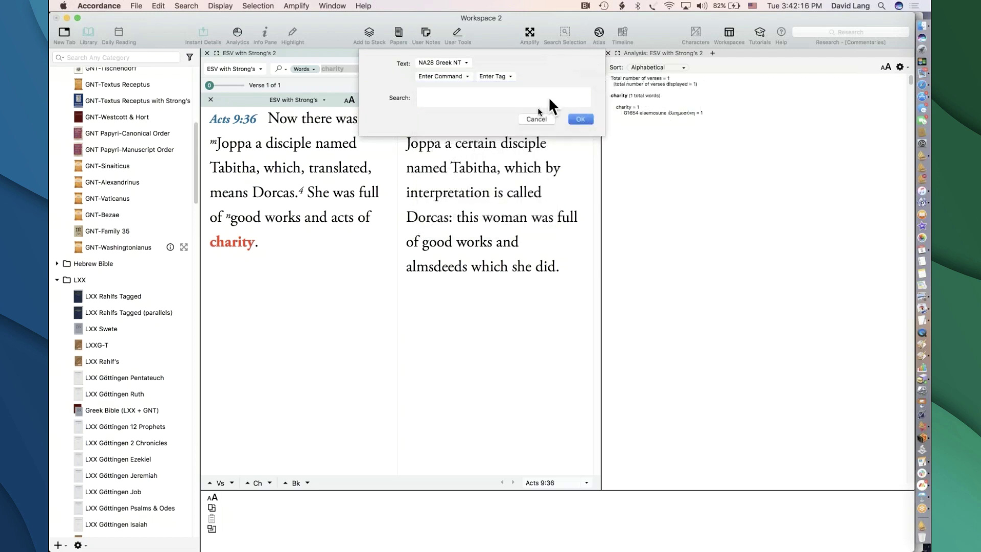
pyautogui.click(534, 120)
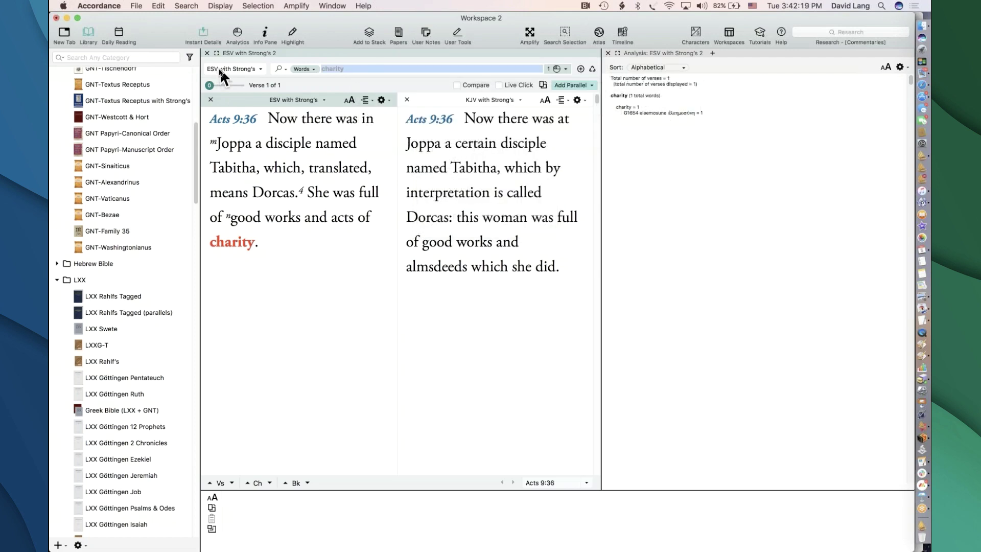
# - Switch the search text to NIV (2011) with Enhanced G/K Numbers and review the texts its TEXT command offers
pyautogui.click(221, 71)
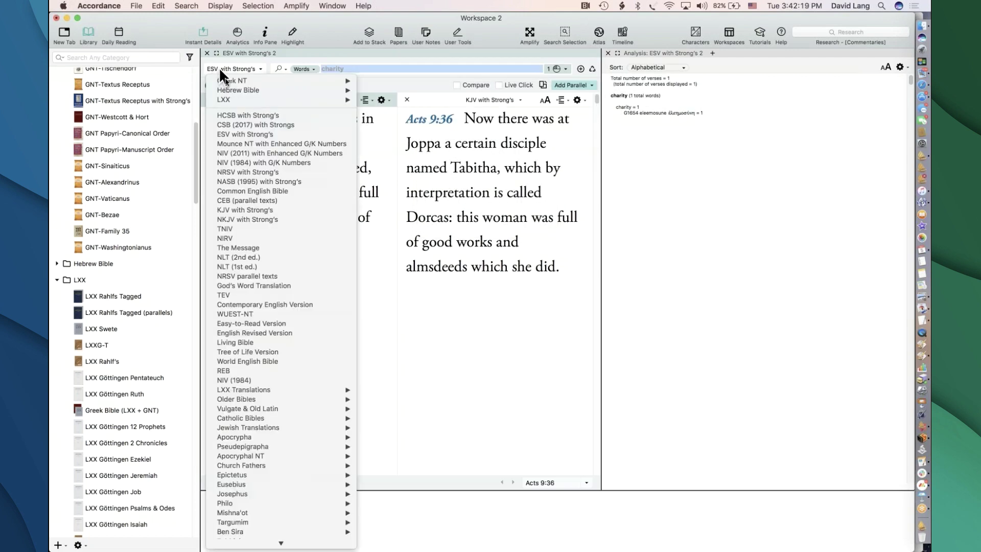
pyautogui.click(247, 153)
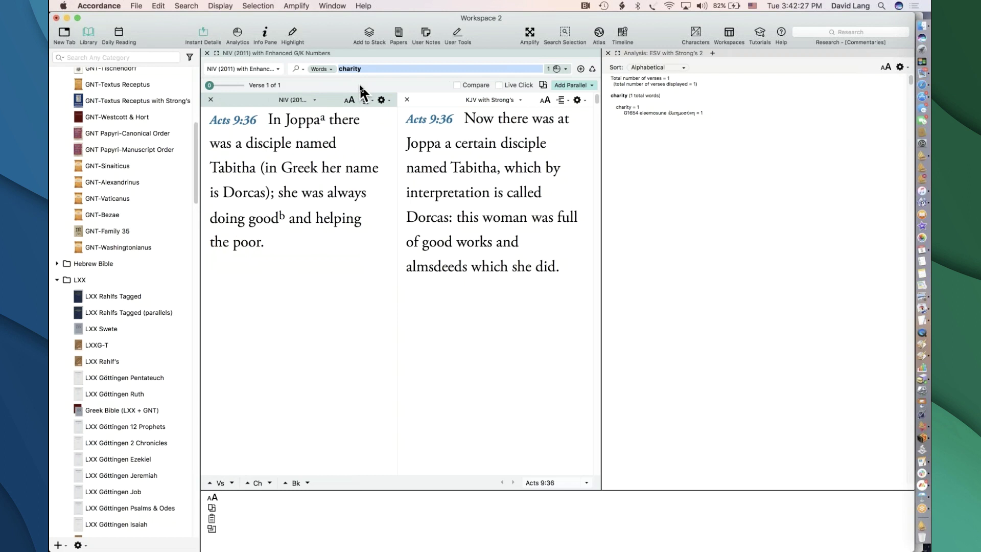
pyautogui.press('super+f')
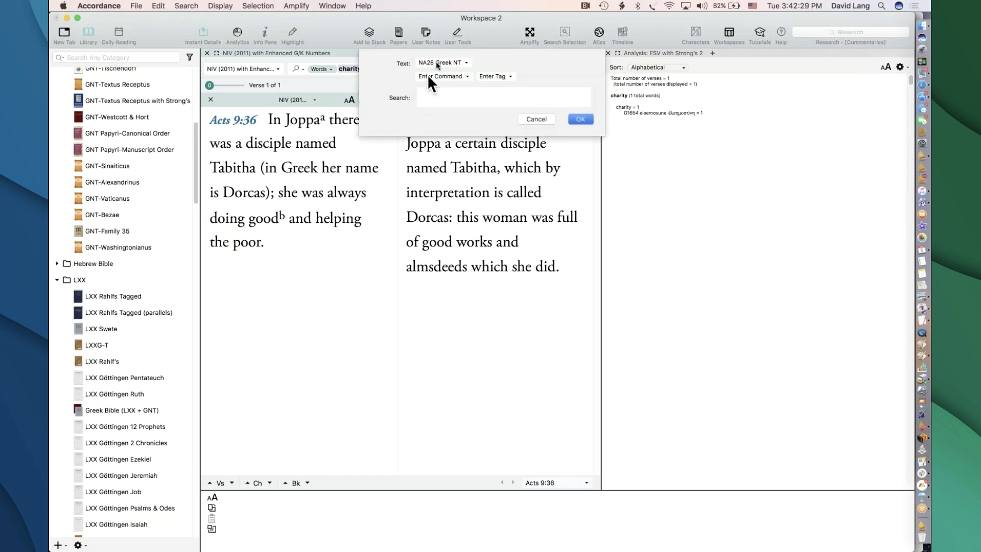
pyautogui.click(437, 61)
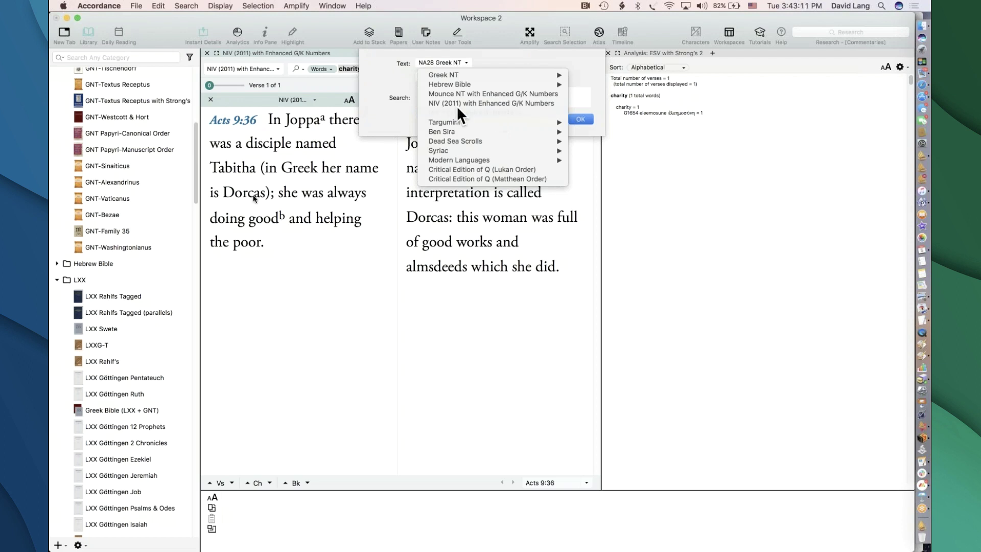
pyautogui.click(320, 116)
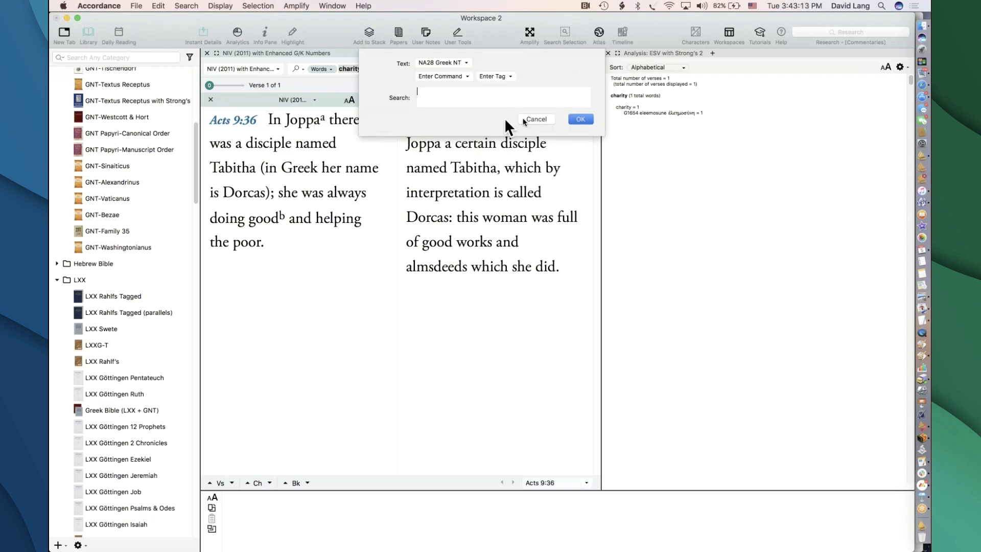
pyautogui.click(536, 119)
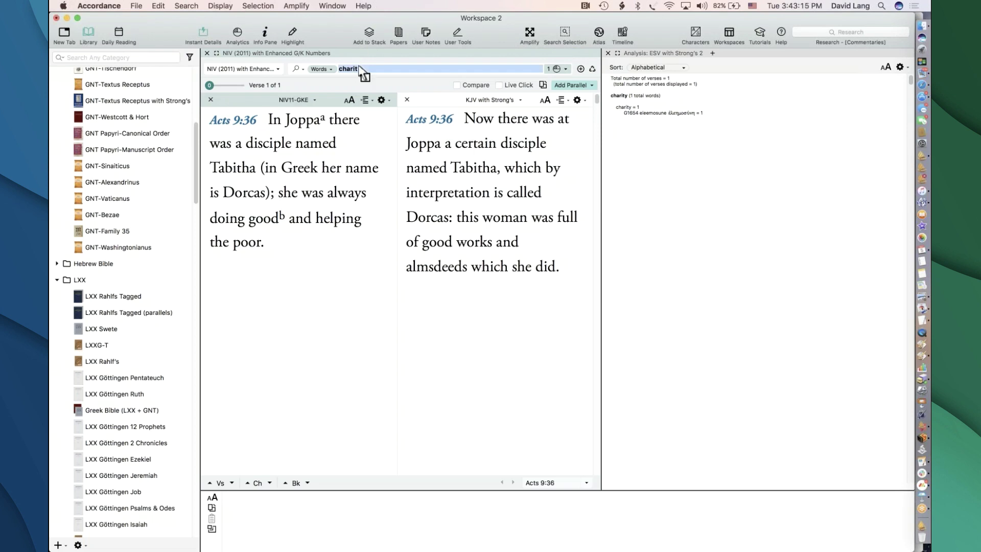
# - Search the NIV for love and inspect the highlighted phrase in Gen 4:1 against the KJV parallel
pyautogui.write('lov')
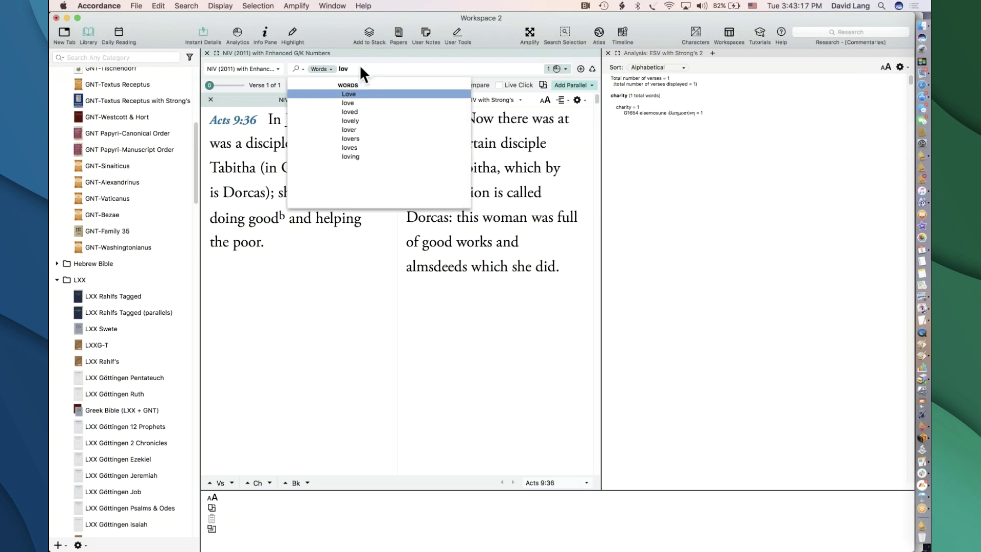
pyautogui.write('e')
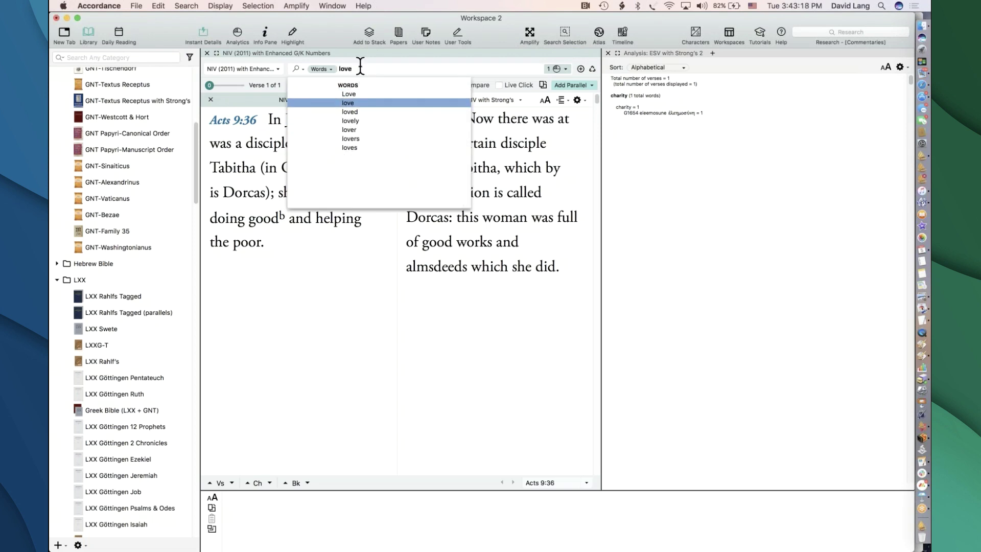
pyautogui.press('Return')
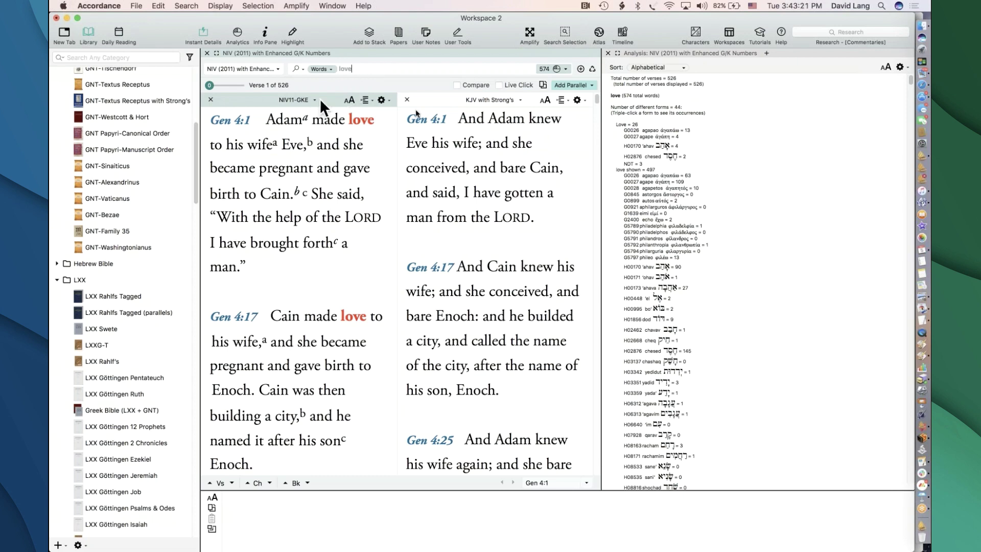
pyautogui.moveTo(361, 122)
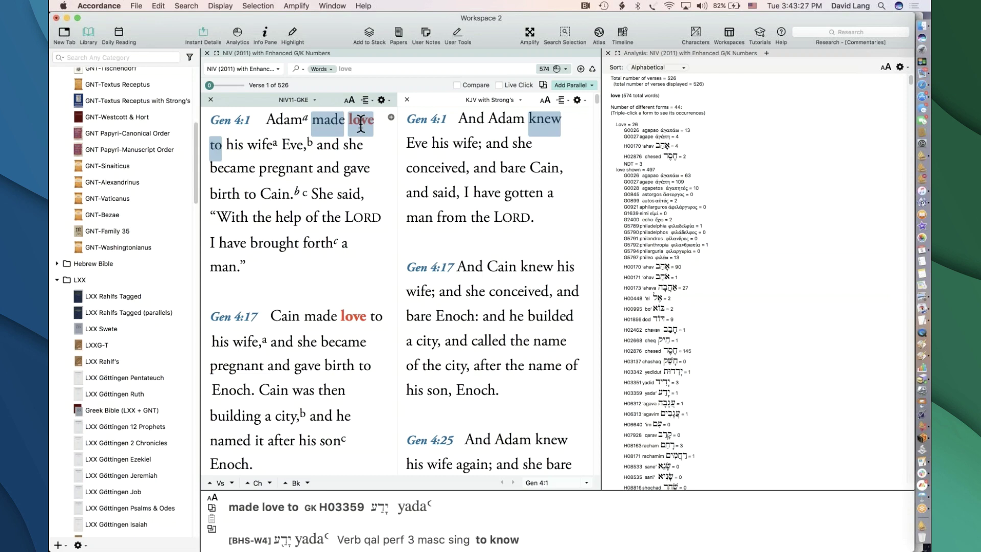
pyautogui.moveTo(555, 122)
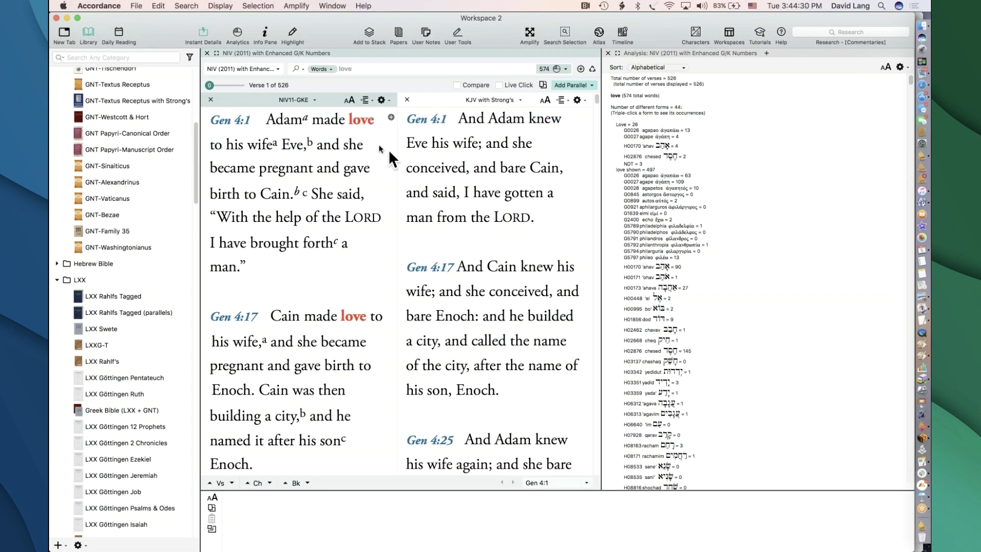
pyautogui.click(193, 7)
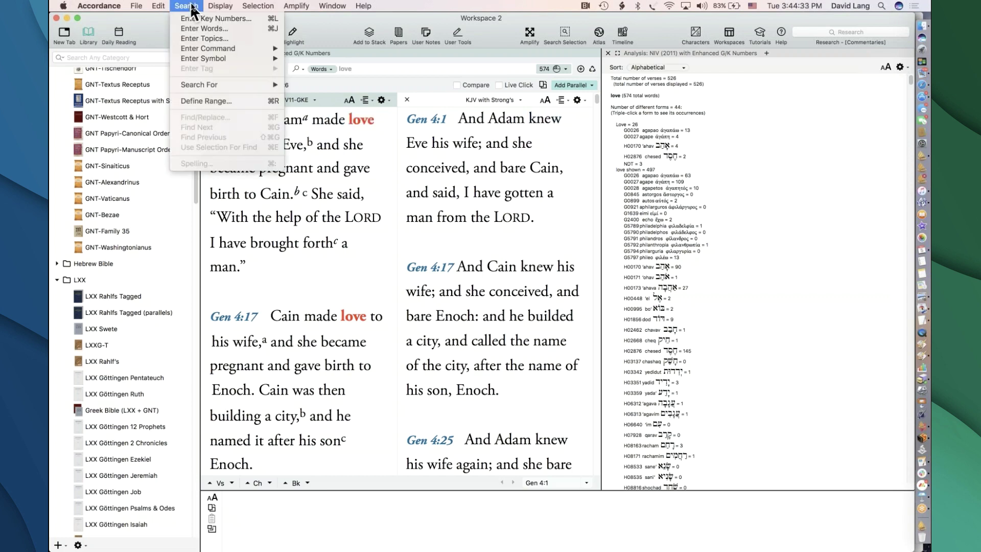
pyautogui.moveTo(208, 47)
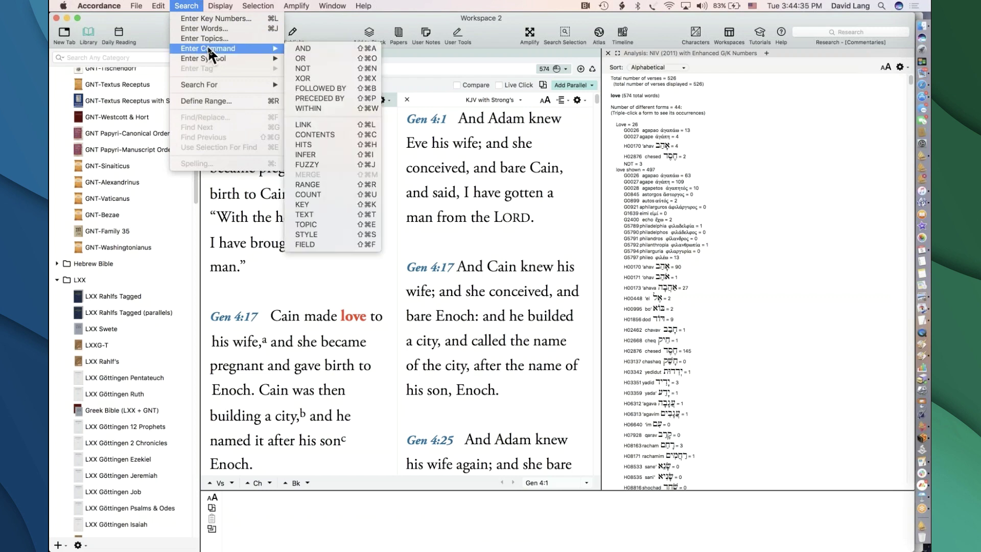
pyautogui.click(185, 6)
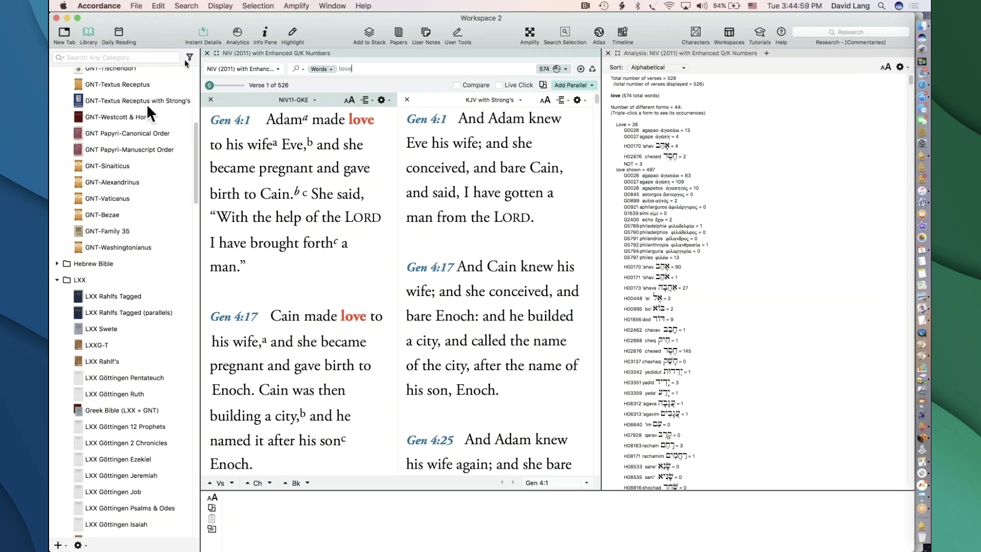
# - Switch the search text to ESV with Strong's and add NASB (1995) with Strong's as a parallel
pyautogui.click(232, 67)
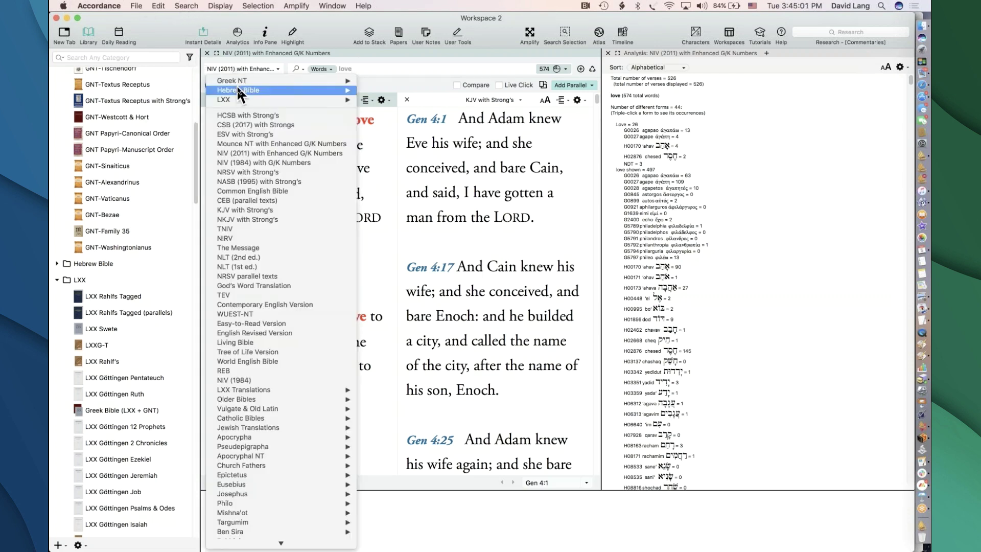
pyautogui.moveTo(241, 88)
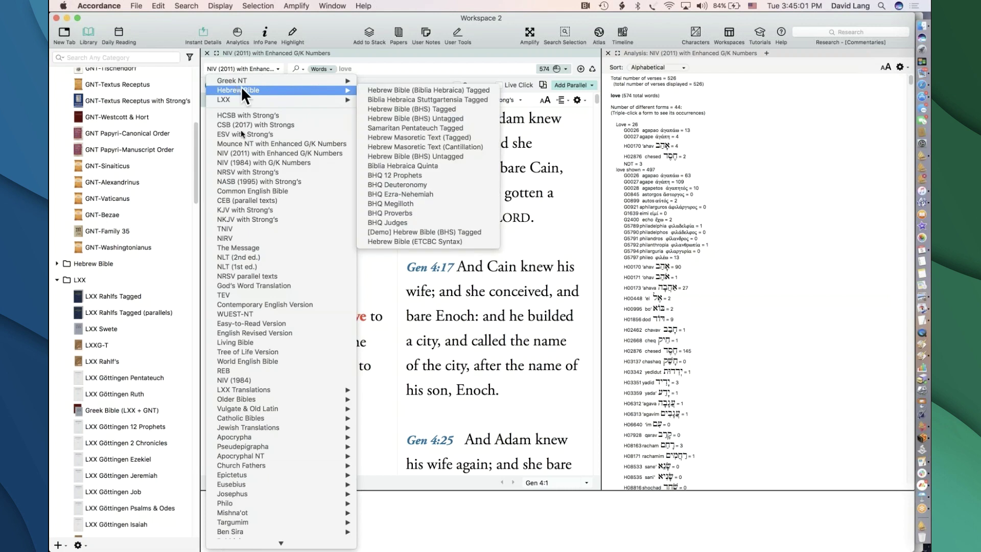
pyautogui.click(251, 134)
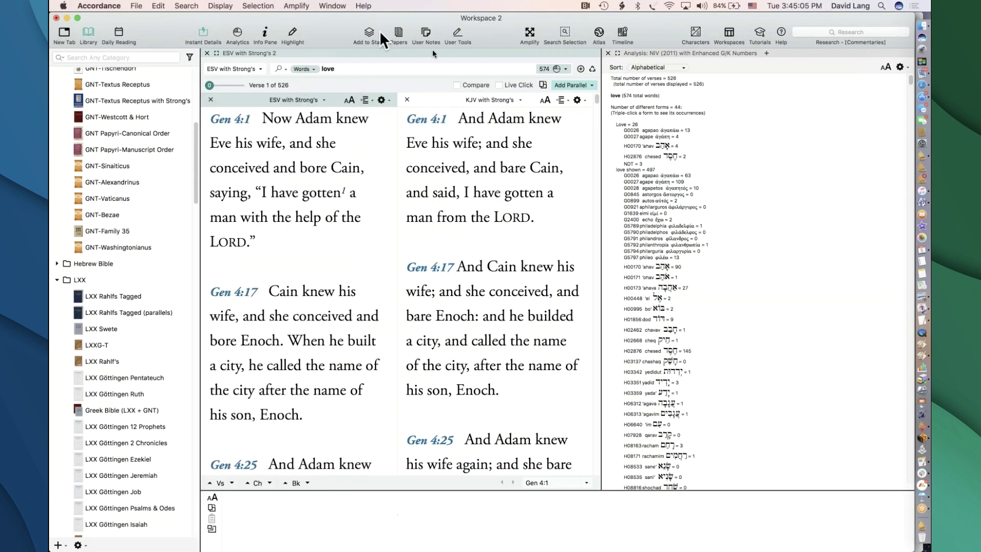
pyautogui.click(591, 85)
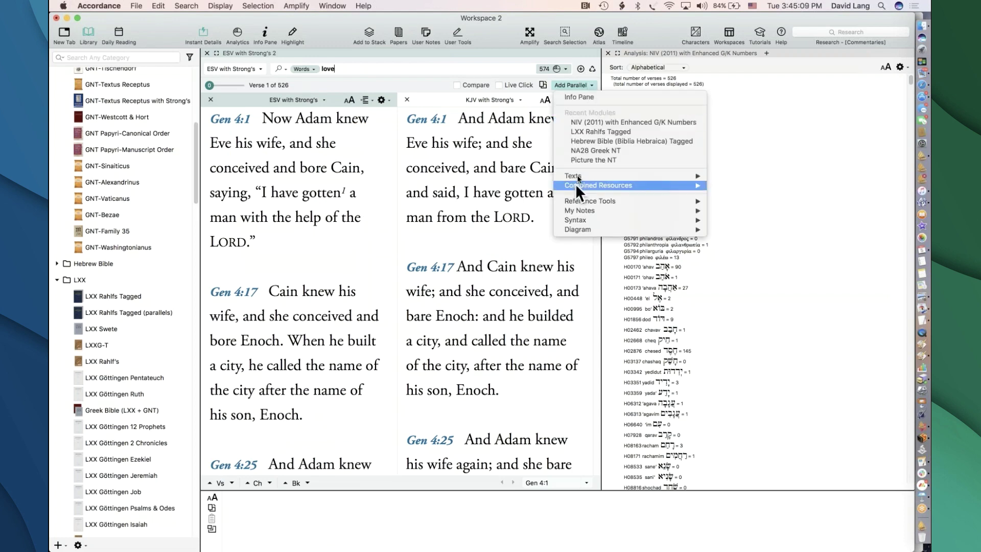
pyautogui.moveTo(579, 173)
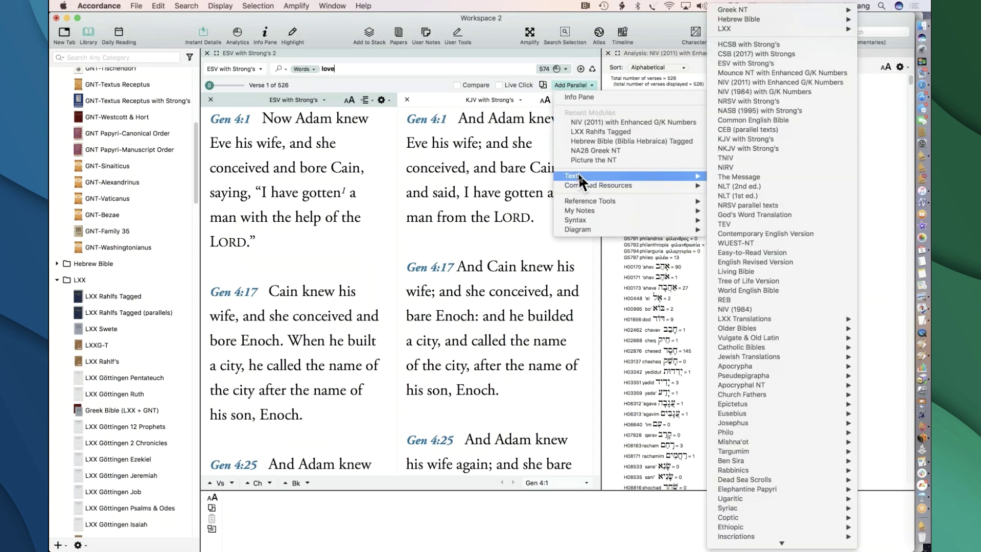
pyautogui.click(779, 111)
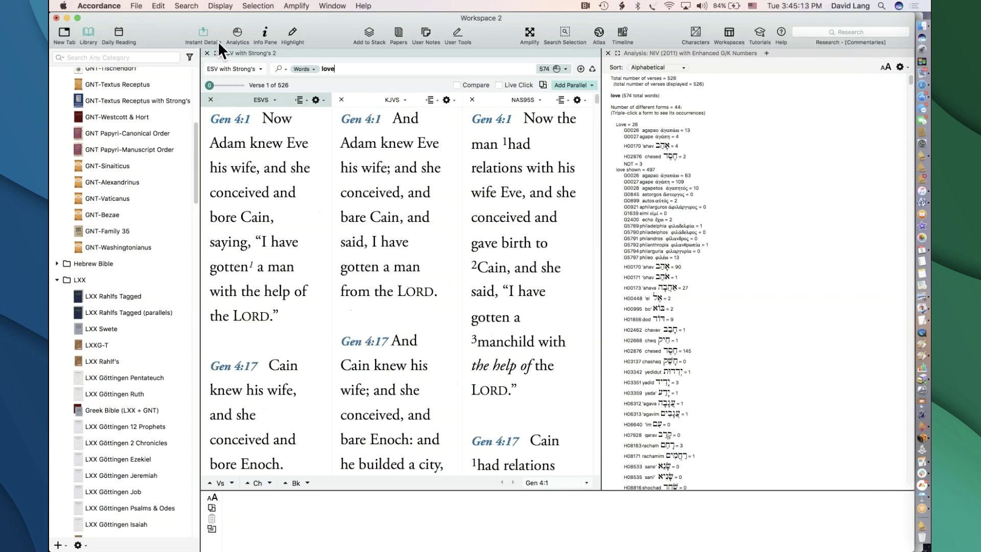
# - Replace the love search with a TEXT command for adam in KJV with Strong's
pyautogui.moveTo(338, 67); pyautogui.dragTo(311, 66)
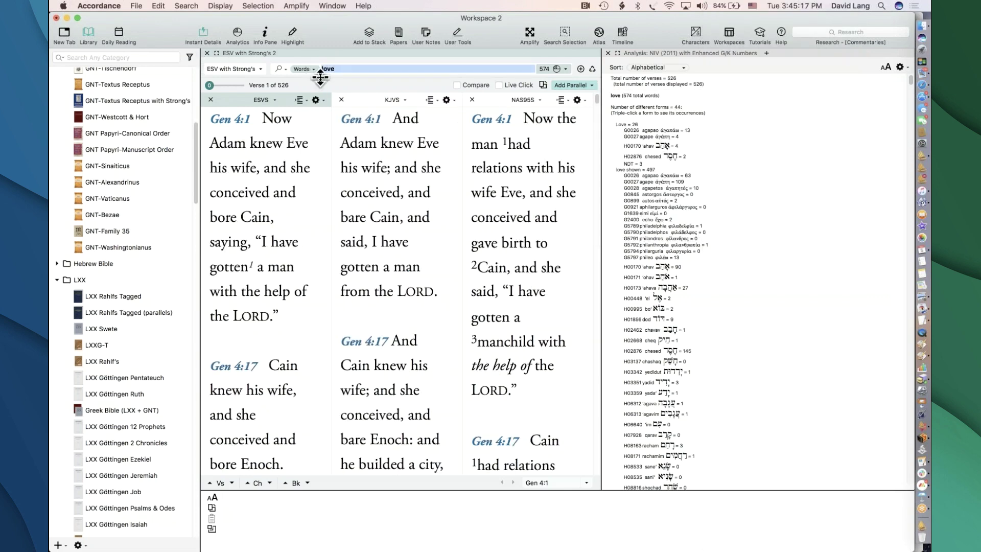
pyautogui.press('super+c')
pyautogui.press('super+f')
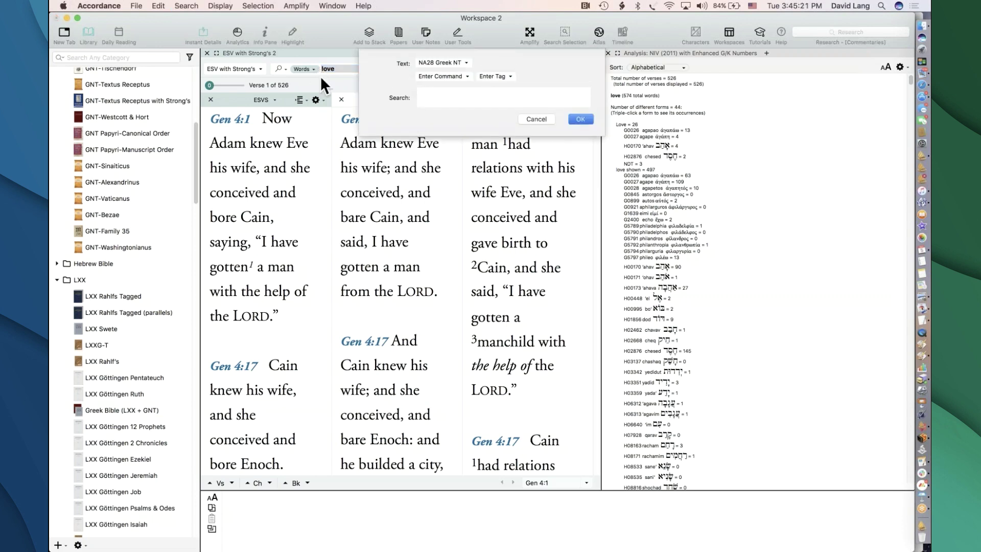
pyautogui.click(425, 63)
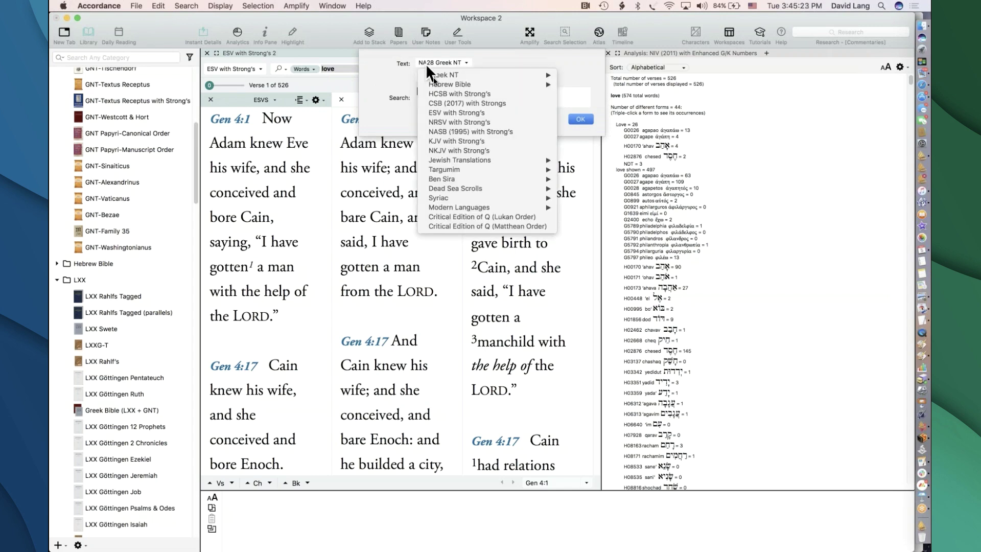
pyautogui.click(463, 142)
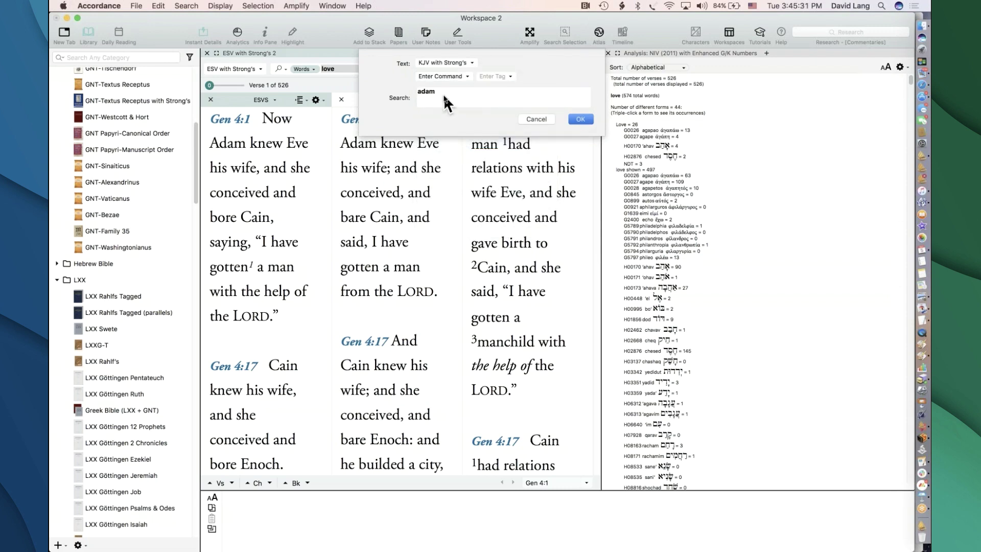
pyautogui.press('Return')
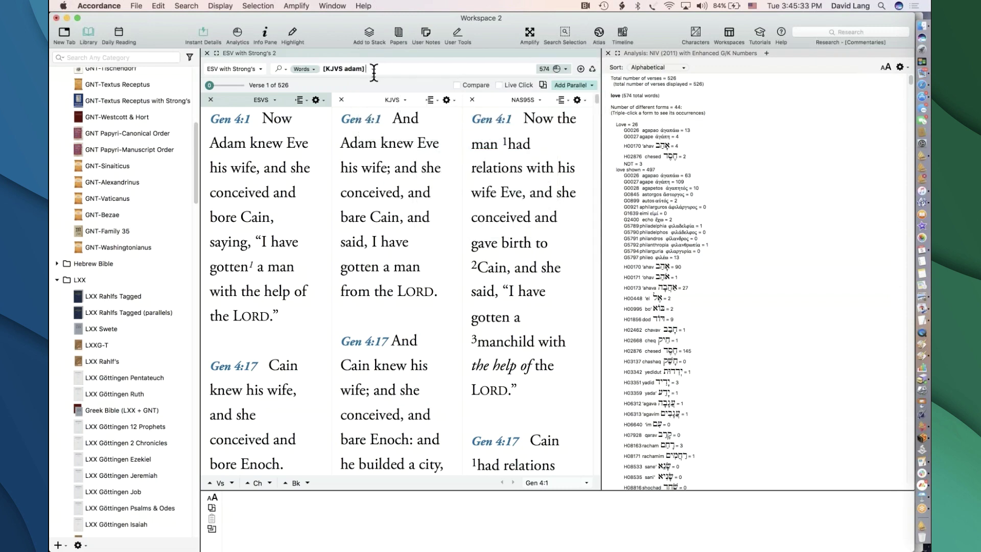
# - Combine the KJV adam search, using @, with a TEXT command for adam in NASB (1995) with Strong's and run it
pyautogui.write('@')
pyautogui.press('super+shift+2')
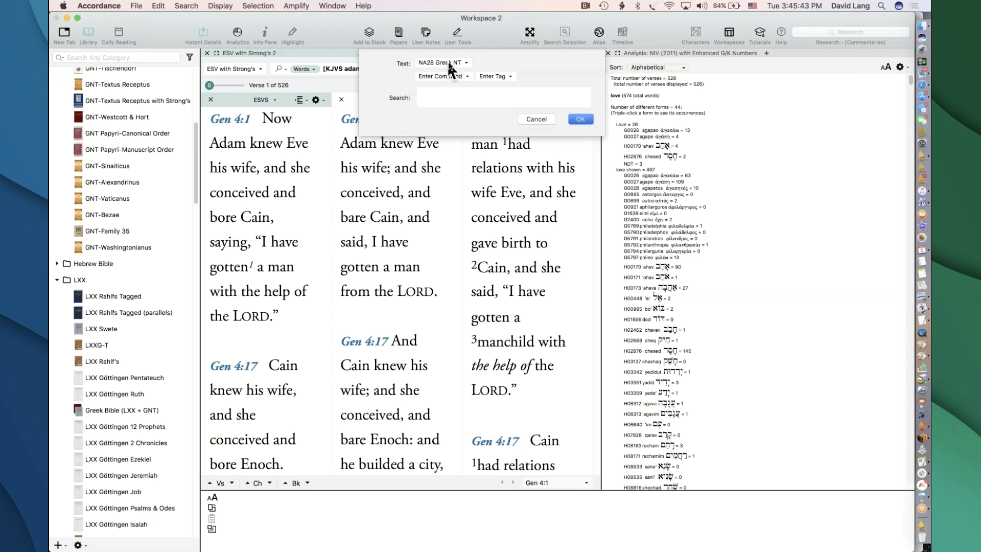
pyautogui.click(447, 62)
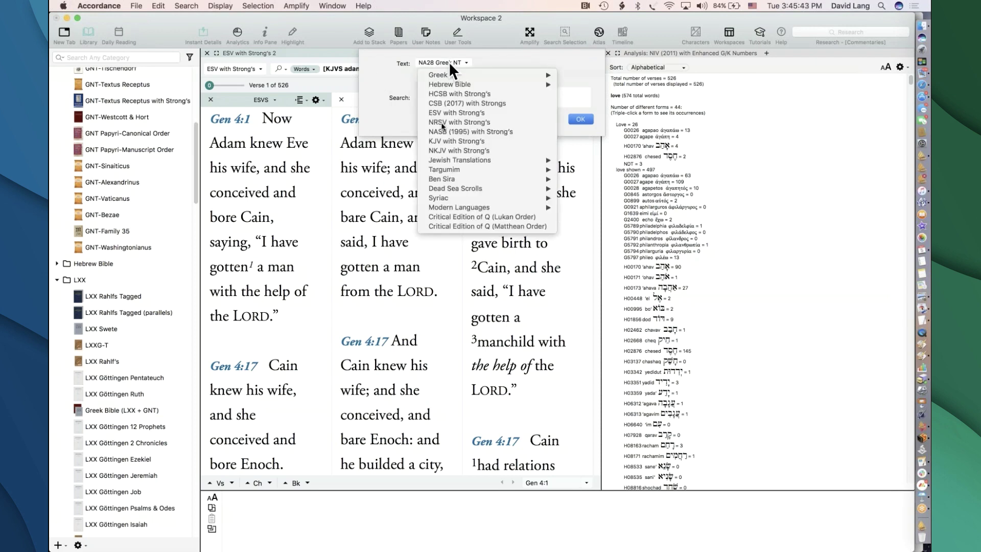
pyautogui.click(452, 130)
pyautogui.write('adam')
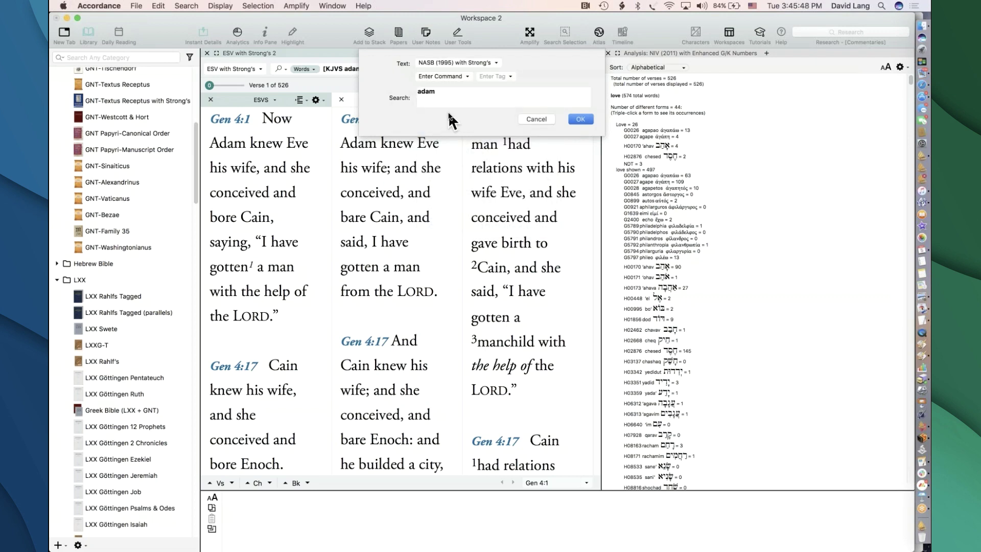
pyautogui.press('Return')
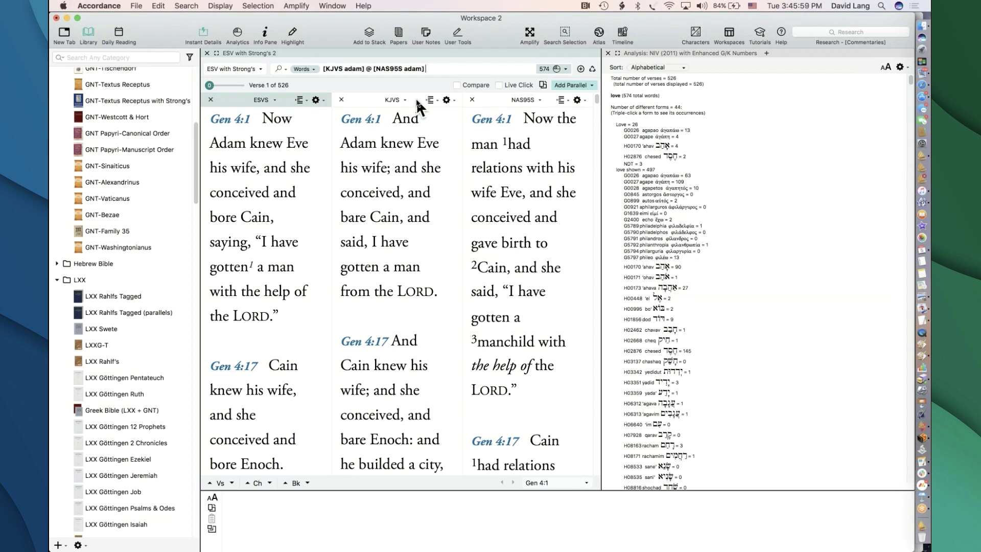
pyautogui.press('Return')
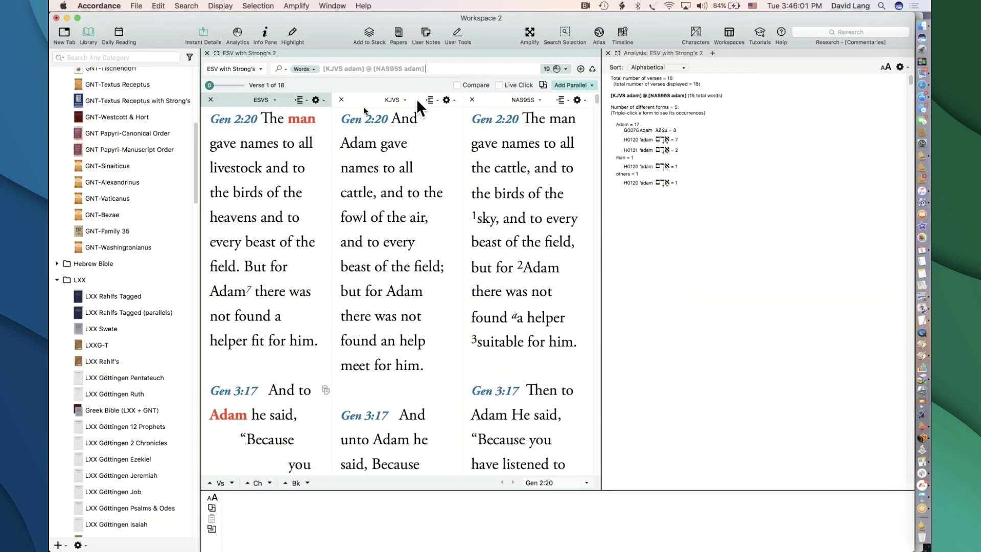
# - Examine the highlighted ESV words in Gen 2:20 and Gen 3:17 against the matching words in the KJV and NASB parallels
pyautogui.moveTo(301, 124)
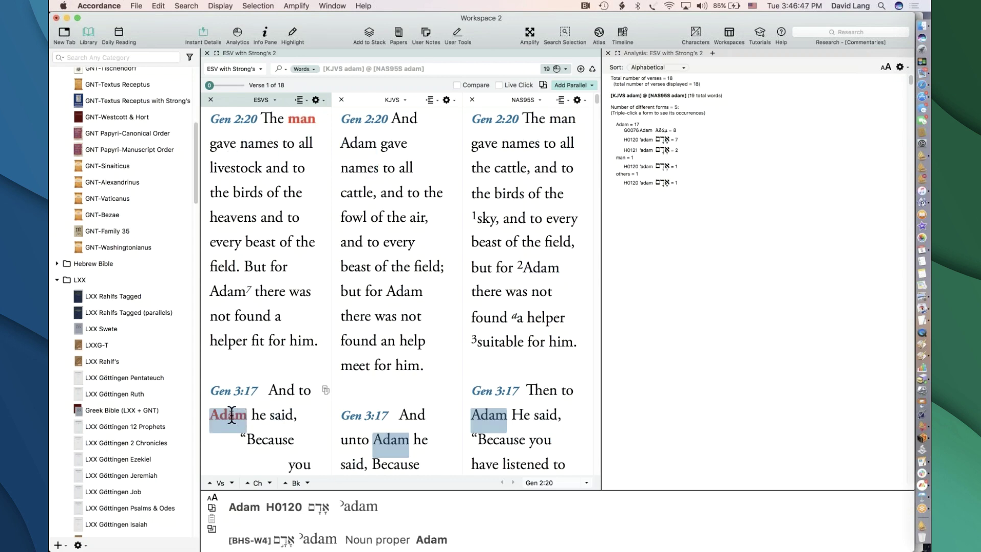
pyautogui.scroll(-10, 231, 414)
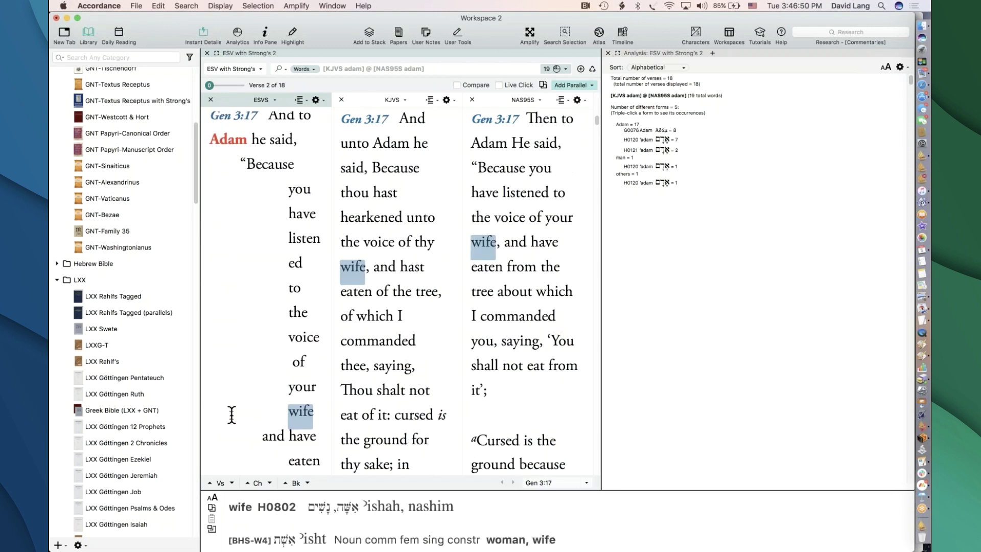
pyautogui.moveTo(227, 147)
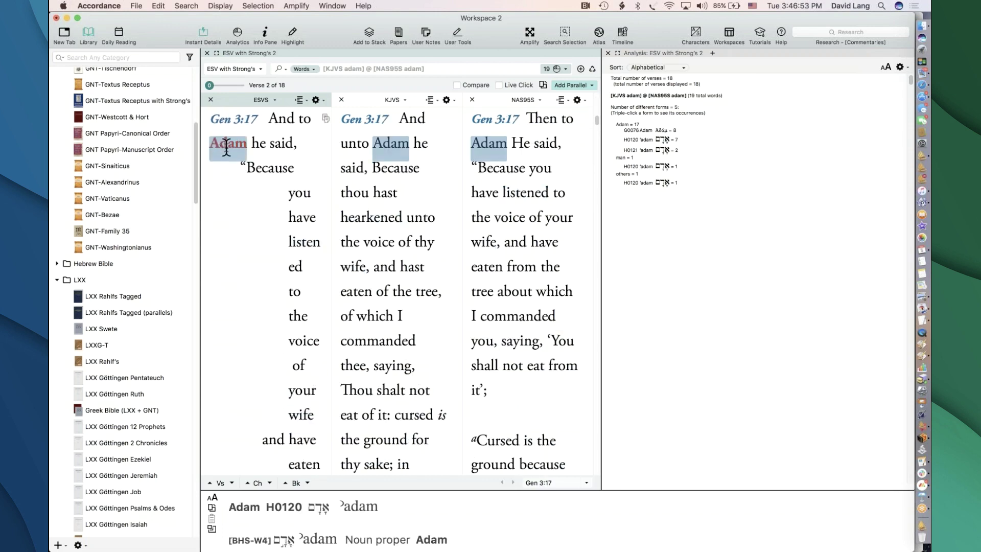
pyautogui.scroll(-12, 282, 306)
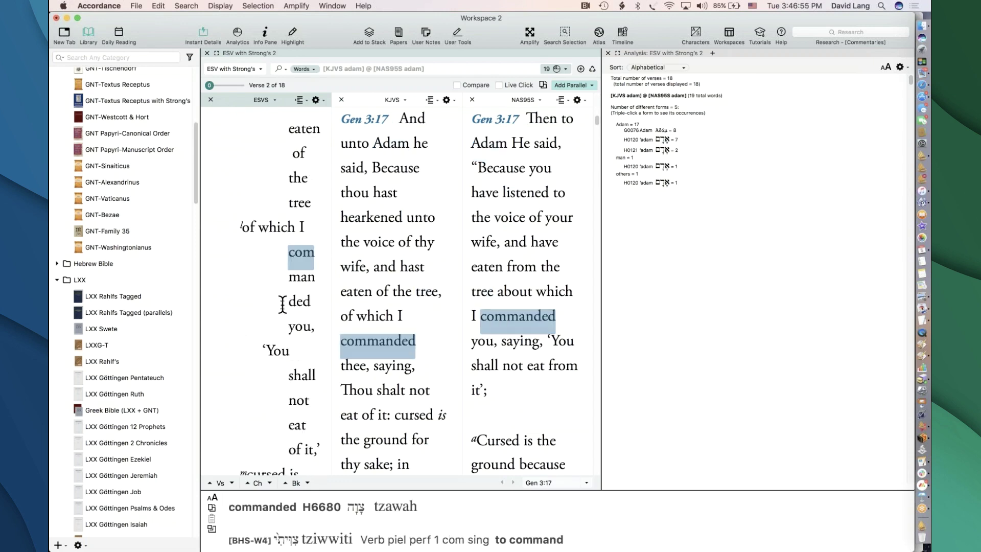
pyautogui.scroll(-18, 282, 305)
pyautogui.scroll(10, 283, 306)
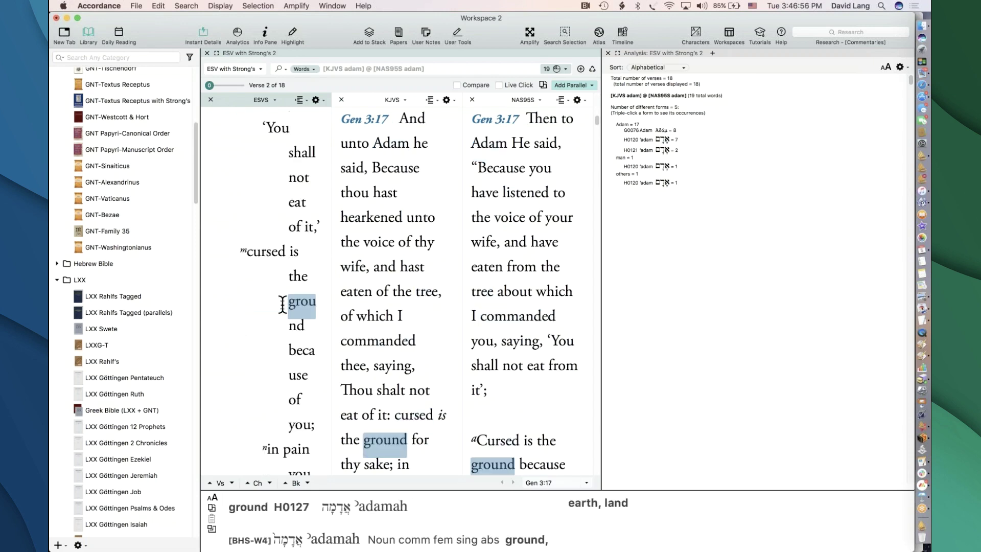
pyautogui.scroll(10, 282, 305)
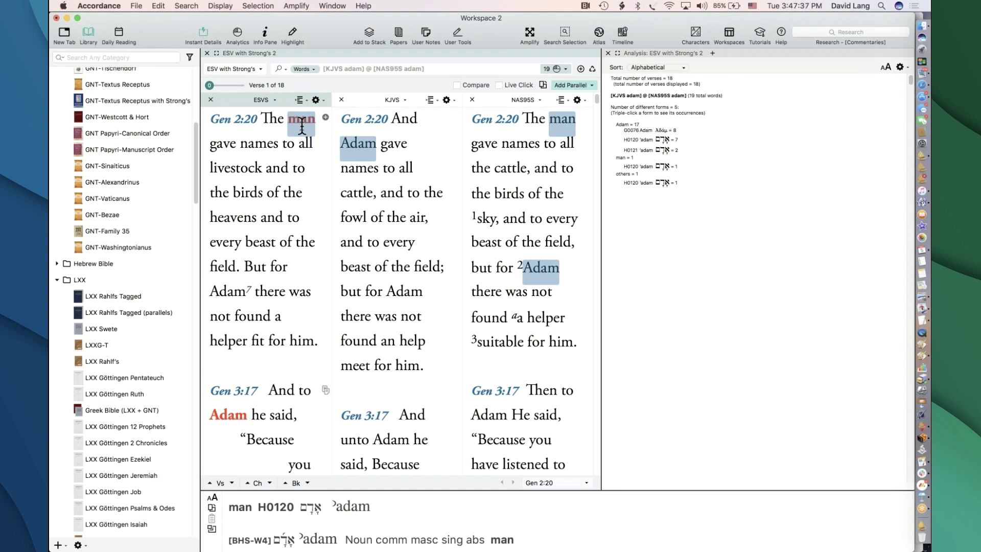
# - Change the search to [KJVS charity] @ [NAS95S love] @-love and run it
pyautogui.doubleClick(352, 69)
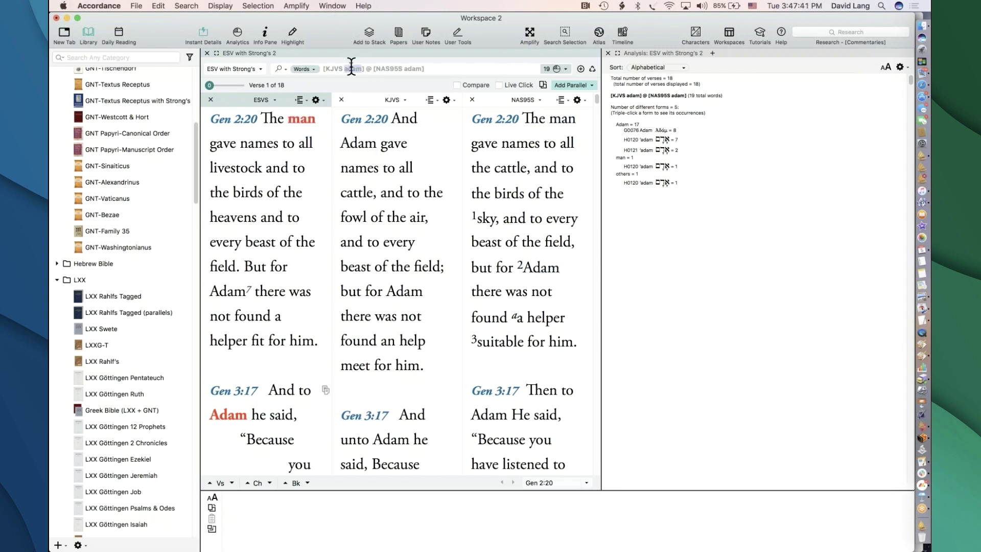
pyautogui.write('charity')
pyautogui.doubleClick(420, 69)
pyautogui.moveTo(419, 68); pyautogui.dragTo(422, 74)
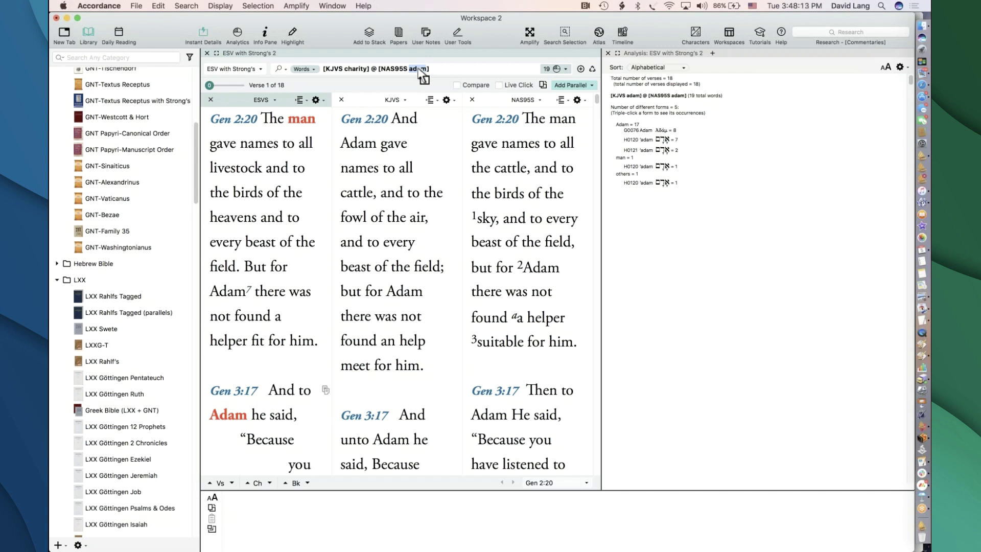
pyautogui.write('love] @ love')
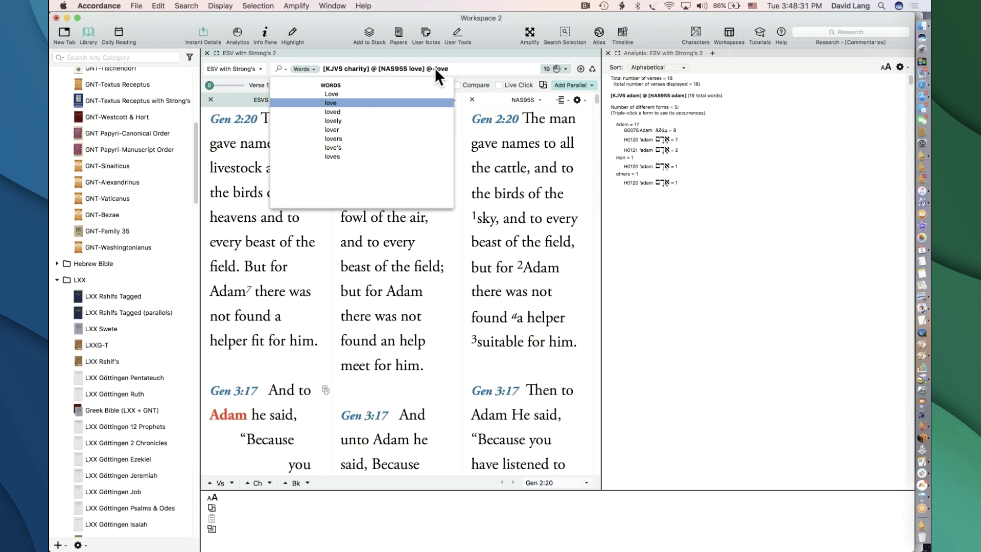
pyautogui.press('Return')
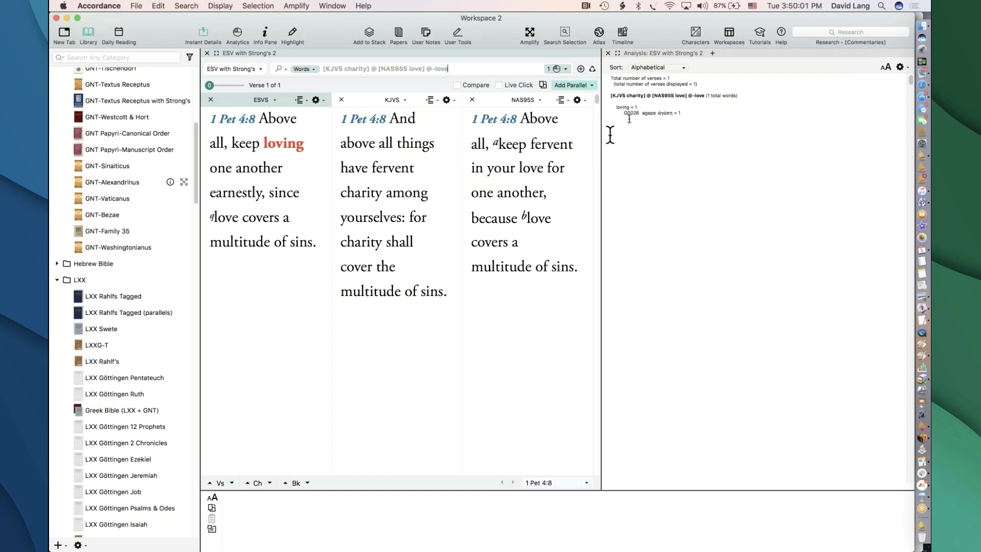
# - View the occurrence of loving tagged G0026 from the analysis, then return to the parallel search results
pyautogui.doubleClick(632, 112)
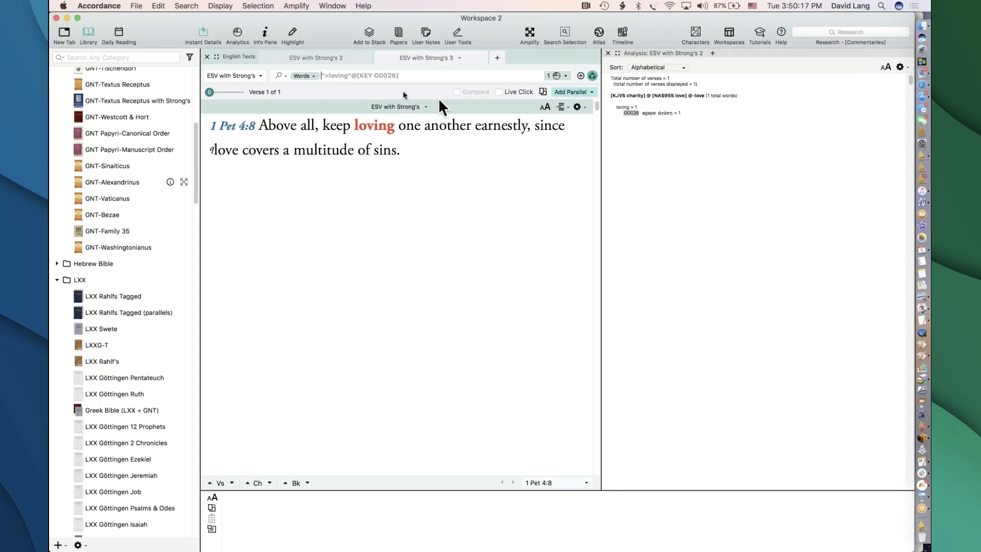
pyautogui.click(383, 59)
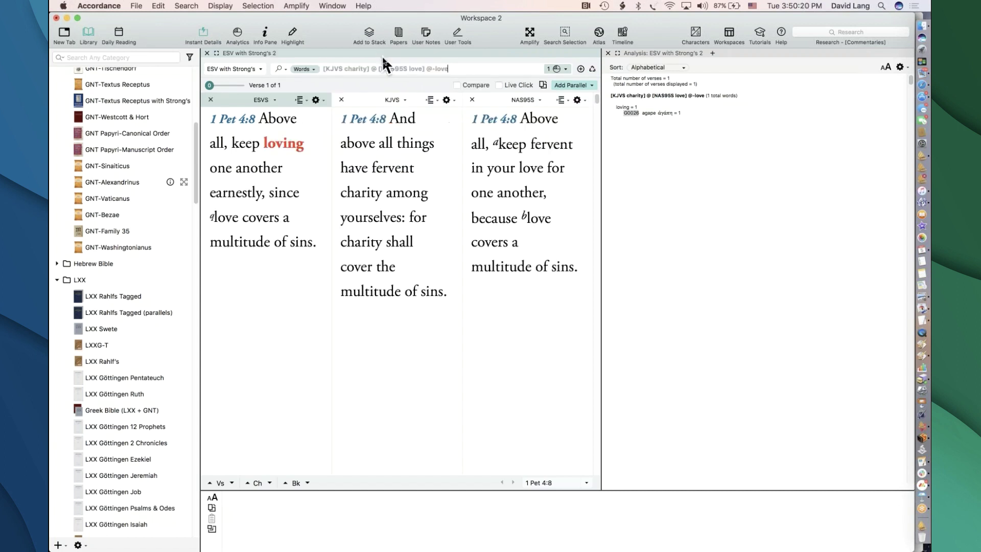
# - Turn on Live Click, check how words in 1 Pet 4:8 match across the parallels, and turn it off again
pyautogui.click(511, 86)
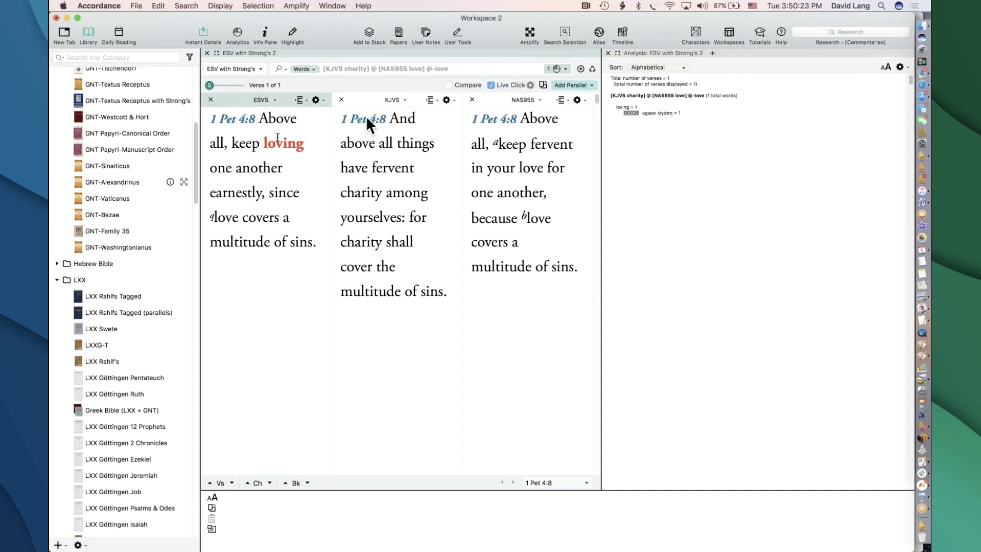
pyautogui.moveTo(278, 137)
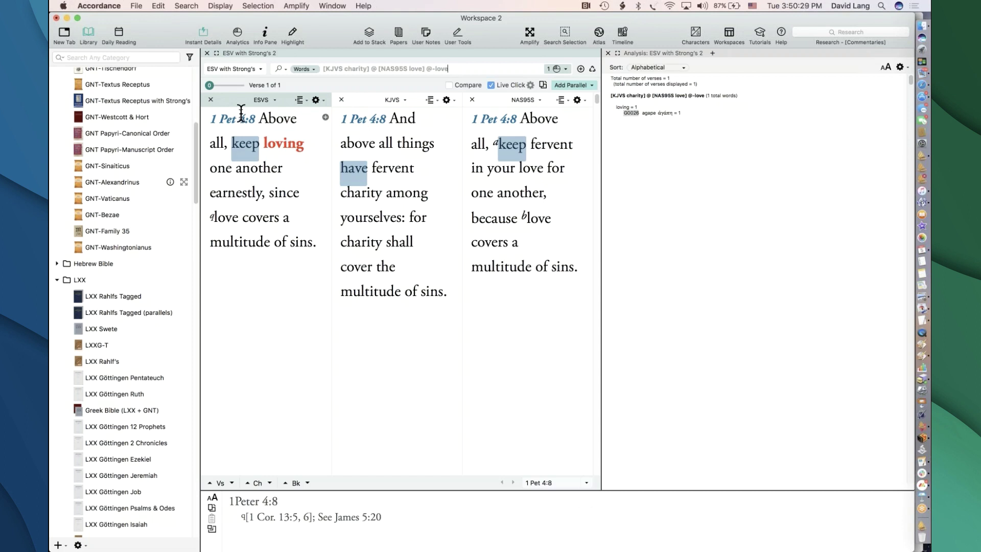
pyautogui.moveTo(395, 118)
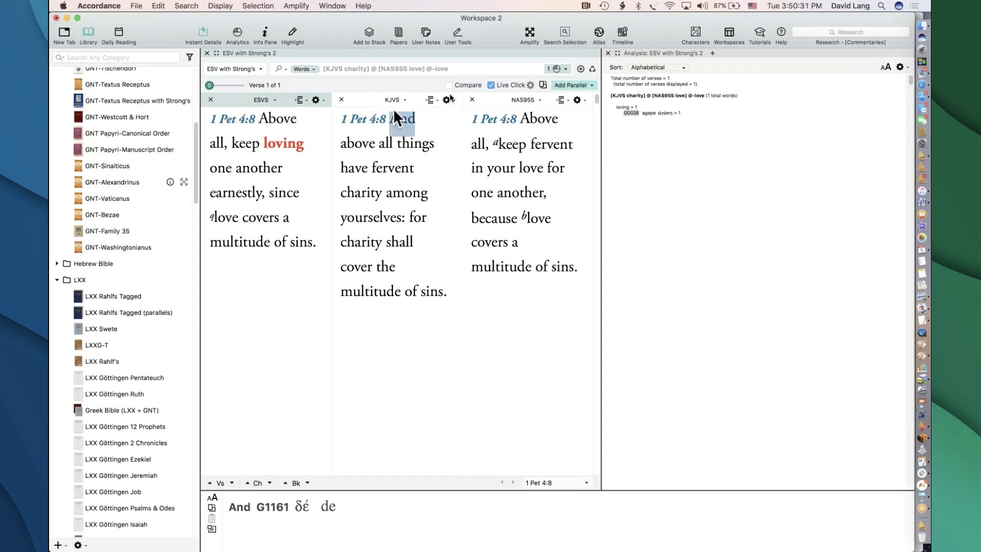
pyautogui.click(491, 86)
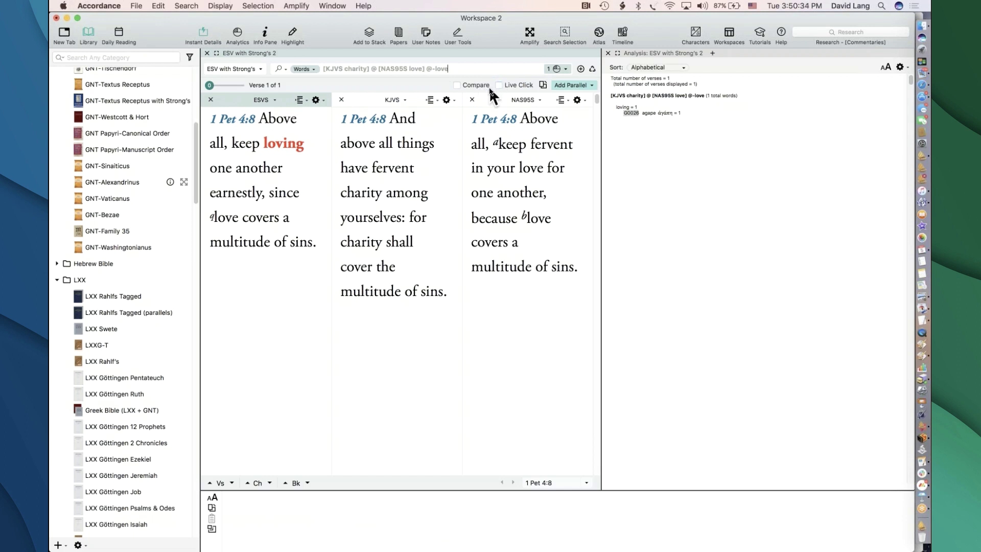